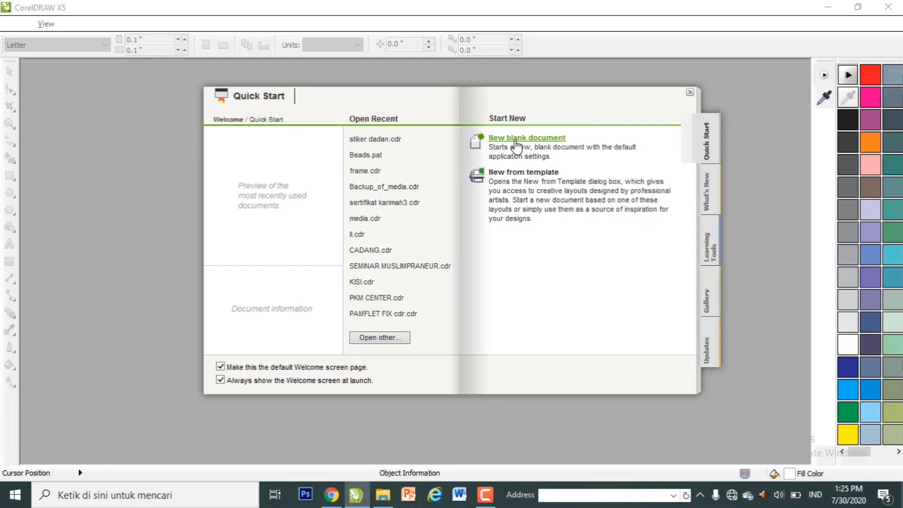
# Step: Create a new blank A4 landscape document, 297 × 210 mm, in RGB color mode at 300 dpi
pyautogui.click(515, 141)
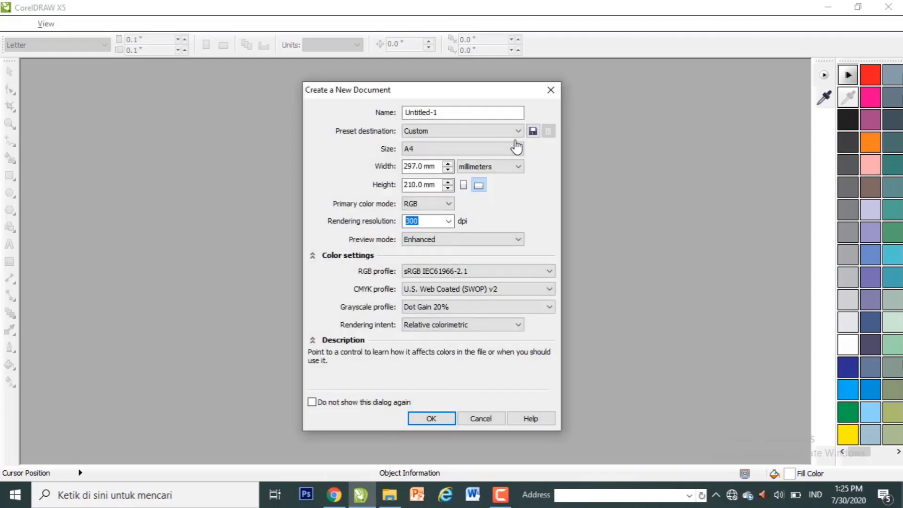
pyautogui.click(433, 151)
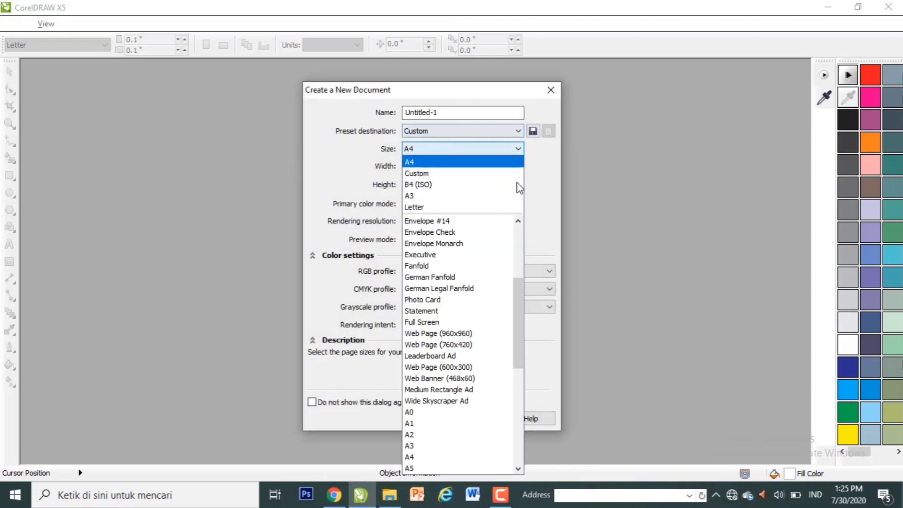
pyautogui.moveTo(517, 298); pyautogui.dragTo(531, 191)
pyautogui.click(540, 179)
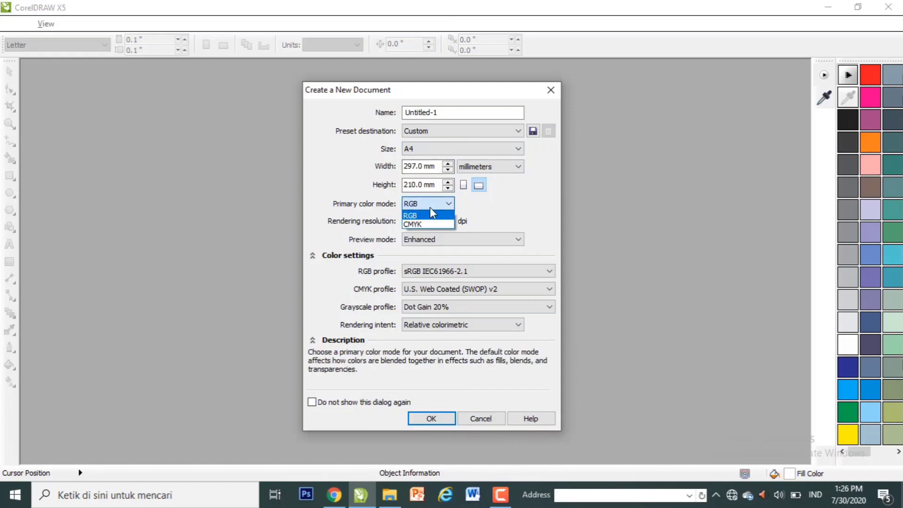
pyautogui.click(430, 214)
pyautogui.click(428, 221)
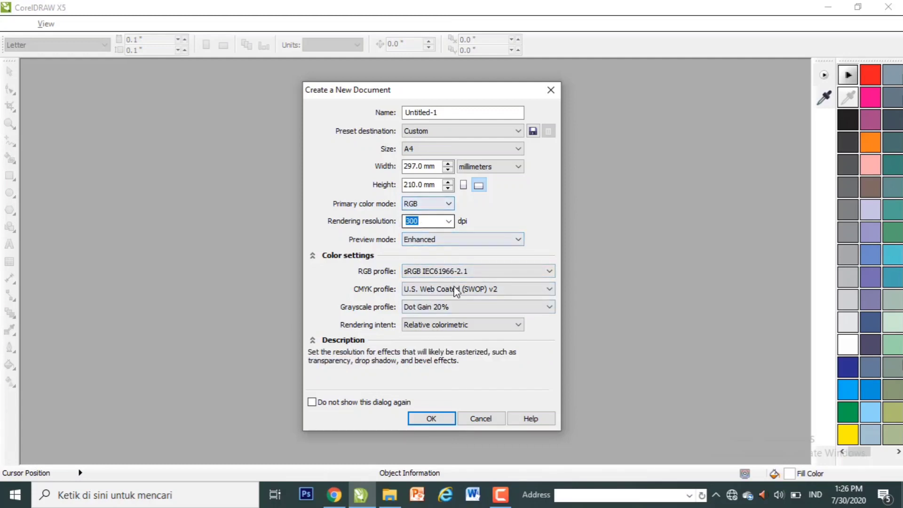
pyautogui.click(442, 417)
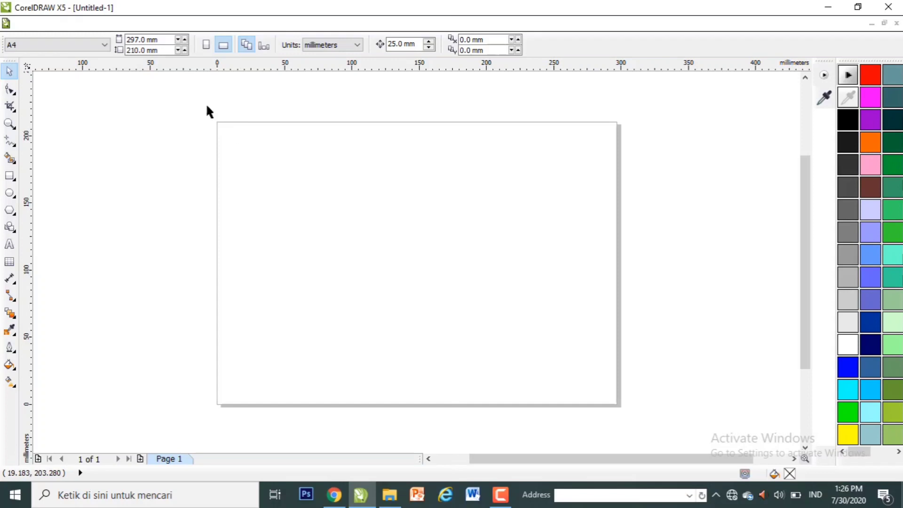
# Step: Try the zoom and scroll controls and show the empty workspace around the page at 27% zoom
pyautogui.click(74, 43)
pyautogui.click(74, 42)
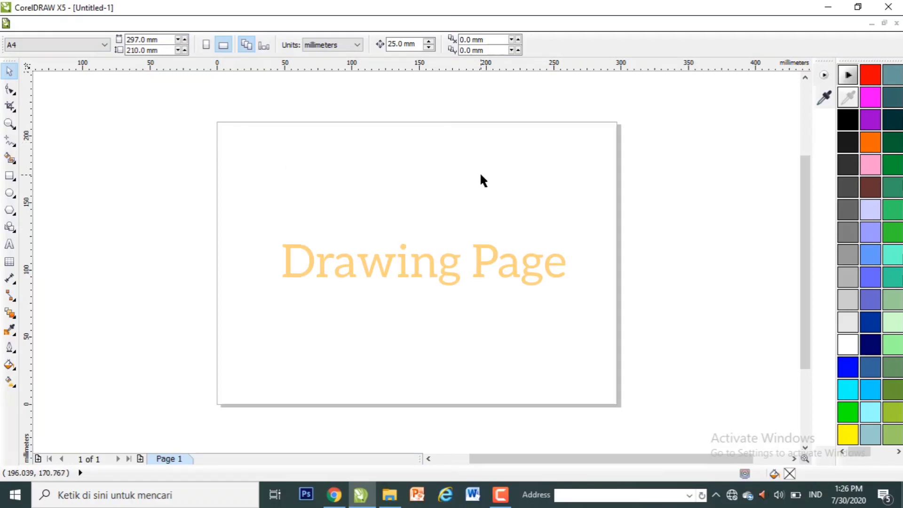
pyautogui.click(9, 124)
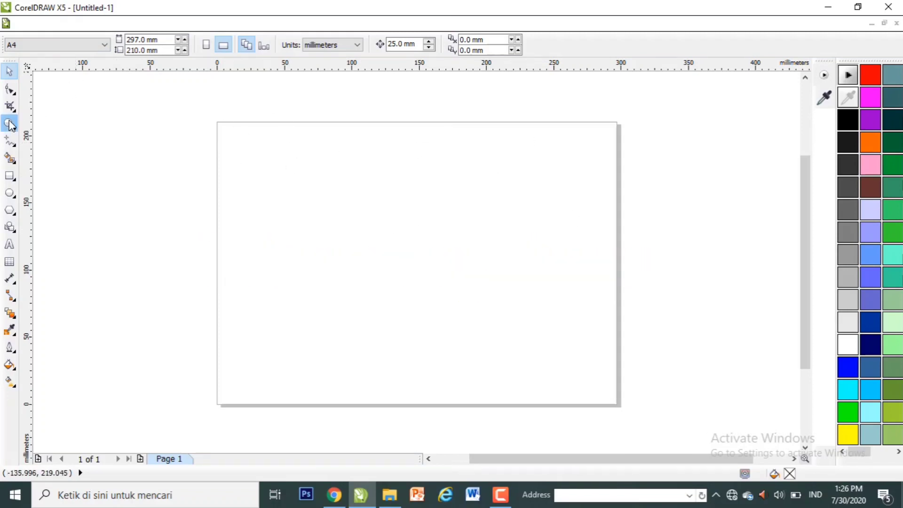
pyautogui.click(96, 44)
pyautogui.press('space')
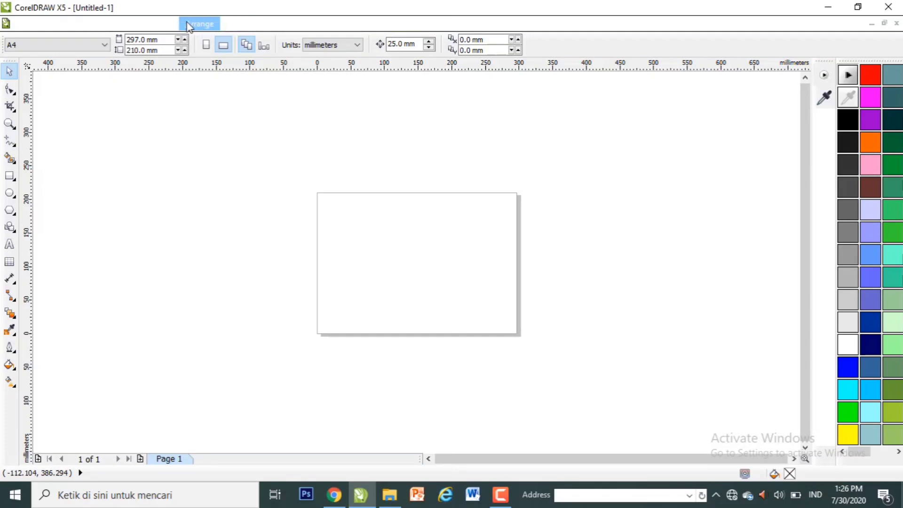
pyautogui.click(9, 123)
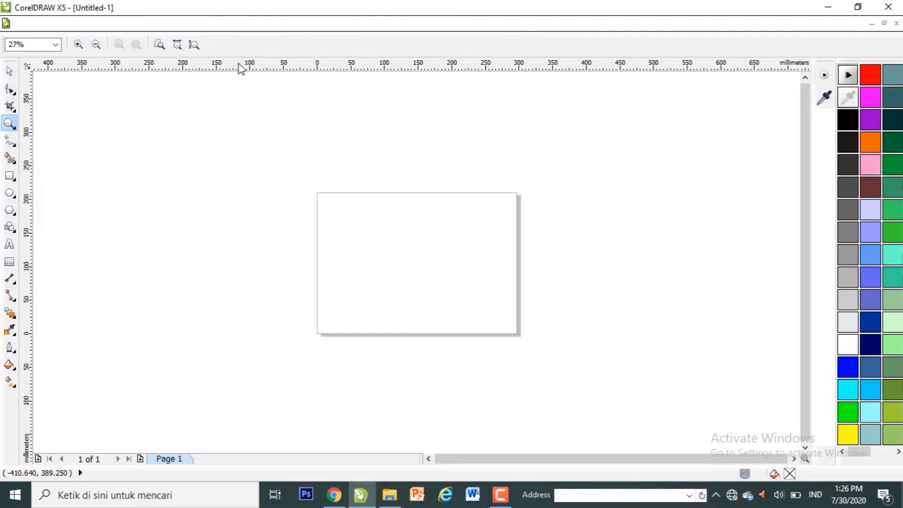
pyautogui.click(247, 86)
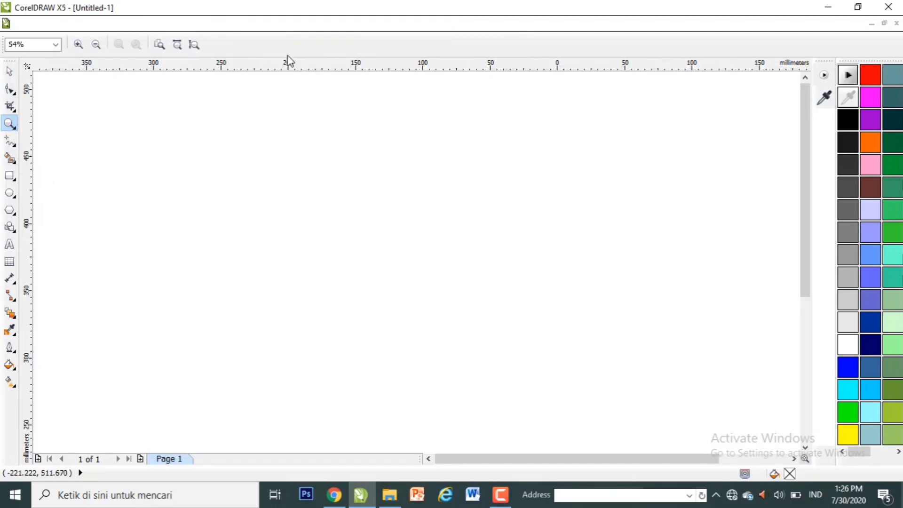
pyautogui.click(96, 45)
pyautogui.press('space')
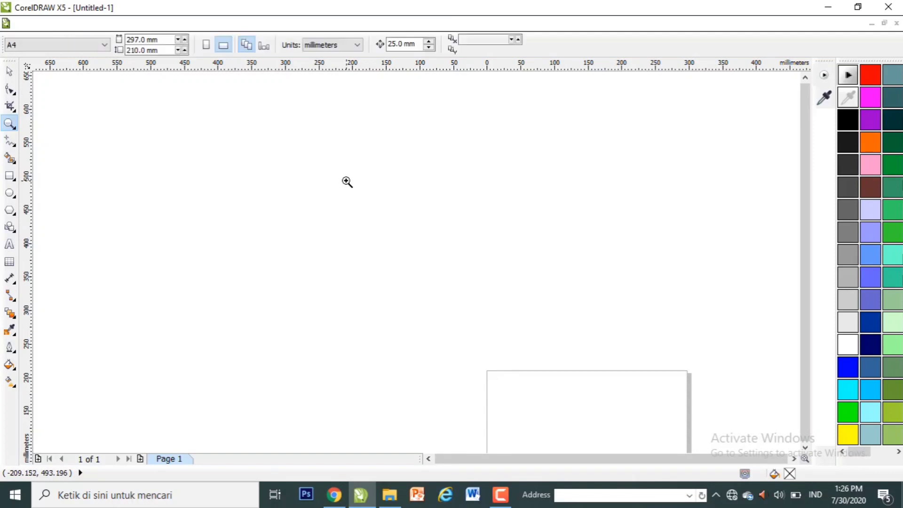
pyautogui.click(804, 449)
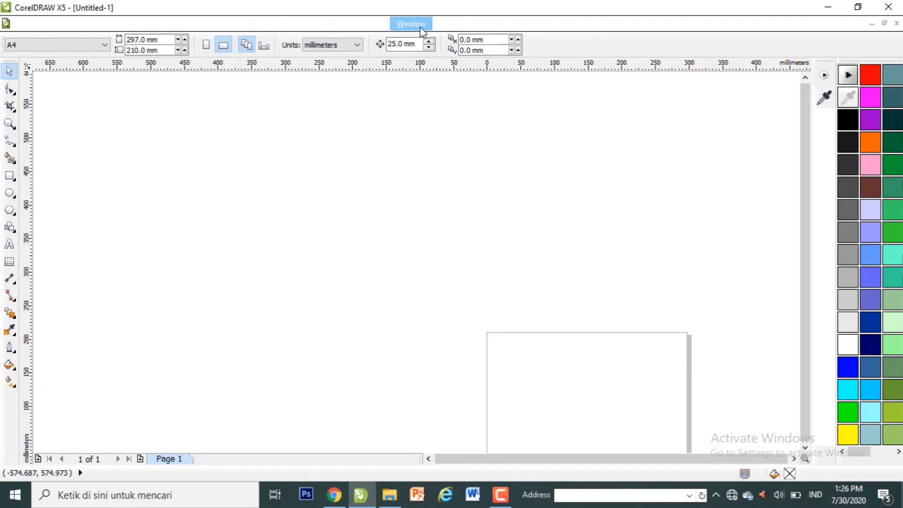
pyautogui.click(805, 448)
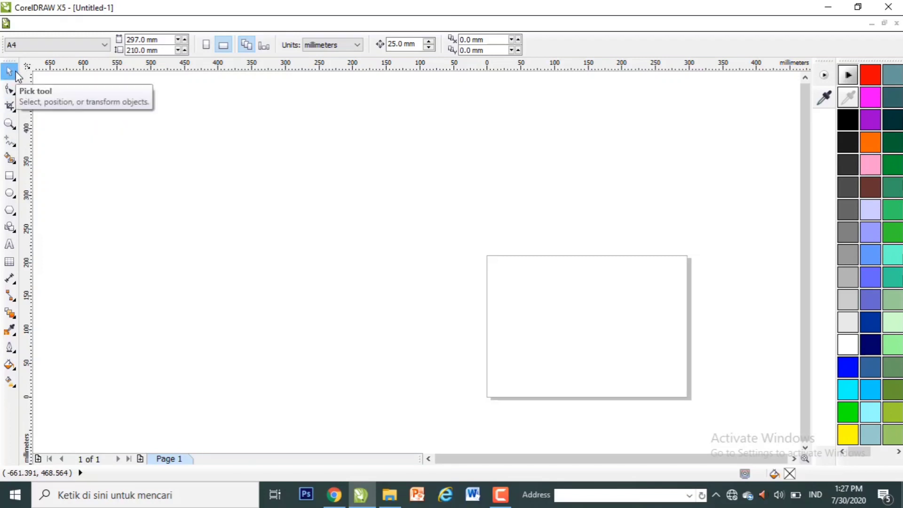
# Step: Draw a wide rectangle outside the page, with a rectangle about 75 × 66 mm and a square about 99 mm wide below it
pyautogui.click(14, 177)
pyautogui.moveTo(132, 138); pyautogui.dragTo(262, 165)
pyautogui.moveTo(138, 181); pyautogui.dragTo(189, 226)
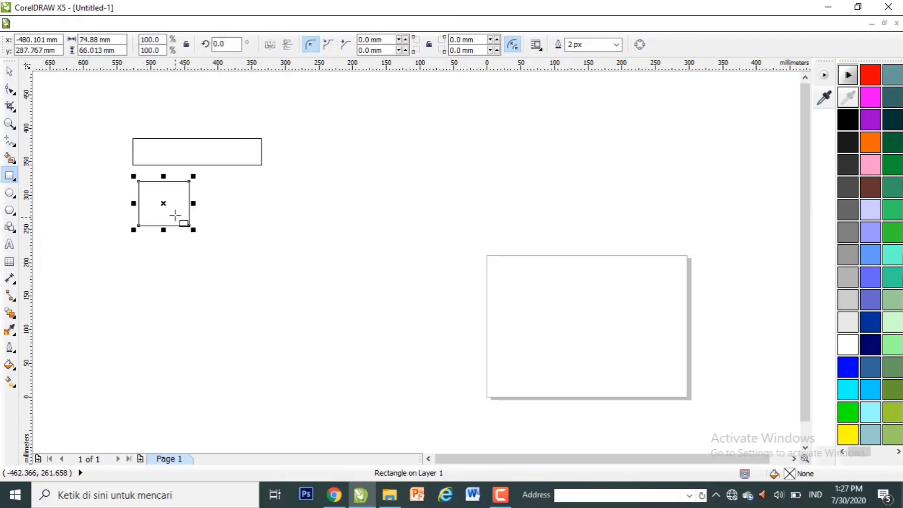
pyautogui.moveTo(205, 183); pyautogui.dragTo(276, 203)
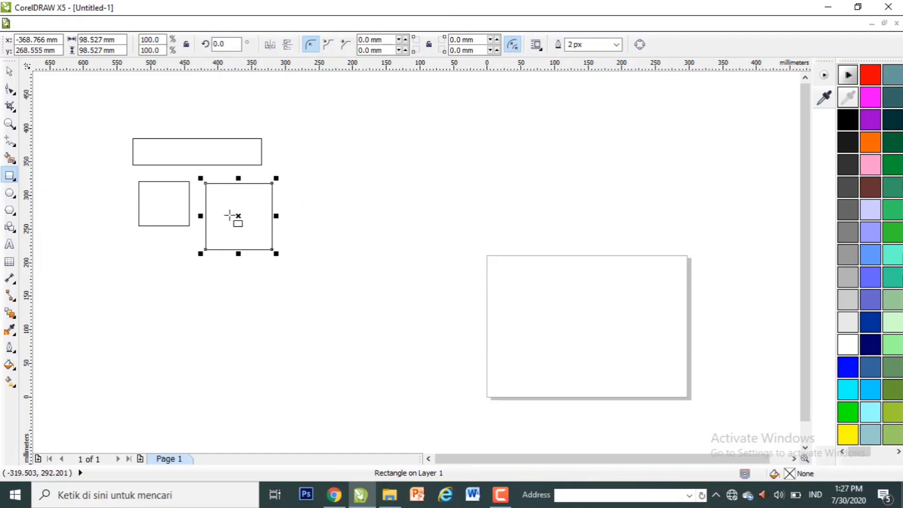
# Step: Delete the smaller rectangle and move the square under the wide rectangle, aligning their left edges
pyautogui.press('space')
pyautogui.click(170, 205)
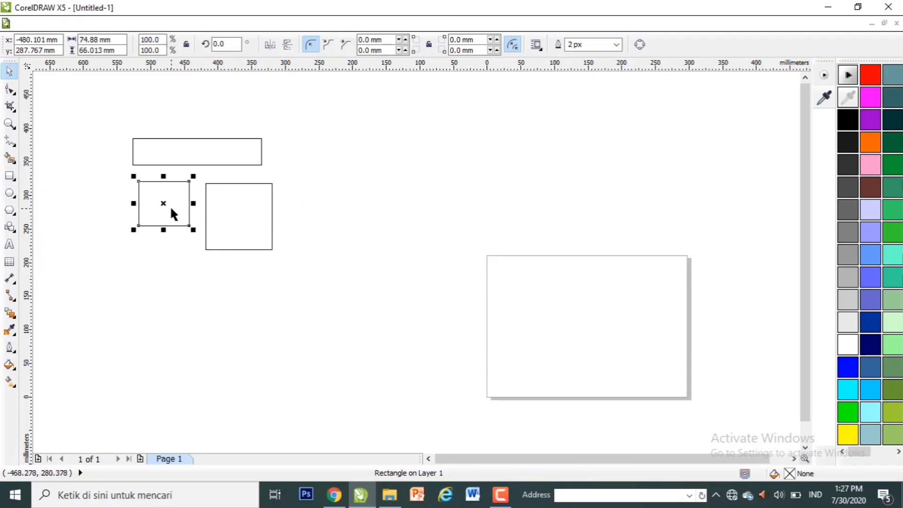
pyautogui.press('Delete')
pyautogui.moveTo(206, 209); pyautogui.dragTo(133, 198)
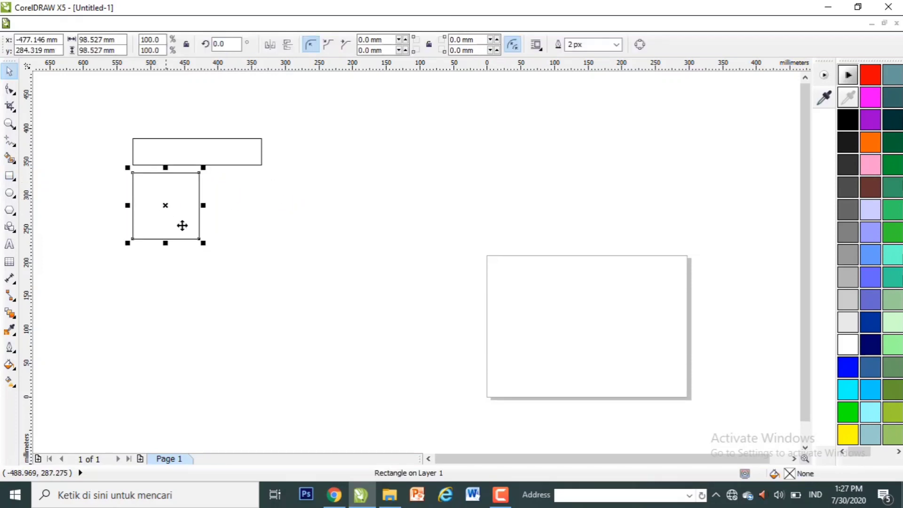
# Step: Draw a circle about 153 mm in diameter to the right of the rectangle and square
pyautogui.click(10, 193)
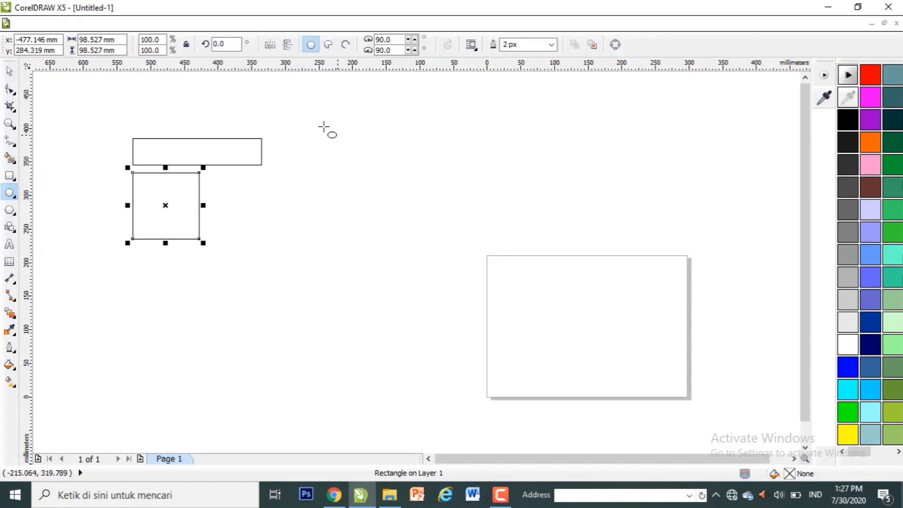
pyautogui.moveTo(323, 126); pyautogui.dragTo(335, 203)
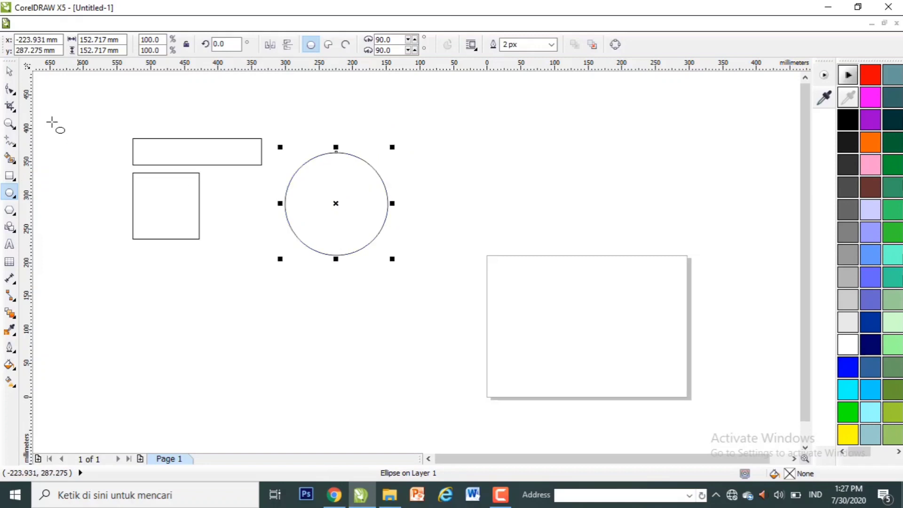
pyautogui.click(10, 123)
pyautogui.click(382, 229)
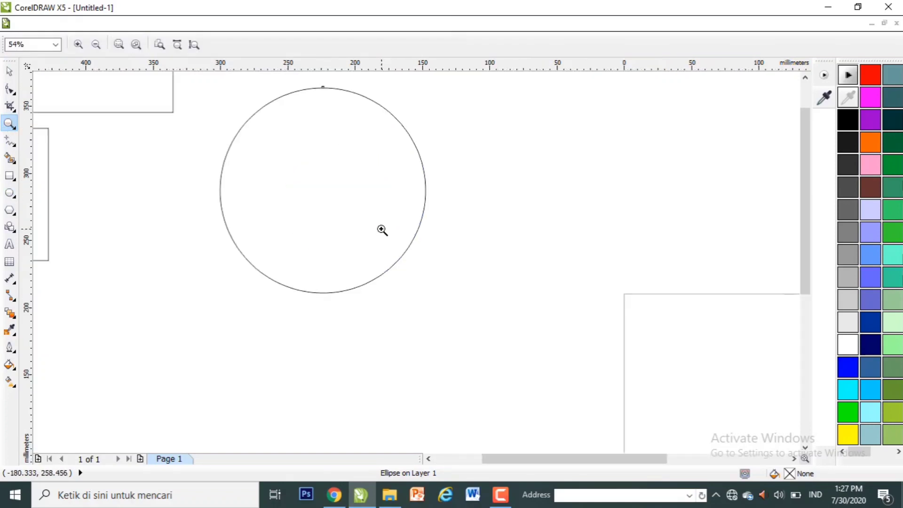
pyautogui.press('space')
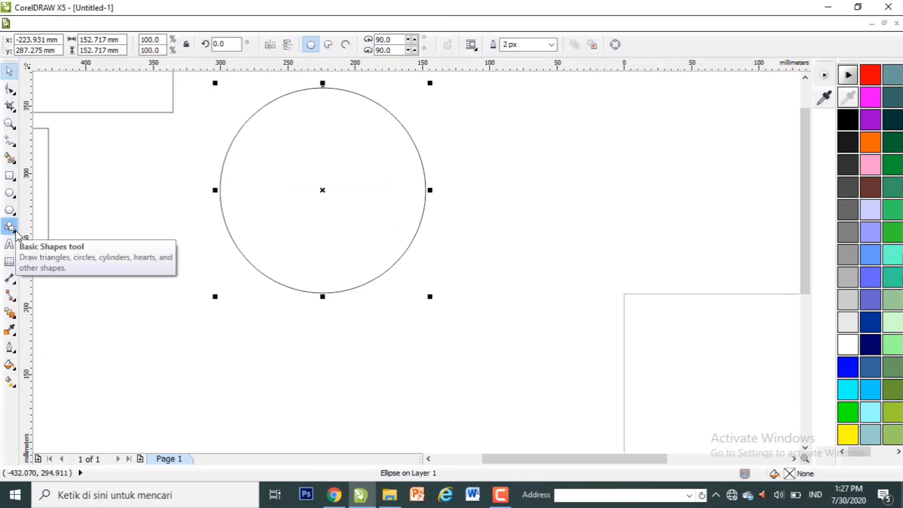
# Step: Draw a parallelogram basic shape about 112 × 90 mm to the right of the circle
pyautogui.click(15, 217)
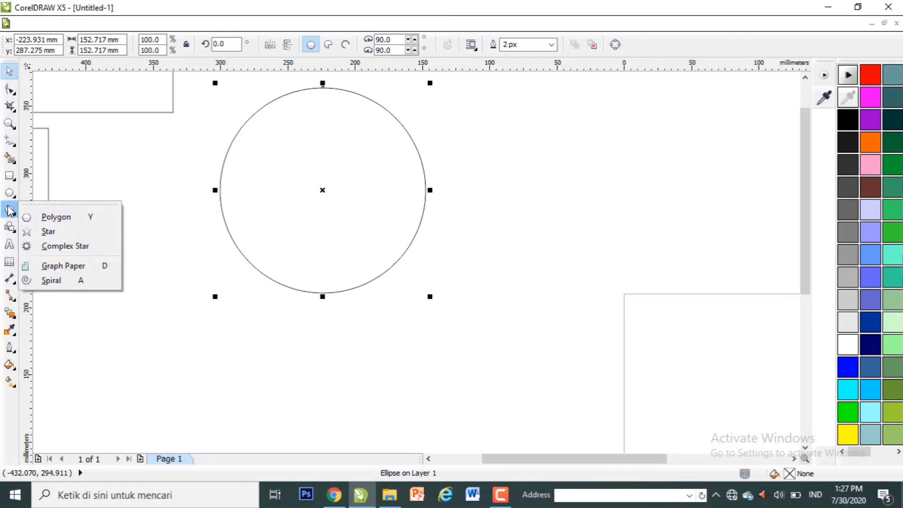
pyautogui.click(15, 230)
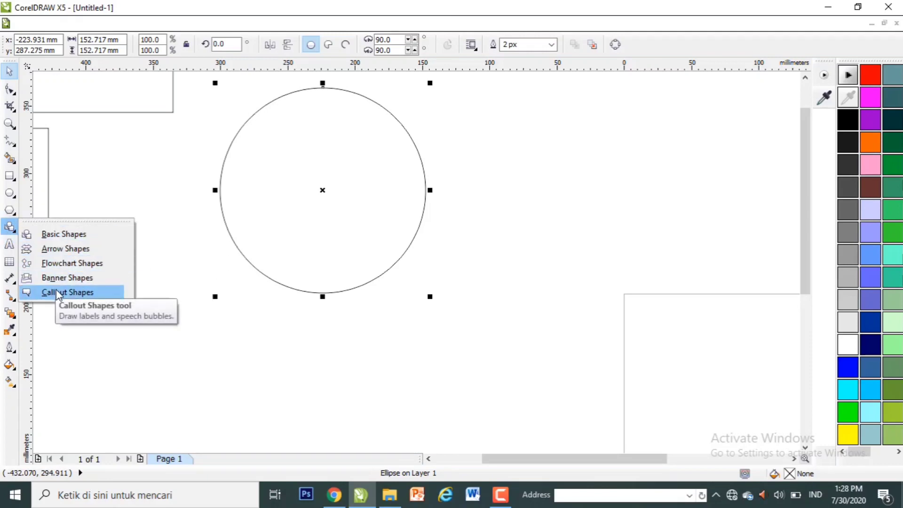
pyautogui.click(69, 240)
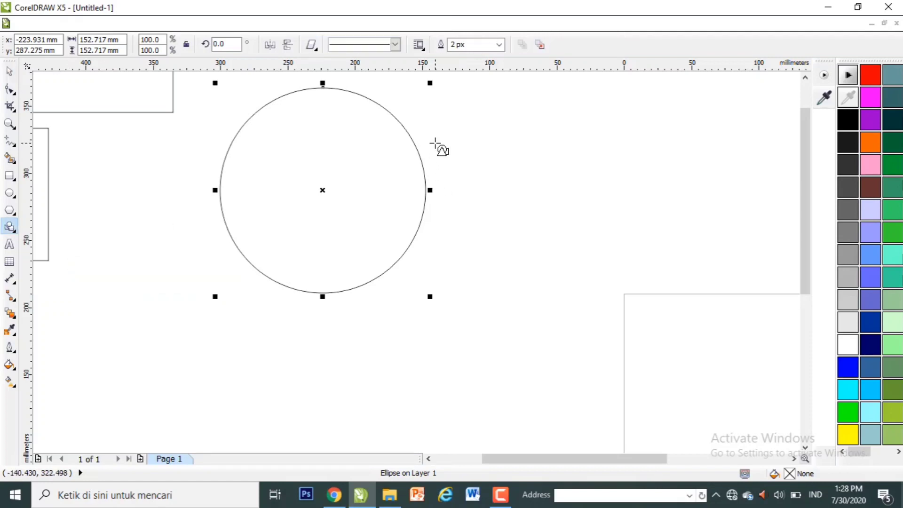
pyautogui.moveTo(498, 124); pyautogui.dragTo(651, 246)
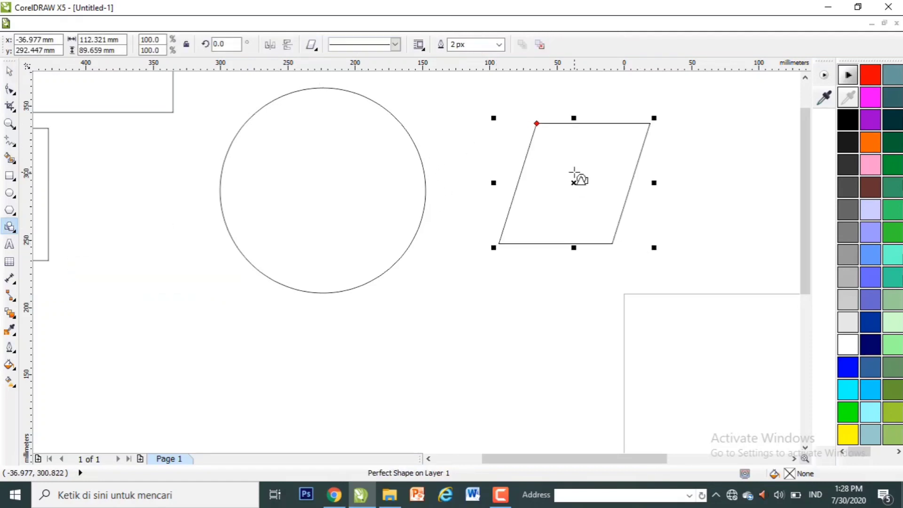
# Step: Draw a right triangle basic shape about 102 × 76 mm below the parallelogram
pyautogui.click(314, 47)
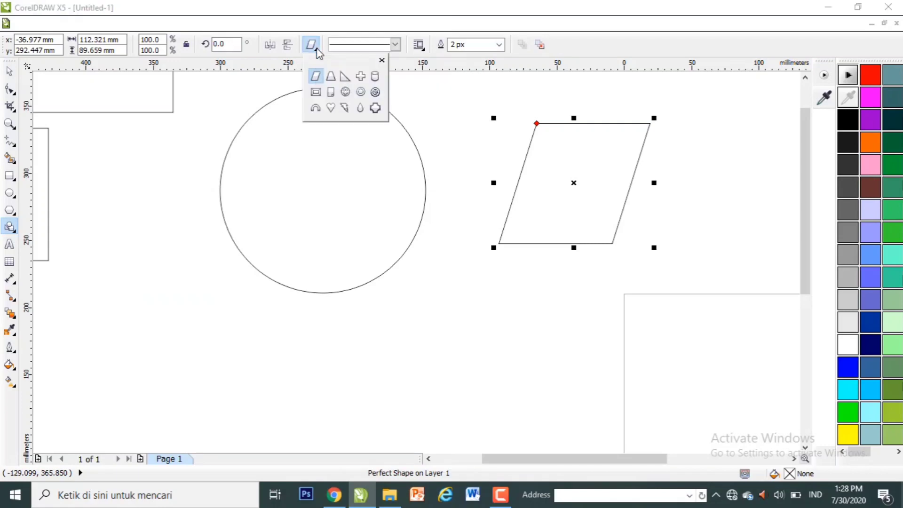
pyautogui.click(345, 76)
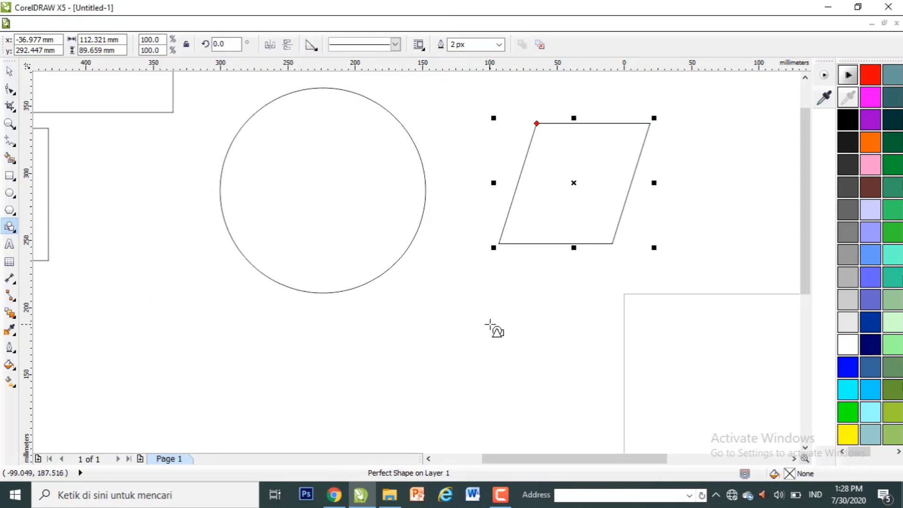
pyautogui.moveTo(490, 324)
pyautogui.mouseDown()
pyautogui.moveTo(604, 424)
pyautogui.moveTo(627, 427)
pyautogui.mouseUp()
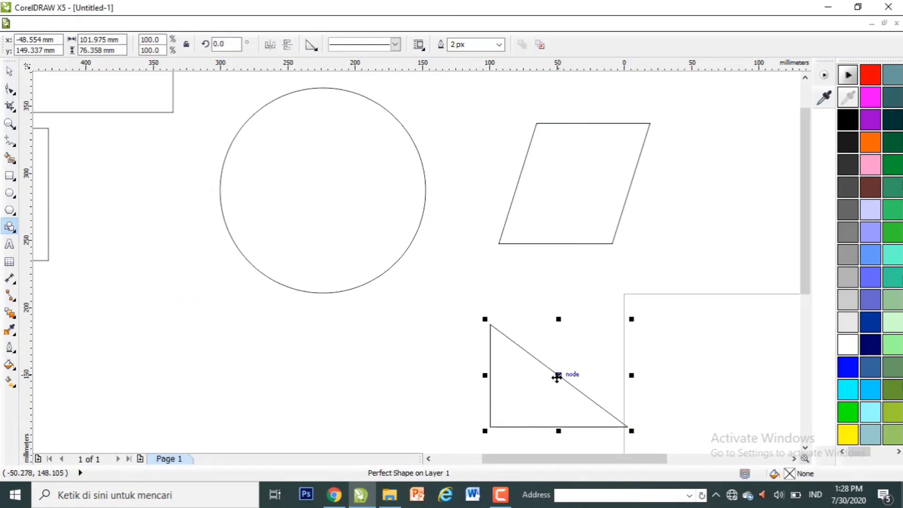
# Step: Move the right triangle up beside the circle and delete the parallelogram
pyautogui.press('space')
pyautogui.moveTo(557, 376); pyautogui.dragTo(533, 318)
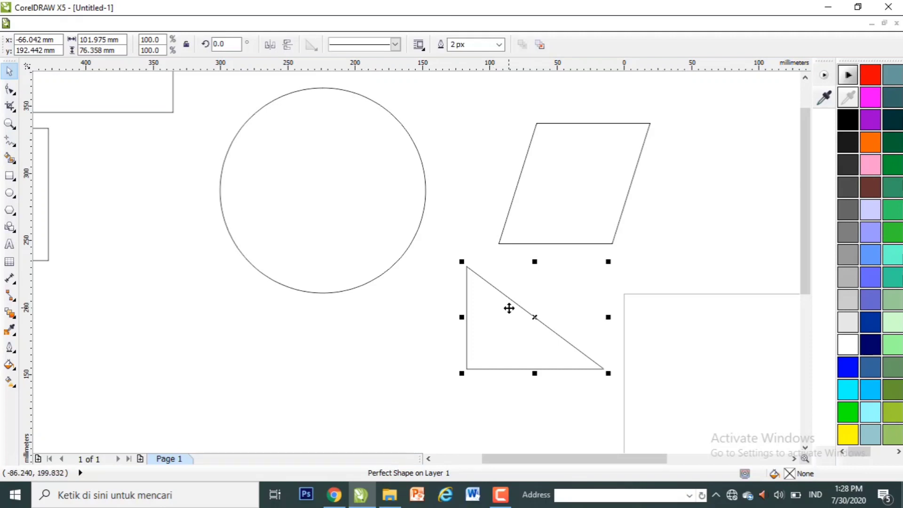
pyautogui.moveTo(507, 308); pyautogui.dragTo(475, 176)
pyautogui.click(637, 179)
pyautogui.click(635, 184)
pyautogui.press('Delete')
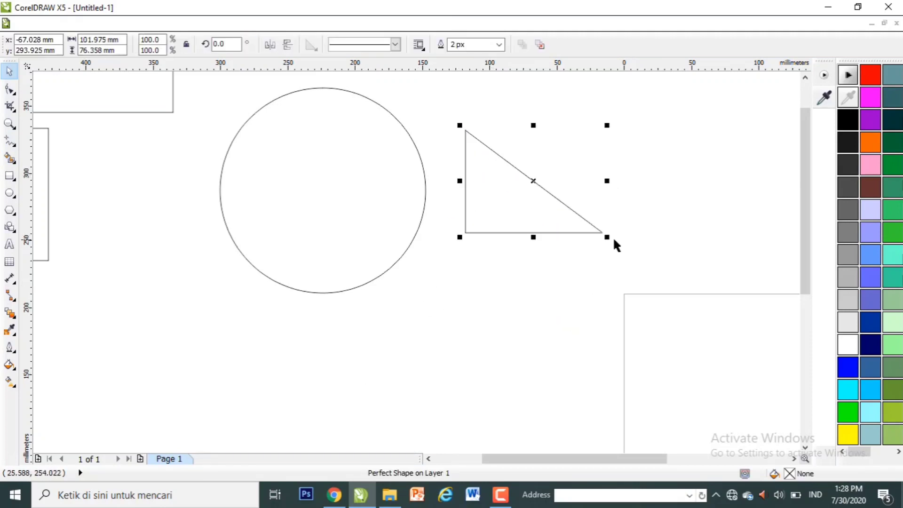
# Step: Enlarge the right triangle proportionally to about 153 × 115 mm, keeping it beside the circle
pyautogui.moveTo(607, 238); pyautogui.dragTo(647, 264)
pyautogui.moveTo(588, 238); pyautogui.dragTo(576, 205)
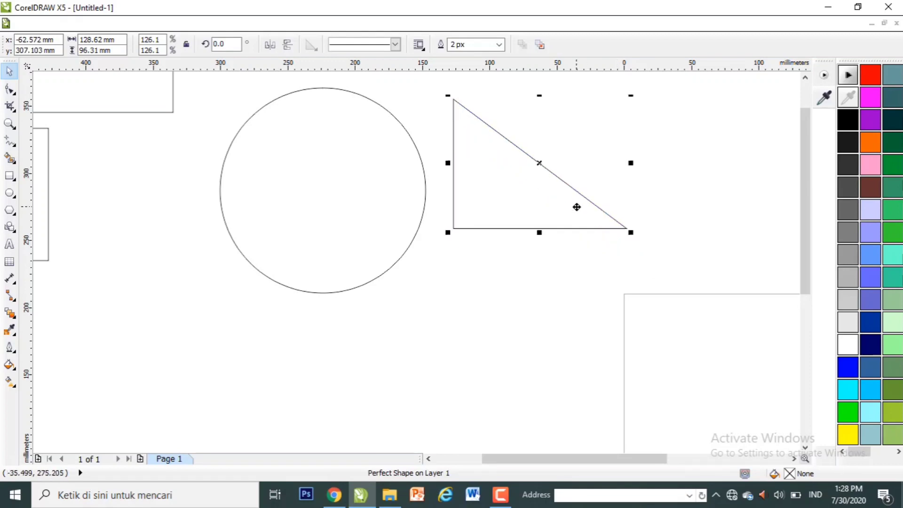
pyautogui.moveTo(630, 233); pyautogui.dragTo(663, 259)
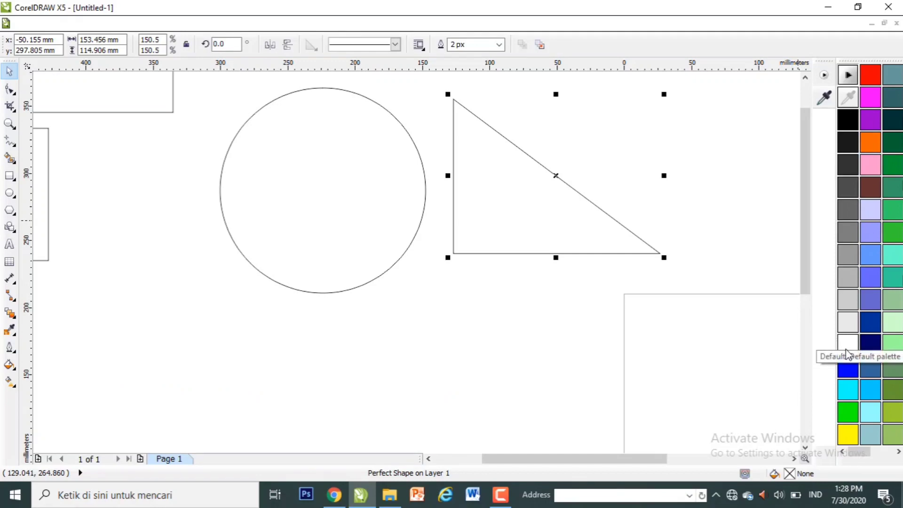
# Step: Fill the triangle with cyan, shift it slightly toward the circle and enlarge it to about 167 × 125 mm
pyautogui.click(847, 390)
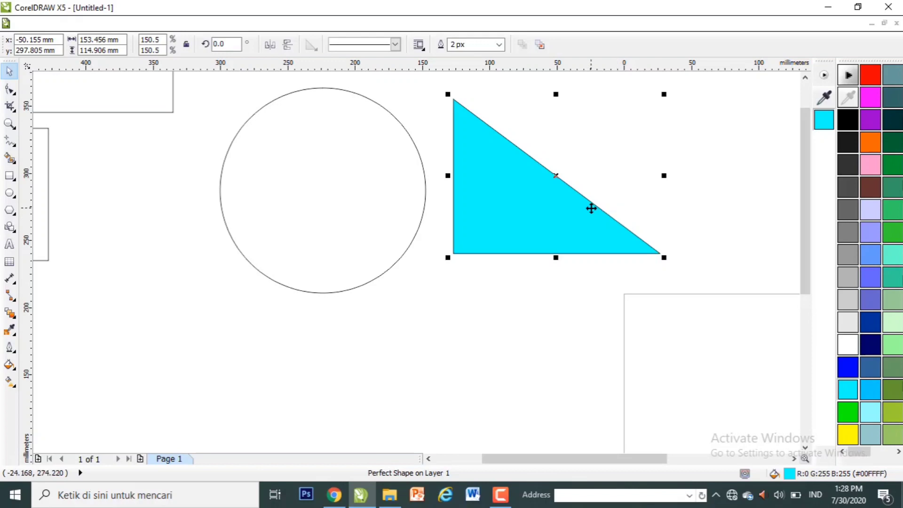
pyautogui.moveTo(517, 168); pyautogui.dragTo(510, 171)
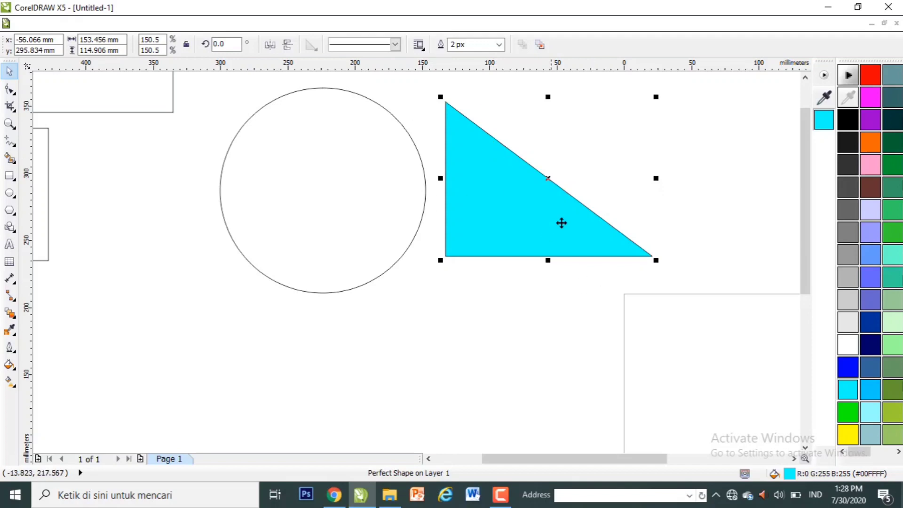
pyautogui.moveTo(438, 258); pyautogui.dragTo(422, 274)
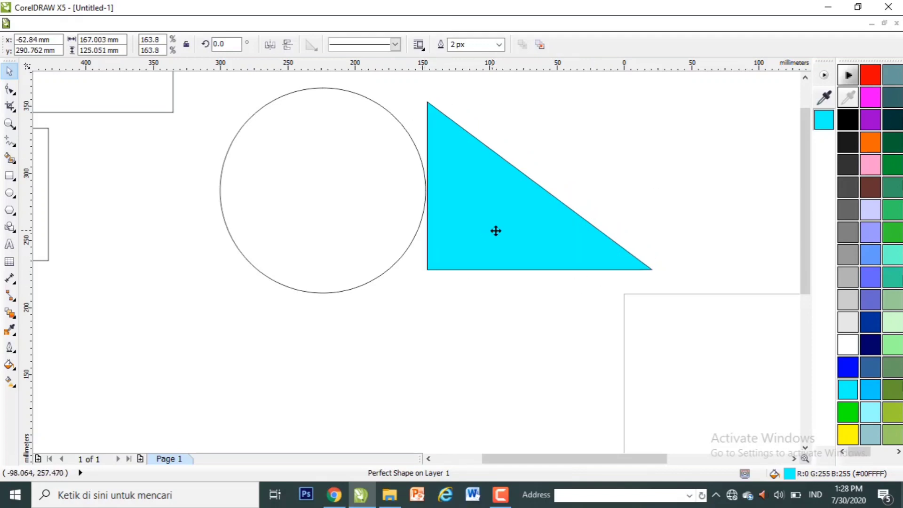
# Step: Shift the cyan triangle slightly beside the circle and set its outline width to 25 px
pyautogui.moveTo(496, 229); pyautogui.dragTo(507, 231)
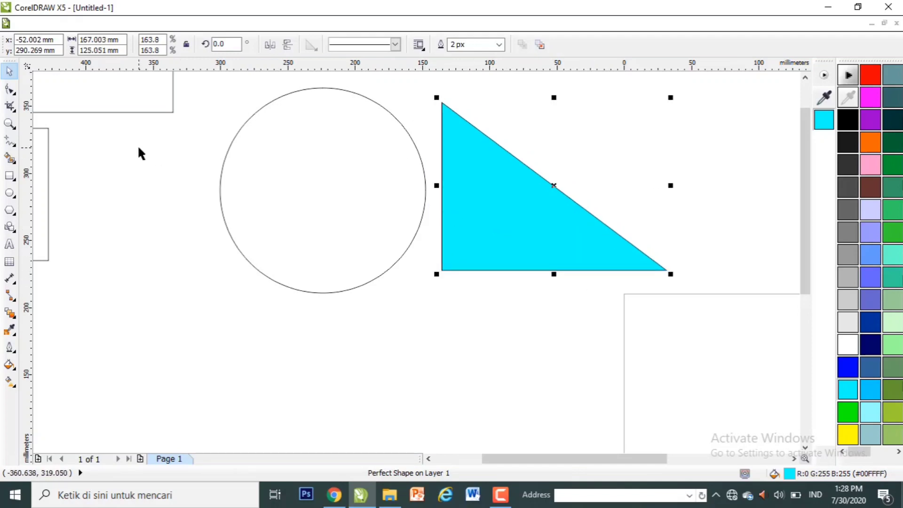
pyautogui.click(10, 123)
pyautogui.click(483, 189)
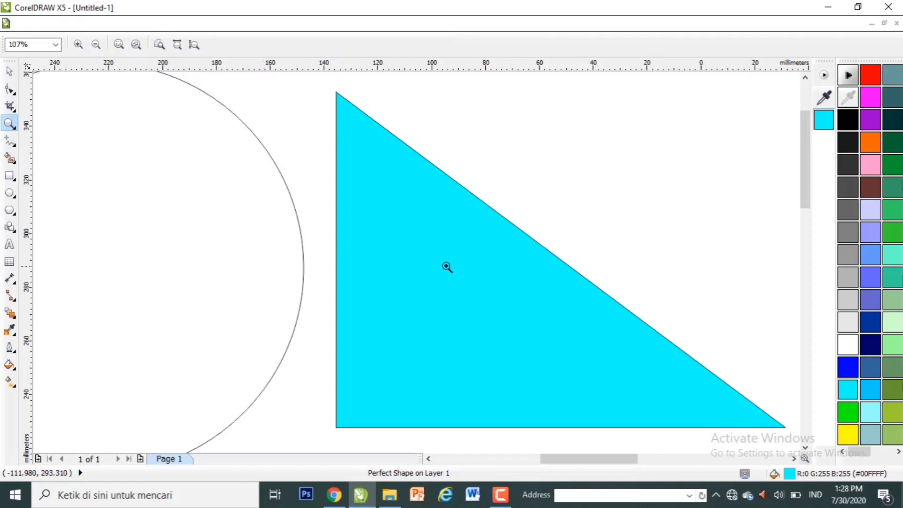
pyautogui.press('space')
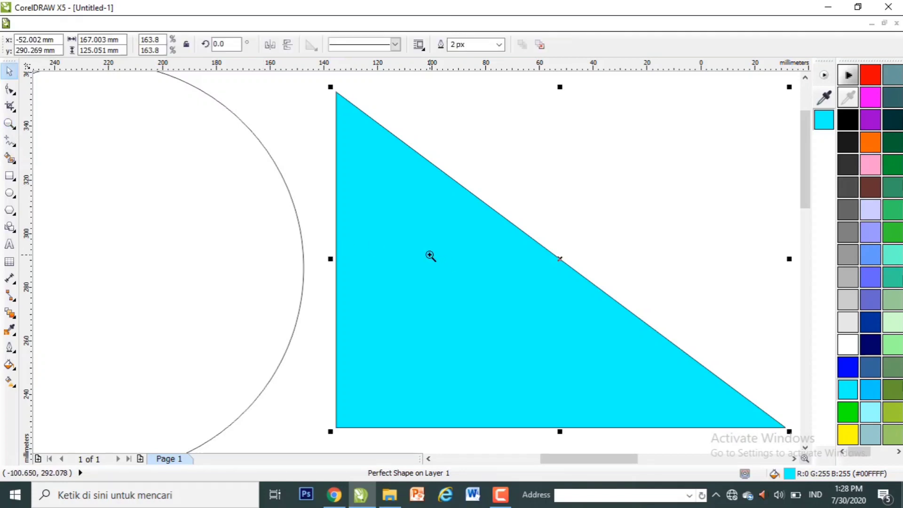
pyautogui.moveTo(430, 256); pyautogui.dragTo(424, 255)
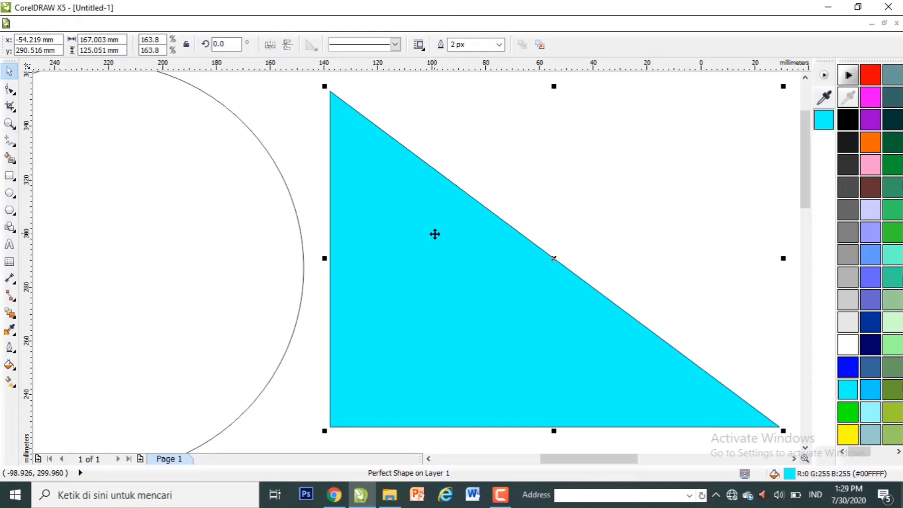
pyautogui.click(498, 44)
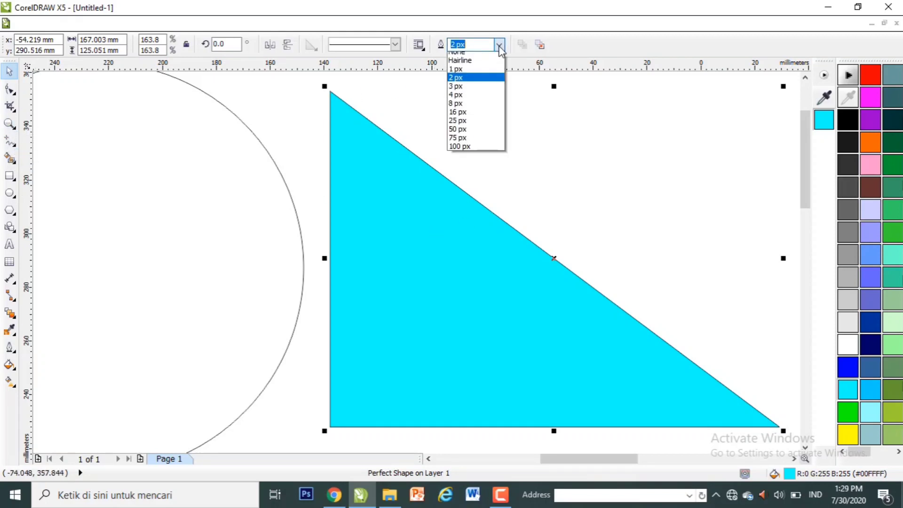
pyautogui.click(484, 125)
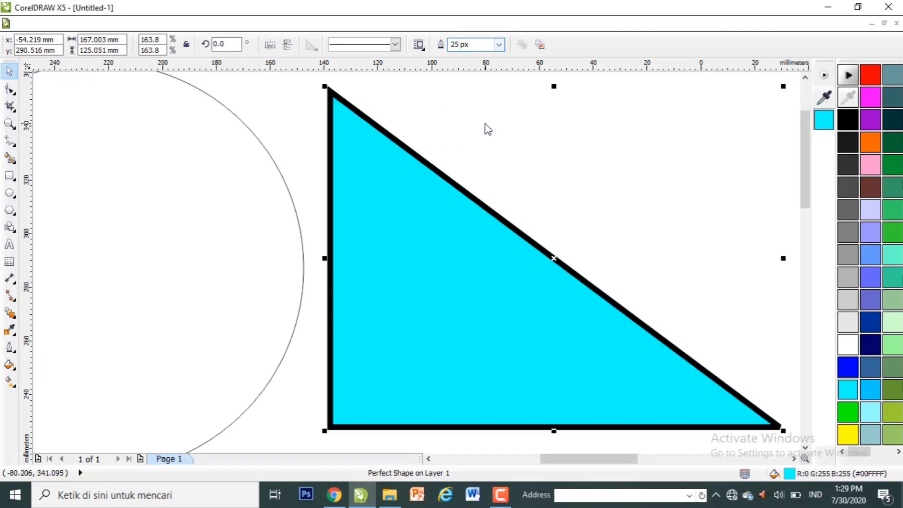
# Step: Nudge the triangle slightly toward the circle and colour its outline dark navy blue
pyautogui.moveTo(487, 373); pyautogui.dragTo(479, 350)
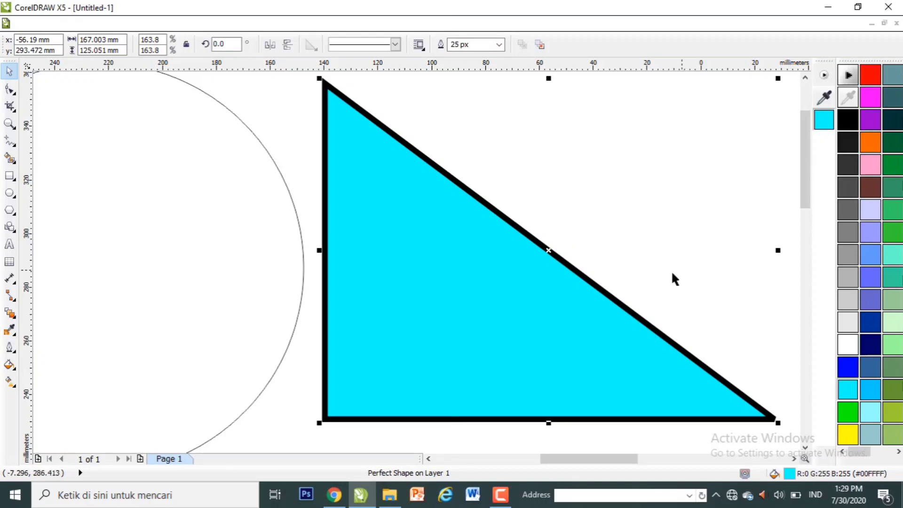
pyautogui.moveTo(590, 322); pyautogui.dragTo(587, 323)
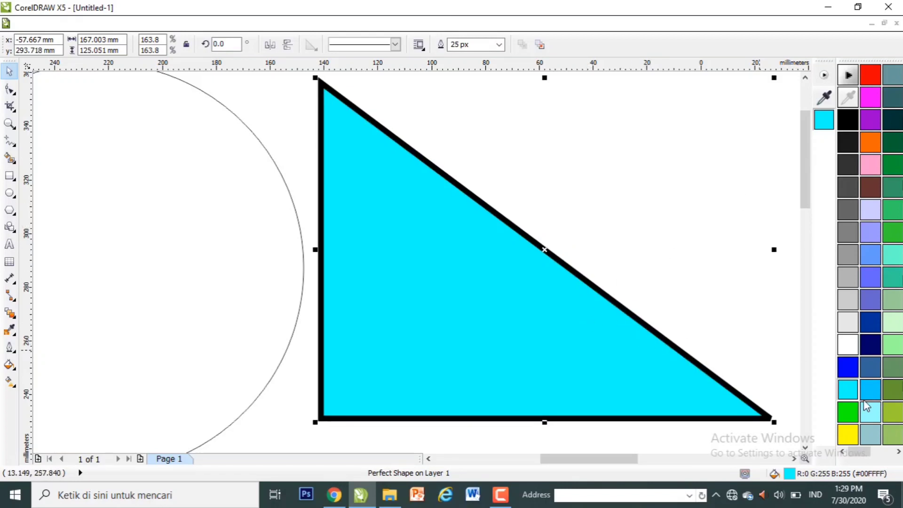
pyautogui.rightClick(865, 338)
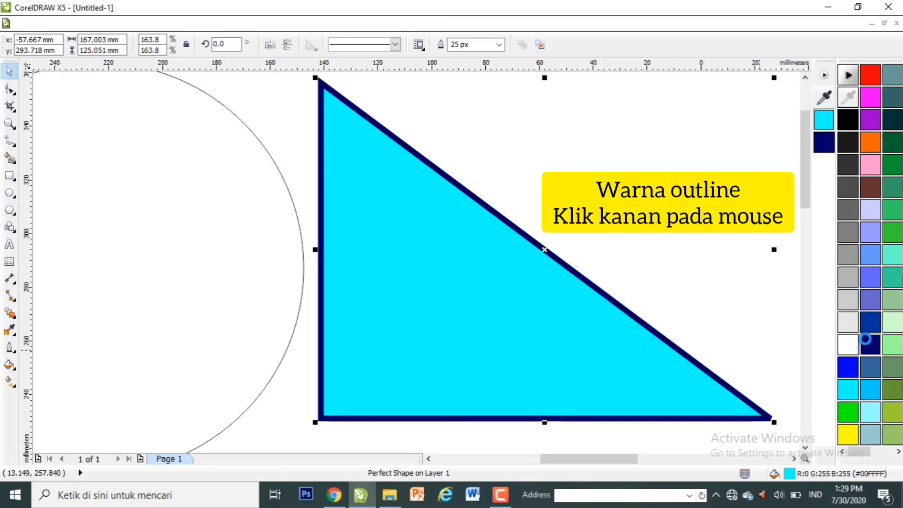
# Step: Set the triangle's outline width to 50 px
pyautogui.click(10, 123)
pyautogui.click(96, 43)
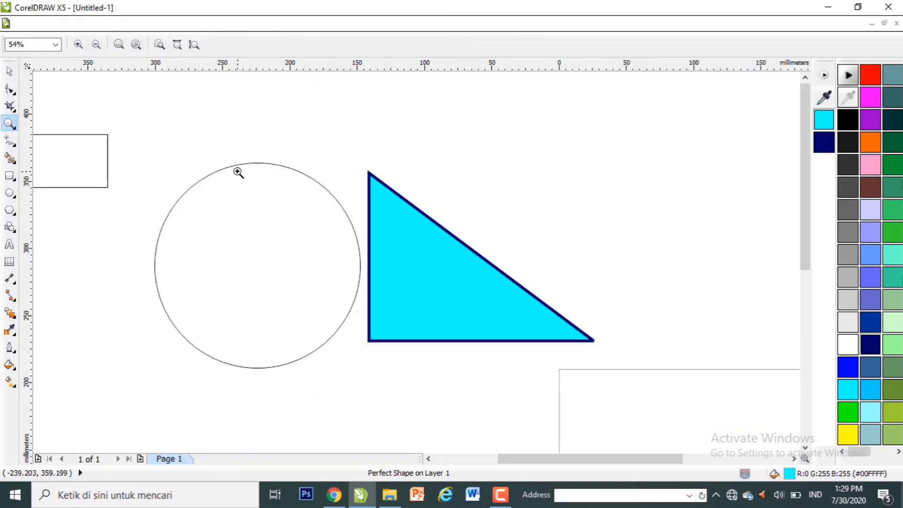
pyautogui.press('space')
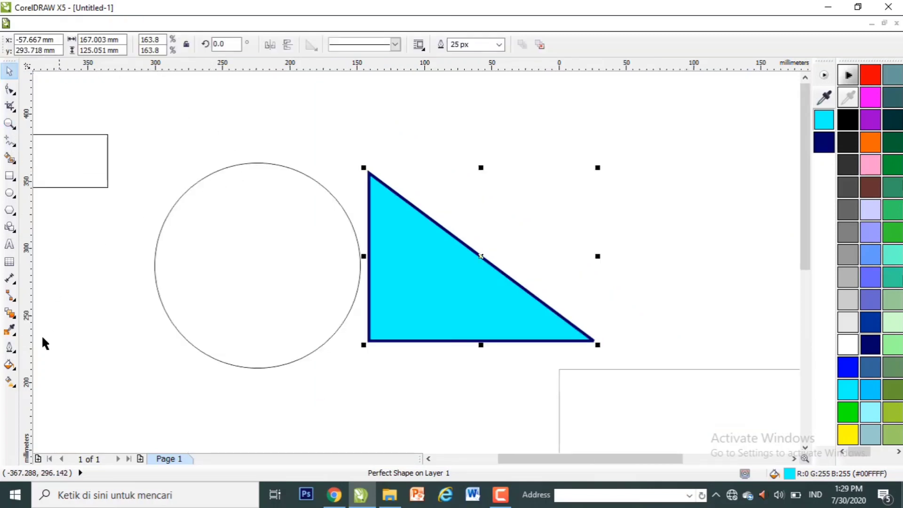
pyautogui.click(9, 347)
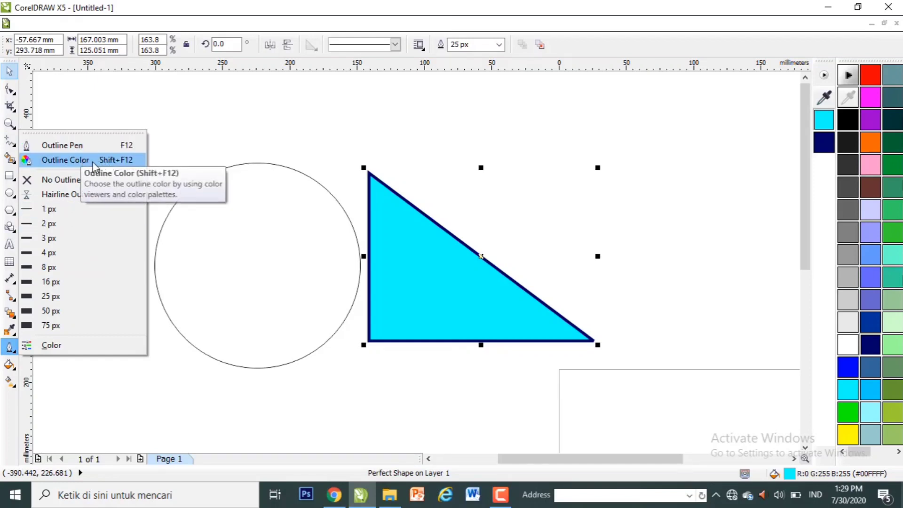
pyautogui.click(58, 313)
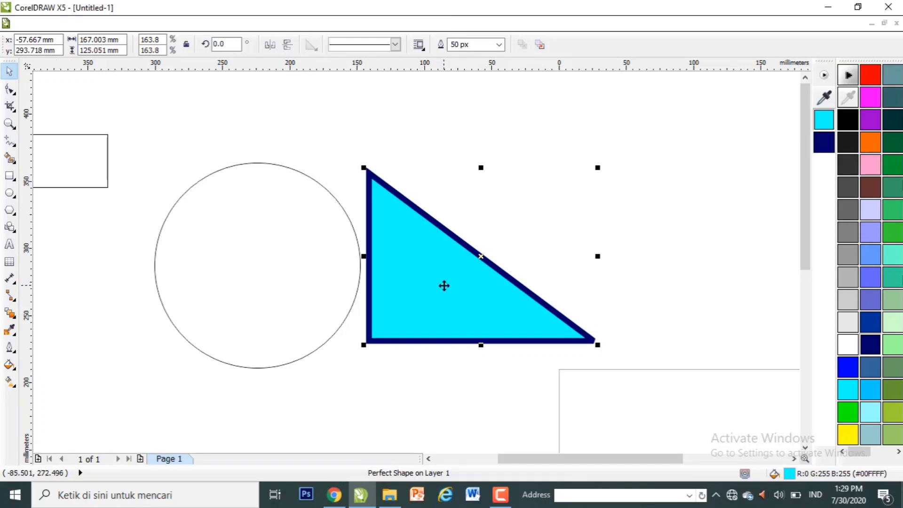
# Step: Move the triangle away from the circle, then raise the circle and shrink it proportionally to about 145 mm in diameter
pyautogui.moveTo(444, 285); pyautogui.dragTo(479, 277)
pyautogui.click(309, 281)
pyautogui.click(350, 193)
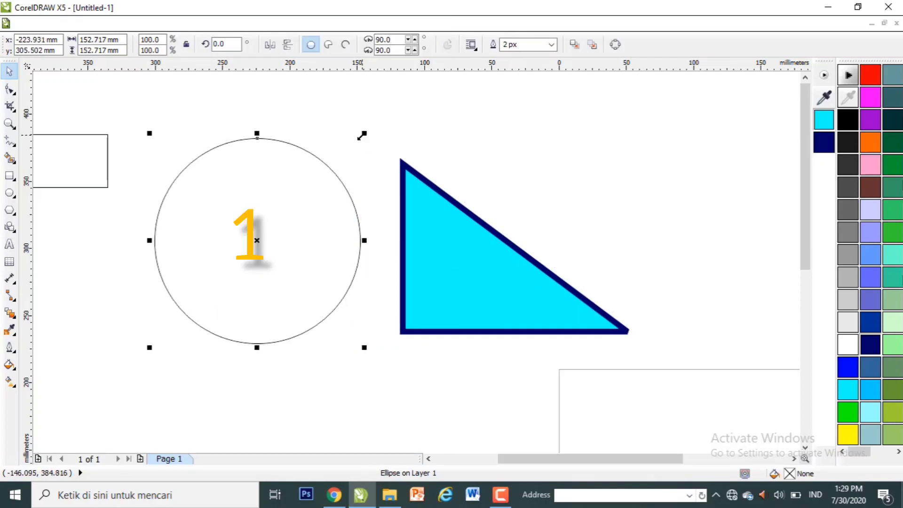
pyautogui.moveTo(362, 135); pyautogui.dragTo(352, 144)
pyautogui.moveTo(338, 190); pyautogui.dragTo(359, 181)
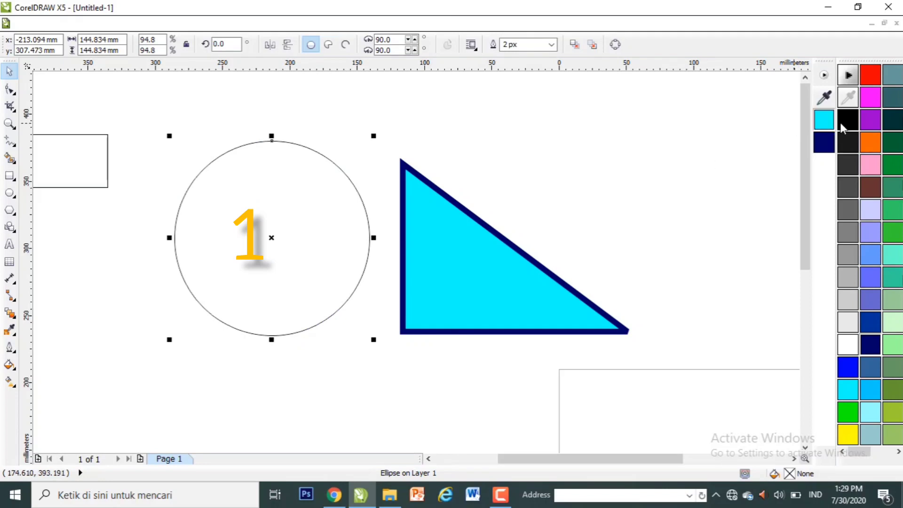
# Step: Fill the circle with dark green and move the triangle so it overlaps the circle's right side
pyautogui.click(892, 166)
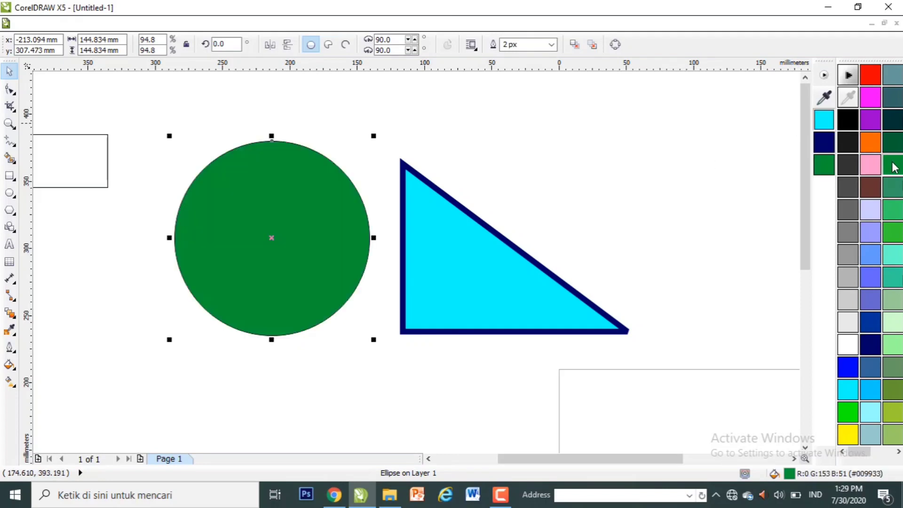
pyautogui.moveTo(347, 185); pyautogui.dragTo(330, 186)
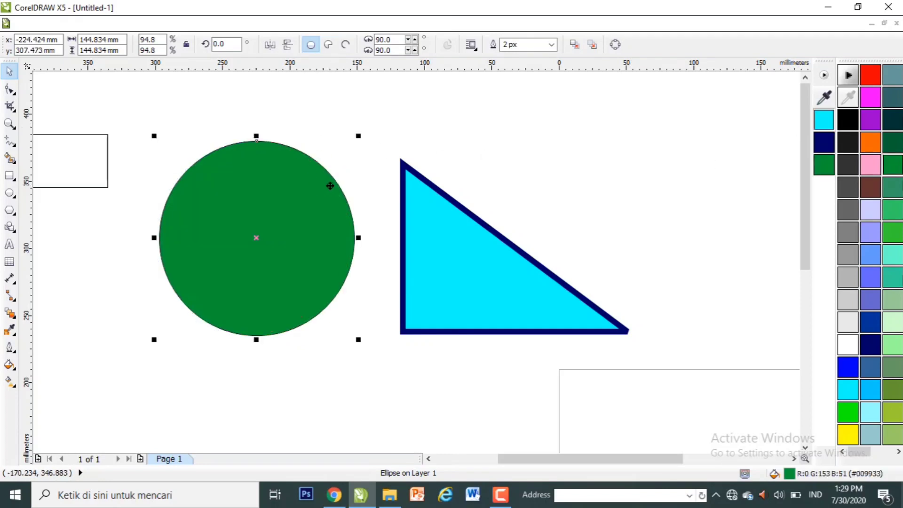
pyautogui.moveTo(476, 254); pyautogui.dragTo(399, 242)
pyautogui.click(279, 243)
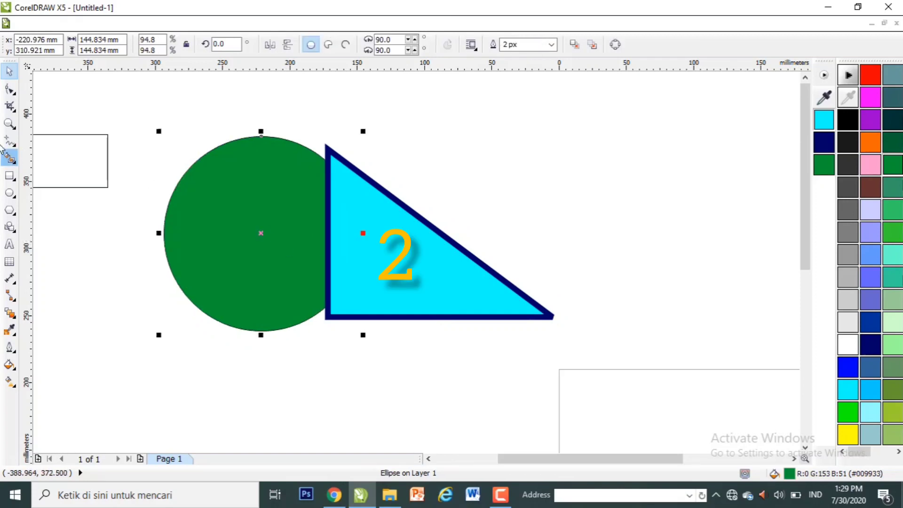
# Step: Move the triangle higher over the circle's edge and send it to the back, behind the circle
pyautogui.click(9, 124)
pyautogui.click(359, 197)
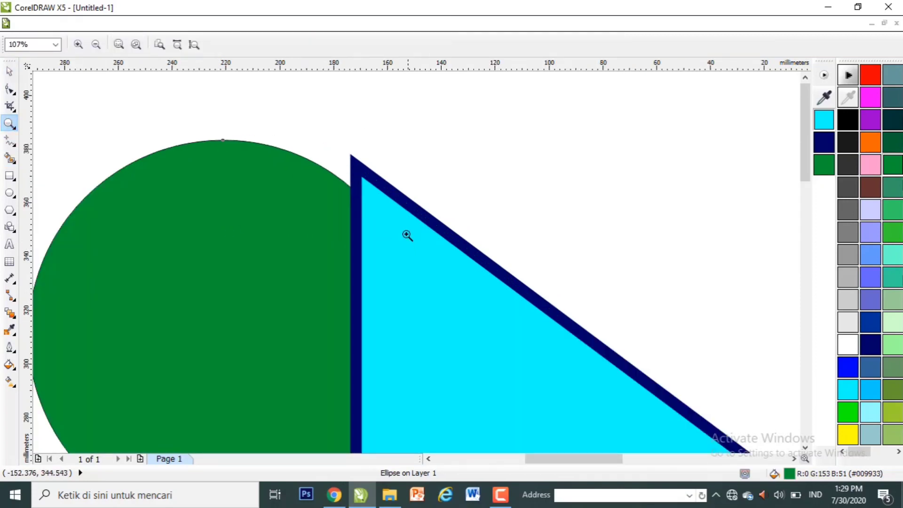
pyautogui.press('space')
pyautogui.click(521, 247)
pyautogui.click(476, 323)
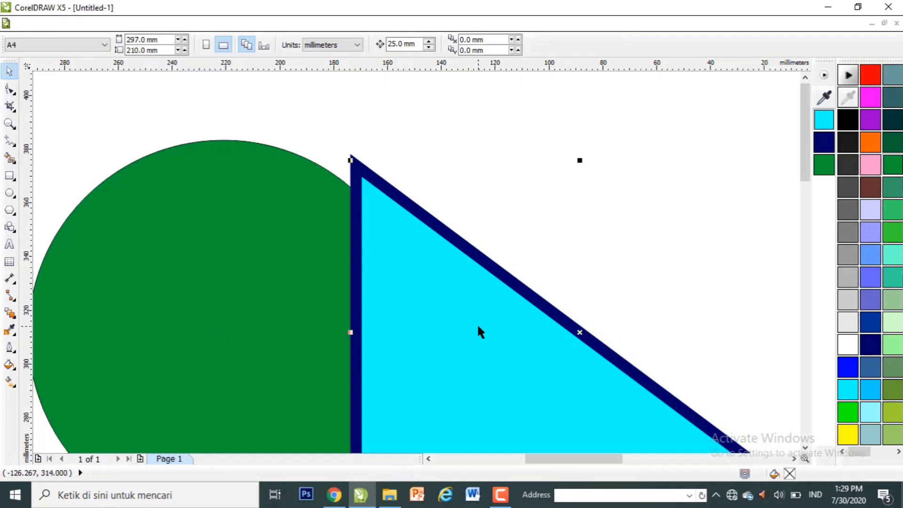
pyautogui.moveTo(476, 324); pyautogui.dragTo(481, 267)
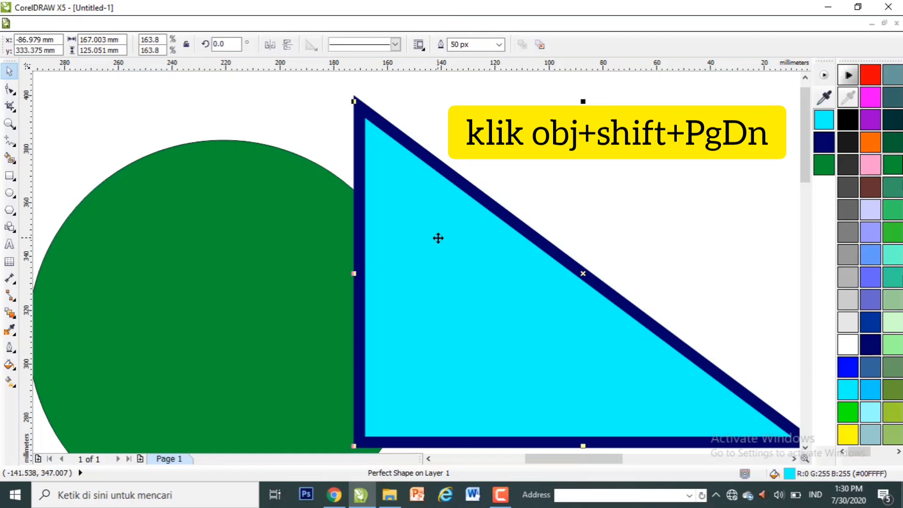
pyautogui.hotkey('shift', 'pagedown')
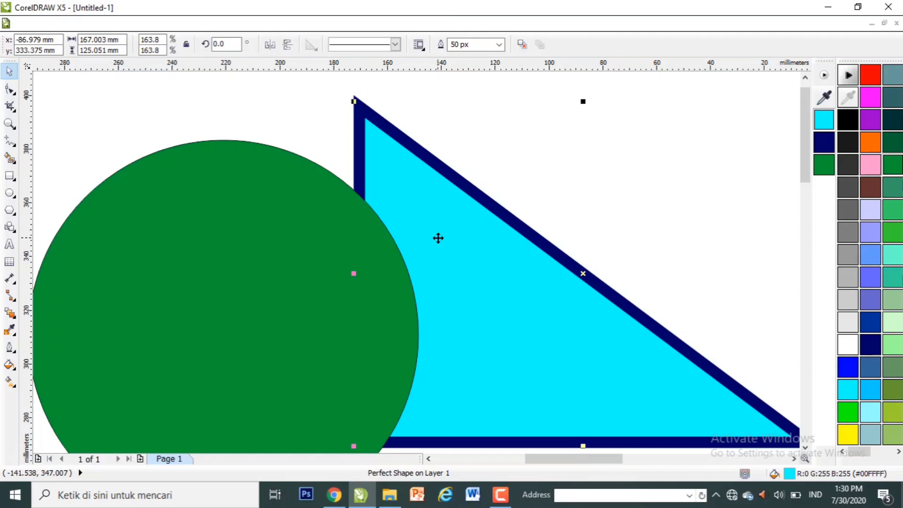
# Step: Reselect the triangle, nudge it slightly toward the circle and bring it to the front
pyautogui.click(467, 229)
pyautogui.click(666, 218)
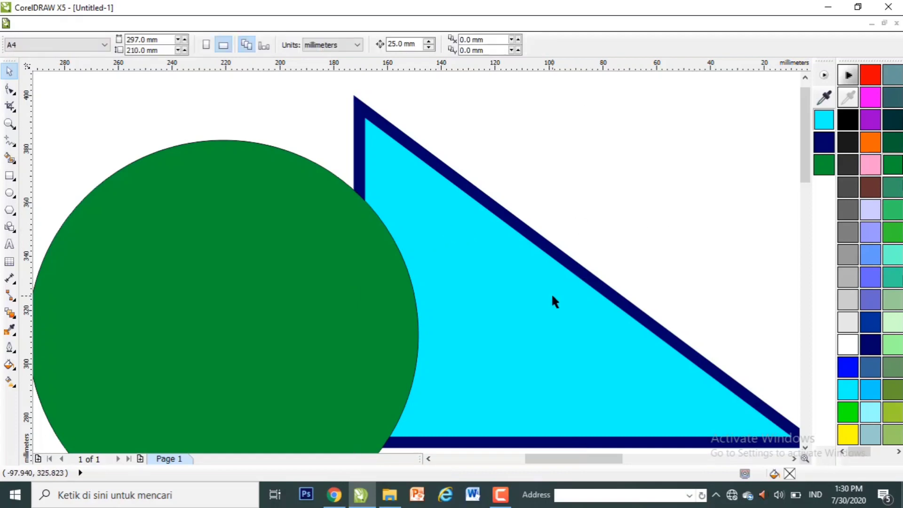
pyautogui.click(552, 297)
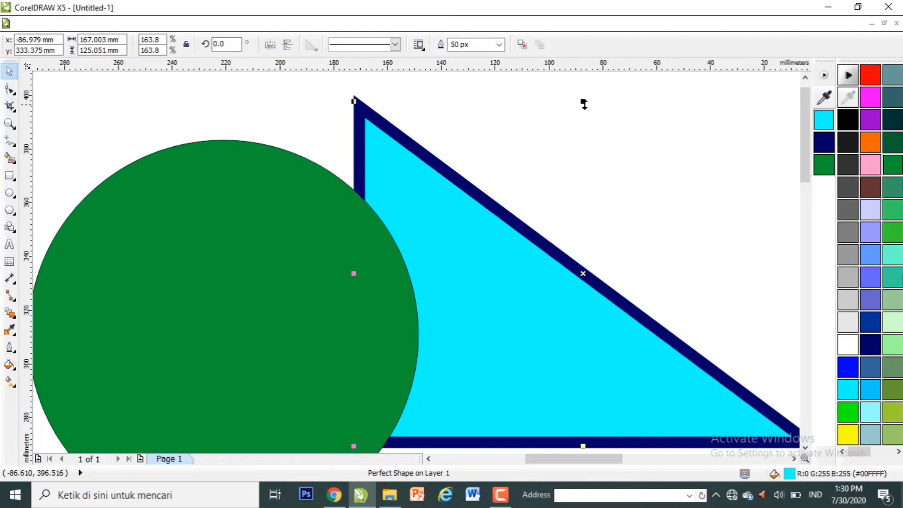
pyautogui.click(546, 259)
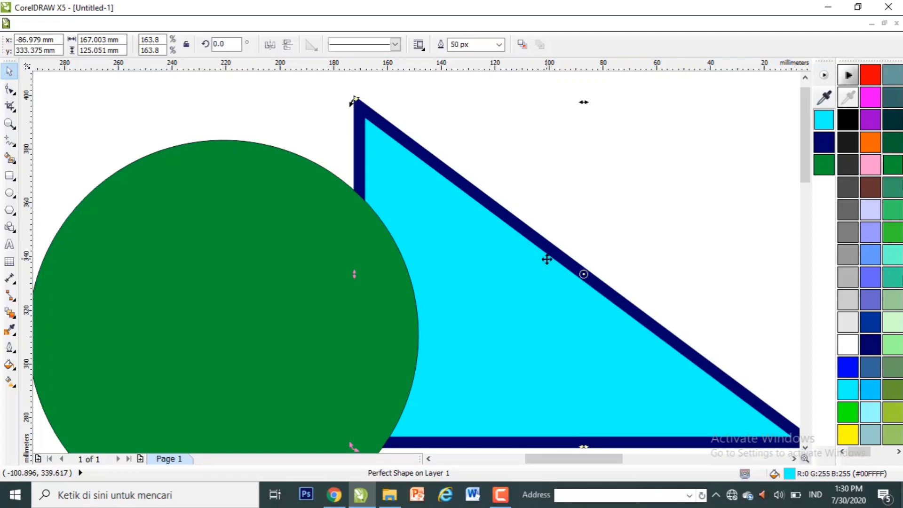
pyautogui.click(546, 259)
pyautogui.moveTo(546, 259)
pyautogui.mouseDown()
pyautogui.moveTo(548, 276)
pyautogui.moveTo(544, 261)
pyautogui.mouseUp()
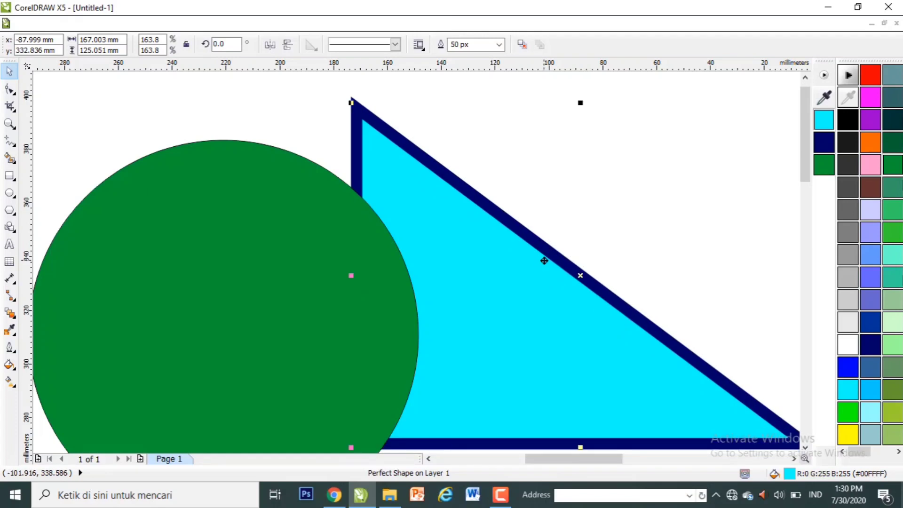
pyautogui.hotkey('shift', 'pageup')
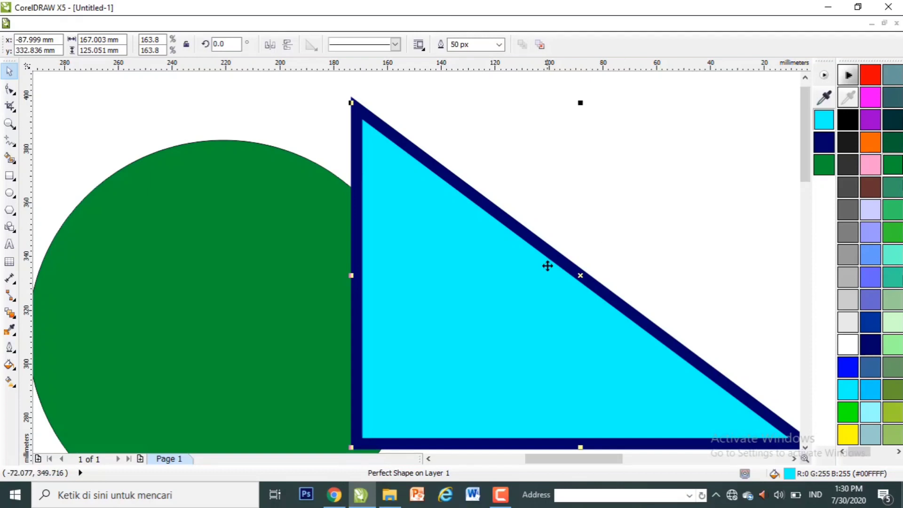
# Step: Shift the triangle slightly down and away from the circle, and bring the green circle to the front
pyautogui.moveTo(546, 280); pyautogui.dragTo(544, 281)
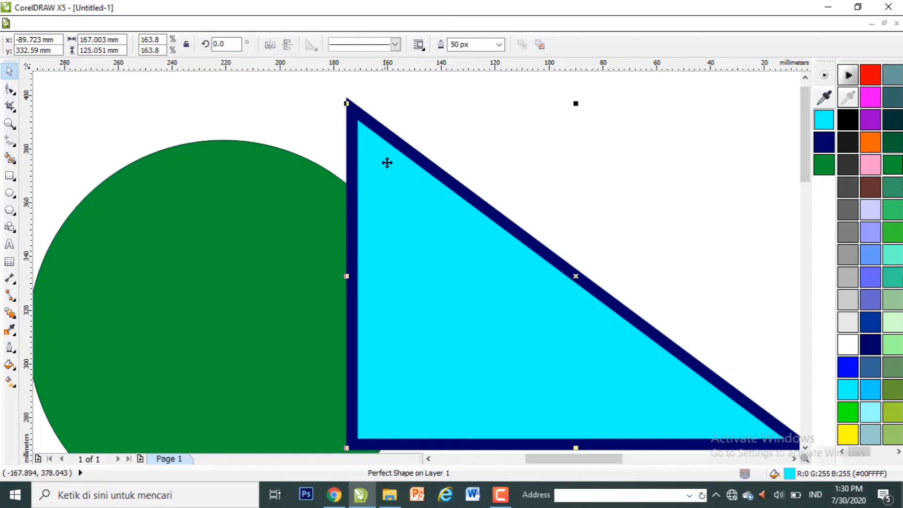
pyautogui.moveTo(387, 163); pyautogui.dragTo(406, 178)
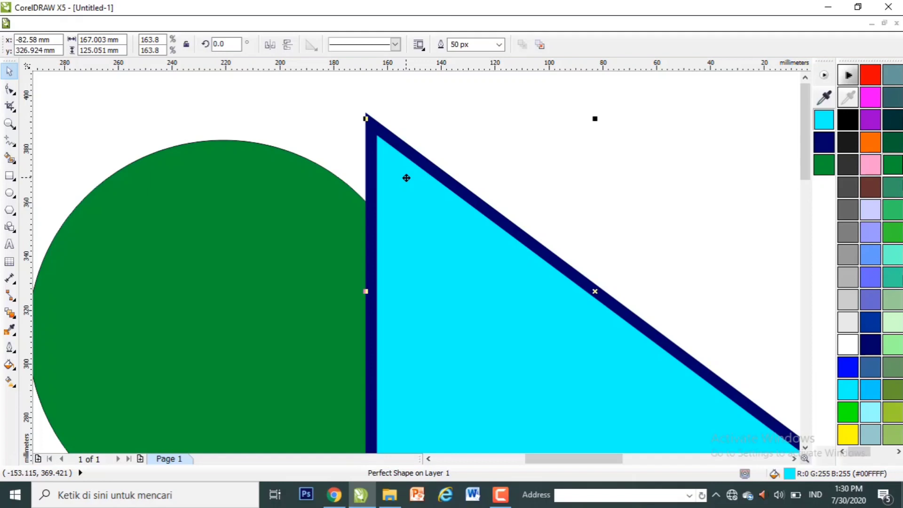
pyautogui.click(270, 178)
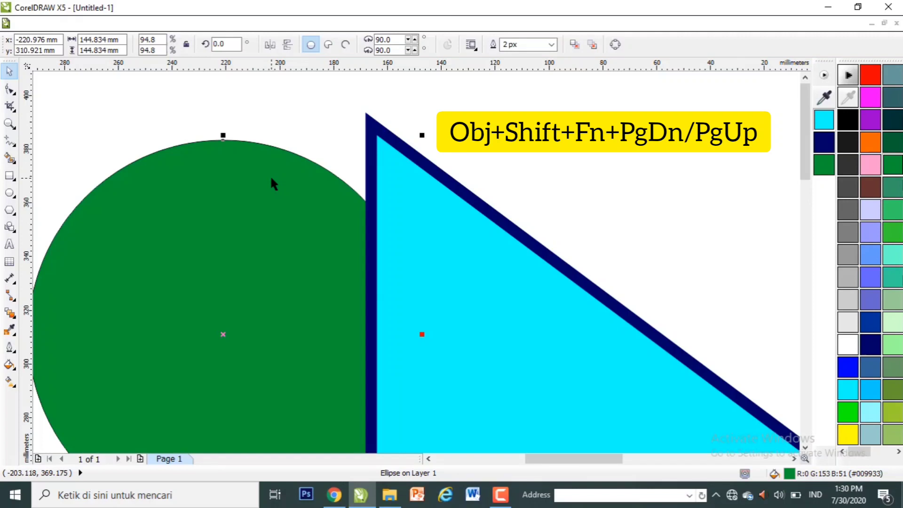
pyautogui.hotkey('shift', 'pageup')
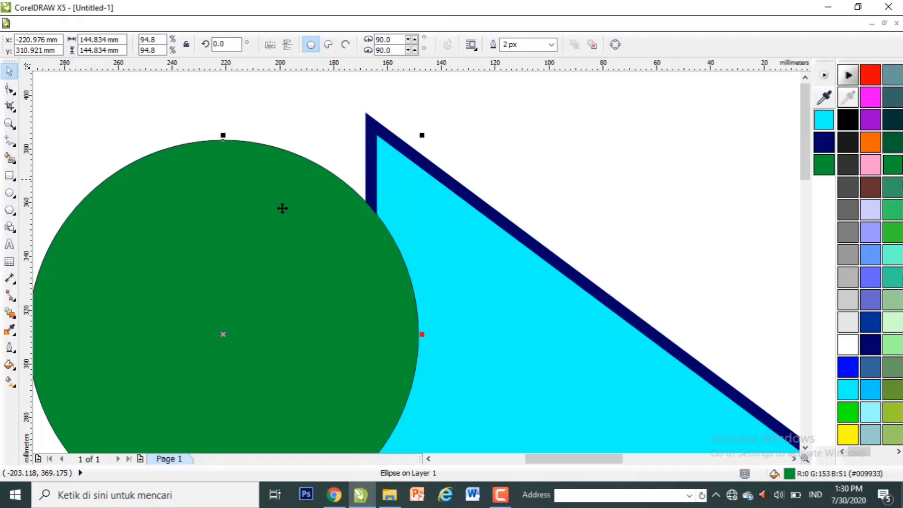
# Step: Bring both overlapping shapes fully into view and select the triangle
pyautogui.click(19, 134)
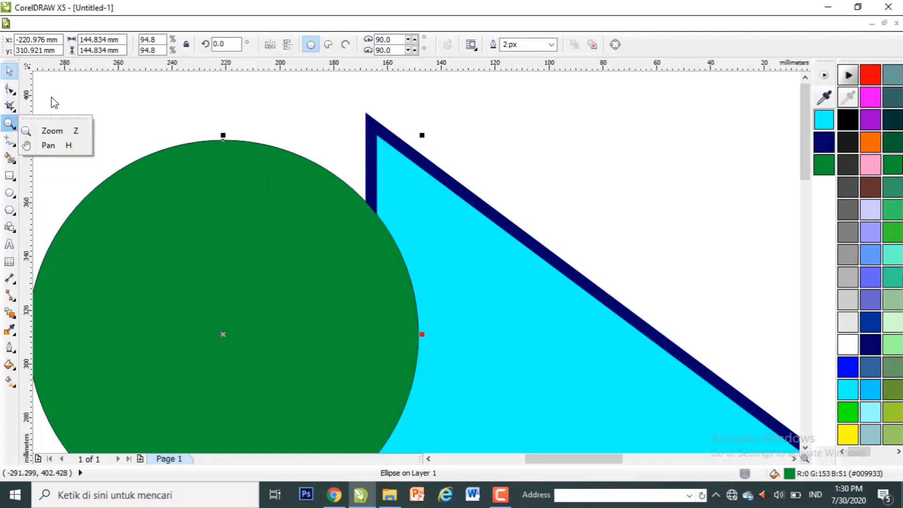
pyautogui.click(60, 131)
pyautogui.click(97, 45)
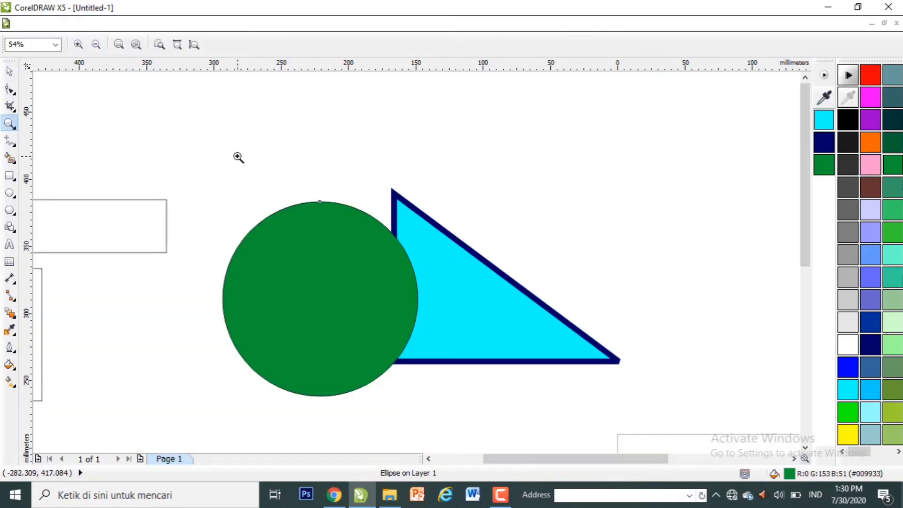
pyautogui.press('space')
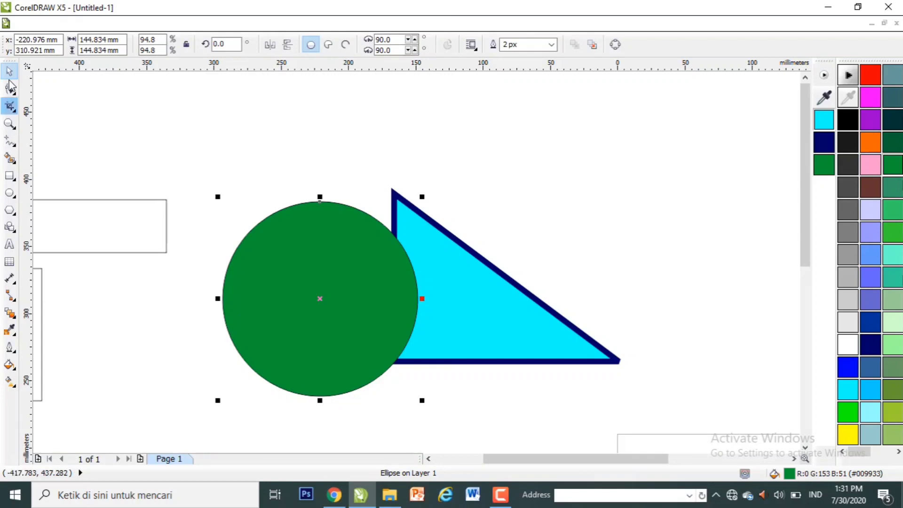
pyautogui.click(520, 362)
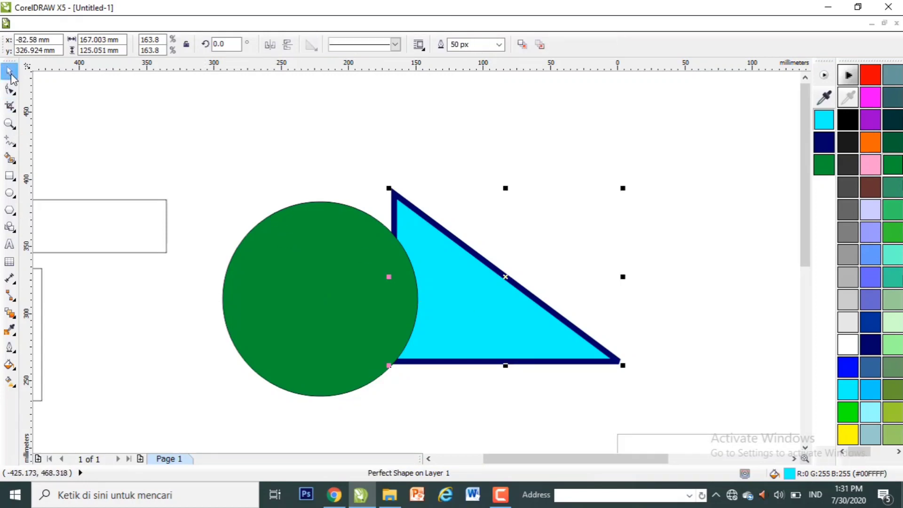
# Step: Switch from the Pick tool to the Zoom tool and back with the circle selected, and clear the selection
pyautogui.click(302, 245)
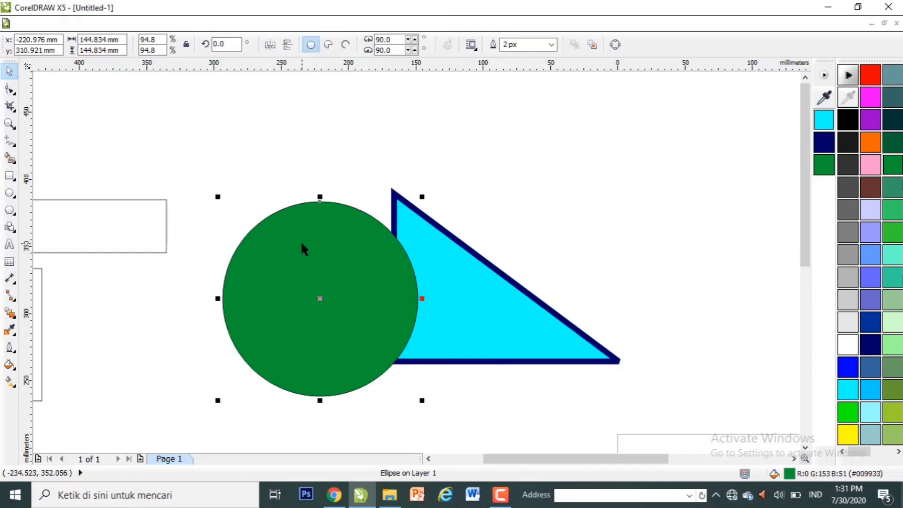
pyautogui.click(460, 275)
pyautogui.click(372, 279)
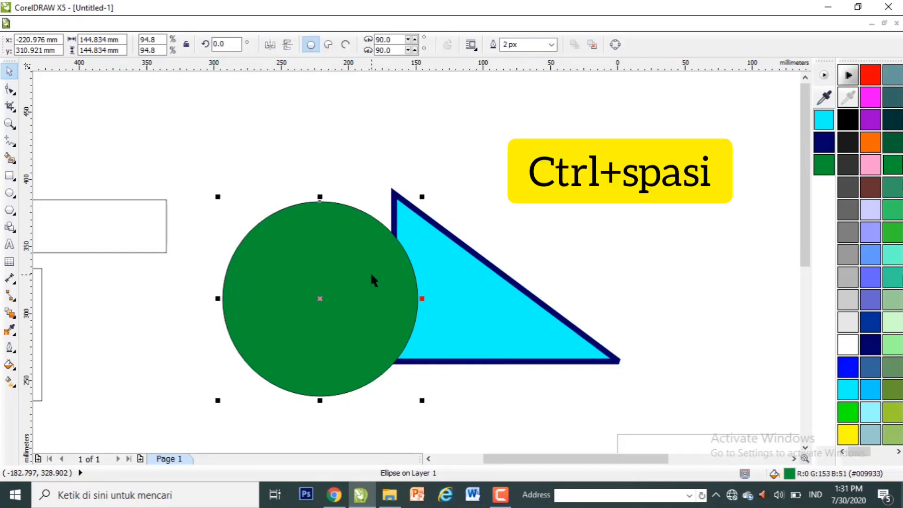
pyautogui.hotkey('ctrl', 'space')
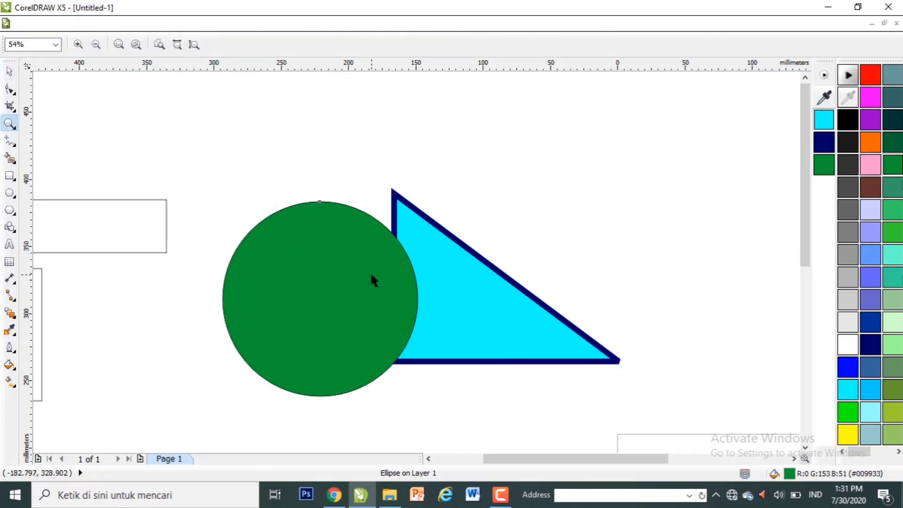
pyautogui.hotkey('ctrl', 'space')
pyautogui.click(316, 111)
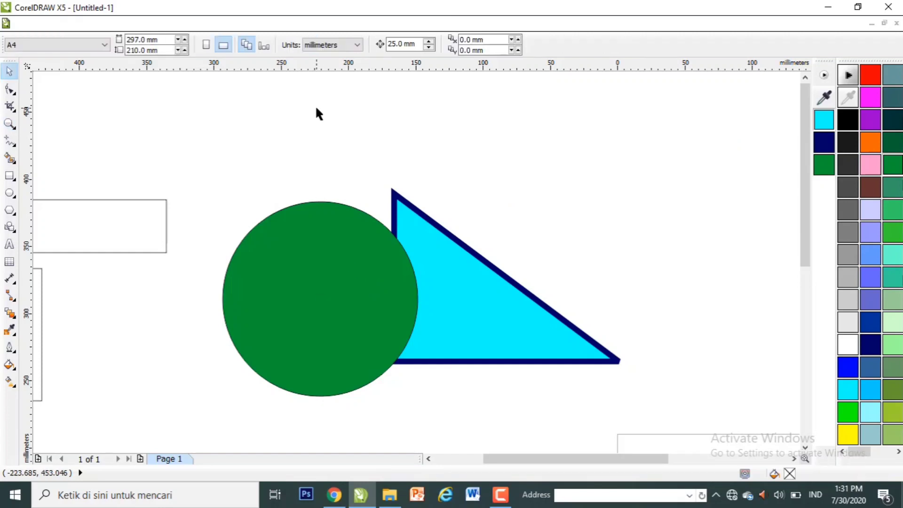
# Step: Add the artistic text "PELATIHAN DESAIN GRAFIS 2020" in the empty area above the triangle
pyautogui.click(9, 244)
pyautogui.click(511, 140)
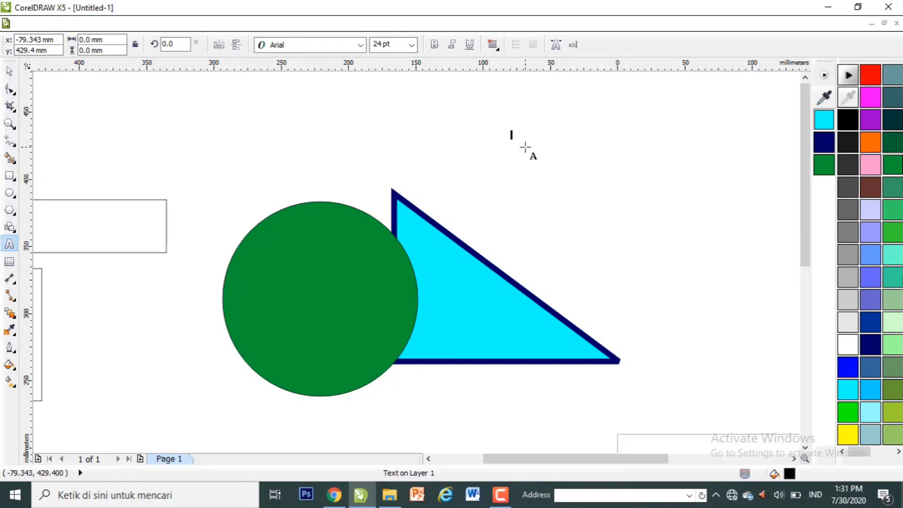
pyautogui.write('PELATIHAN')
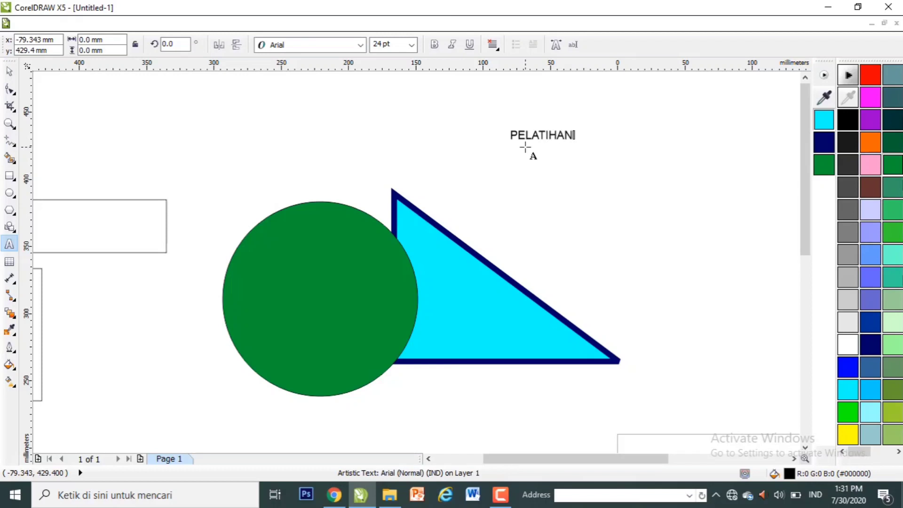
pyautogui.write(' DESAIN GRAFISI')
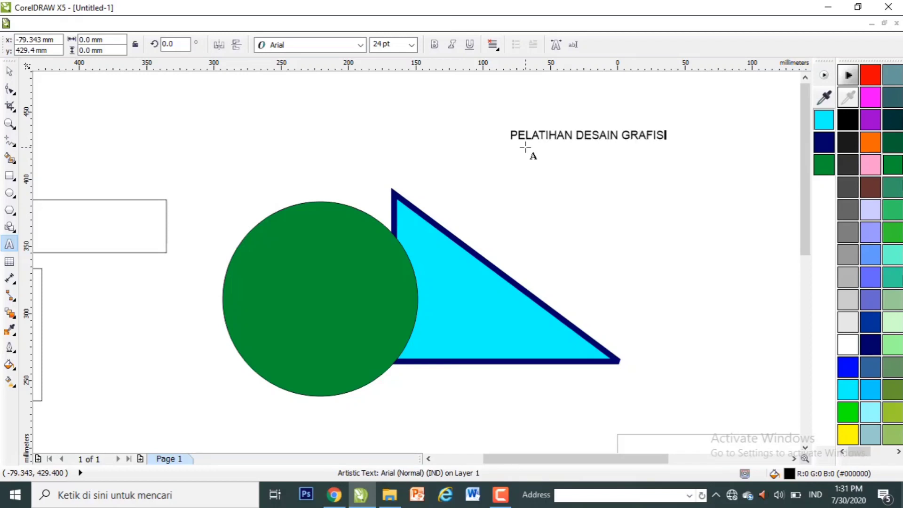
pyautogui.write(' 2020')
pyautogui.hotkey('ctrl', 'space')
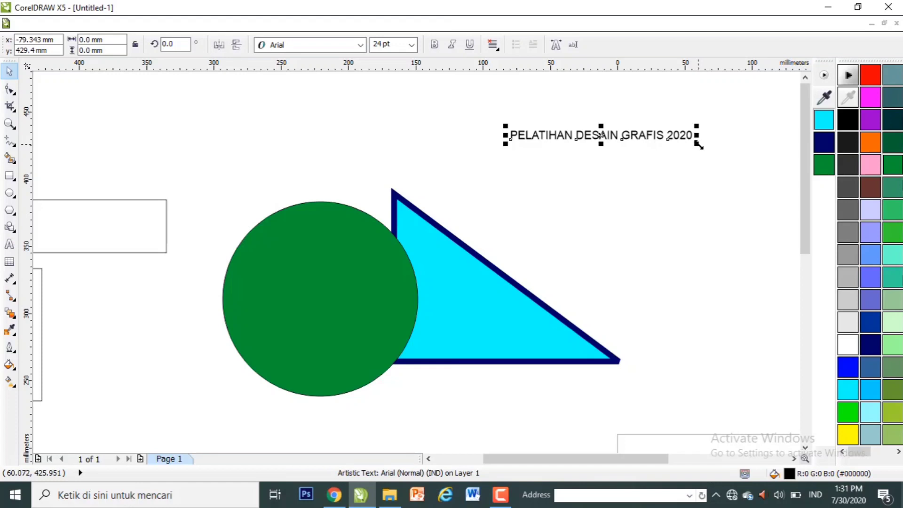
# Step: Enlarge the title text to about 44.6 pt, place it above the triangle and fill it with dark navy blue
pyautogui.moveTo(699, 146); pyautogui.dragTo(776, 187)
pyautogui.moveTo(739, 137); pyautogui.dragTo(740, 195)
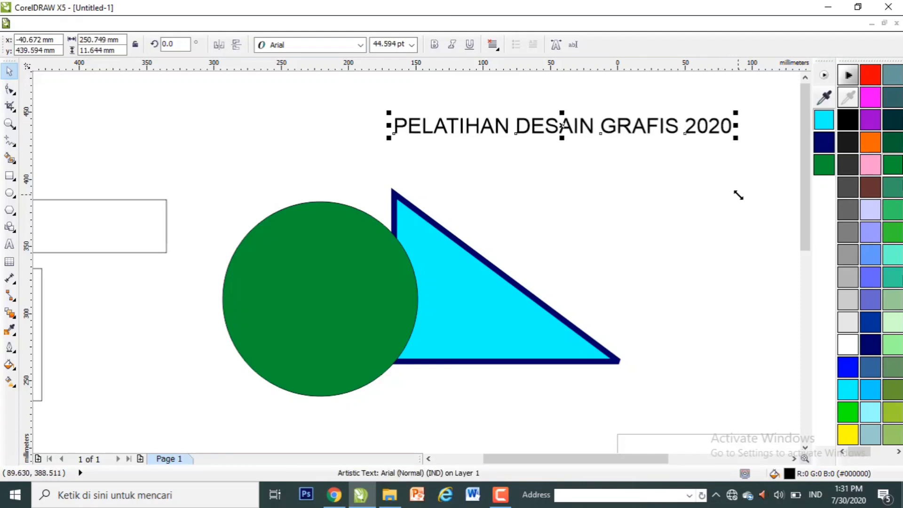
pyautogui.click(830, 121)
pyautogui.click(824, 143)
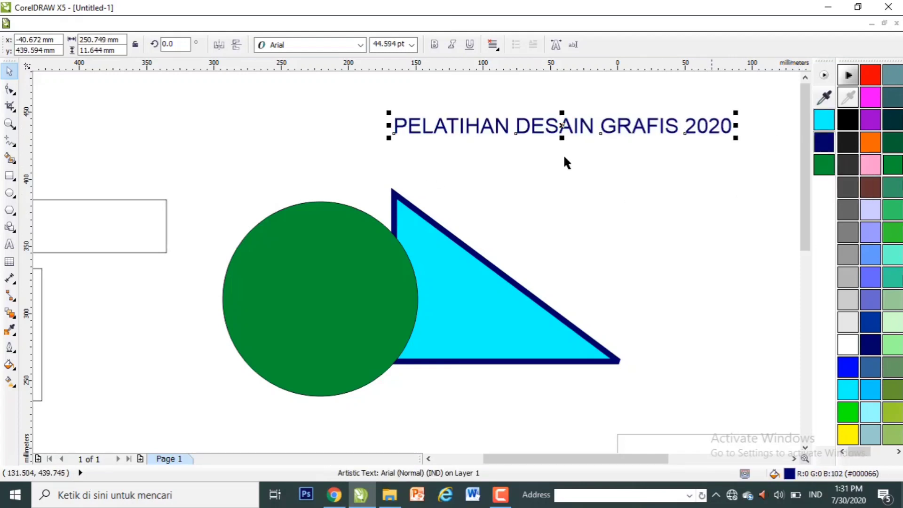
pyautogui.press('Escape')
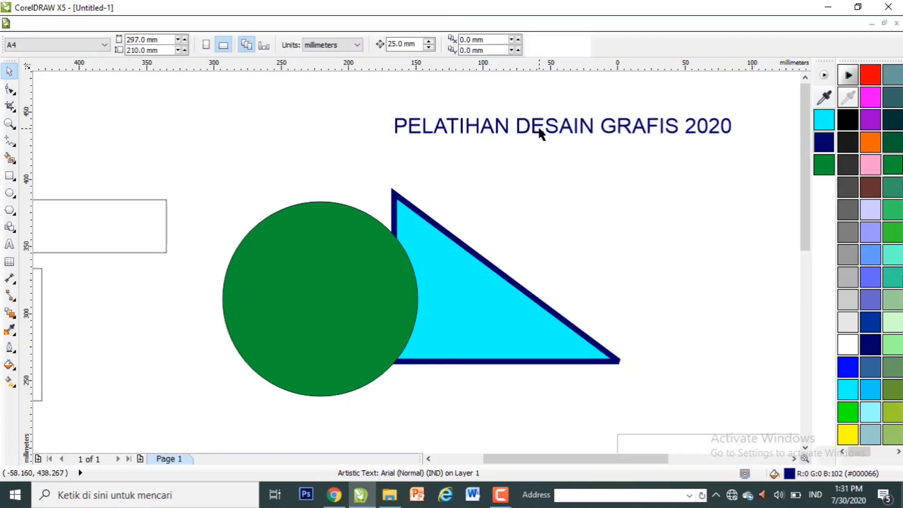
# Step: Reselect the title text and rotate it slightly clockwise, to about 357 degrees
pyautogui.click(538, 126)
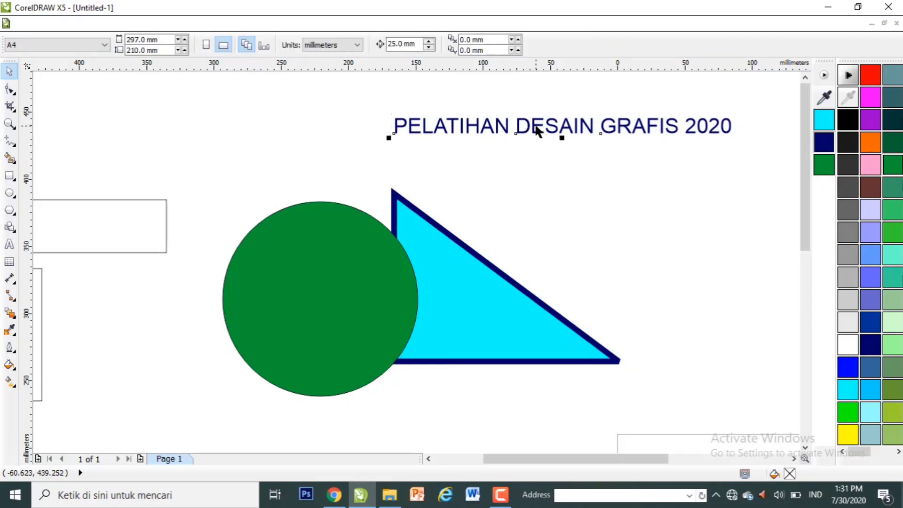
pyautogui.doubleClick(725, 129)
pyautogui.hotkey('ctrl', 'space')
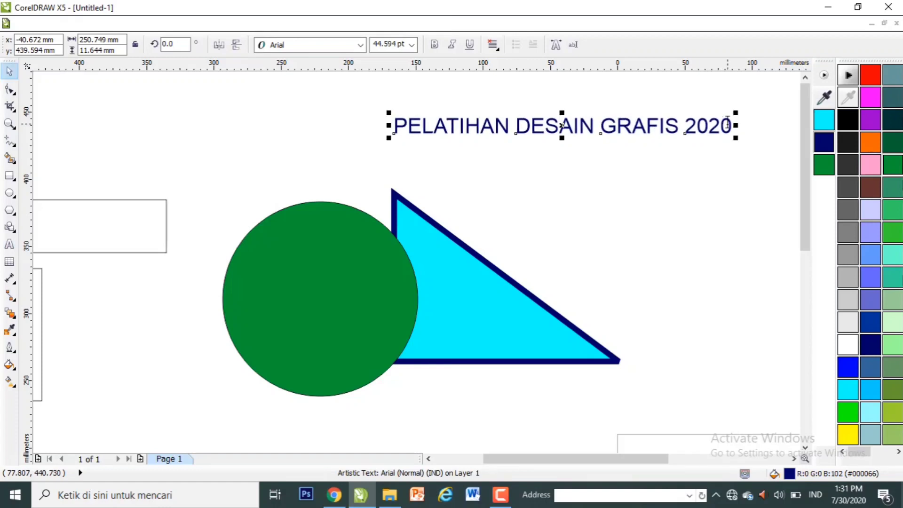
pyautogui.click(729, 128)
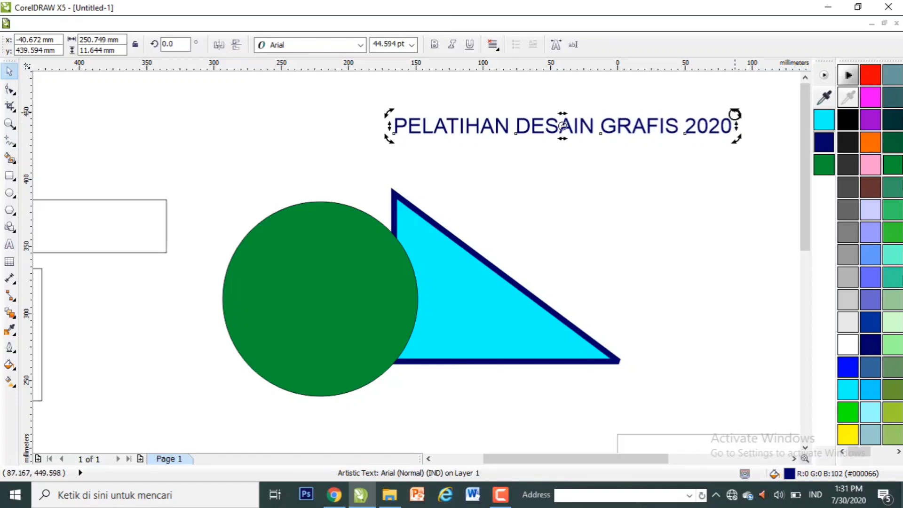
pyautogui.moveTo(737, 113)
pyautogui.mouseDown()
pyautogui.moveTo(731, 148)
pyautogui.moveTo(744, 117)
pyautogui.moveTo(743, 125)
pyautogui.mouseUp()
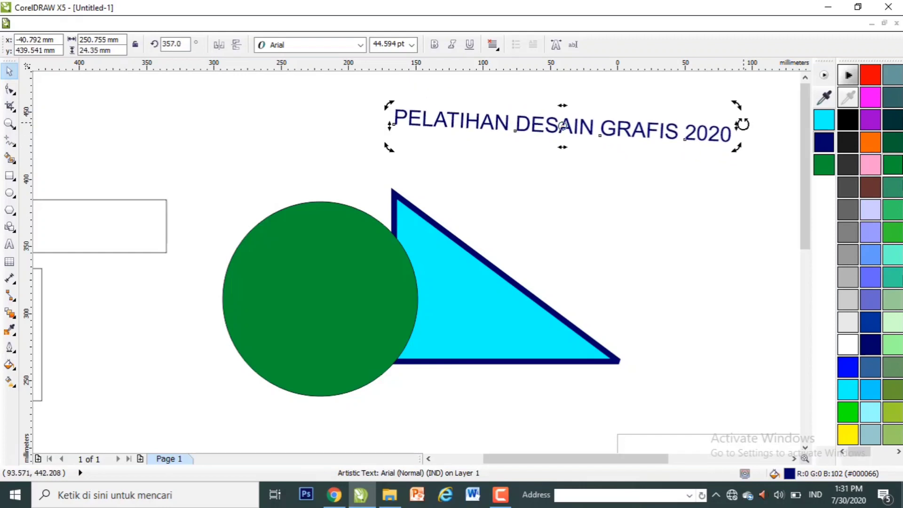
# Step: Try rotating the title text to exactly 90 degrees and undo that rotation
pyautogui.doubleClick(185, 45)
pyautogui.write('90')
pyautogui.press('Return')
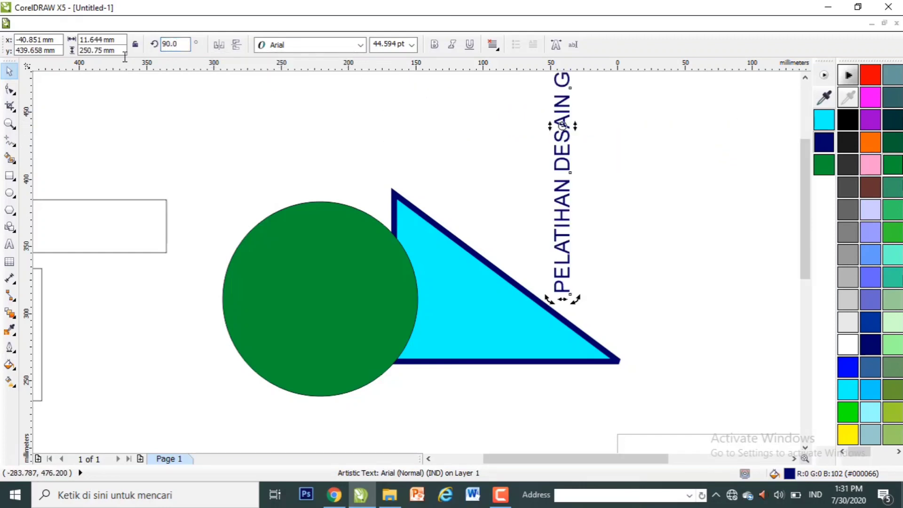
pyautogui.hotkey('ctrl', 'z')
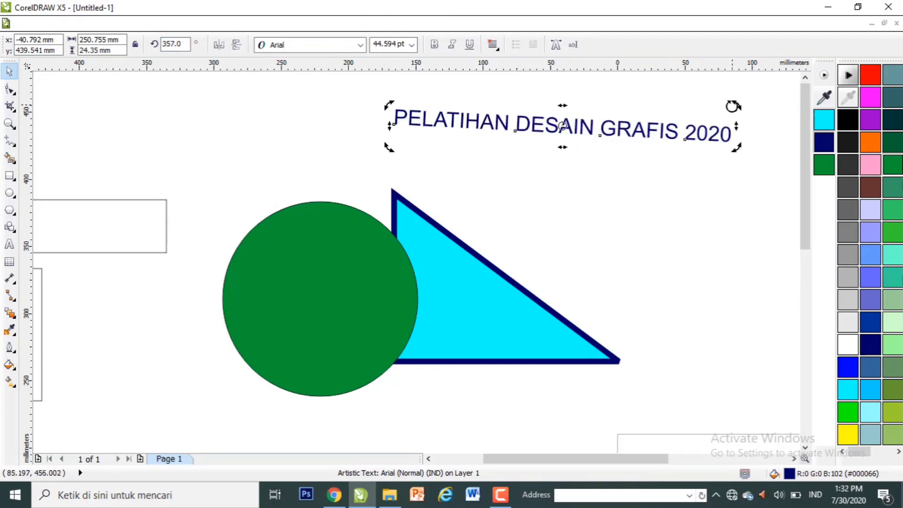
# Step: Turn the title text slightly counterclockwise to about 358.6 degrees and deselect it
pyautogui.moveTo(732, 106); pyautogui.dragTo(731, 100)
pyautogui.click(662, 164)
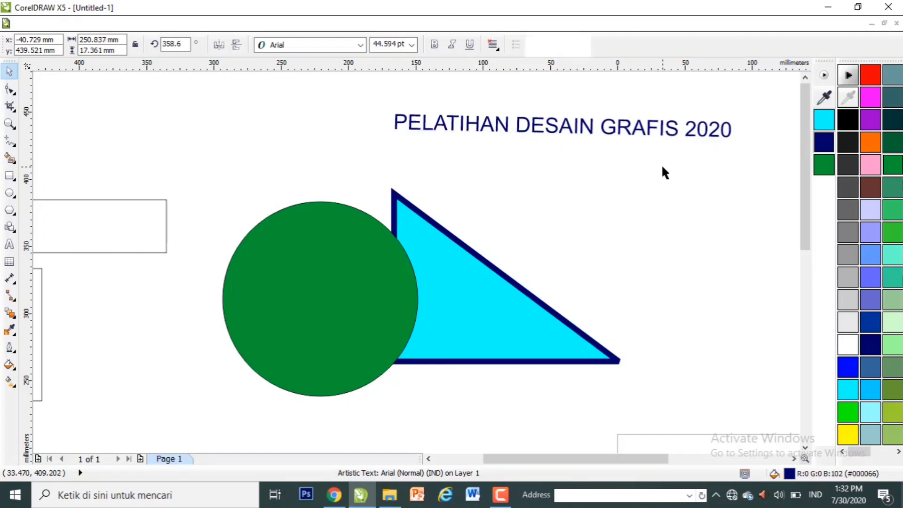
# Step: Make all the characters of the title text bold and leave text editing
pyautogui.click(673, 135)
pyautogui.doubleClick(671, 131)
pyautogui.hotkey('ctrl', 'a')
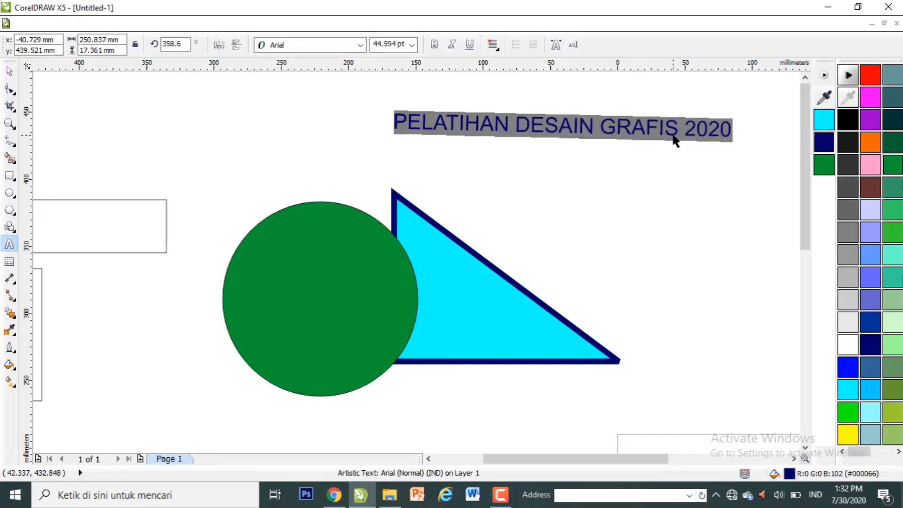
pyautogui.hotkey('ctrl', 'b')
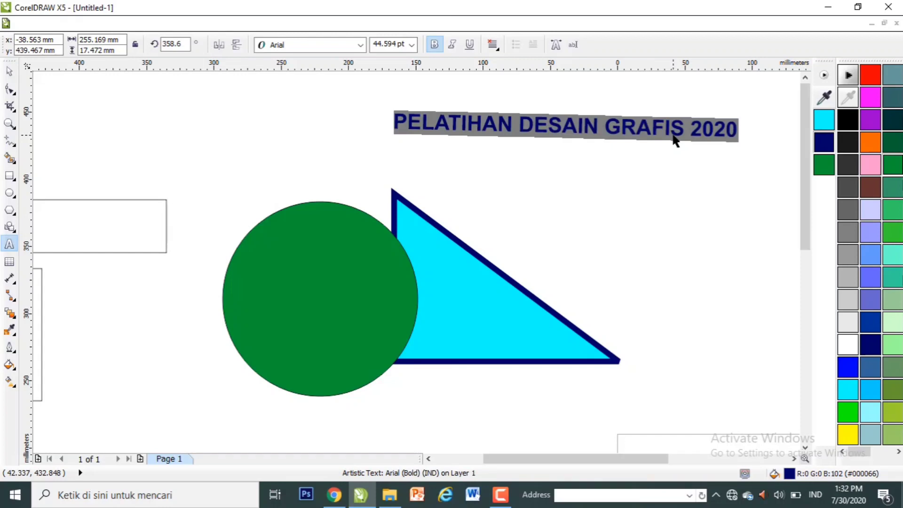
pyautogui.hotkey('ctrl', 'space')
# Step: Try italic and underline on the title text, and remove both styles
pyautogui.click(453, 45)
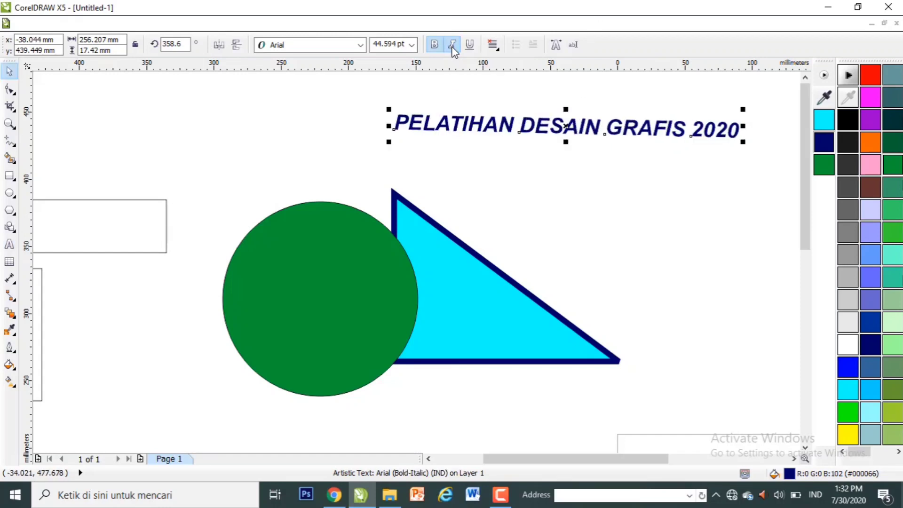
pyautogui.click(469, 44)
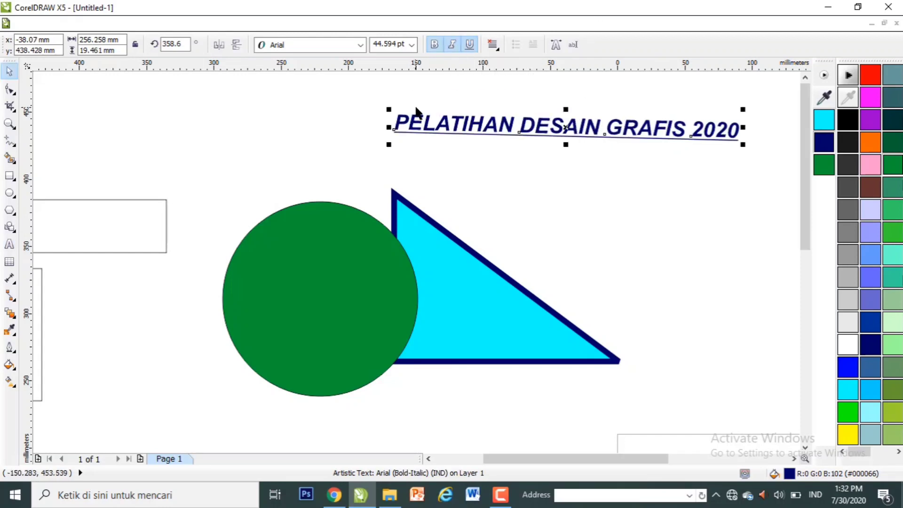
pyautogui.hotkey('ctrl', 'u')
pyautogui.hotkey('ctrl', 'i')
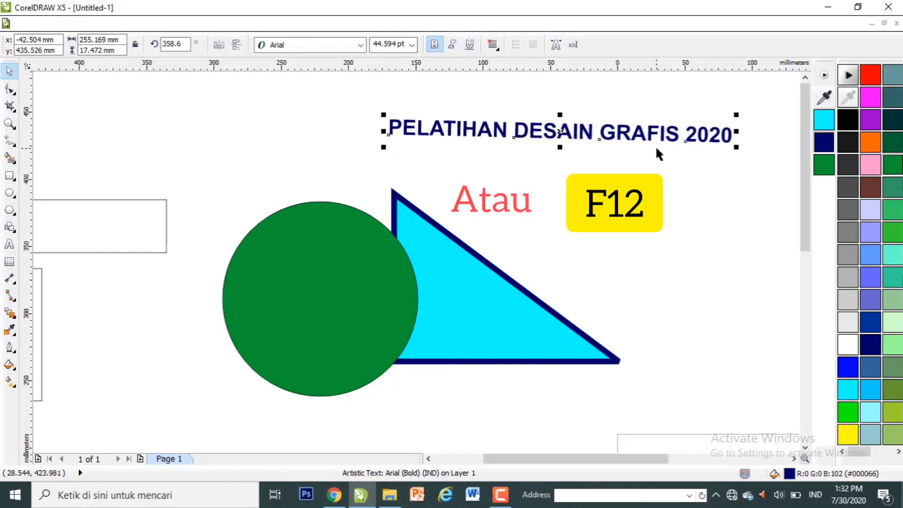
# Step: Rotate the title text slightly closer to horizontal, to about 359.3 degrees, and deselect it
pyautogui.click(704, 135)
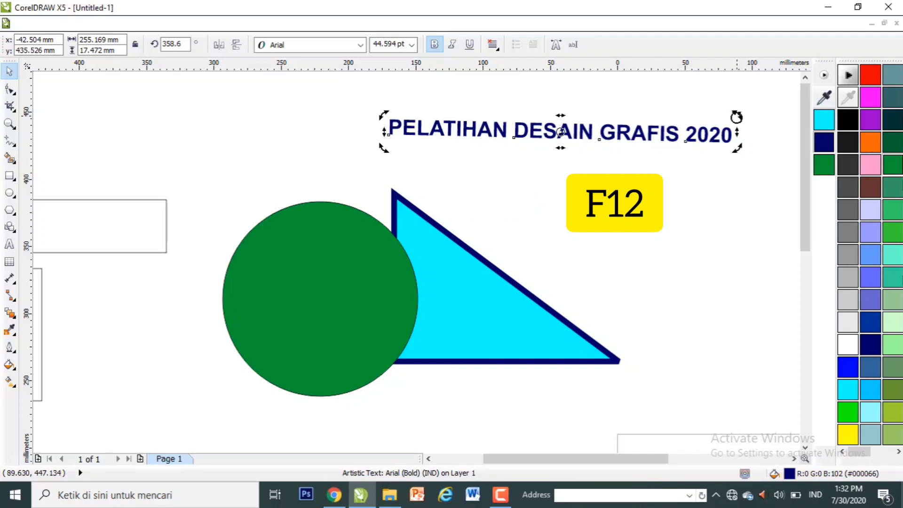
pyautogui.moveTo(738, 117); pyautogui.dragTo(734, 115)
pyautogui.click(693, 164)
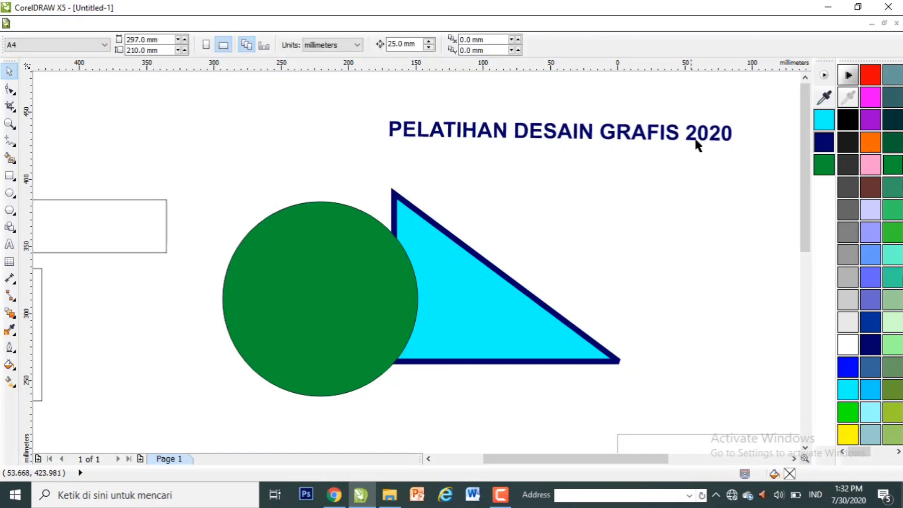
# Step: Flip the title text past its right end to about 166 mm wide, and mirror it horizontally and vertically
pyautogui.click(695, 136)
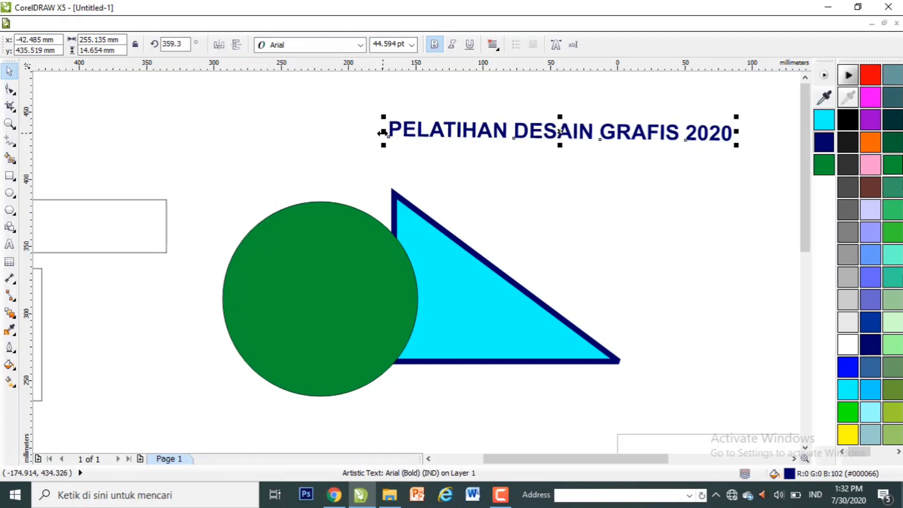
pyautogui.moveTo(382, 133); pyautogui.dragTo(721, 147)
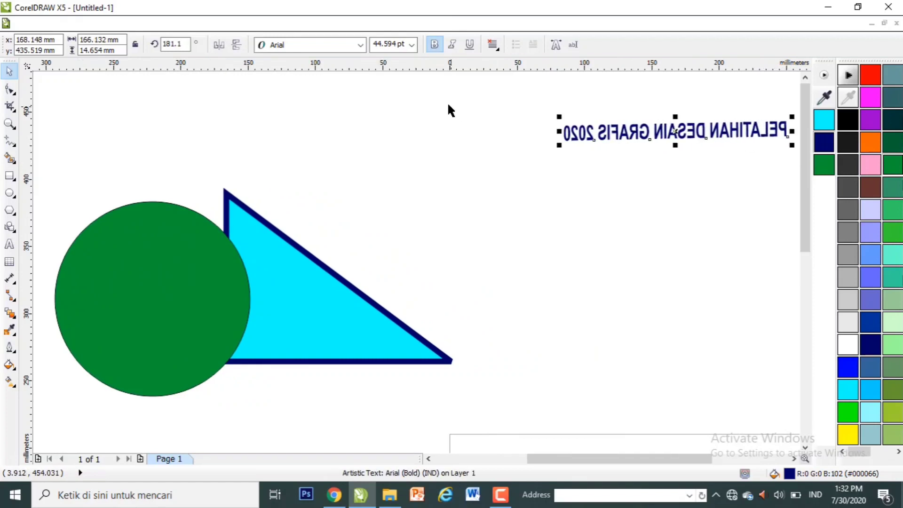
pyautogui.click(217, 47)
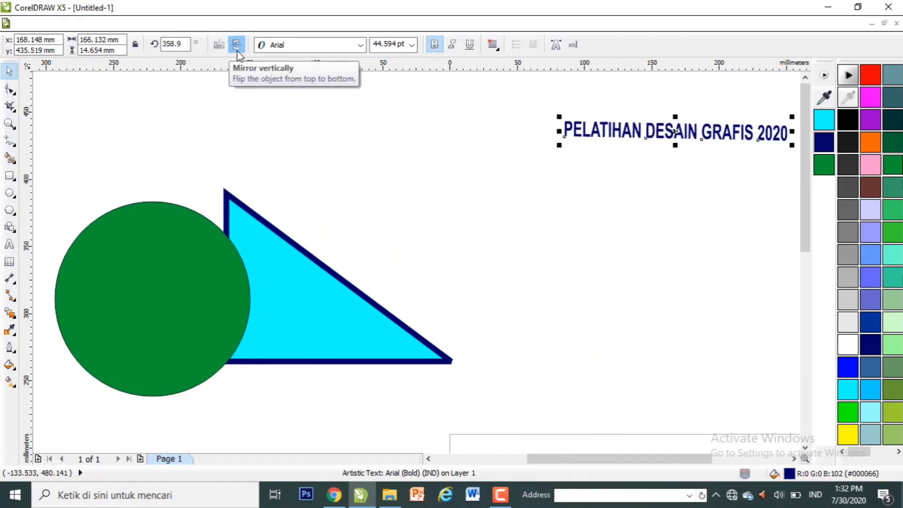
pyautogui.click(236, 46)
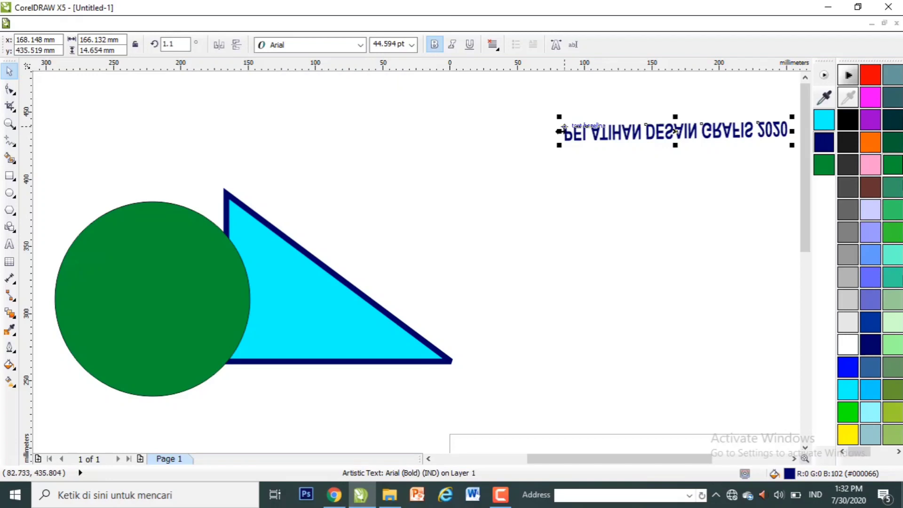
# Step: Undo the mirroring and flipped resizing of the title text, and deselect it
pyautogui.moveTo(559, 131); pyautogui.dragTo(559, 121)
pyautogui.moveTo(649, 131); pyautogui.dragTo(424, 129)
pyautogui.press('Escape')
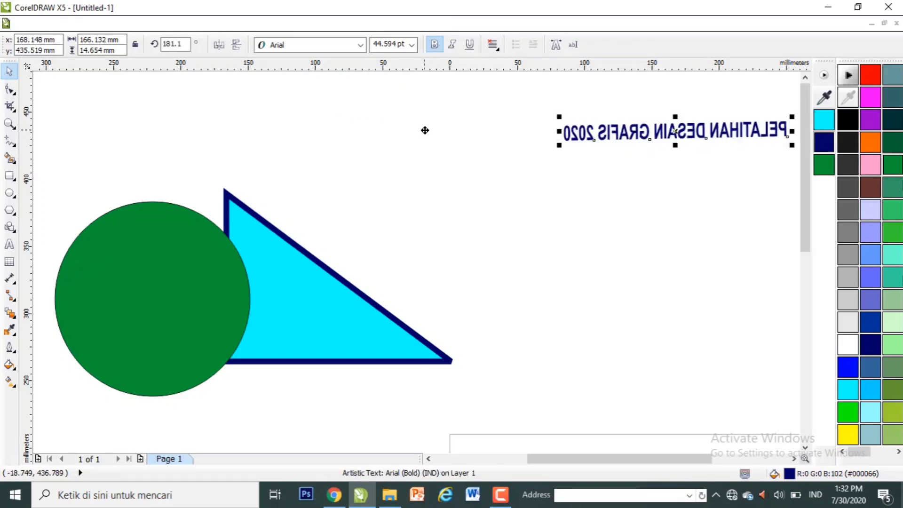
pyautogui.hotkey('ctrl', 'z')
pyautogui.click(438, 172)
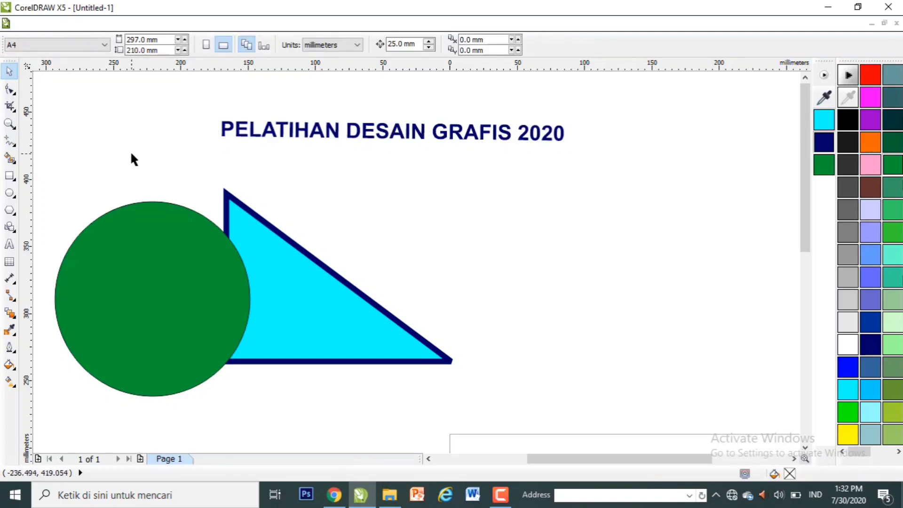
# Step: Add a drop shadow to the title text, extending it horizontally just past the text's right end
pyautogui.click(295, 137)
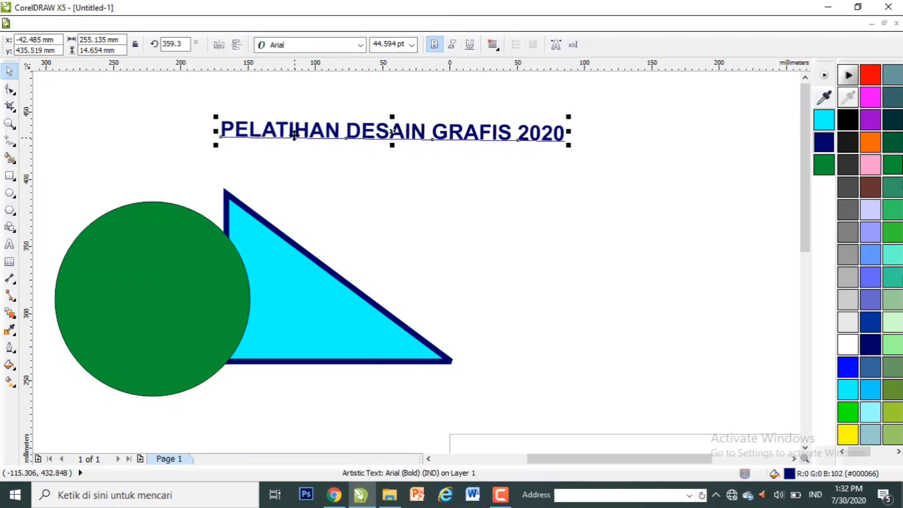
pyautogui.click(13, 320)
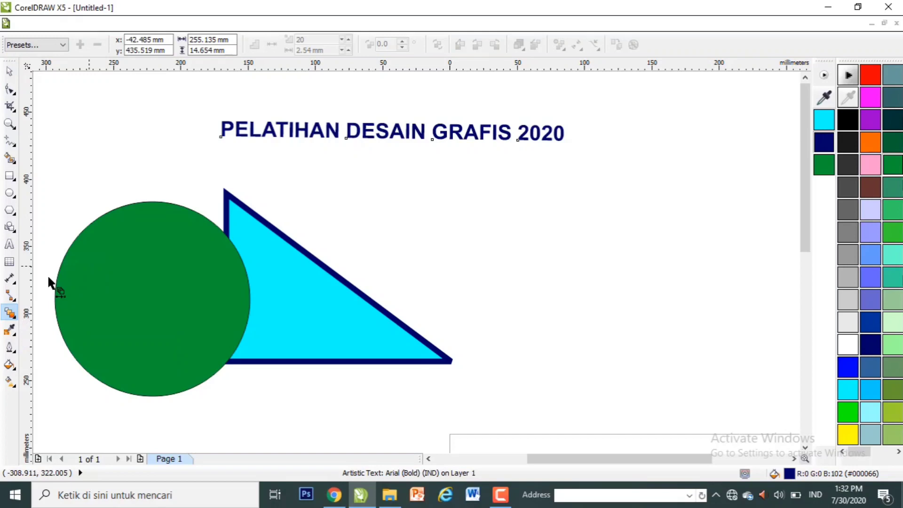
pyautogui.click(13, 314)
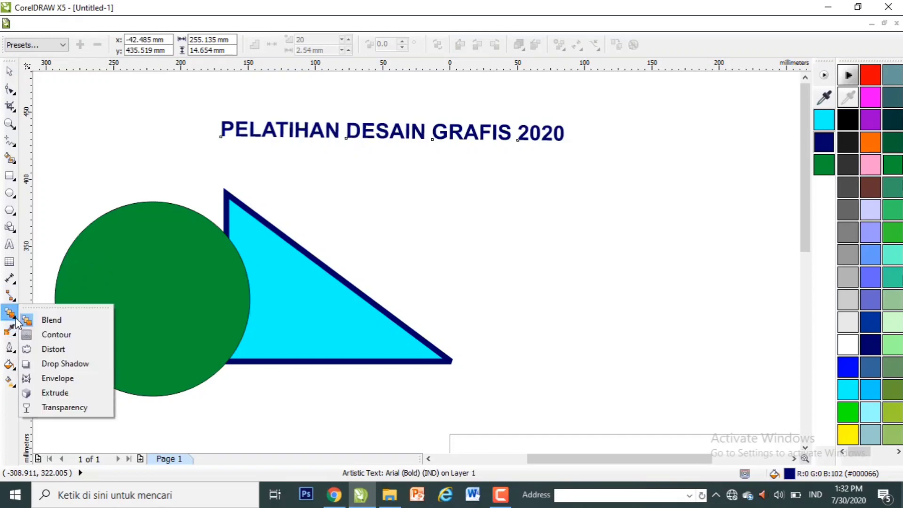
pyautogui.click(66, 364)
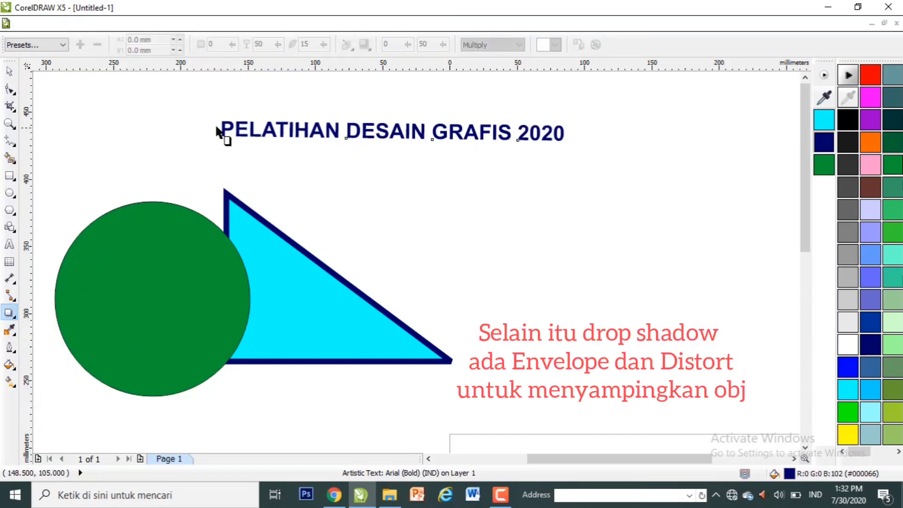
pyautogui.moveTo(405, 136); pyautogui.dragTo(575, 132)
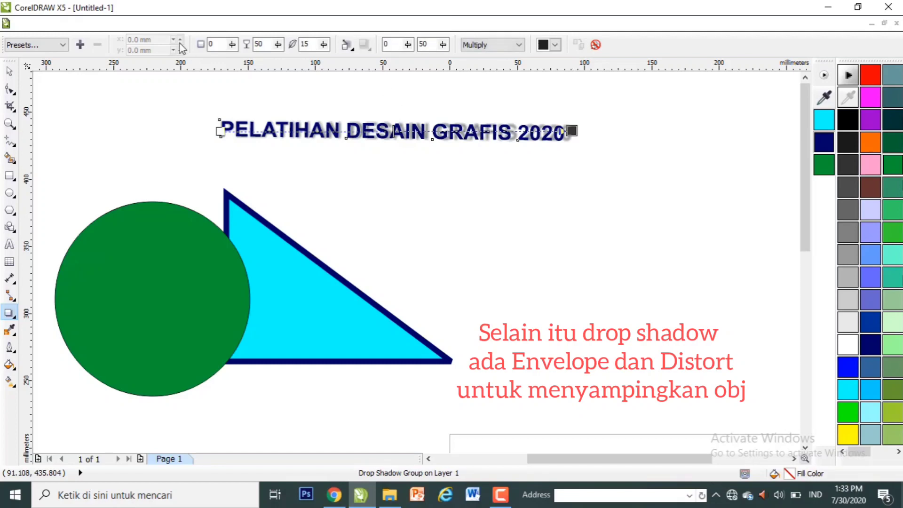
# Step: Color the title's drop shadow cyan and pull its end slightly closer to the text
pyautogui.click(556, 44)
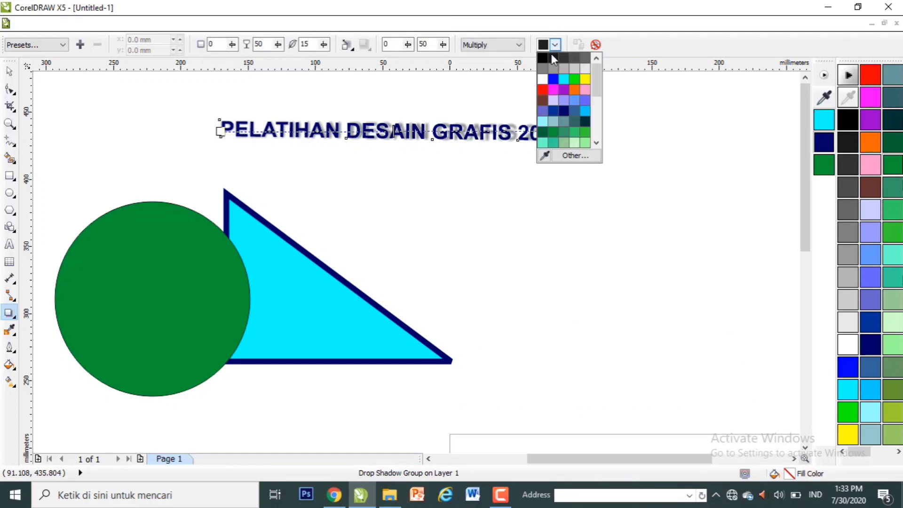
pyautogui.click(562, 79)
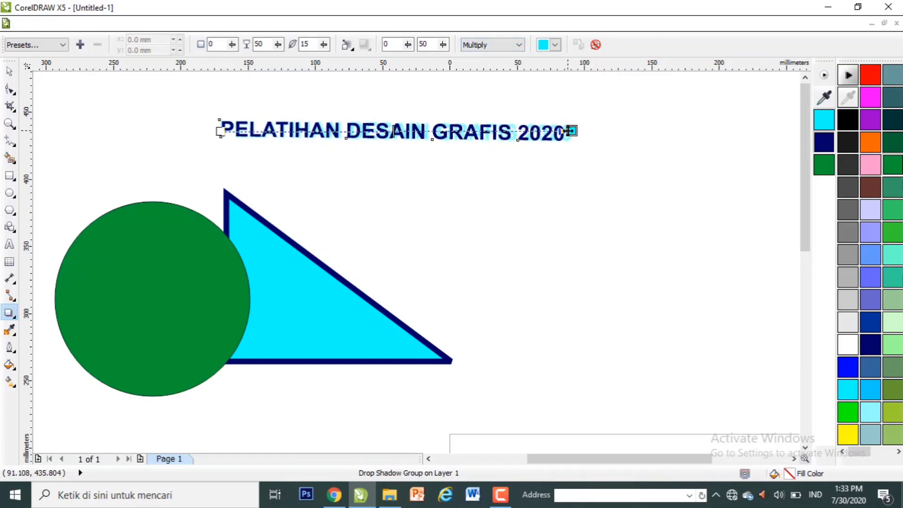
pyautogui.moveTo(570, 131); pyautogui.dragTo(562, 130)
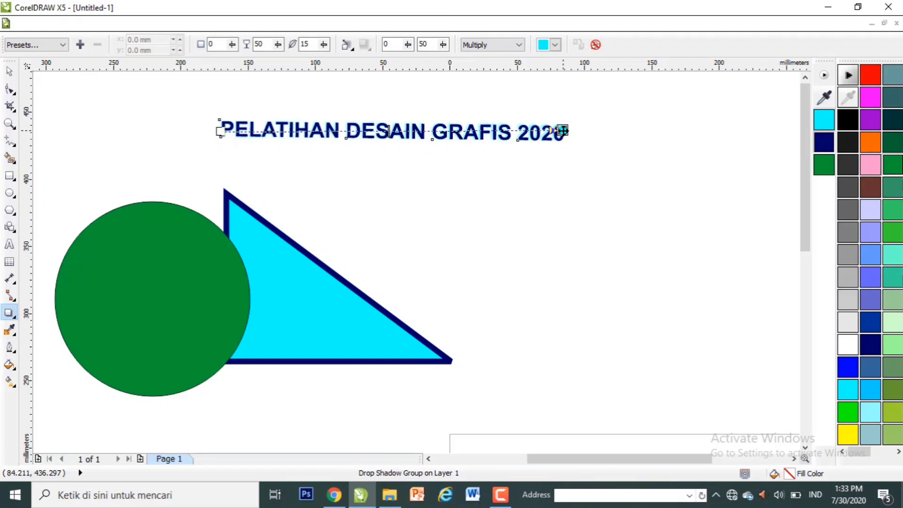
# Step: Set the drop shadow's transparency mode to Subtract and extend its end slightly beyond the title's right end
pyautogui.click(502, 45)
pyautogui.click(475, 75)
pyautogui.moveTo(562, 130); pyautogui.dragTo(573, 130)
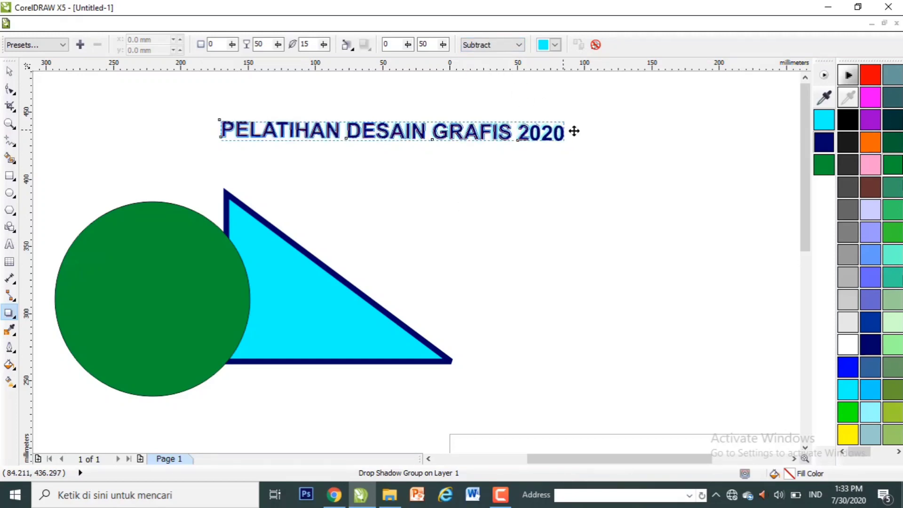
# Step: Set the title's drop shadow opacity to 59
pyautogui.doubleClick(262, 44)
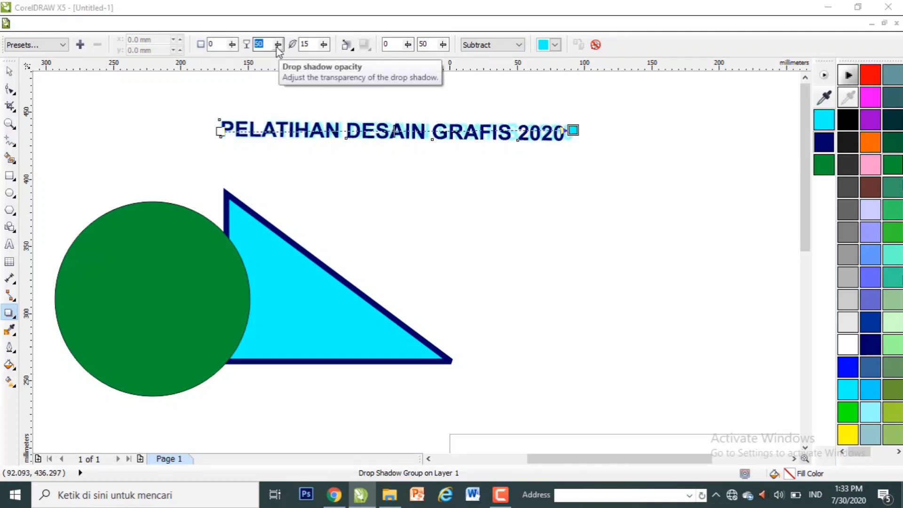
pyautogui.write('34')
pyautogui.press('Return')
pyautogui.moveTo(278, 44); pyautogui.dragTo(315, 46)
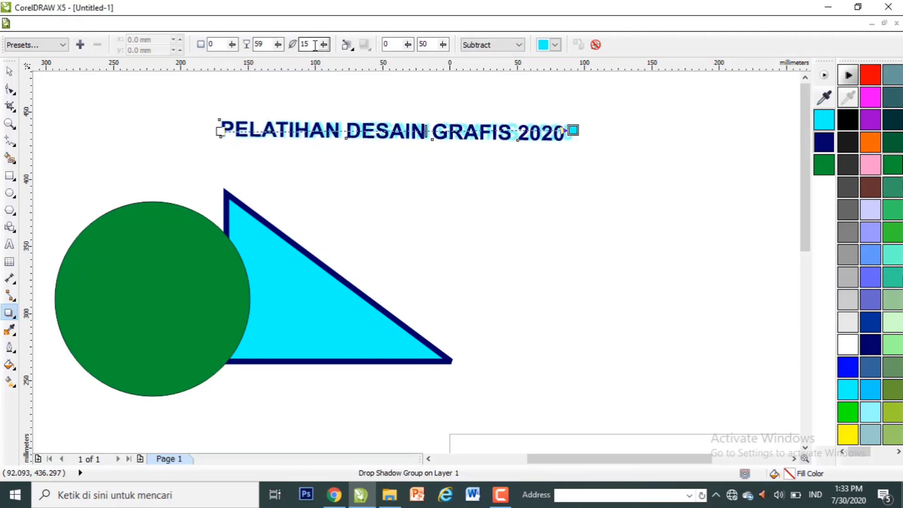
# Step: Try the Outside feathering direction on the title's drop shadow, and set it to Middle instead
pyautogui.click(350, 47)
pyautogui.click(388, 137)
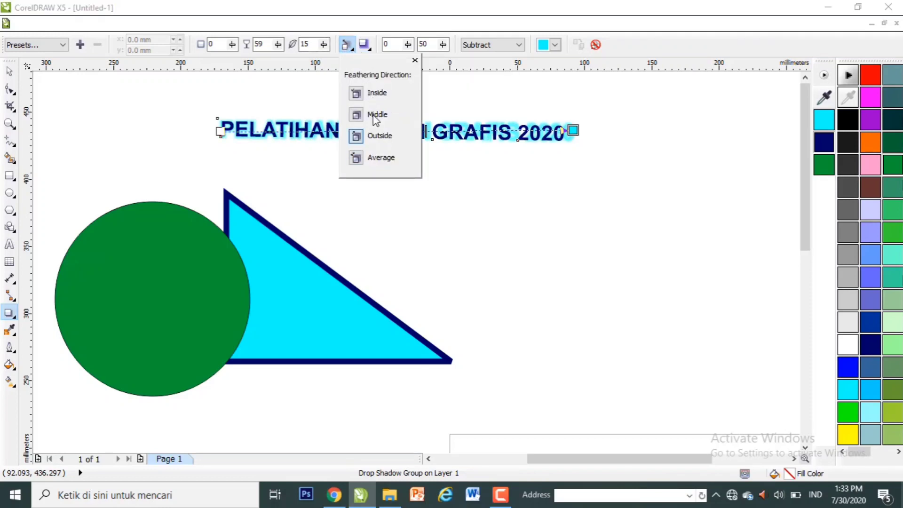
pyautogui.click(373, 115)
pyautogui.click(506, 190)
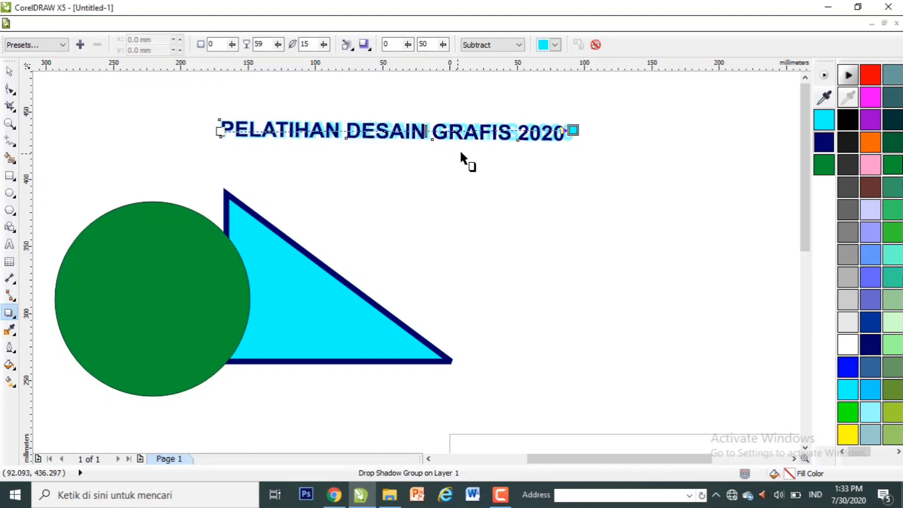
pyautogui.press('space')
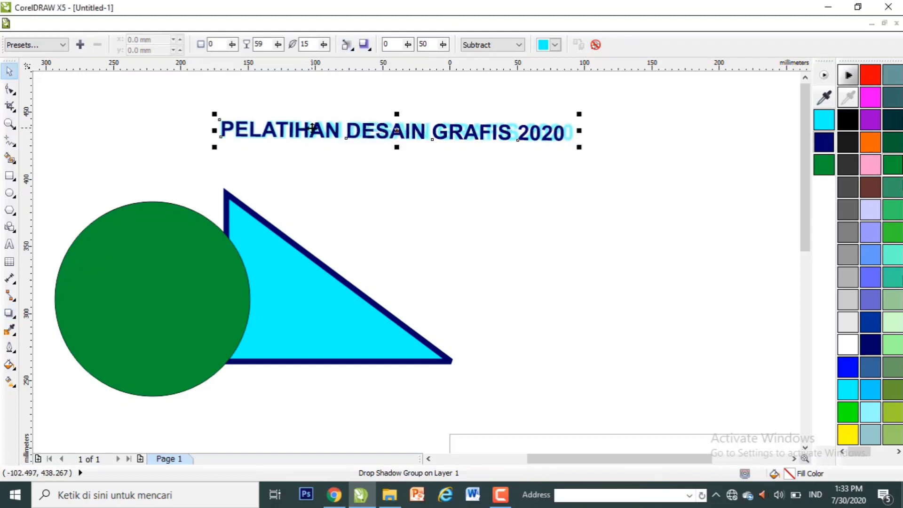
# Step: Add the artistic text PELATIHAN in 24 pt Arial below the title
pyautogui.click(9, 244)
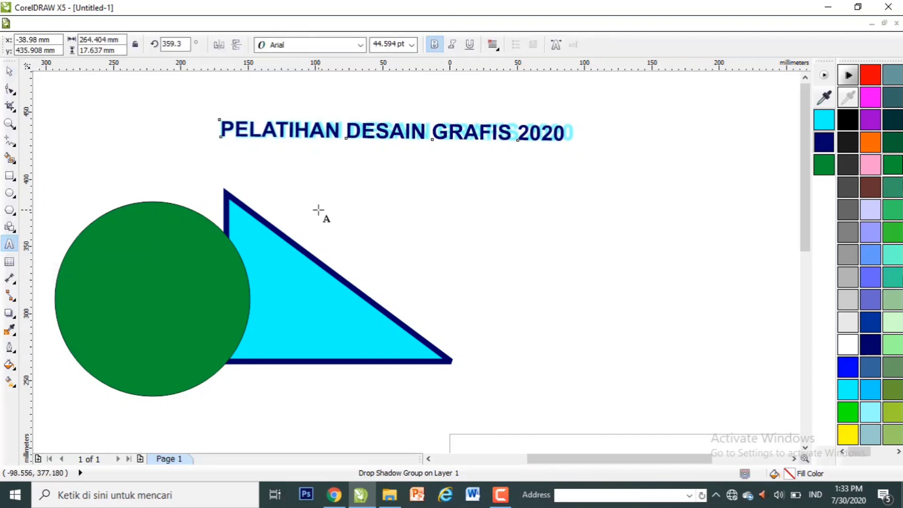
pyautogui.click(387, 189)
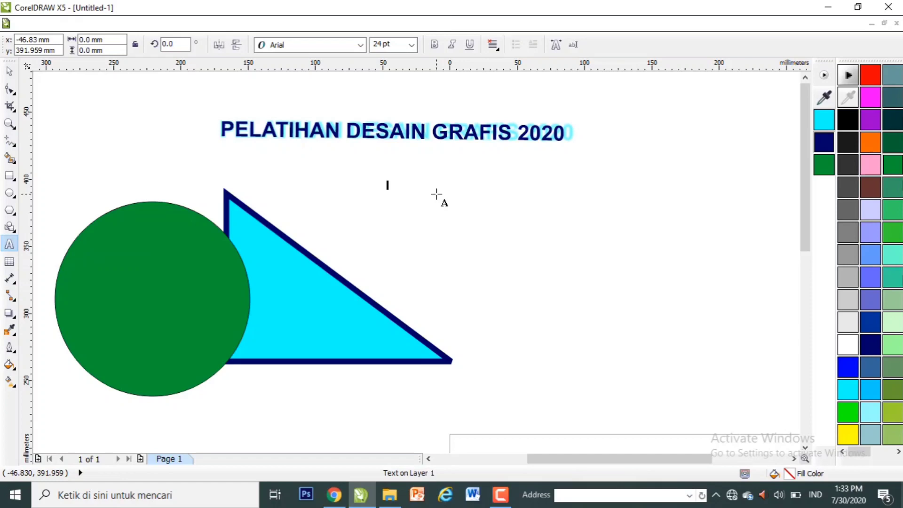
pyautogui.write('PELATIHAN')
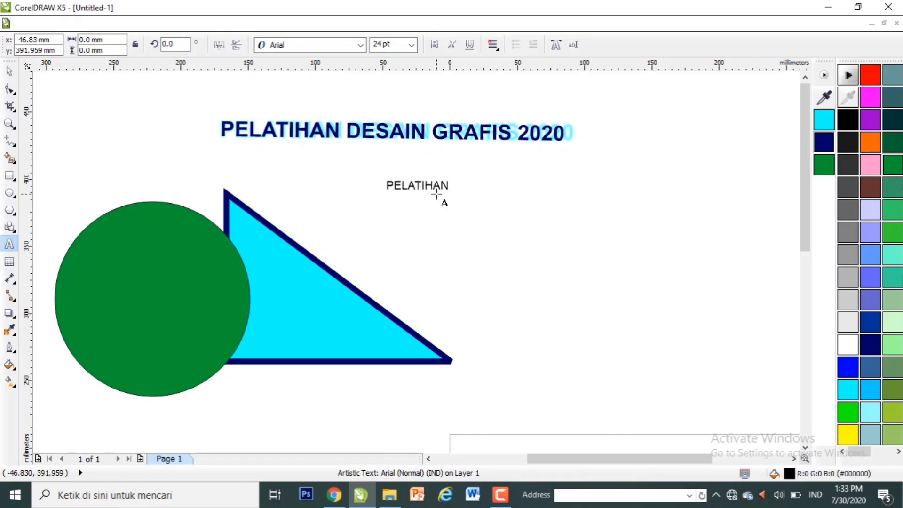
pyautogui.hotkey('ctrl', 'space')
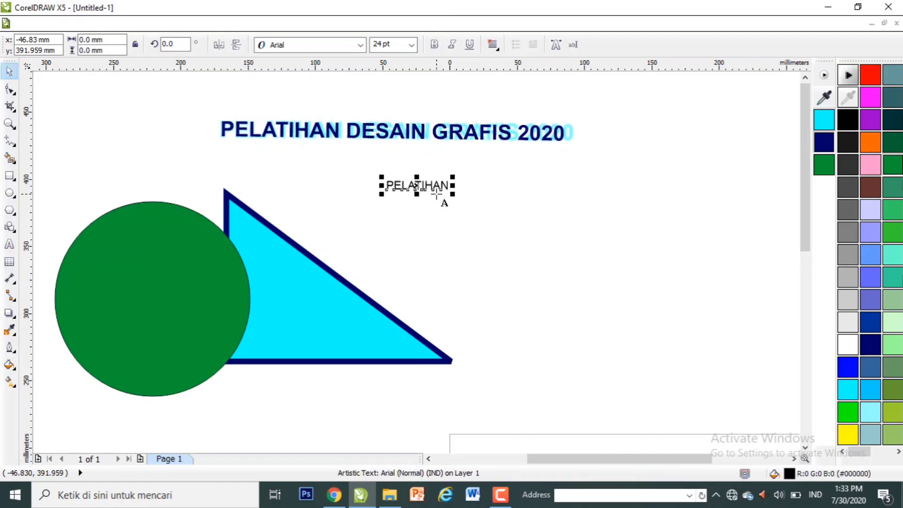
# Step: Draw a circle about 87 mm in diameter to the right of the triangle
pyautogui.click(441, 193)
pyautogui.click(440, 193)
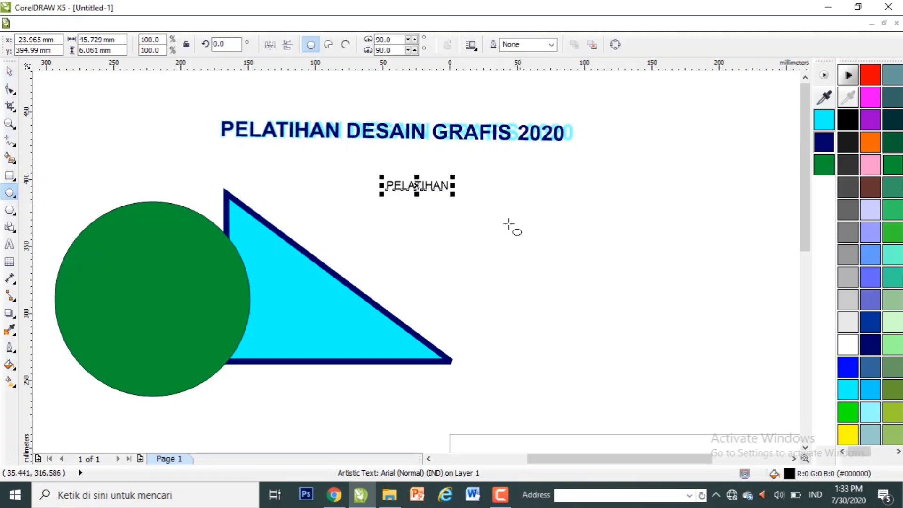
pyautogui.moveTo(508, 224); pyautogui.dragTo(628, 340)
pyautogui.press('space')
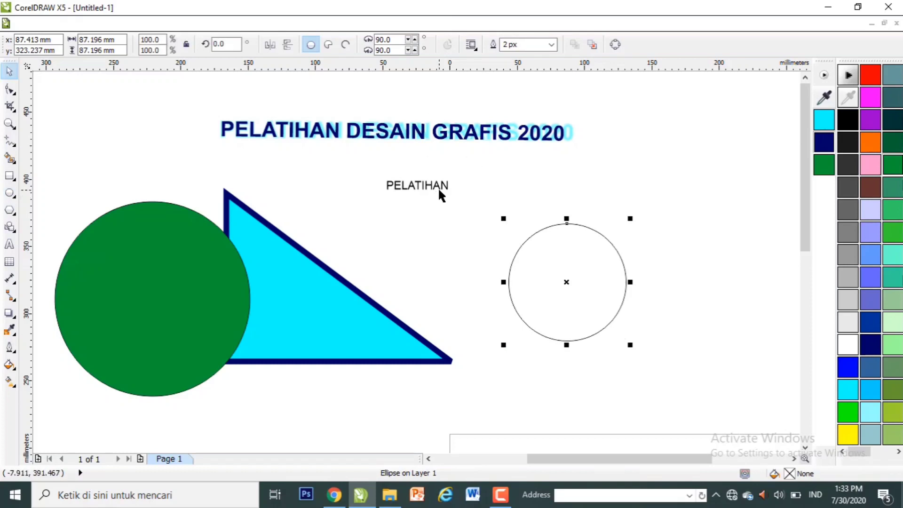
# Step: Enlarge the PELATIHAN text to about 31.8 pt and fit it to the circle's upper edge at a 6.35 mm distance
pyautogui.click(438, 187)
pyautogui.moveTo(452, 177); pyautogui.dragTo(528, 185)
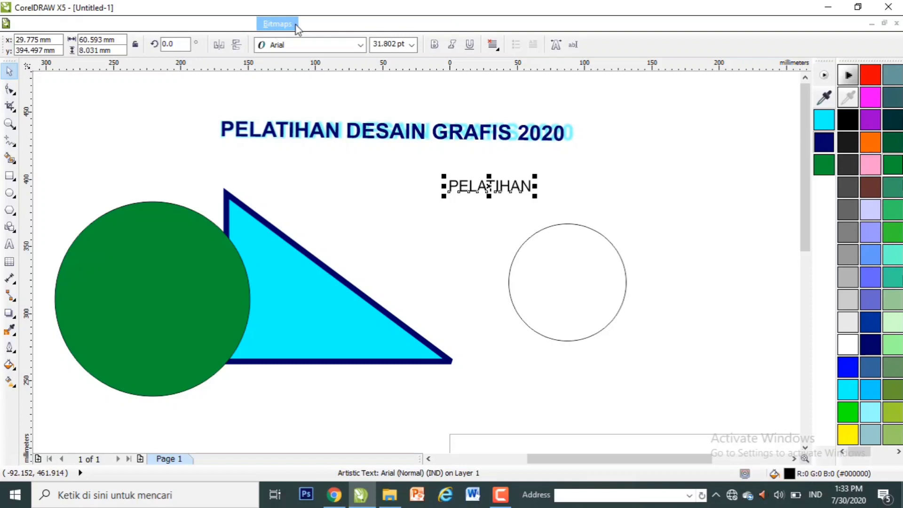
pyautogui.click(313, 24)
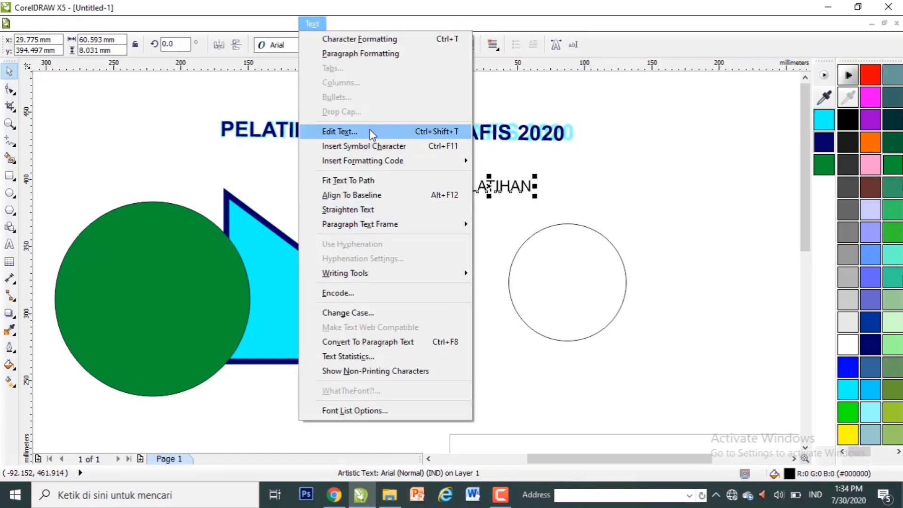
pyautogui.click(389, 187)
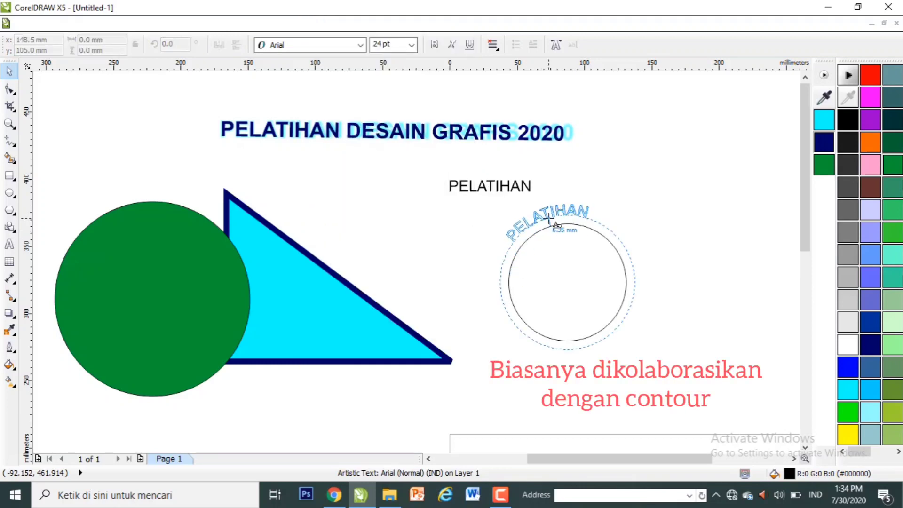
pyautogui.click(549, 221)
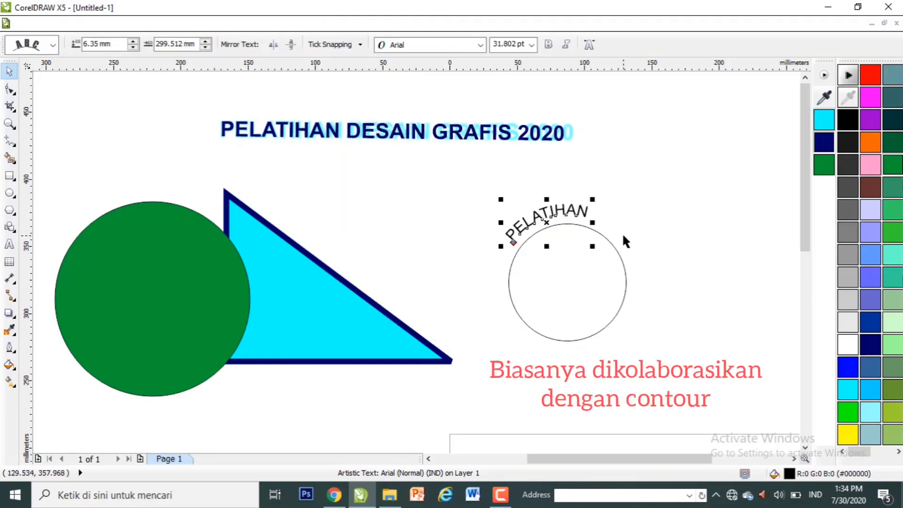
# Step: Delete the curved PELATIHAN text together with its circle
pyautogui.click(577, 239)
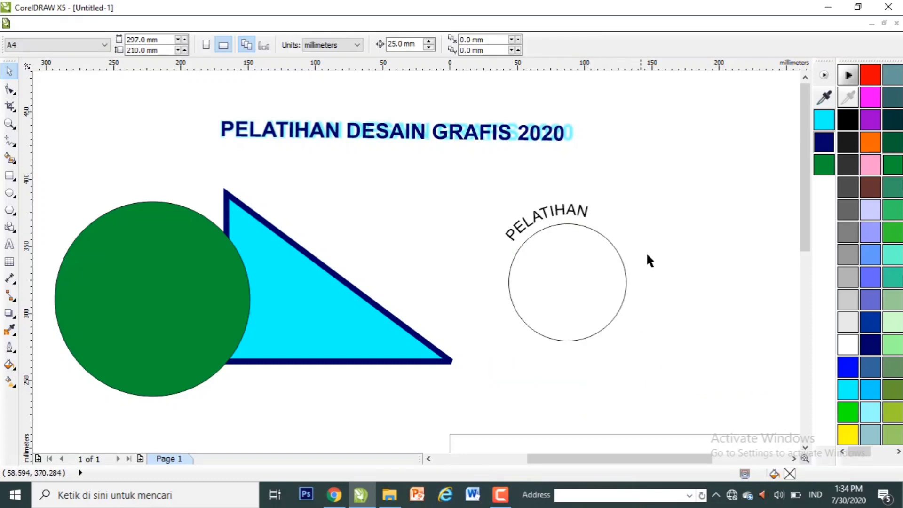
pyautogui.click(576, 209)
pyautogui.press('Delete')
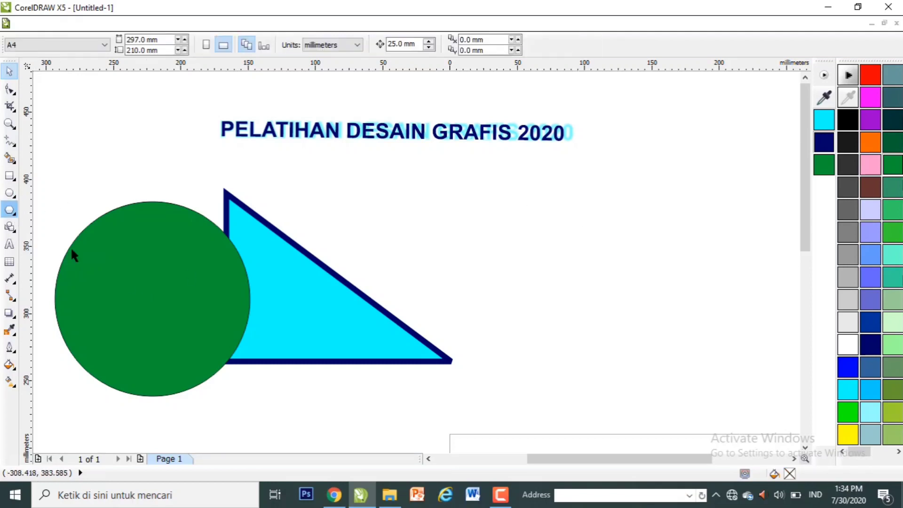
# Step: Draw a circle about 125 mm in diameter to the right of the triangle, without changing the green circle
pyautogui.click(181, 275)
pyautogui.click(9, 193)
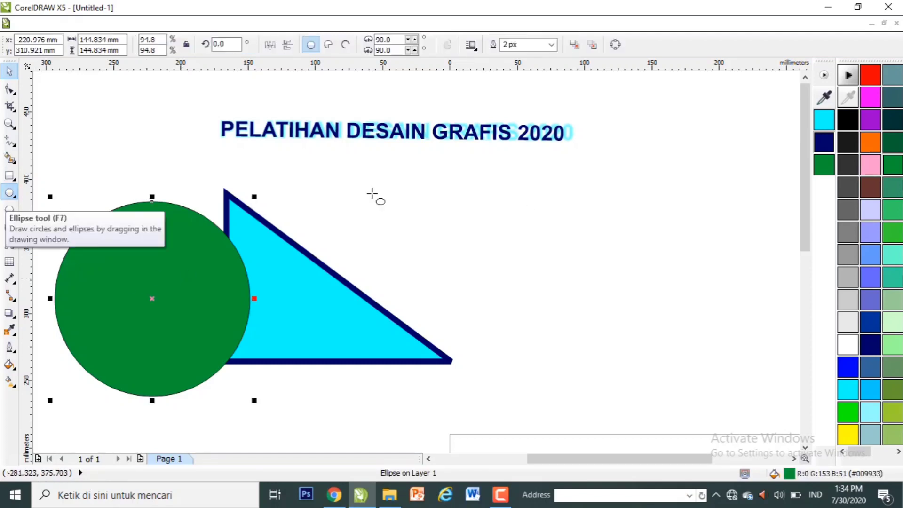
pyautogui.moveTo(447, 193); pyautogui.dragTo(616, 326)
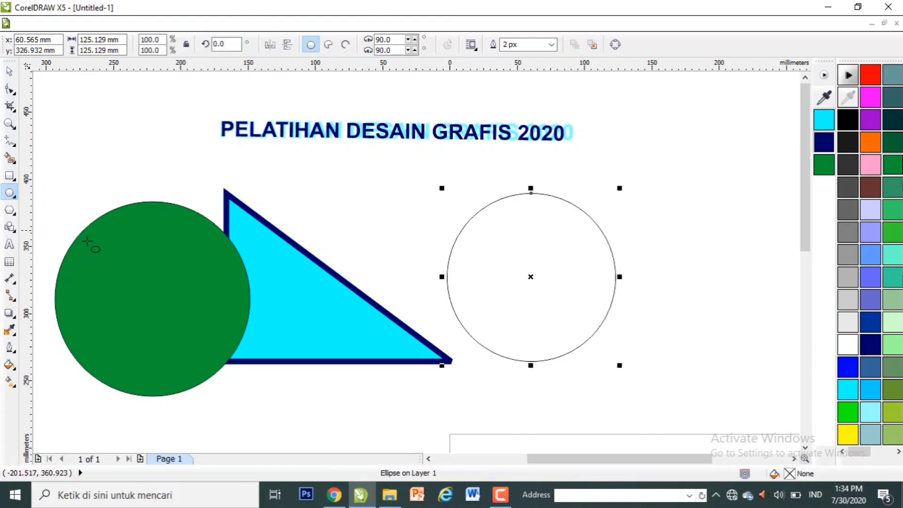
# Step: Apply a contour to the new circle, running to its center with a 6 mm offset
pyautogui.click(9, 313)
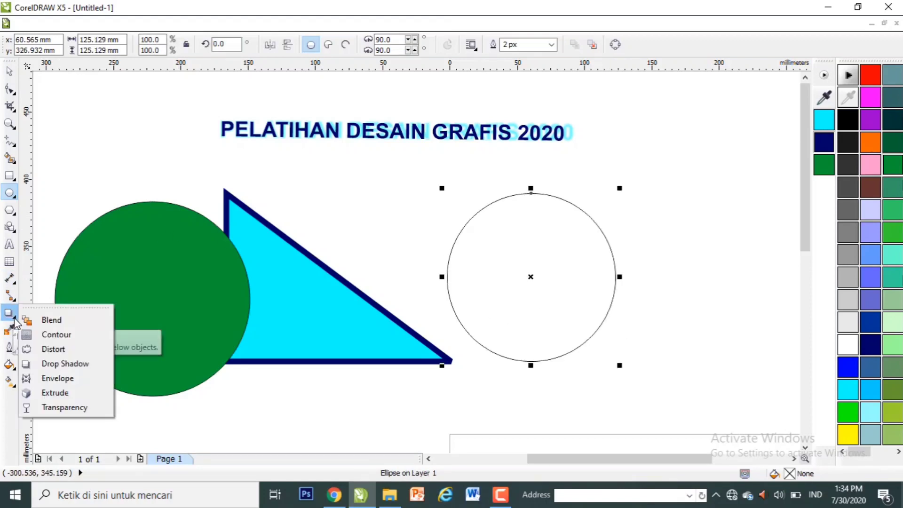
pyautogui.click(56, 334)
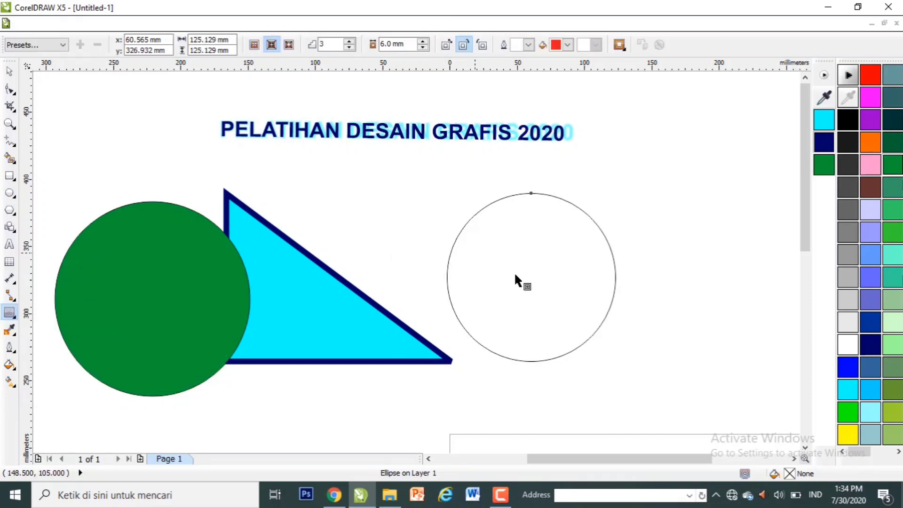
pyautogui.moveTo(515, 272); pyautogui.dragTo(557, 295)
pyautogui.press('space')
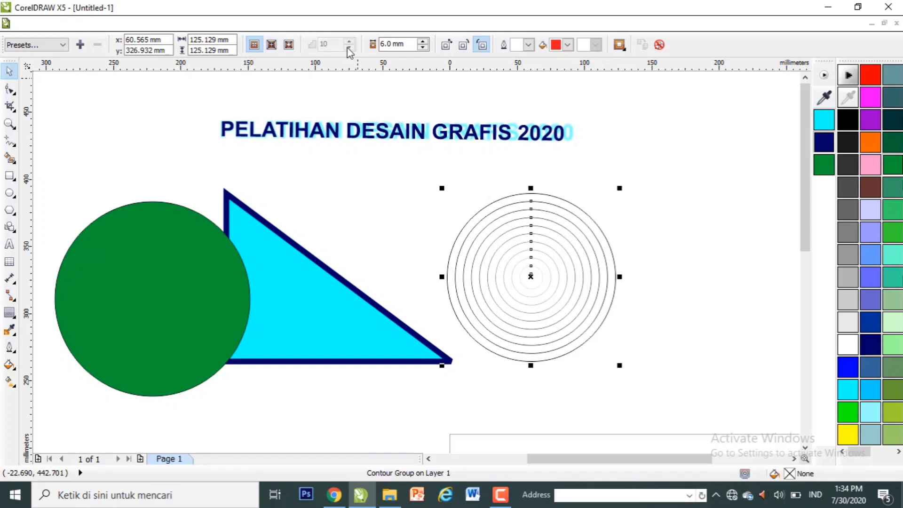
# Step: Fill the contoured circle with dark navy blue
pyautogui.doubleClick(552, 306)
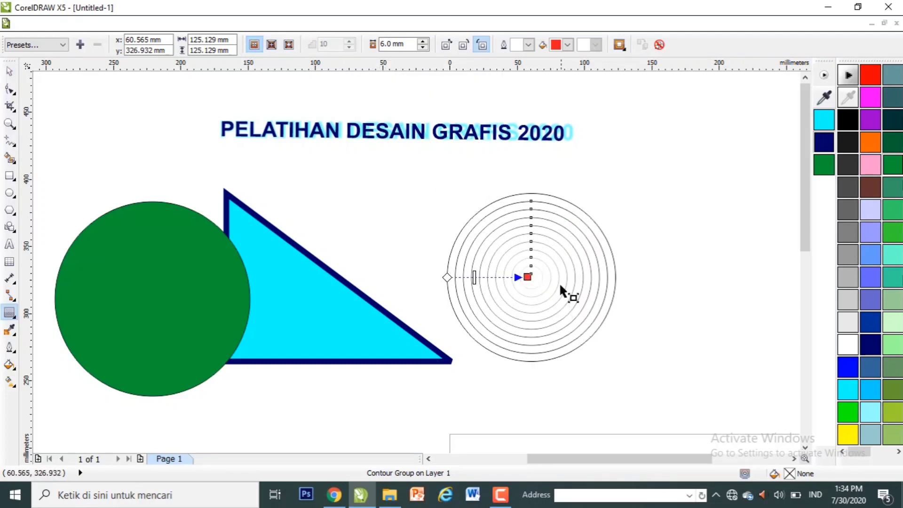
pyautogui.click(823, 136)
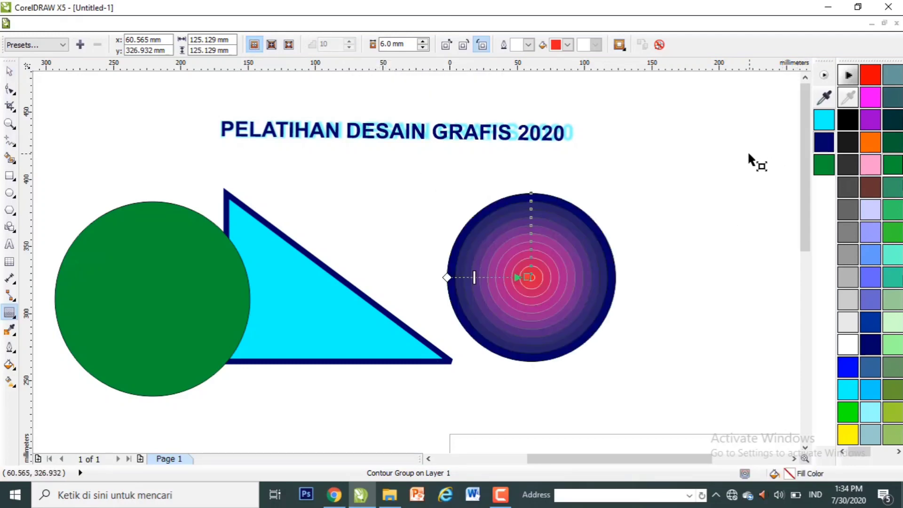
pyautogui.click(601, 136)
pyautogui.click(583, 276)
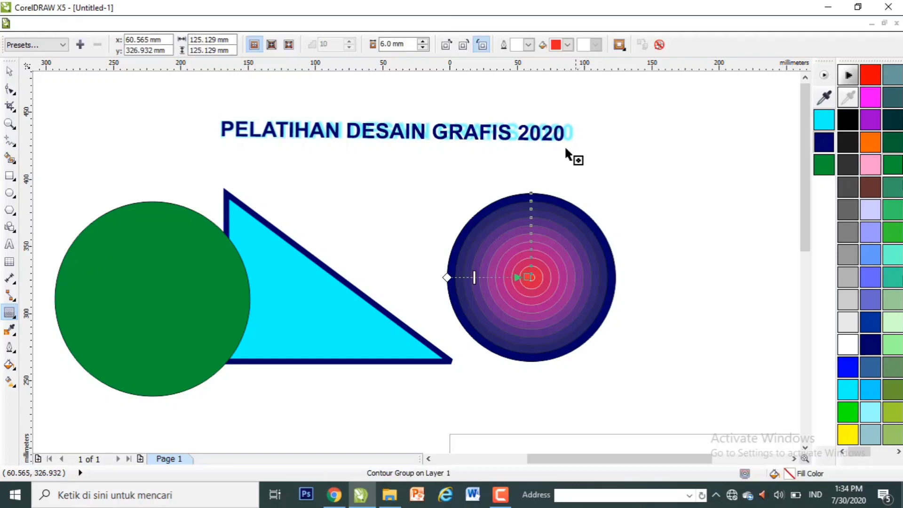
# Step: Set the outline color of the circle's contour to white
pyautogui.click(529, 45)
pyautogui.click(529, 44)
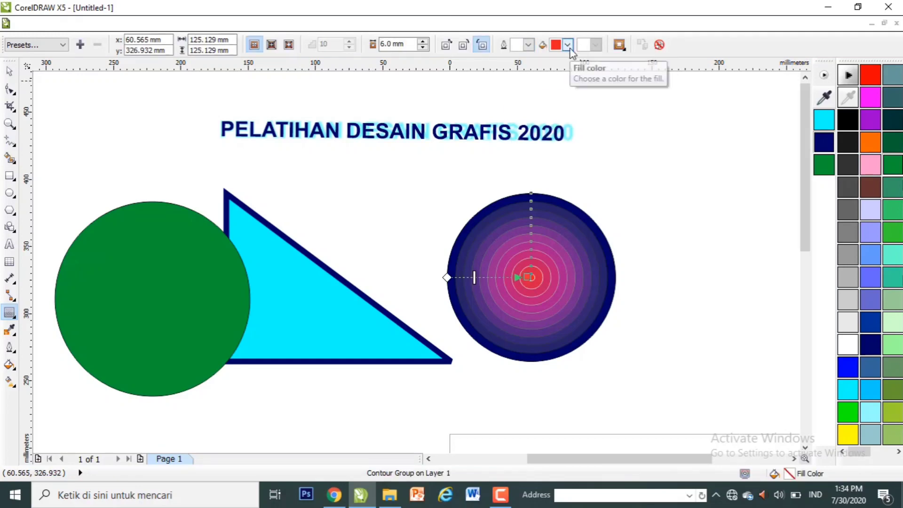
pyautogui.click(567, 45)
pyautogui.click(596, 46)
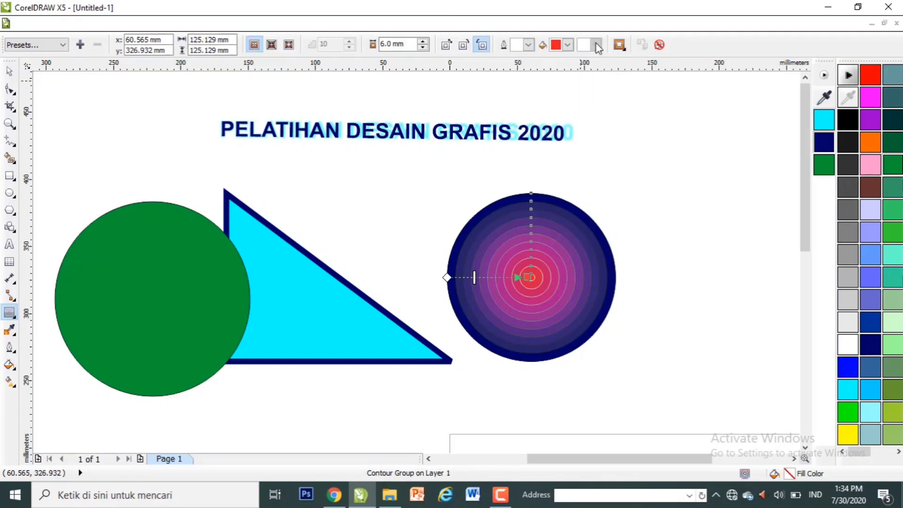
pyautogui.click(620, 46)
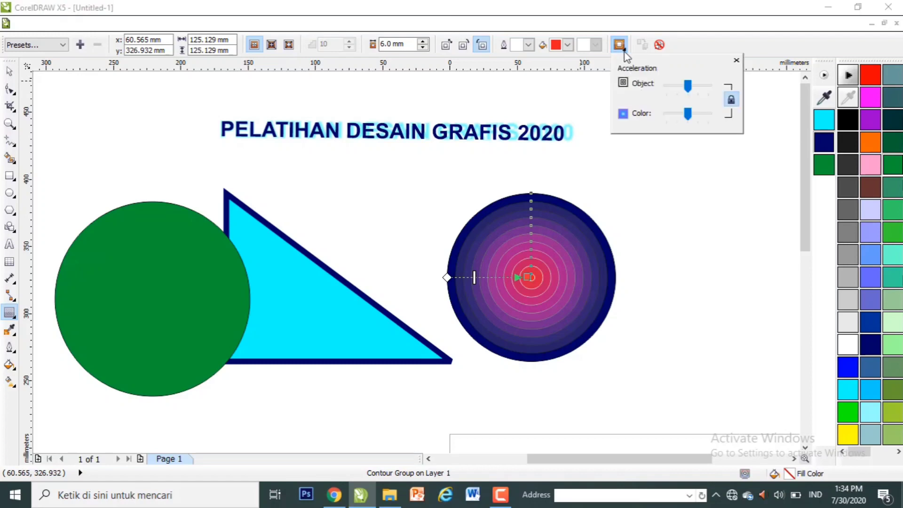
pyautogui.click(499, 107)
pyautogui.click(528, 44)
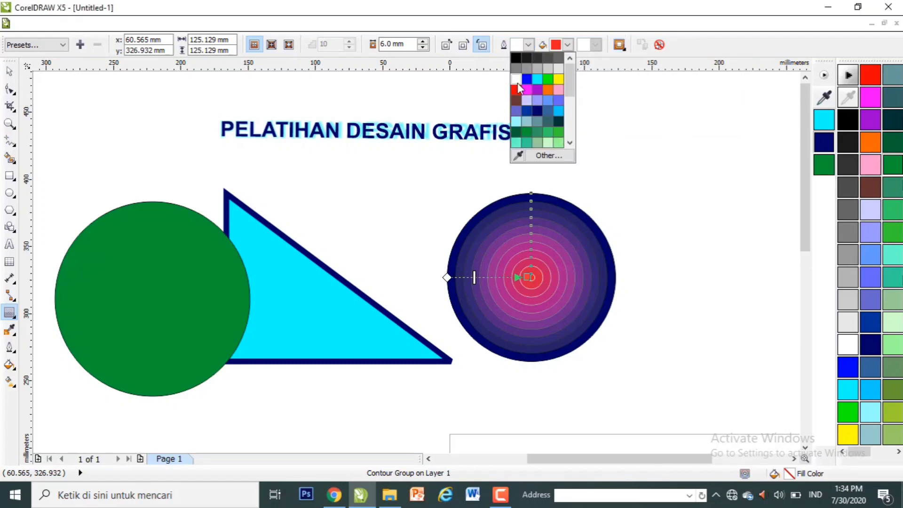
pyautogui.click(518, 83)
# Step: Move the contoured circle to about X 79 mm, Y 329 mm and break its contour apart from the original circle
pyautogui.press('space')
pyautogui.moveTo(553, 237); pyautogui.dragTo(566, 201)
pyautogui.click(642, 234)
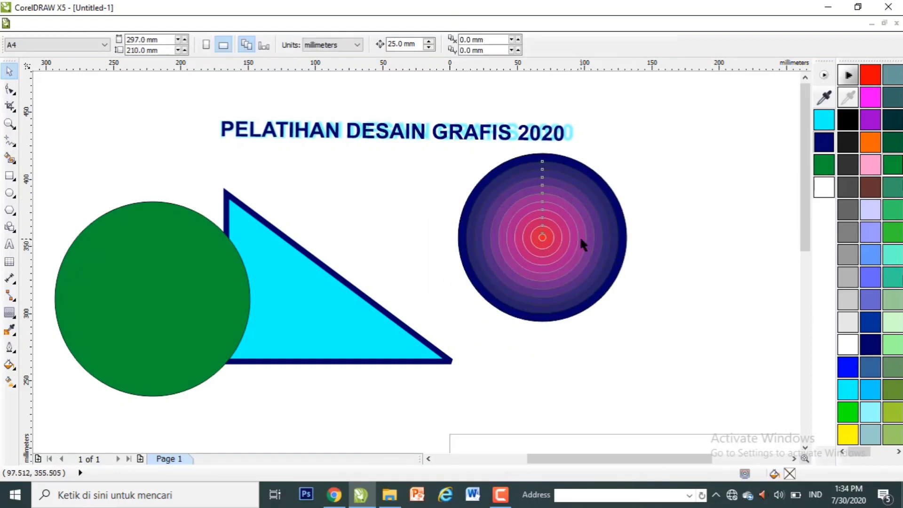
pyautogui.click(579, 235)
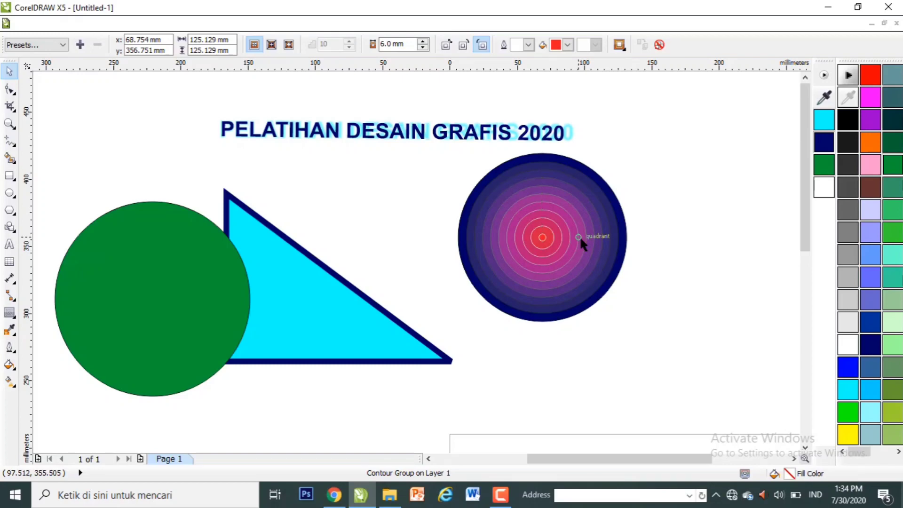
pyautogui.press('space')
pyautogui.moveTo(579, 236); pyautogui.dragTo(672, 265)
pyautogui.moveTo(602, 252); pyautogui.dragTo(591, 275)
pyautogui.click(583, 240)
pyautogui.click(583, 240)
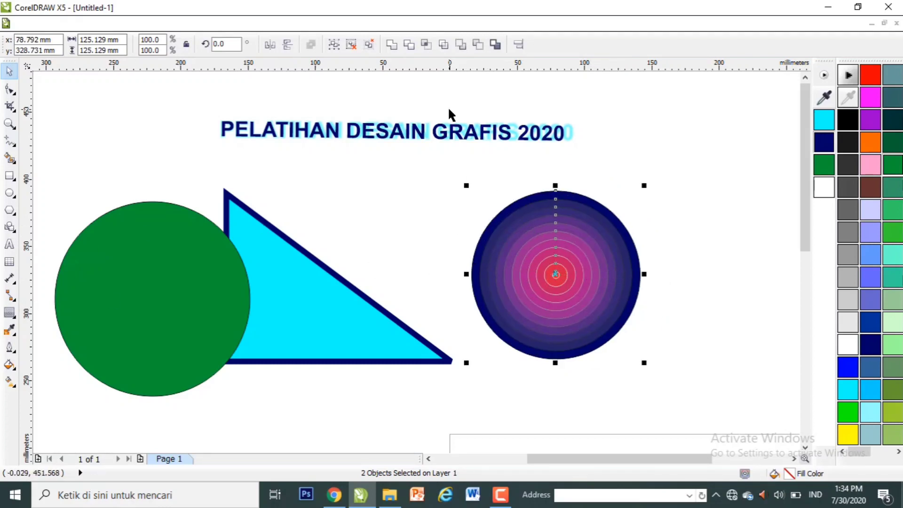
# Step: Move the PELATIHAN DESAIN GRAFIS 2020 title with its shadow to about X -43 mm, Y 431 mm
pyautogui.click(469, 137)
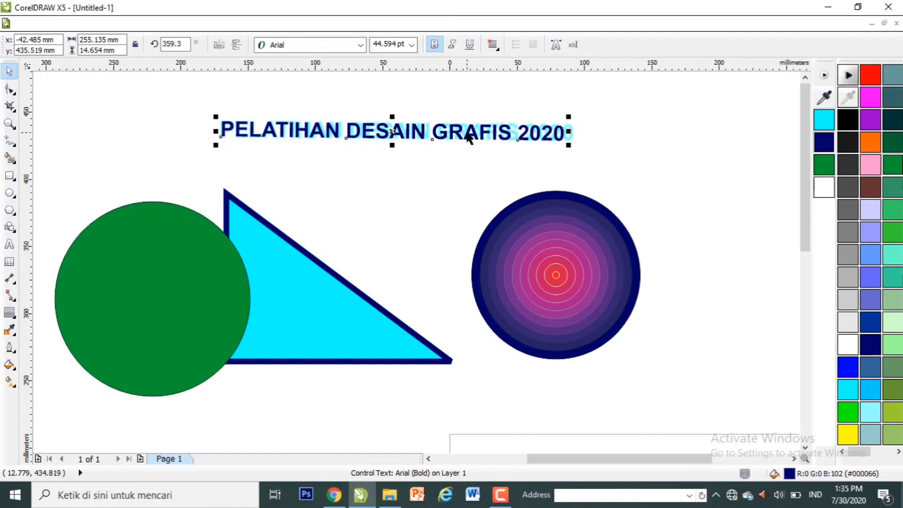
pyautogui.moveTo(470, 136); pyautogui.dragTo(502, 154)
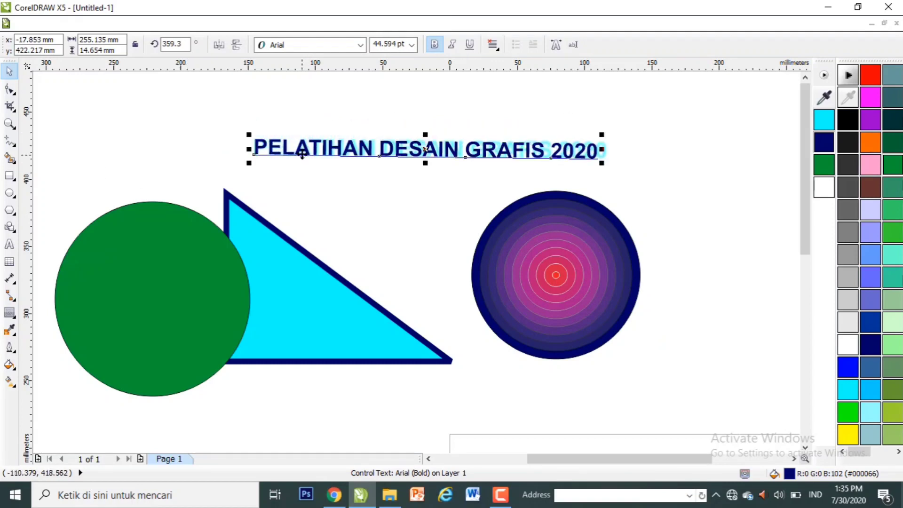
pyautogui.moveTo(302, 154); pyautogui.dragTo(267, 143)
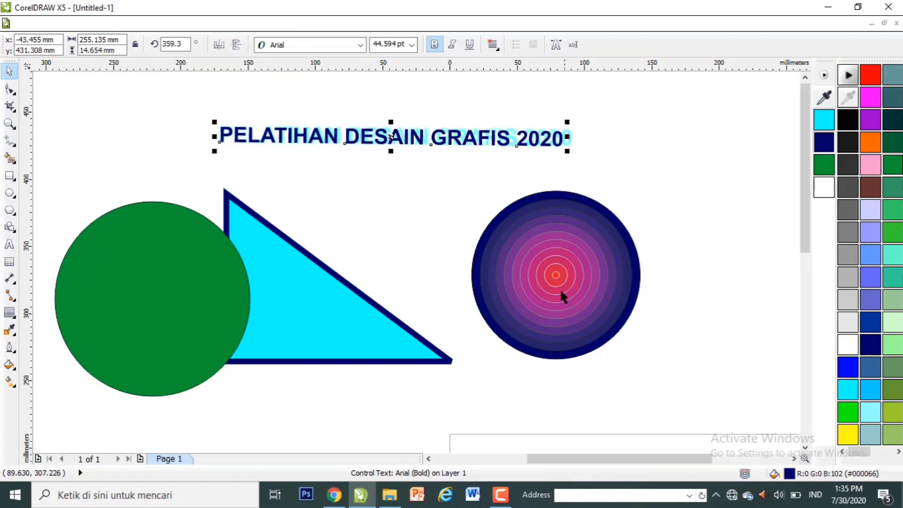
# Step: Pull the contour rings to the right off the navy circle and delete the navy circle
pyautogui.moveTo(559, 289); pyautogui.dragTo(682, 295)
pyautogui.moveTo(563, 269); pyautogui.dragTo(619, 293)
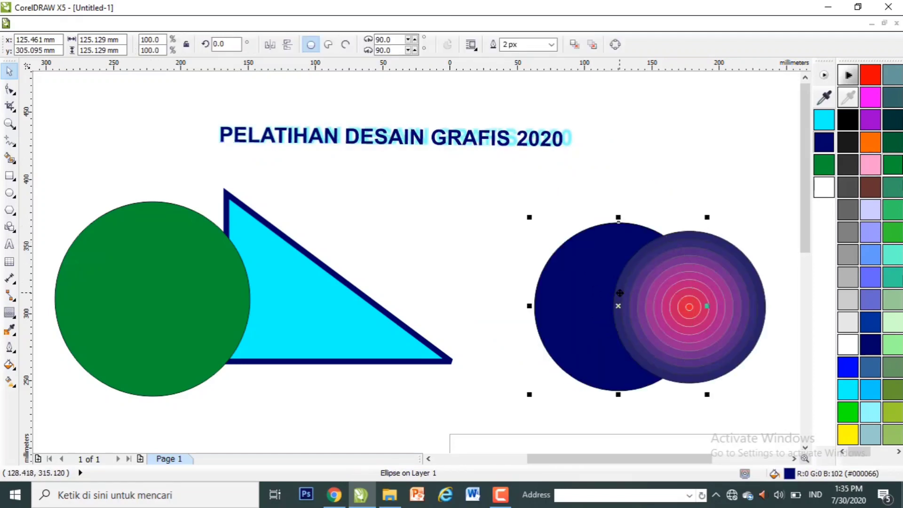
pyautogui.press('Delete')
# Step: Reposition the shadowed PELATIHAN DESAIN GRAFIS 2020 title at about X -52 mm, Y 418.5 mm
pyautogui.click(544, 140)
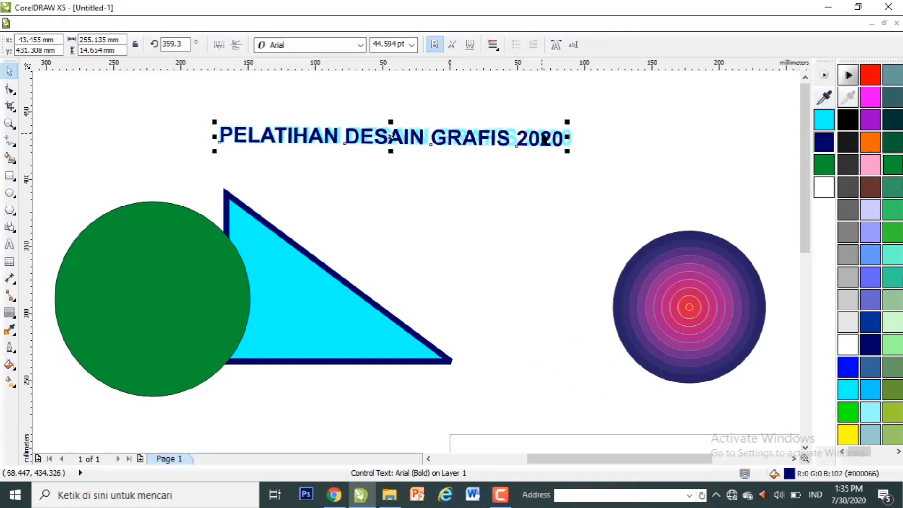
pyautogui.moveTo(544, 139)
pyautogui.mouseDown()
pyautogui.moveTo(553, 173)
pyautogui.moveTo(532, 152)
pyautogui.mouseUp()
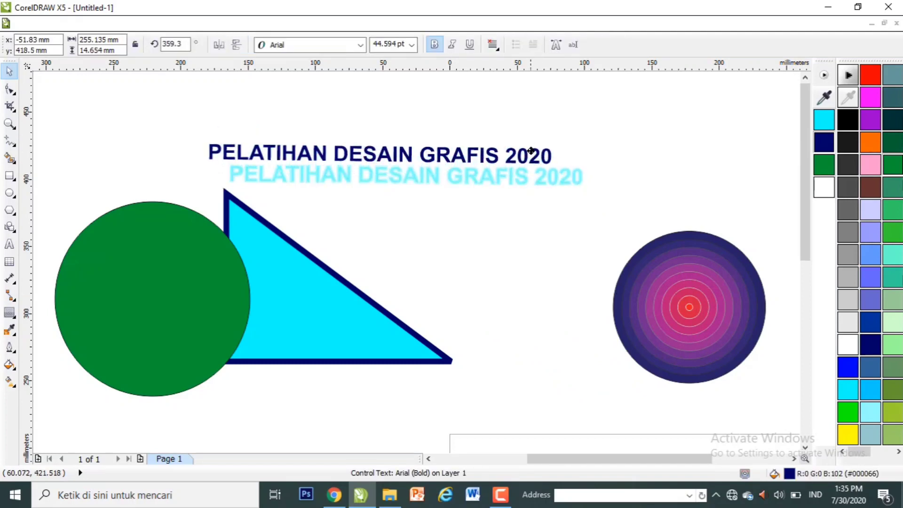
# Step: Add the artistic text PELATIHAN DESAIN in 24 pt Arial between the triangle and the contour rings
pyautogui.click(9, 244)
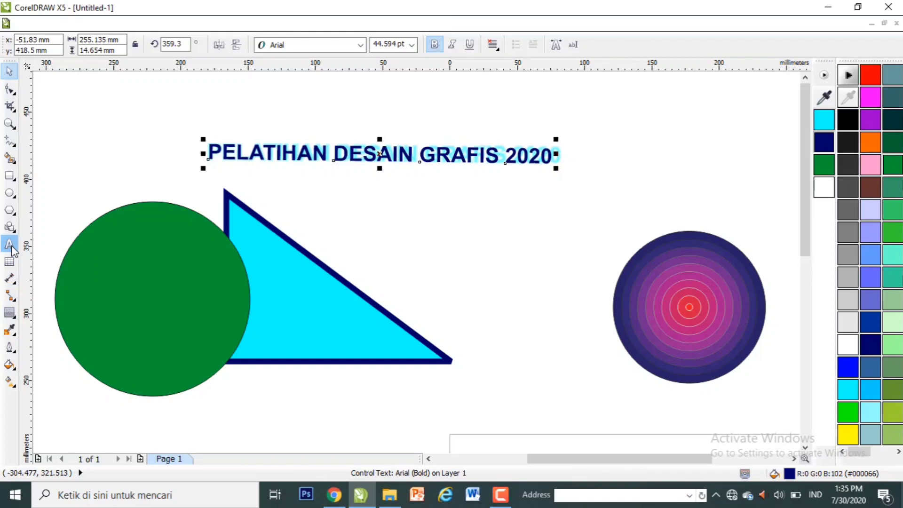
pyautogui.click(480, 242)
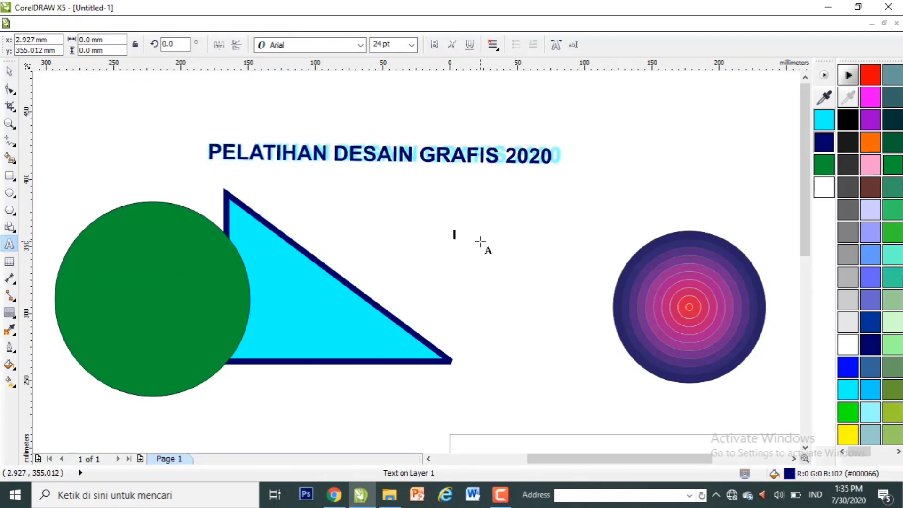
pyautogui.write('PELATI')
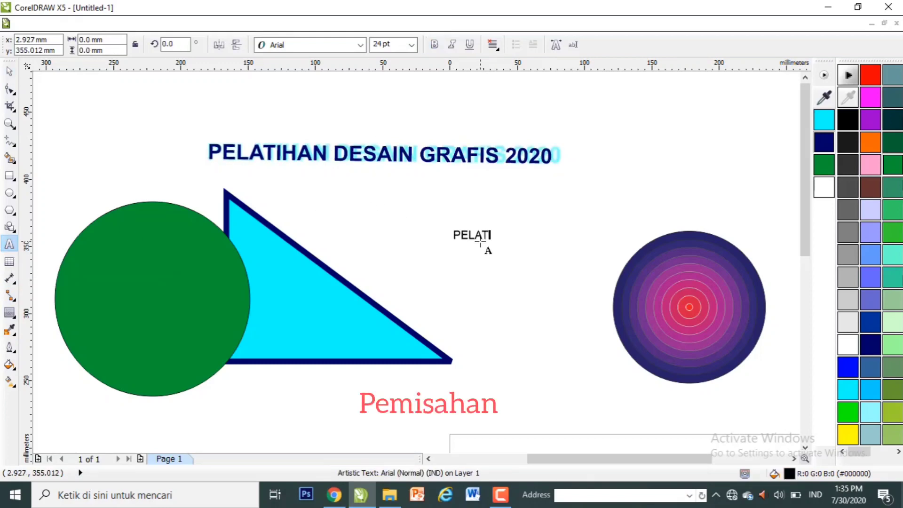
pyautogui.write('HAN DSAIN')
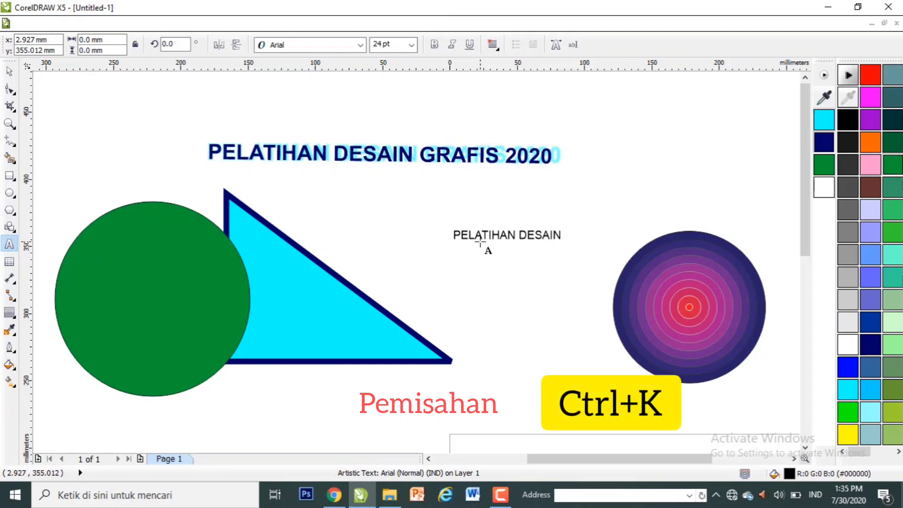
pyautogui.hotkey('ctrl', 'space')
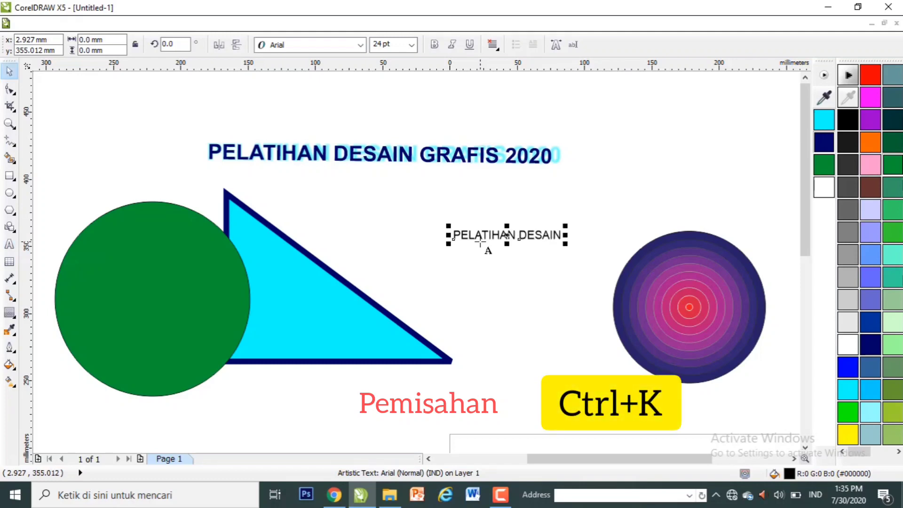
# Step: Break the new text apart into words, move PELATIHAN up and to the left, and break it into single letters
pyautogui.hotkey('ctrl', 'k')
pyautogui.moveTo(495, 238); pyautogui.dragTo(410, 219)
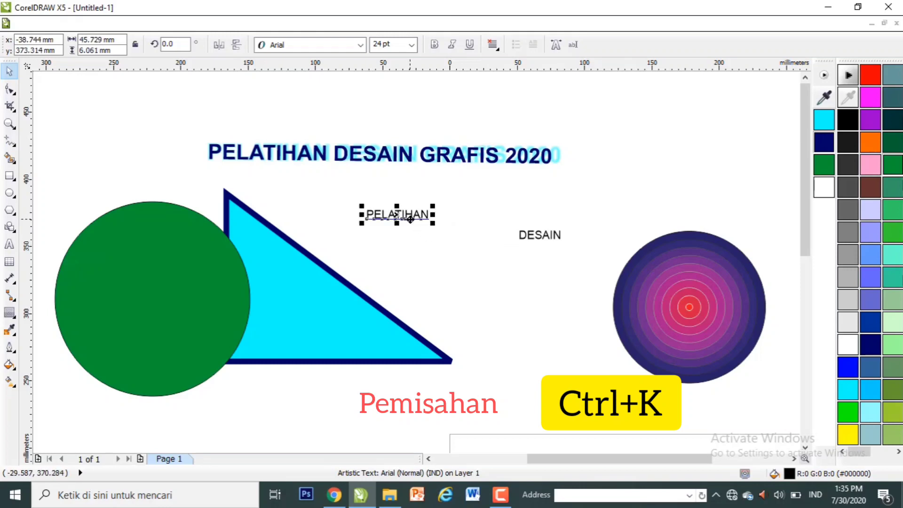
pyautogui.hotkey('ctrl', 'k')
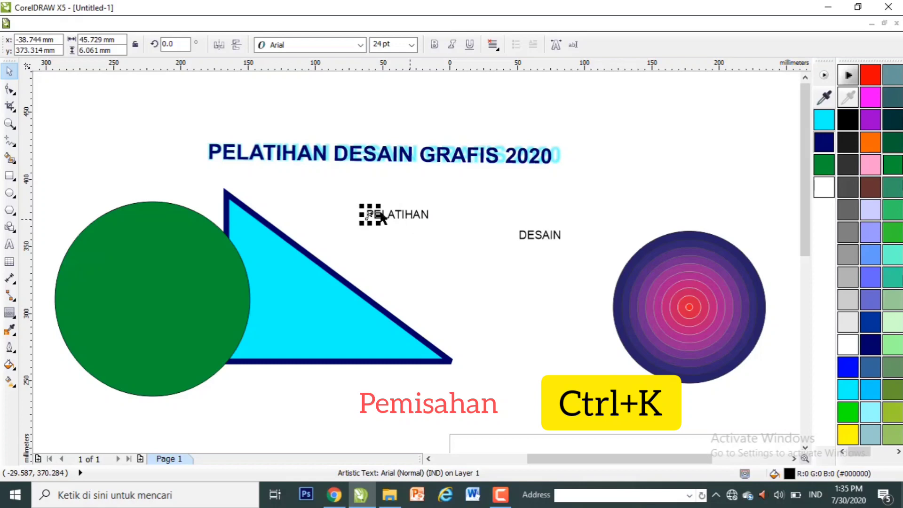
# Step: Move the letter P away from the rest of PELATIHAN and undo the move
pyautogui.moveTo(370, 214); pyautogui.dragTo(363, 199)
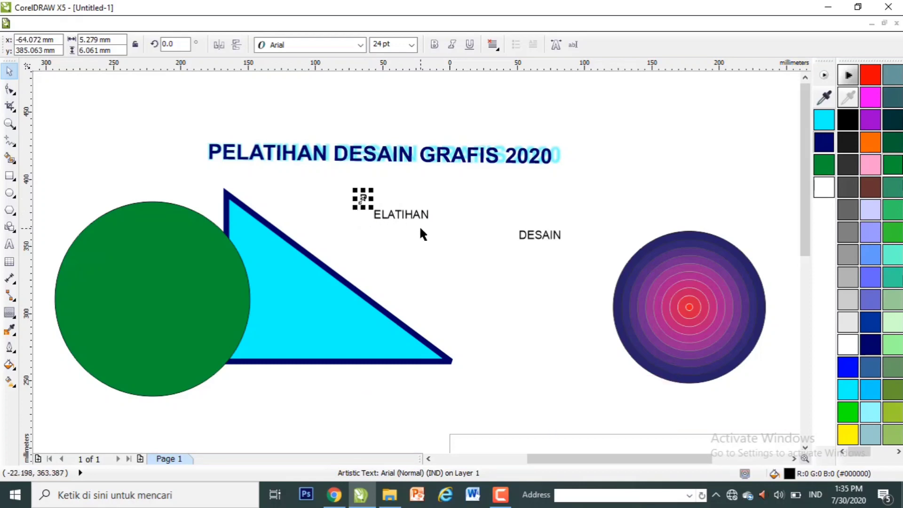
pyautogui.hotkey('ctrl', 'z')
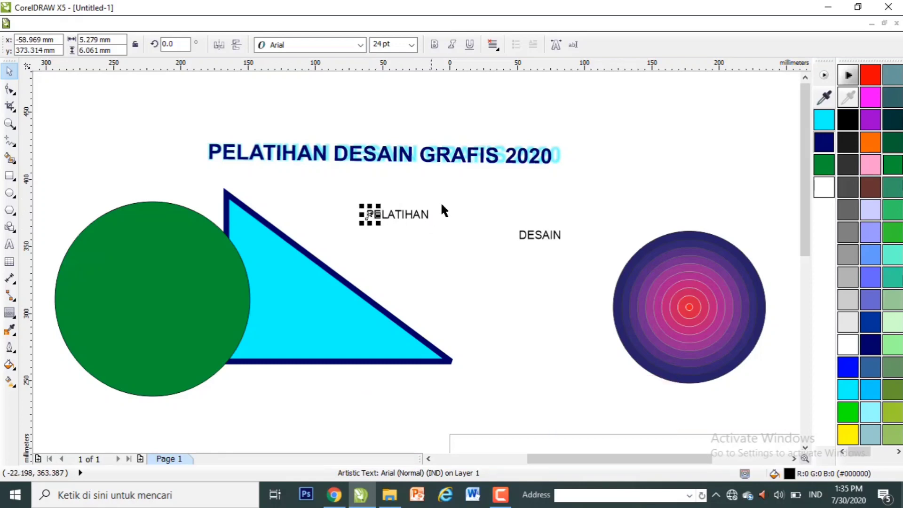
pyautogui.click(442, 200)
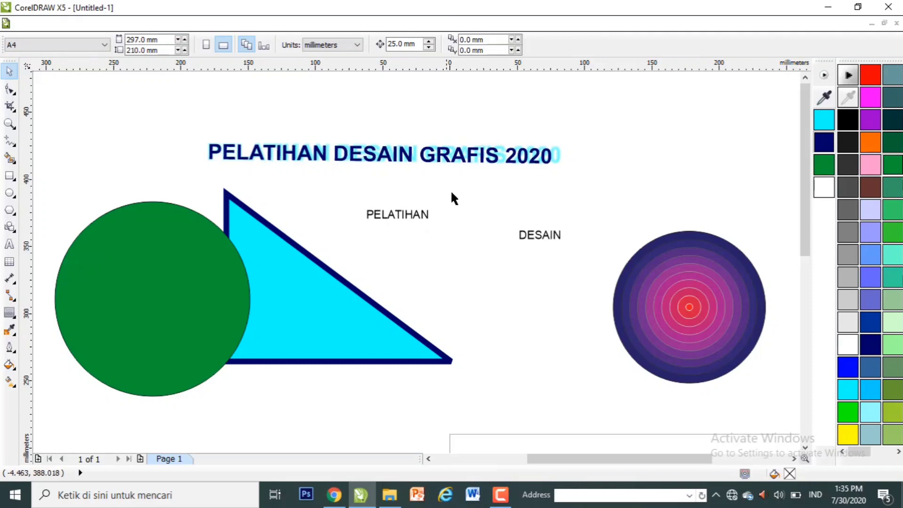
# Step: Group the nine separate letters of PELATIHAN and ungroup them again
pyautogui.moveTo(382, 202); pyautogui.dragTo(332, 241)
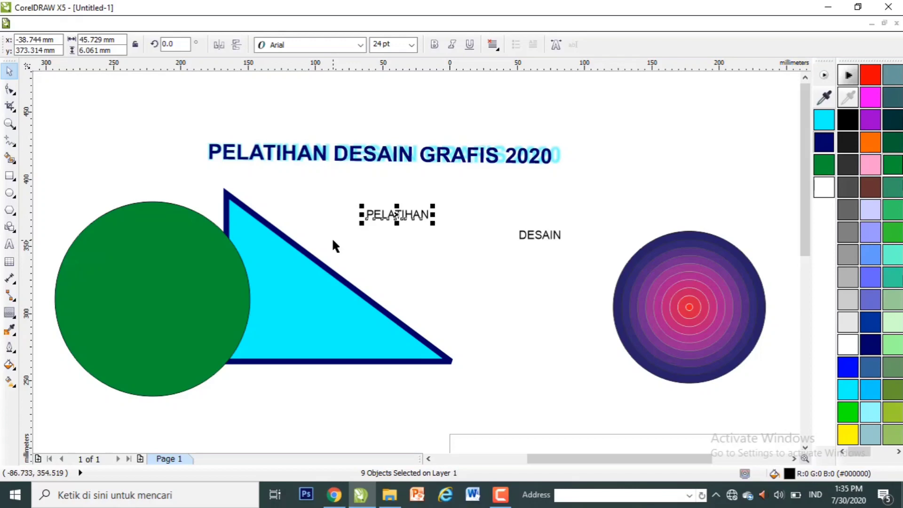
pyautogui.hotkey('ctrl', 'g')
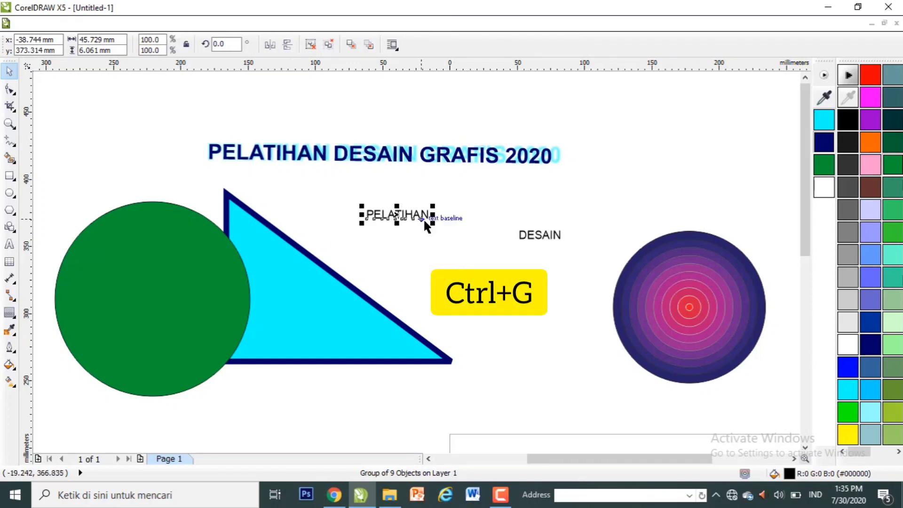
pyautogui.click(312, 45)
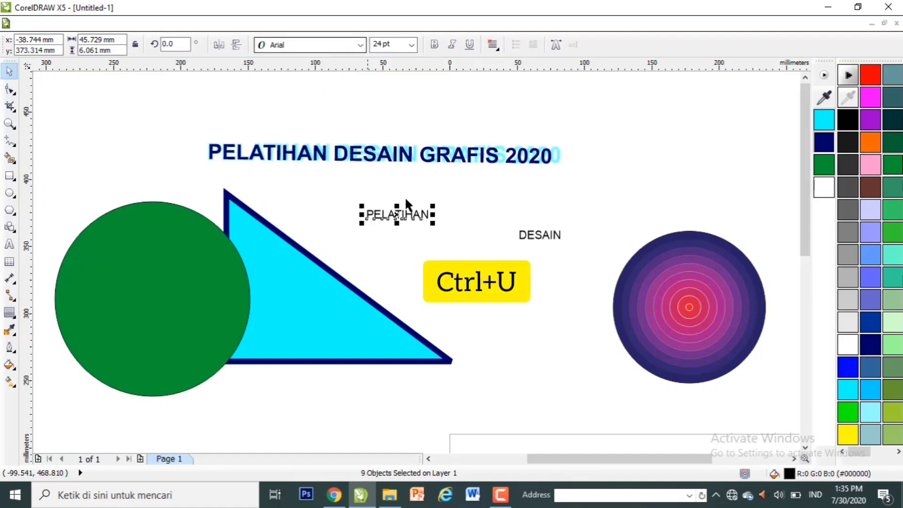
# Step: Undo the ungrouping of the PELATIHAN letters, ungroup them again, and select the letter N on its own to test it
pyautogui.click(455, 204)
pyautogui.doubleClick(427, 215)
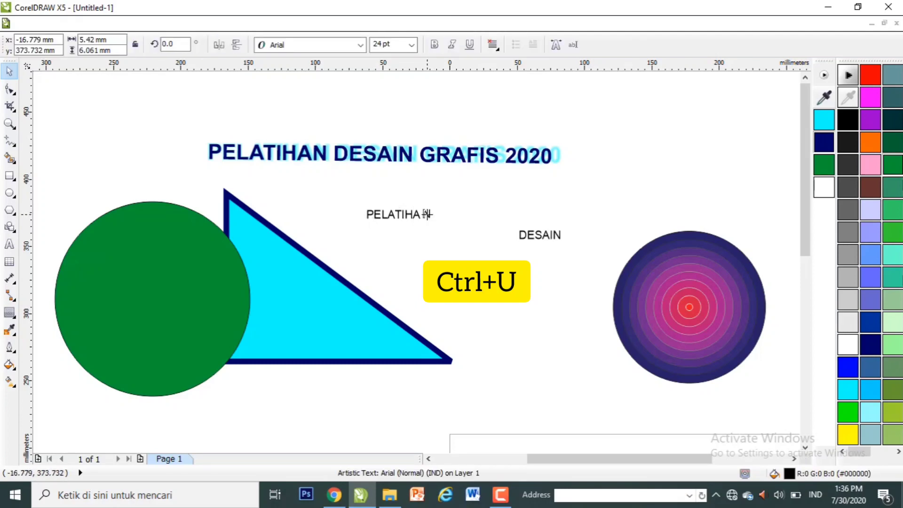
pyautogui.hotkey('ctrl', 'space')
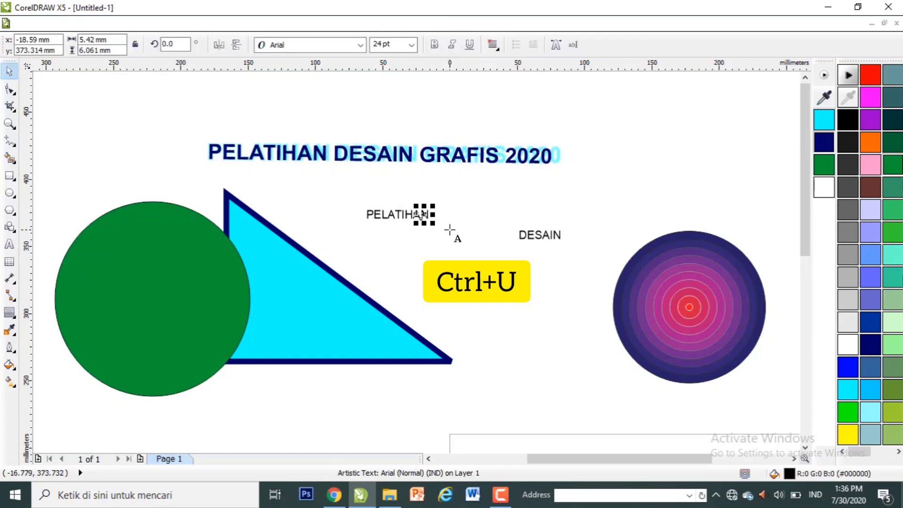
pyautogui.hotkey('ctrl', 'z')
pyautogui.hotkey('ctrl', 'u')
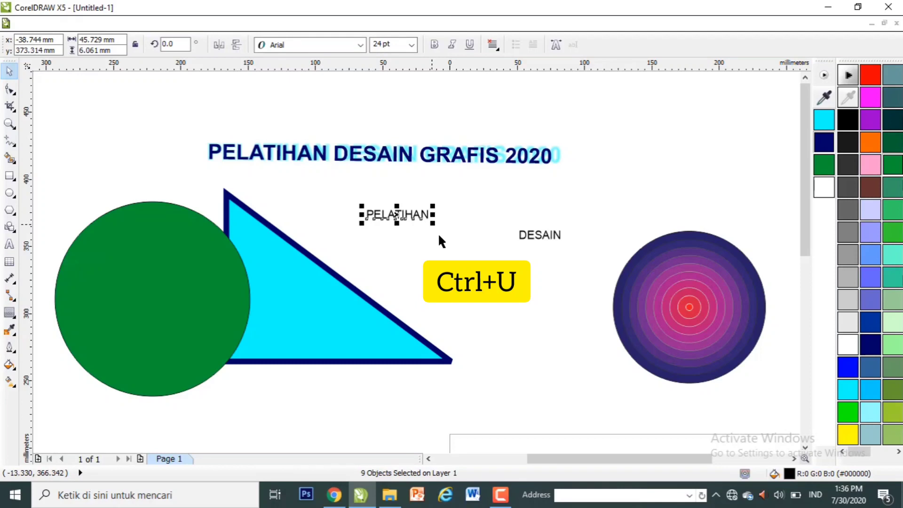
pyautogui.click(437, 239)
pyautogui.click(426, 214)
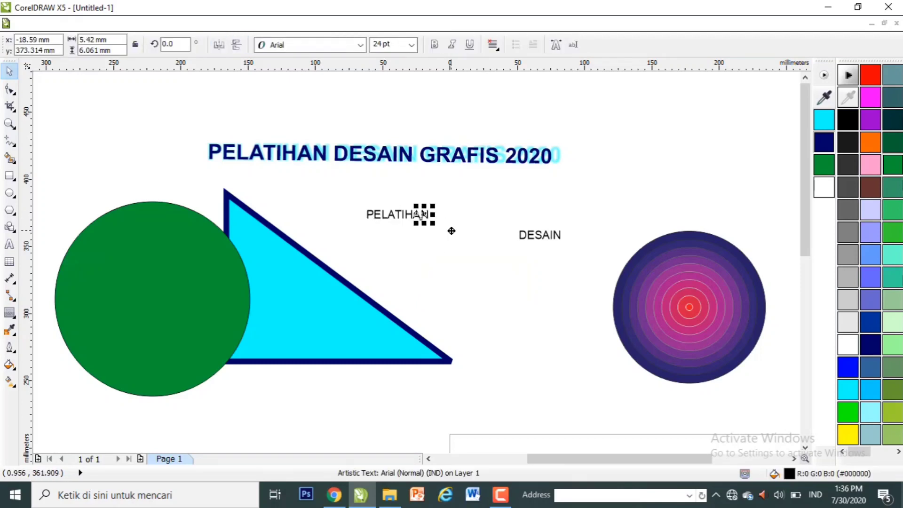
pyautogui.click(427, 246)
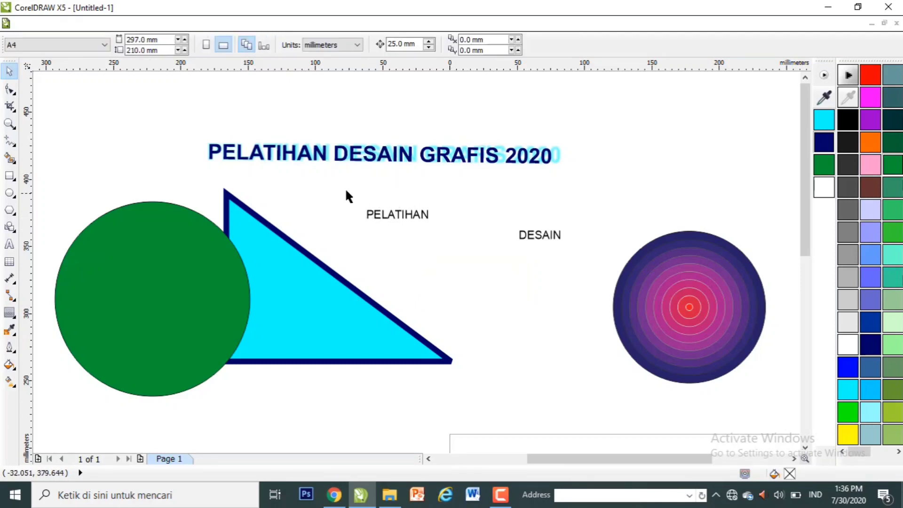
# Step: Group the PELATIHAN letters together with DESAIN and move the group slightly up and to the left
pyautogui.moveTo(338, 176); pyautogui.dragTo(594, 277)
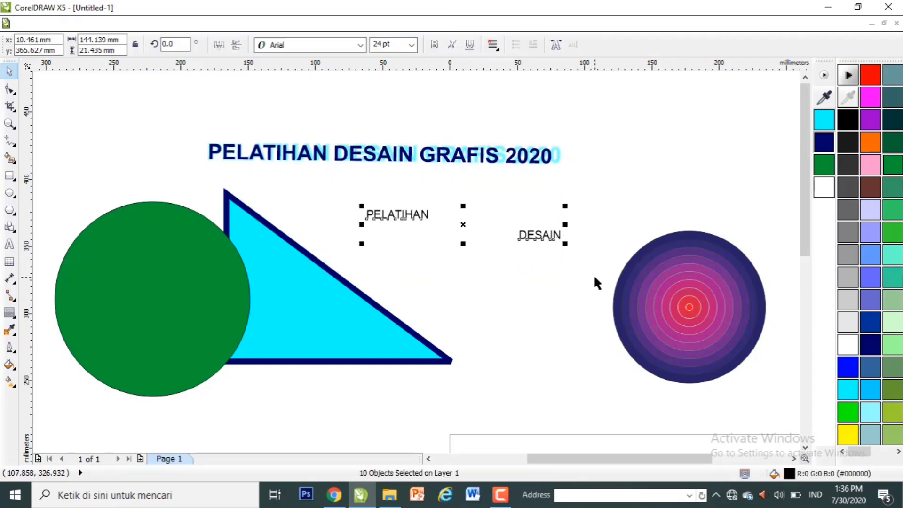
pyautogui.hotkey('ctrl', 'g')
pyautogui.moveTo(546, 234)
pyautogui.mouseDown()
pyautogui.moveTo(551, 266)
pyautogui.moveTo(535, 228)
pyautogui.mouseUp()
pyautogui.click(577, 216)
pyautogui.click(571, 222)
pyautogui.click(534, 227)
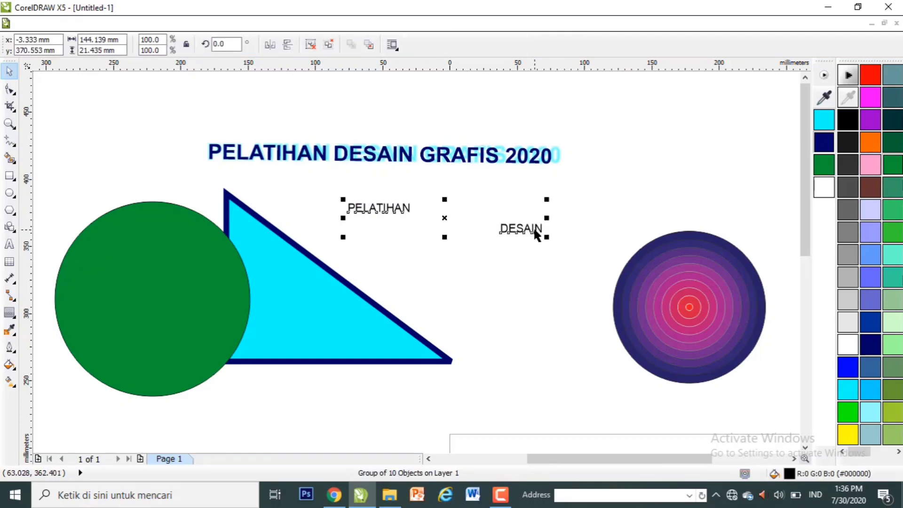
# Step: Ungroup the PELATIHAN and DESAIN objects and move DESAIN down to about X 38 mm, Y 333 mm
pyautogui.hotkey('ctrl', 'u')
pyautogui.click(522, 282)
pyautogui.click(537, 227)
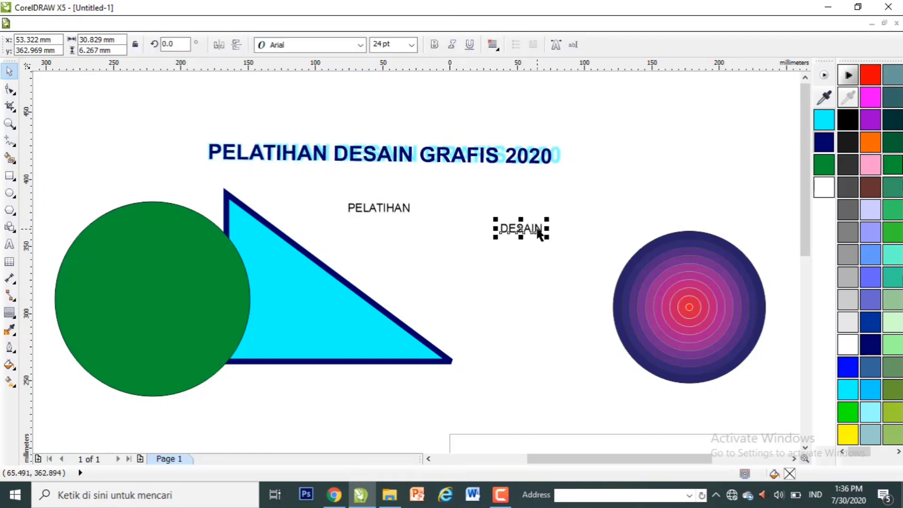
pyautogui.moveTo(538, 227); pyautogui.dragTo(516, 268)
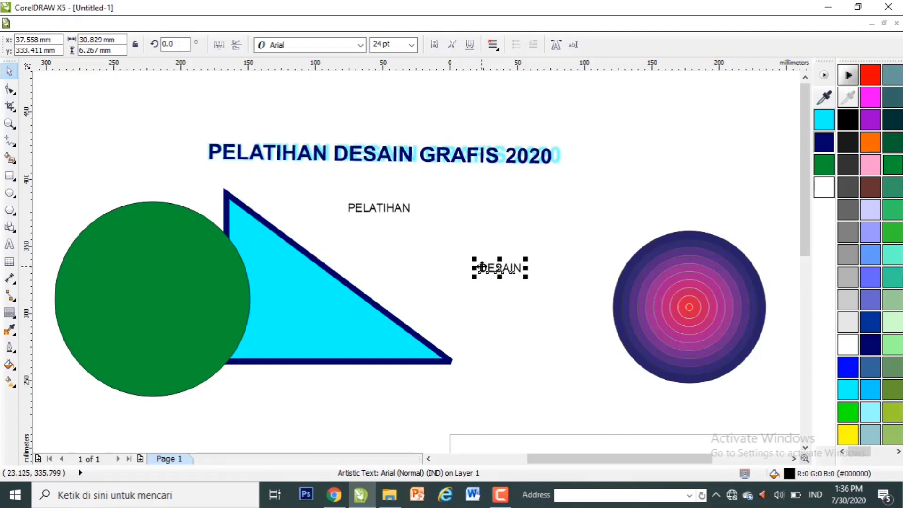
# Step: Move DESAIN up to about X 33 mm, Y 353 mm and group the nine separate letters of PELATIHAN
pyautogui.moveTo(480, 263); pyautogui.dragTo(473, 246)
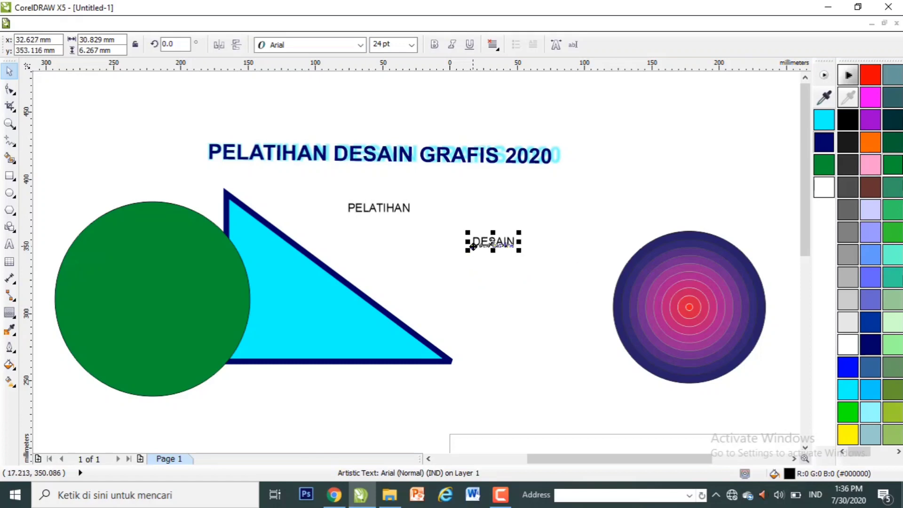
pyautogui.click(397, 210)
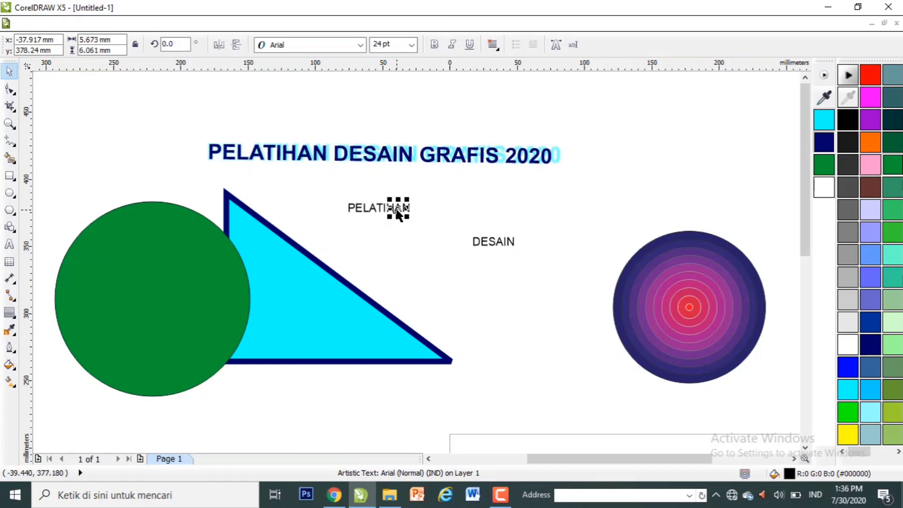
pyautogui.moveTo(336, 185); pyautogui.dragTo(446, 221)
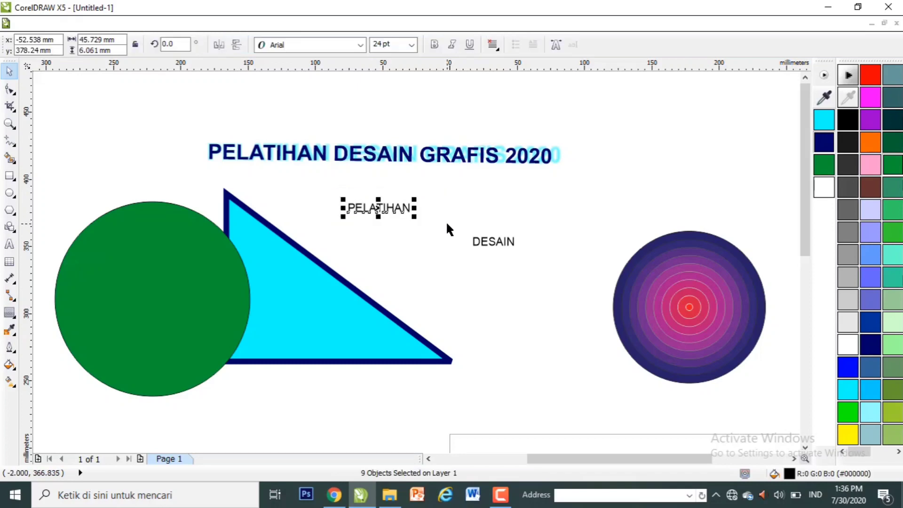
pyautogui.hotkey('ctrl', 't')
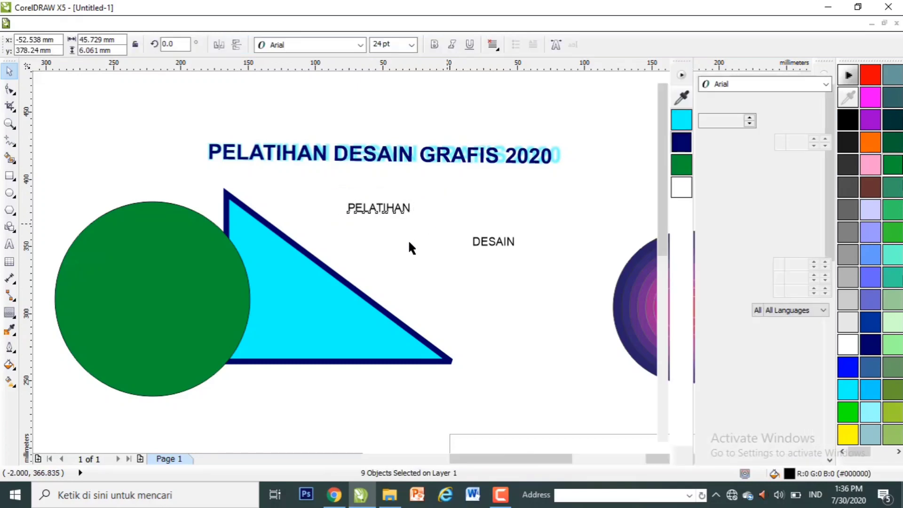
pyautogui.click(409, 242)
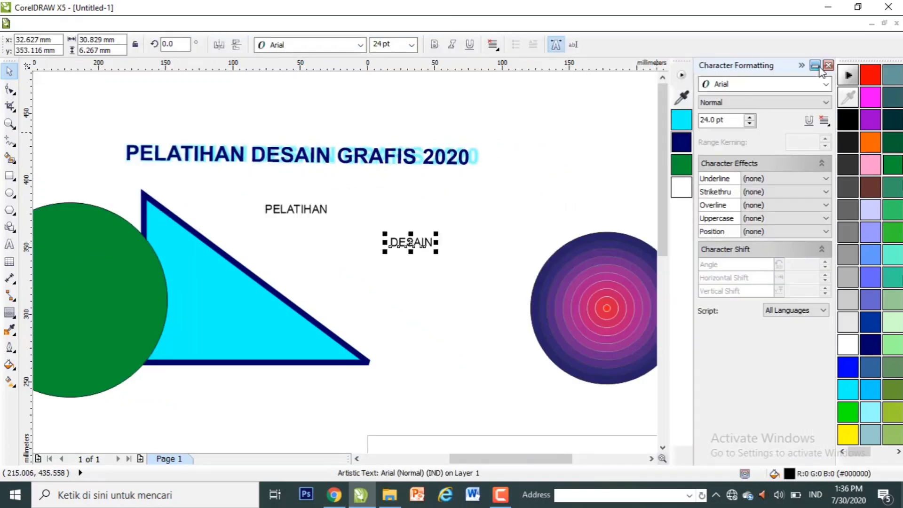
pyautogui.click(828, 65)
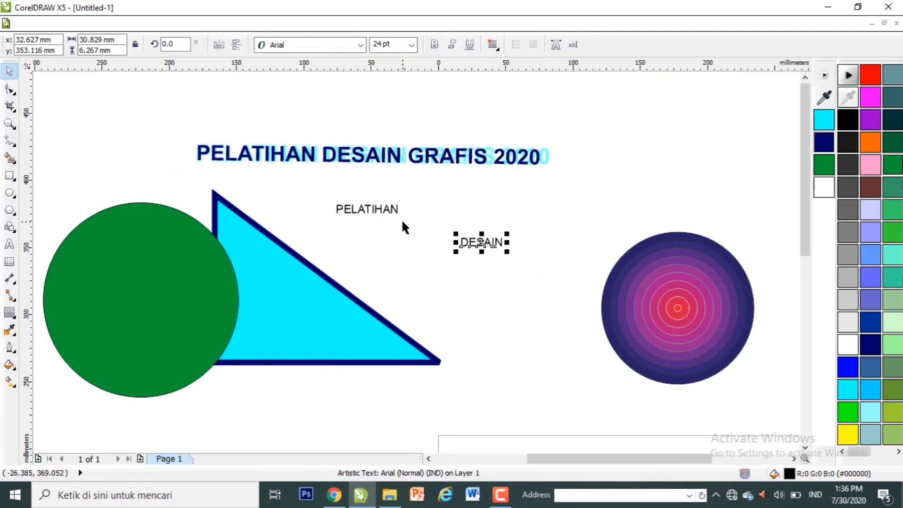
pyautogui.click(389, 214)
pyautogui.click(386, 211)
pyautogui.click(435, 257)
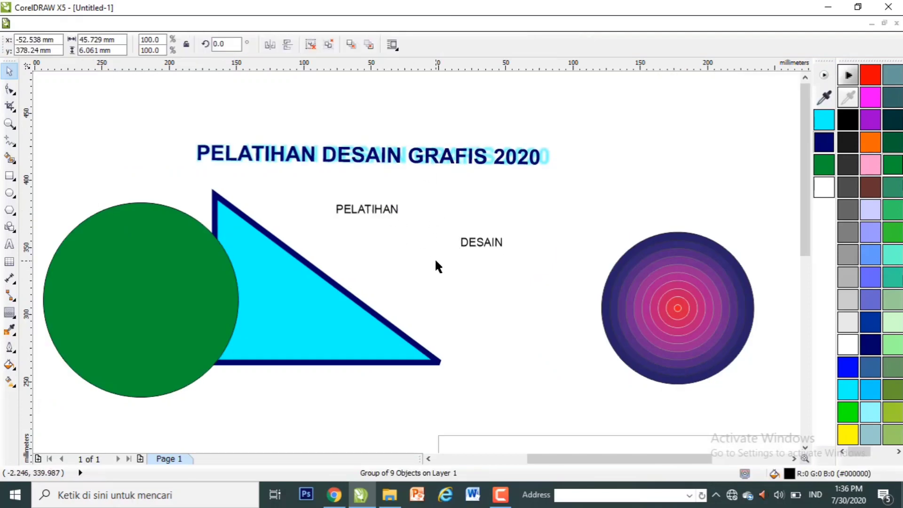
# Step: Align the top edge of DESAIN with the top of the PELATIHAN group
pyautogui.click(489, 245)
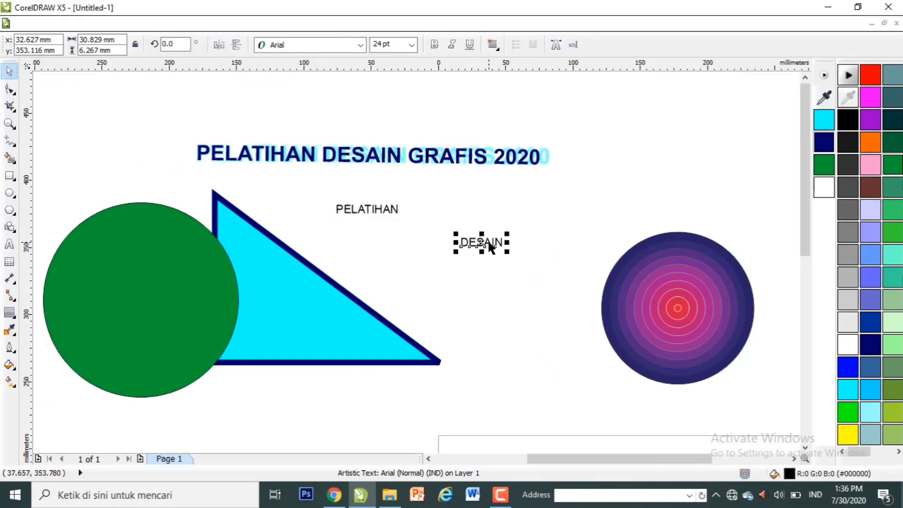
pyautogui.keyDown('shift'); pyautogui.click(391, 212); pyautogui.keyUp('shift')
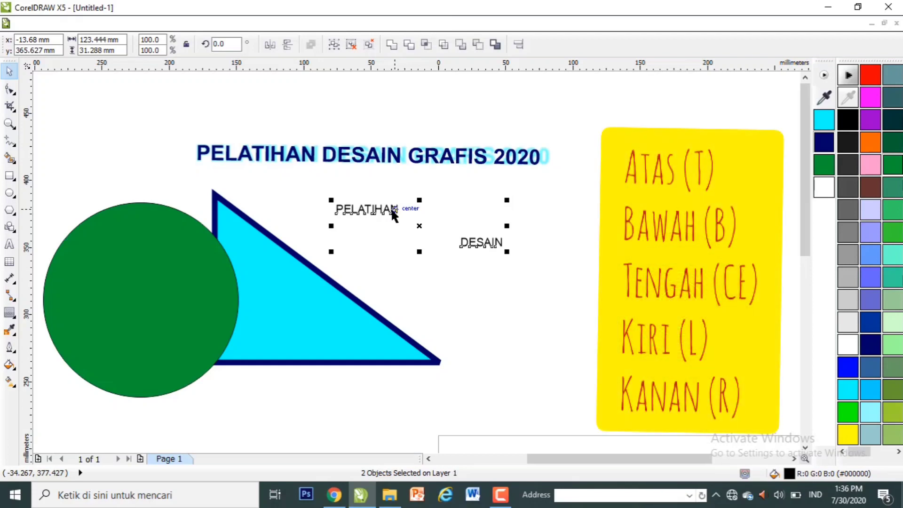
pyautogui.press('t')
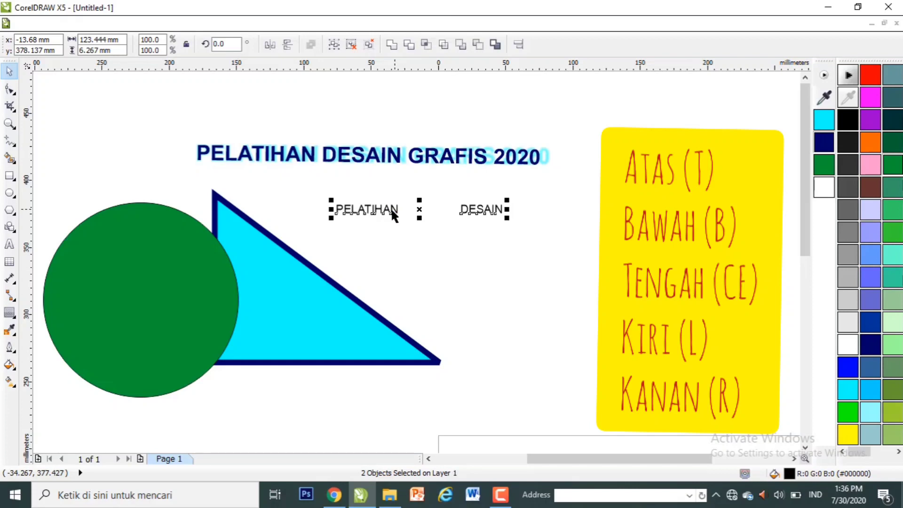
pyautogui.click(428, 255)
pyautogui.click(492, 210)
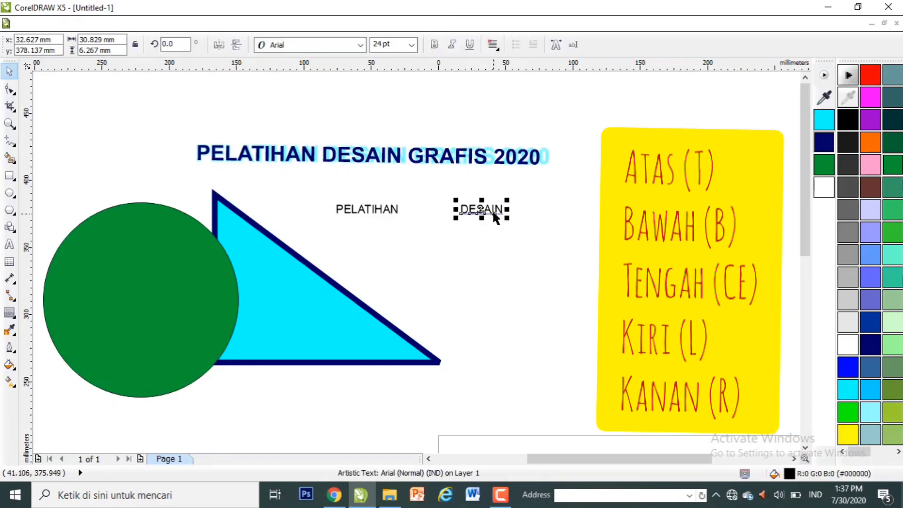
pyautogui.click(395, 237)
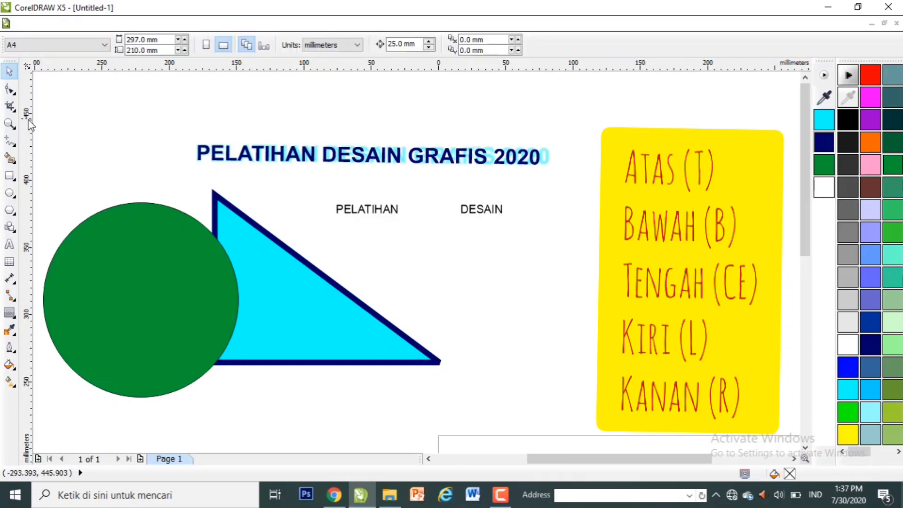
# Step: Nudge DESAIN slightly right and up, and align the PELATIHAN group to DESAIN's center both horizontally and vertically
pyautogui.moveTo(469, 210)
pyautogui.mouseDown()
pyautogui.moveTo(376, 232)
pyautogui.moveTo(478, 207)
pyautogui.mouseUp()
pyautogui.click(394, 210)
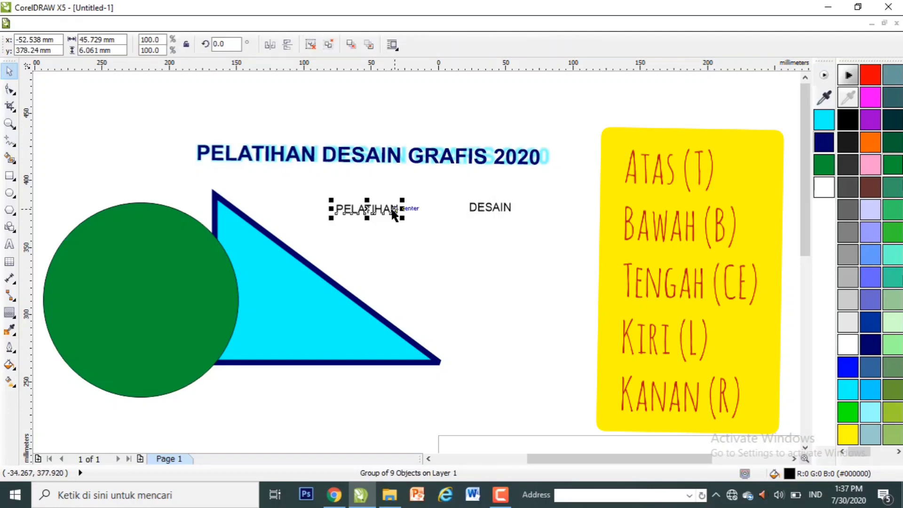
pyautogui.keyDown('shift'); pyautogui.click(504, 213); pyautogui.keyUp('shift')
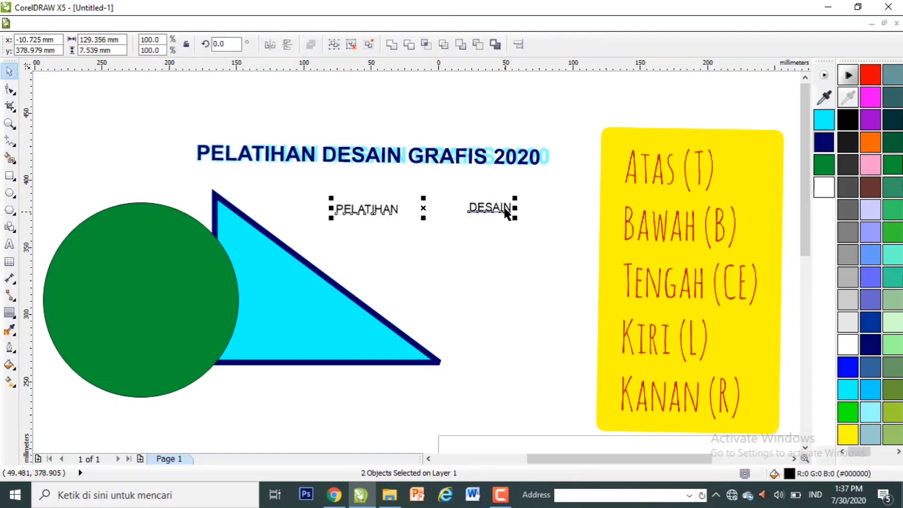
pyautogui.click(468, 229)
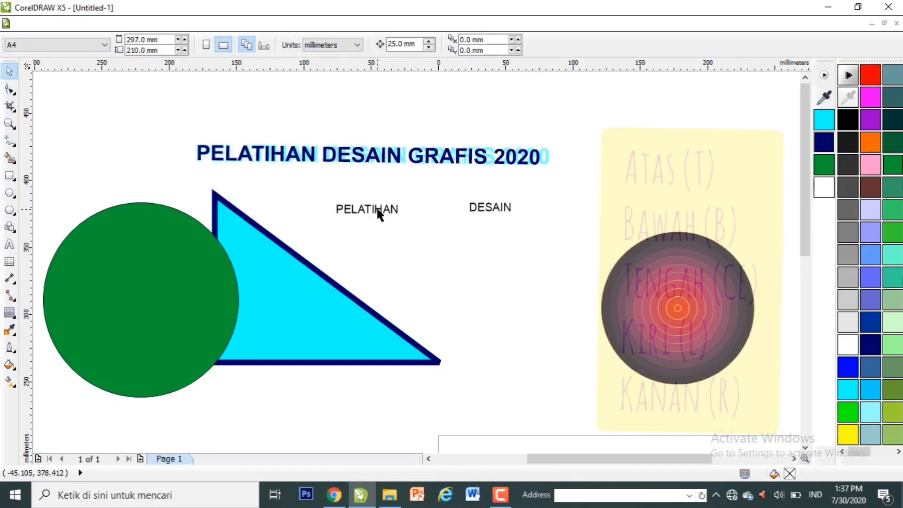
pyautogui.click(378, 210)
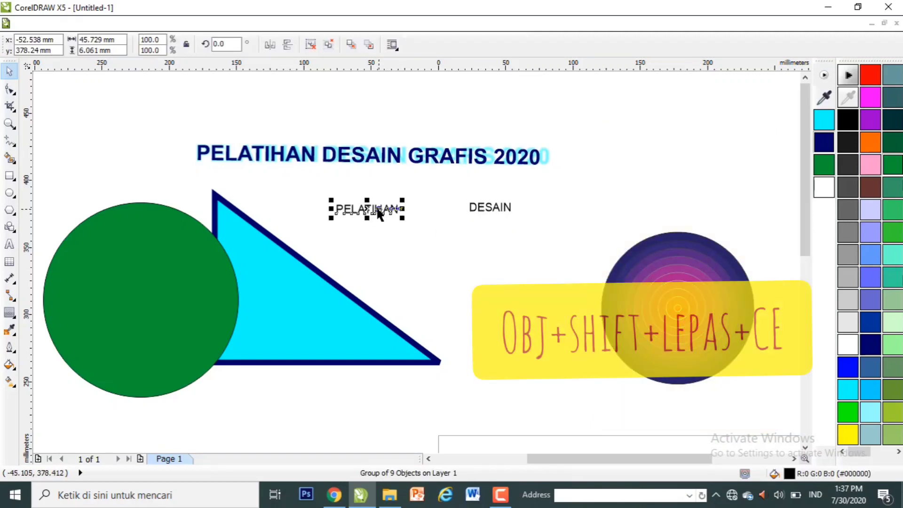
pyautogui.keyDown('shift'); pyautogui.click(481, 211); pyautogui.keyUp('shift')
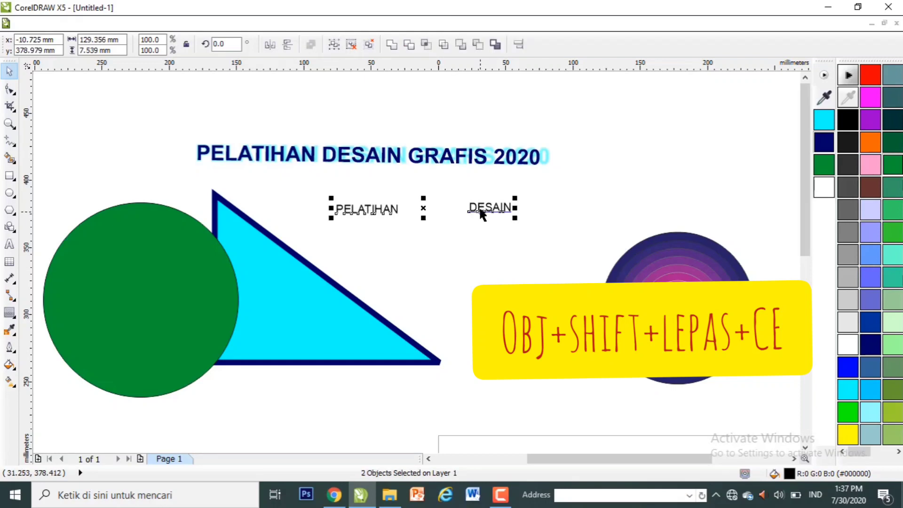
pyautogui.press('c')
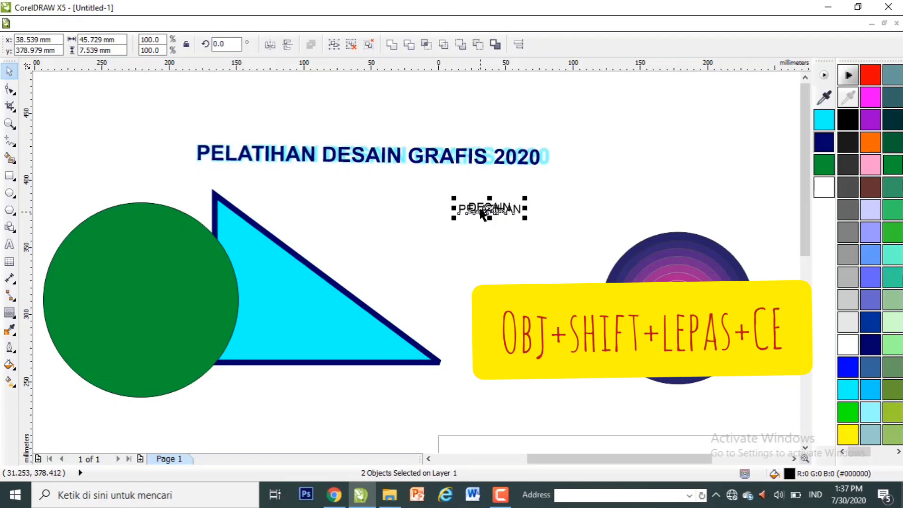
pyautogui.press('e')
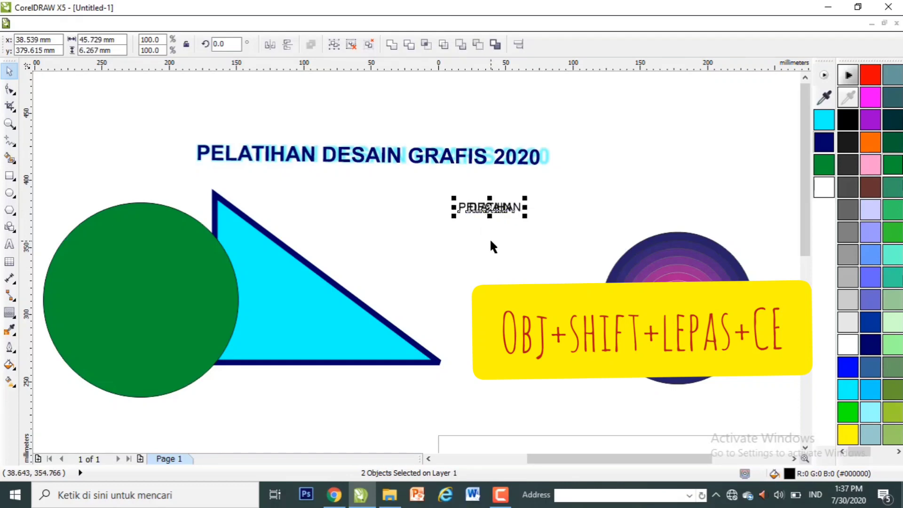
# Step: Move DESAIN out from under PELATIHAN, to its left, at about X -30 mm, Y 381 mm
pyautogui.click(489, 238)
pyautogui.click(503, 210)
pyautogui.moveTo(503, 211); pyautogui.dragTo(397, 206)
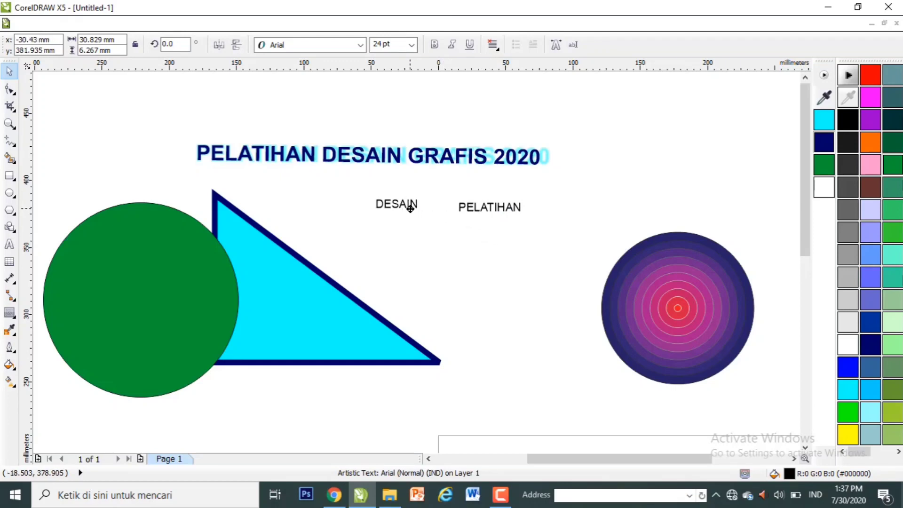
pyautogui.click(9, 124)
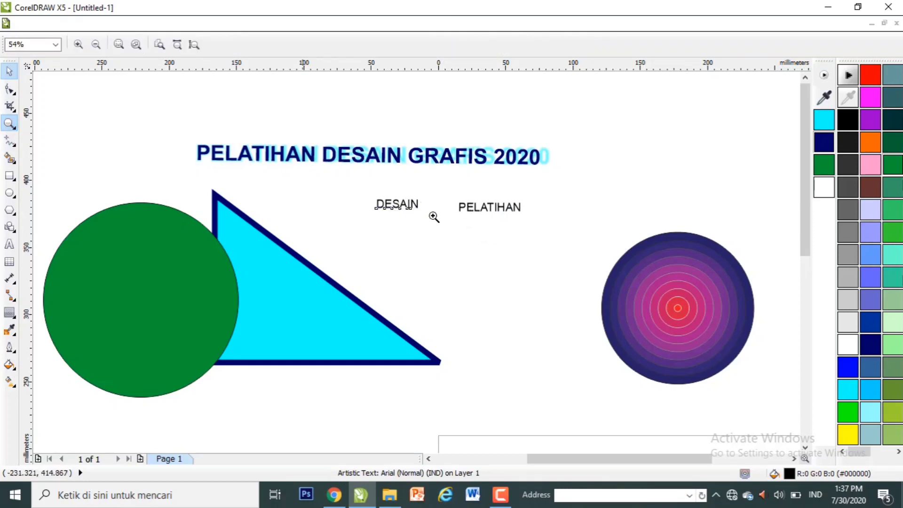
pyautogui.click(455, 207)
pyautogui.press('space')
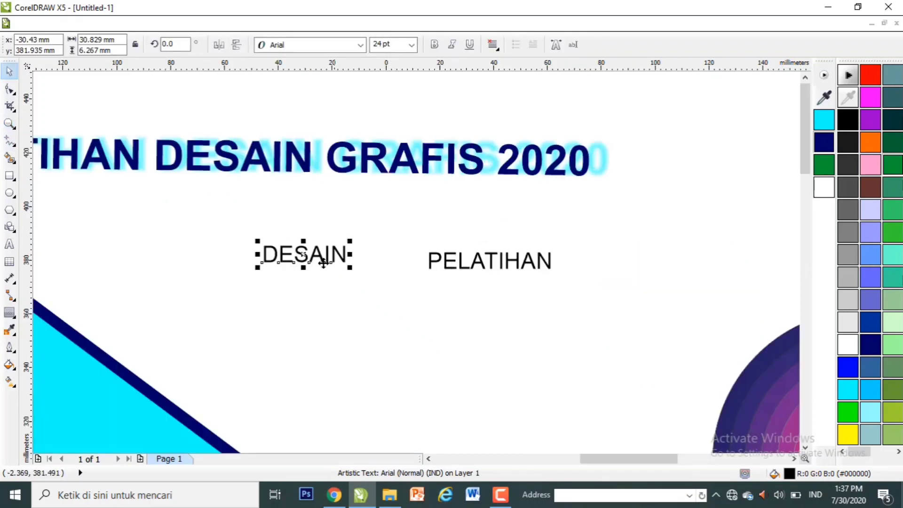
pyautogui.moveTo(328, 256); pyautogui.dragTo(329, 259)
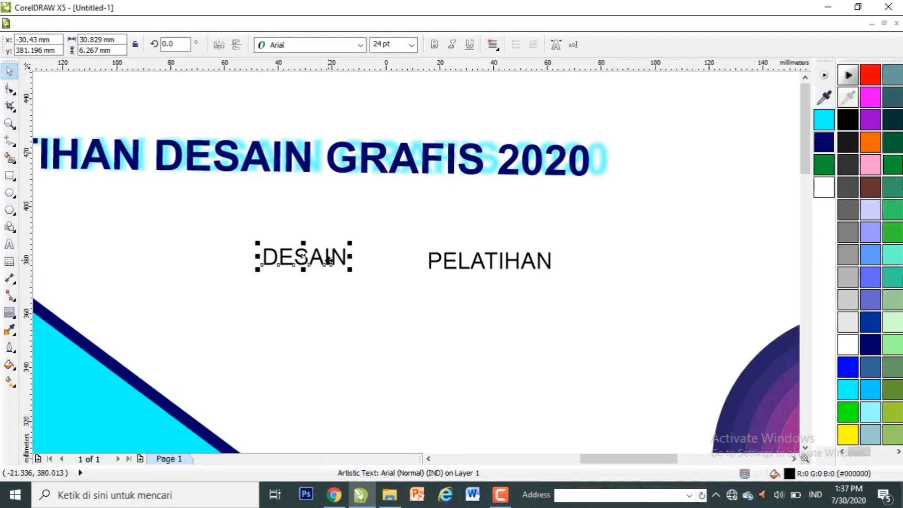
pyautogui.click(371, 262)
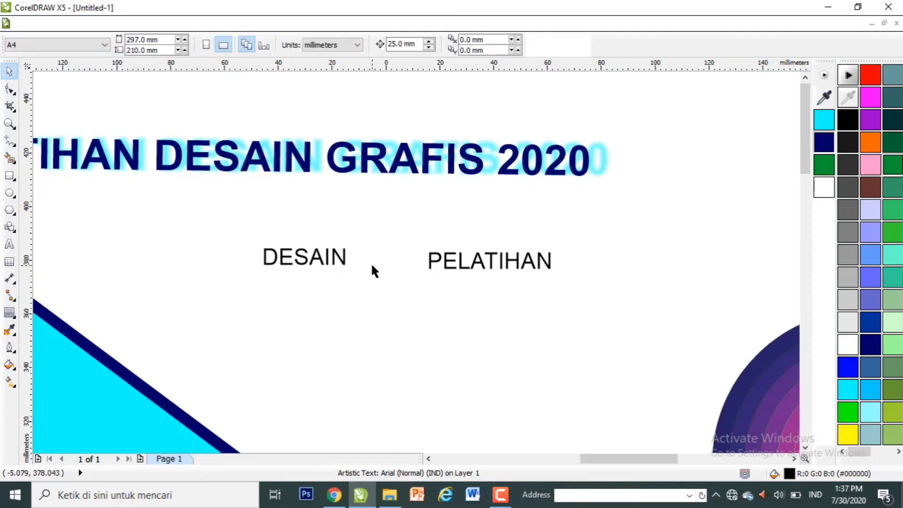
# Step: Align DESAIN with PELATIHAN so their centers share the same height, keeping them side by side
pyautogui.click(346, 266)
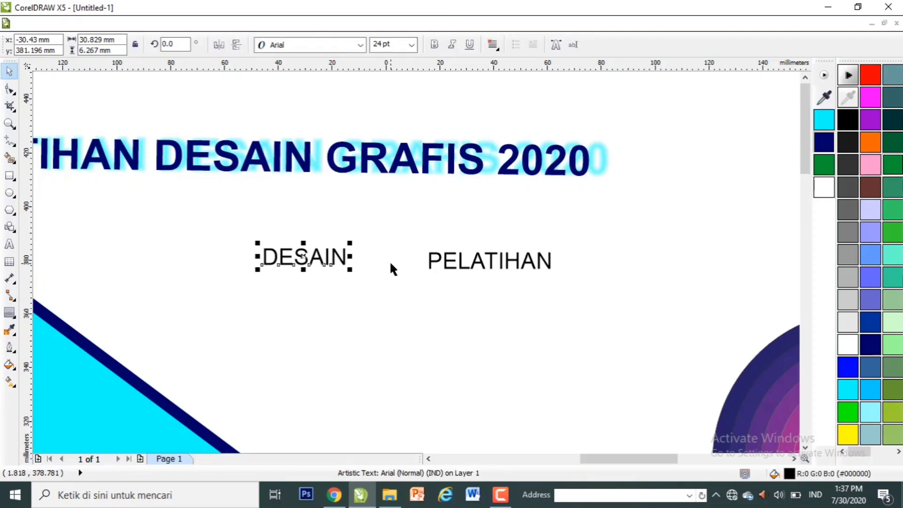
pyautogui.keyDown('shift'); pyautogui.click(428, 258); pyautogui.keyUp('shift')
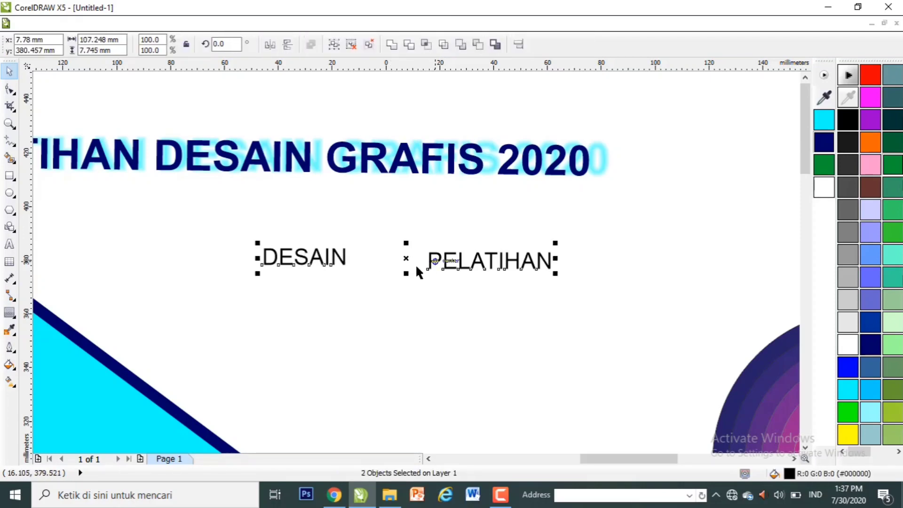
pyautogui.press('e')
pyautogui.click(404, 300)
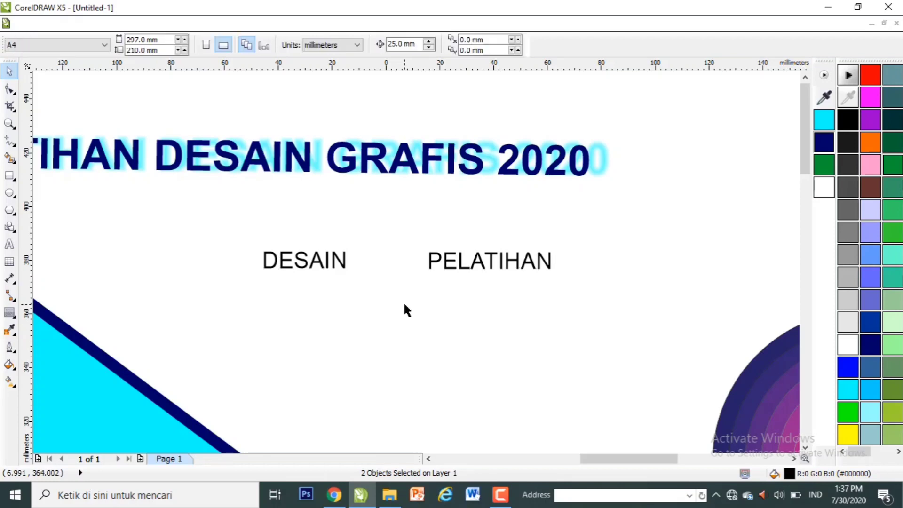
# Step: Move the PELATIHAN group closer to DESAIN, to about X 19 mm, Y 380 mm
pyautogui.click(448, 262)
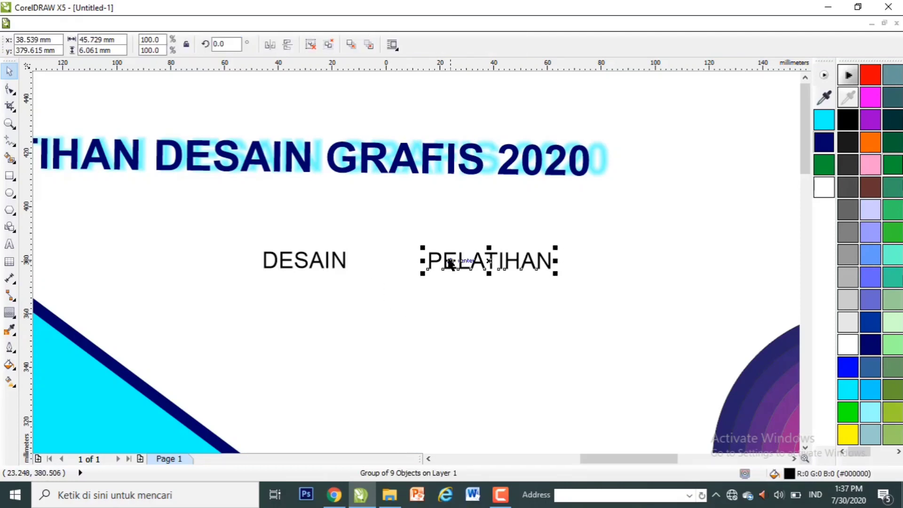
pyautogui.moveTo(449, 263); pyautogui.dragTo(395, 259)
pyautogui.click(395, 281)
pyautogui.moveTo(210, 199); pyautogui.dragTo(532, 204)
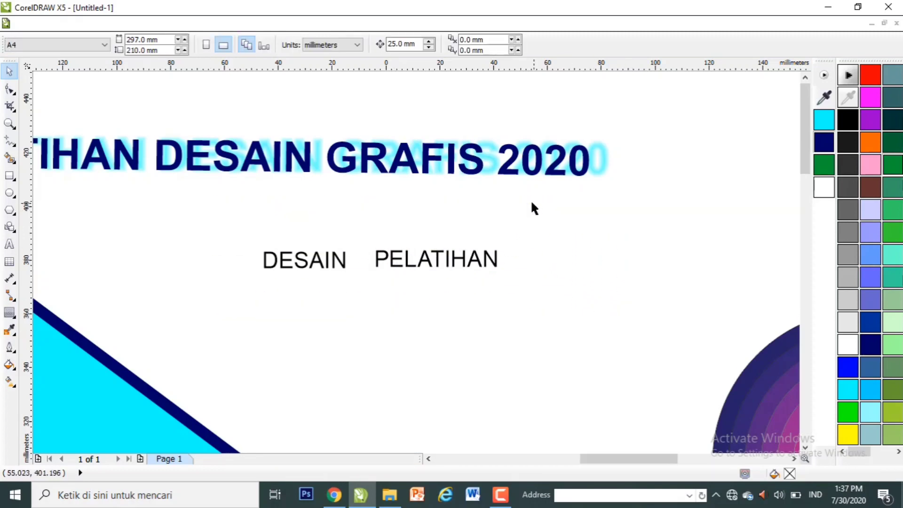
pyautogui.click(391, 266)
pyautogui.click(391, 266)
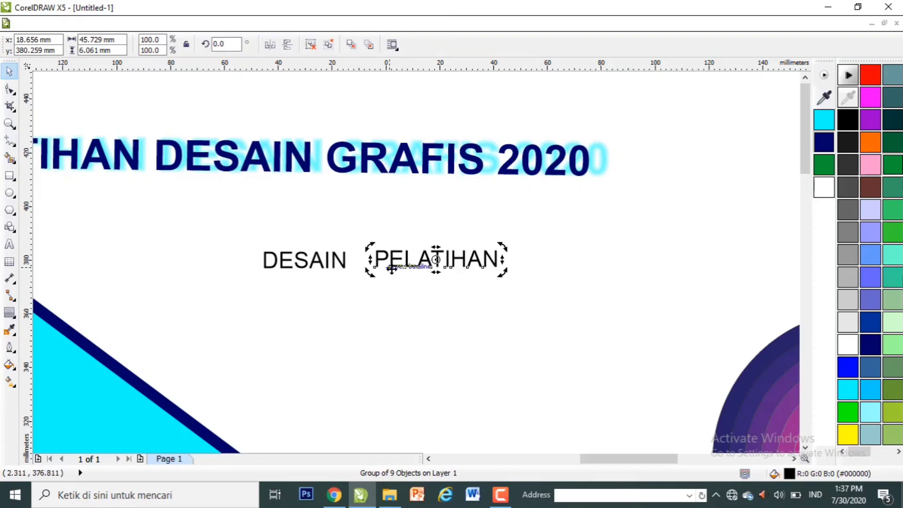
pyautogui.click(391, 266)
pyautogui.click(398, 329)
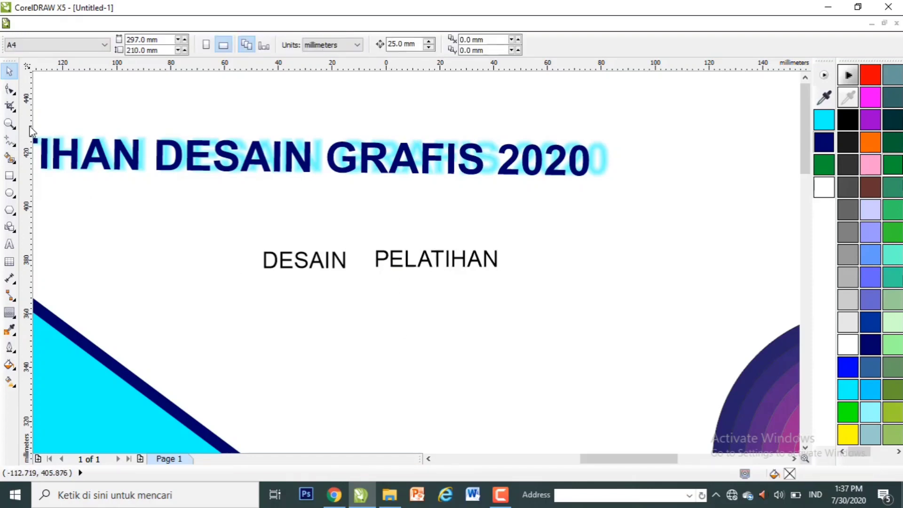
# Step: Draw a table of 3 rows and 4 columns, about 92 mm by 34 mm, below the words DESAIN and PELATIHAN
pyautogui.click(9, 261)
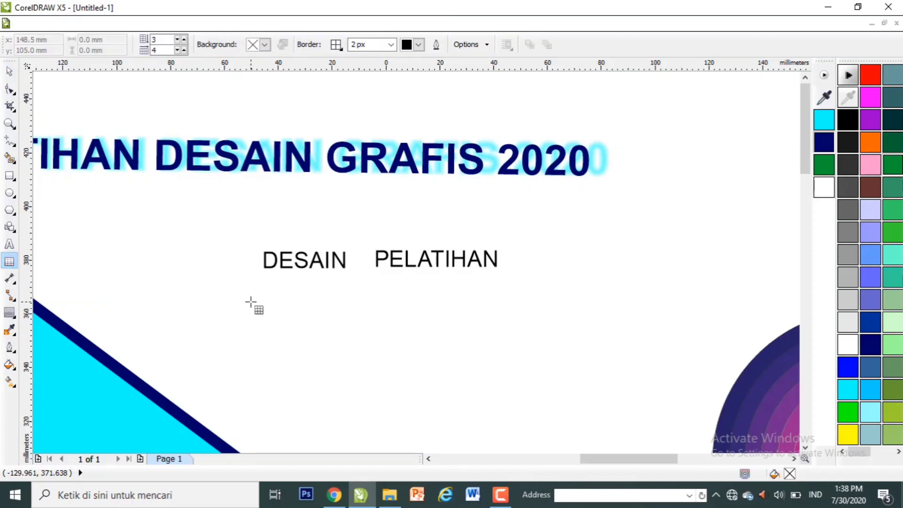
pyautogui.moveTo(250, 301); pyautogui.dragTo(497, 394)
pyautogui.press('space')
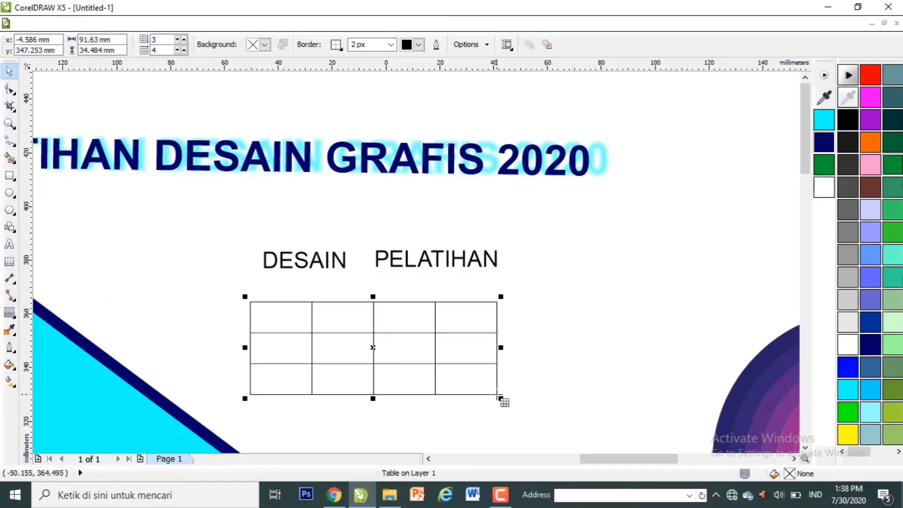
pyautogui.click(172, 41)
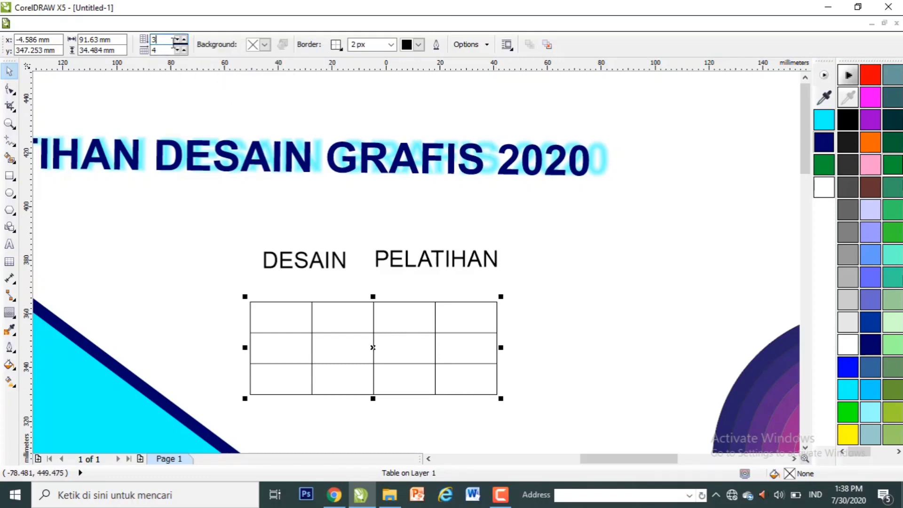
pyautogui.click(164, 50)
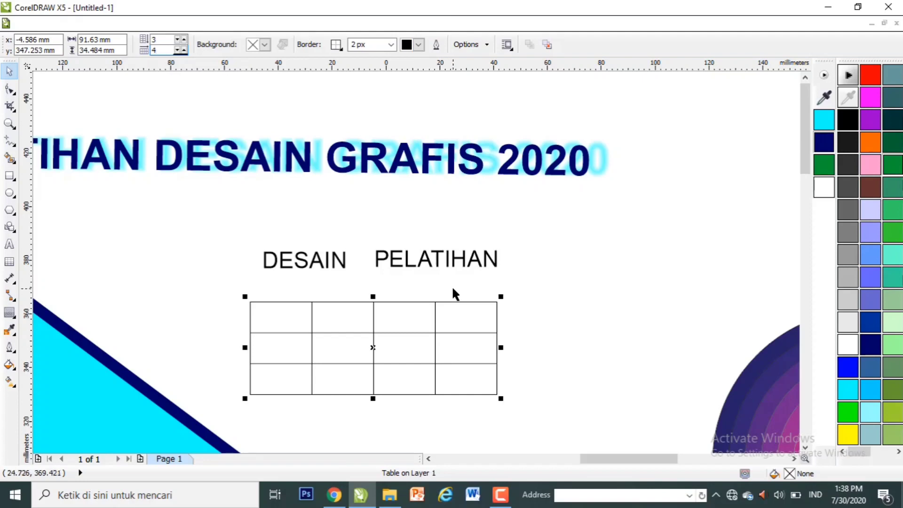
# Step: Delete the table below the words DESAIN and PELATIHAN
pyautogui.click(433, 325)
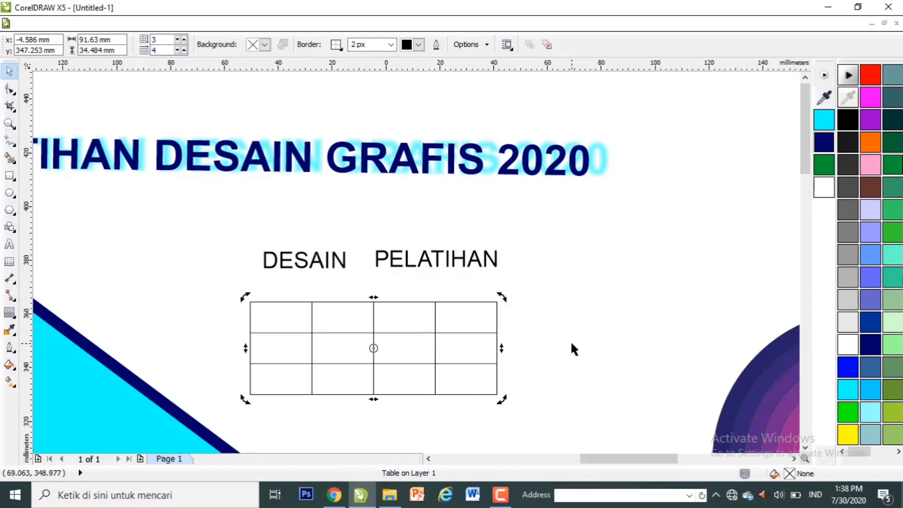
pyautogui.click(571, 344)
pyautogui.click(472, 335)
pyautogui.press('Delete')
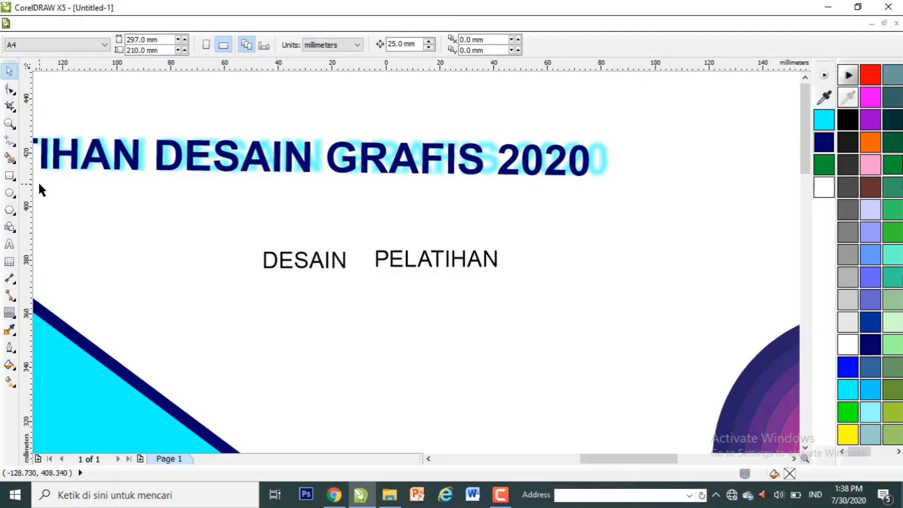
# Step: Draw a rectangle about 31 mm wide and 10 mm high directly below the word DESAIN
pyautogui.click(10, 176)
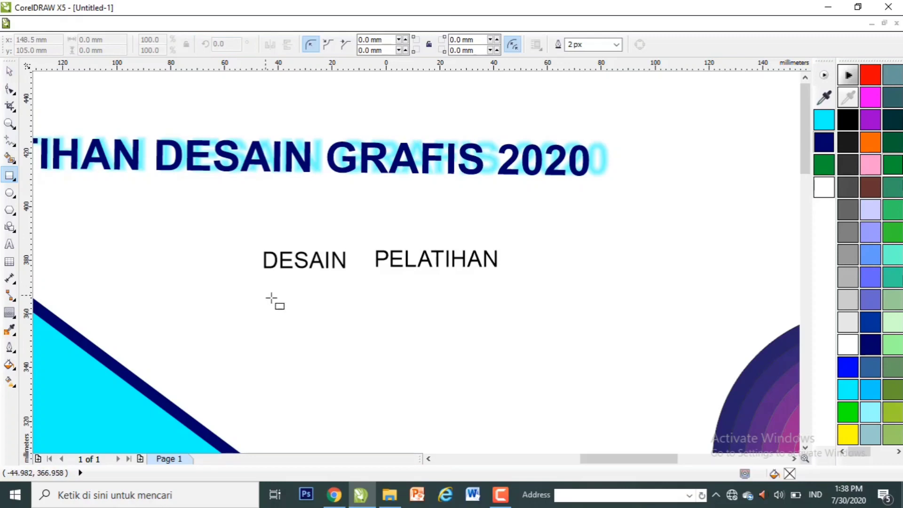
pyautogui.moveTo(265, 295); pyautogui.dragTo(348, 321)
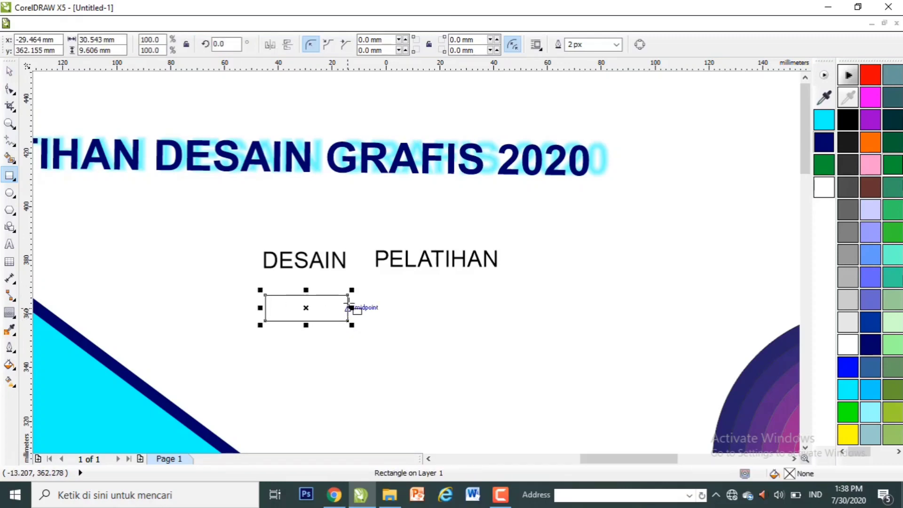
# Step: Try making a mirrored copy of the rectangle, about 27 mm wide, directly against its right edge
pyautogui.moveTo(260, 308); pyautogui.dragTo(414, 319)
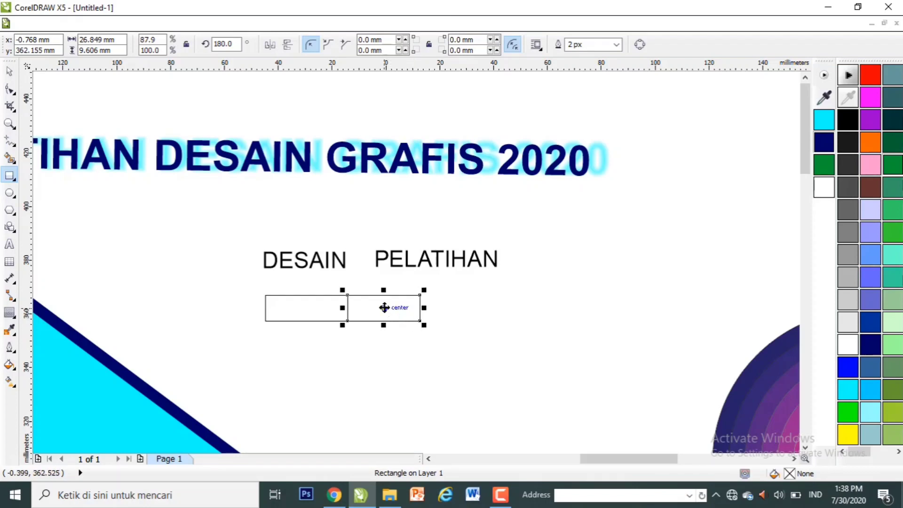
pyautogui.press('Delete')
pyautogui.press('space')
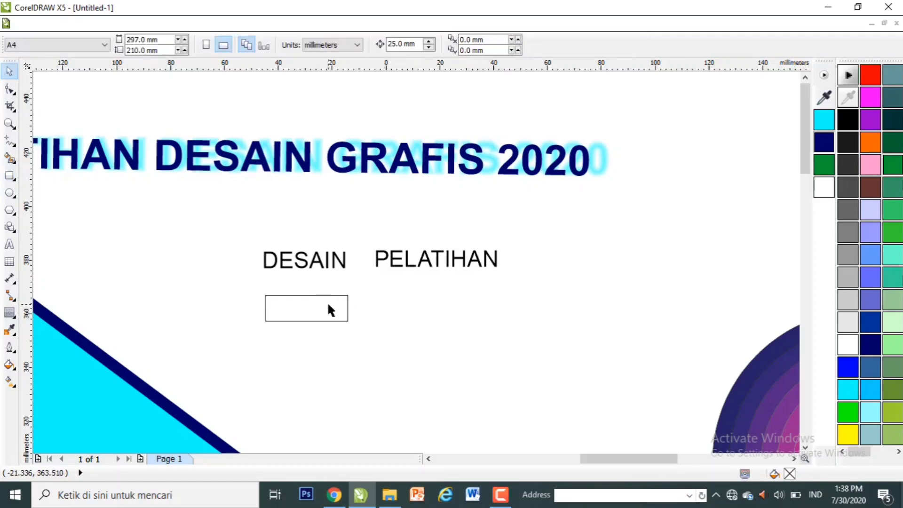
# Step: Duplicate the rectangle below DESAIN and place the copy just to its right at about the same height
pyautogui.click(329, 305)
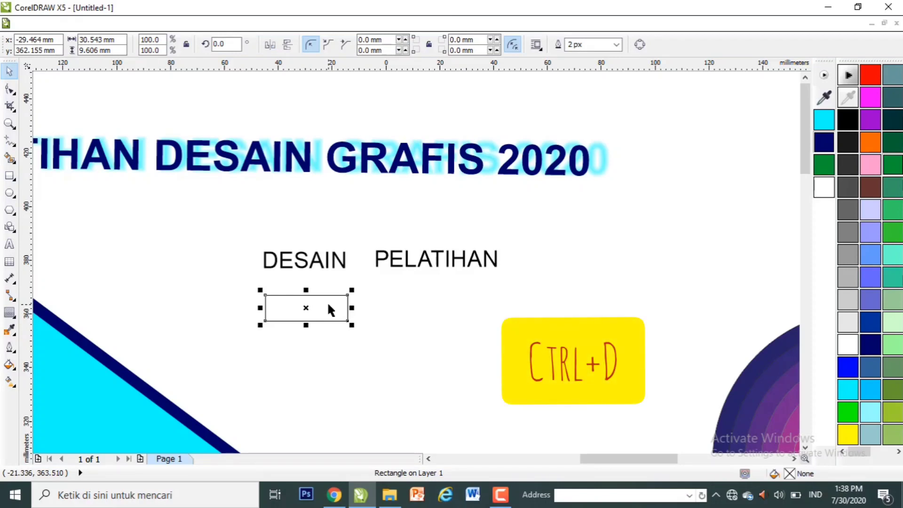
pyautogui.hotkey('ctrl', 'd')
pyautogui.moveTo(329, 309); pyautogui.dragTo(424, 305)
pyautogui.click(486, 317)
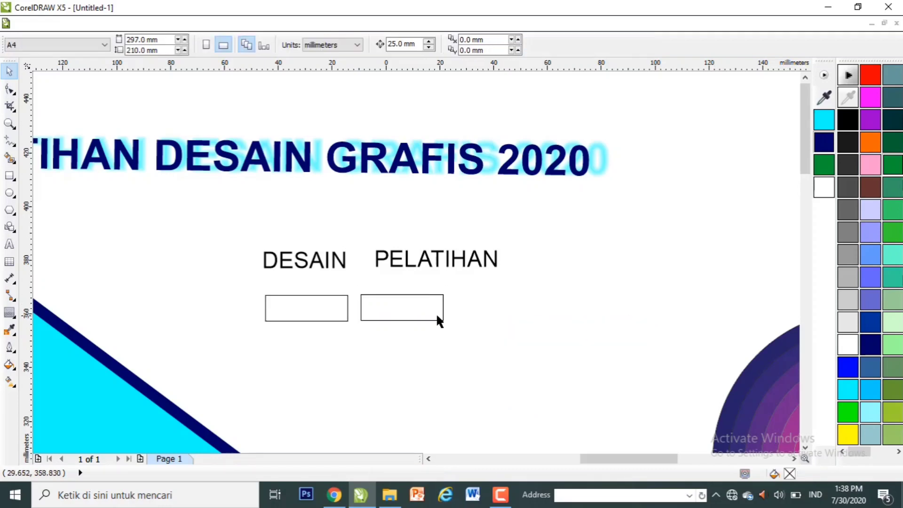
# Step: Delete the duplicate rectangle on the right, keeping only the one below DESAIN
pyautogui.click(429, 316)
pyautogui.keyDown('shift'); pyautogui.click(347, 315); pyautogui.keyUp('shift')
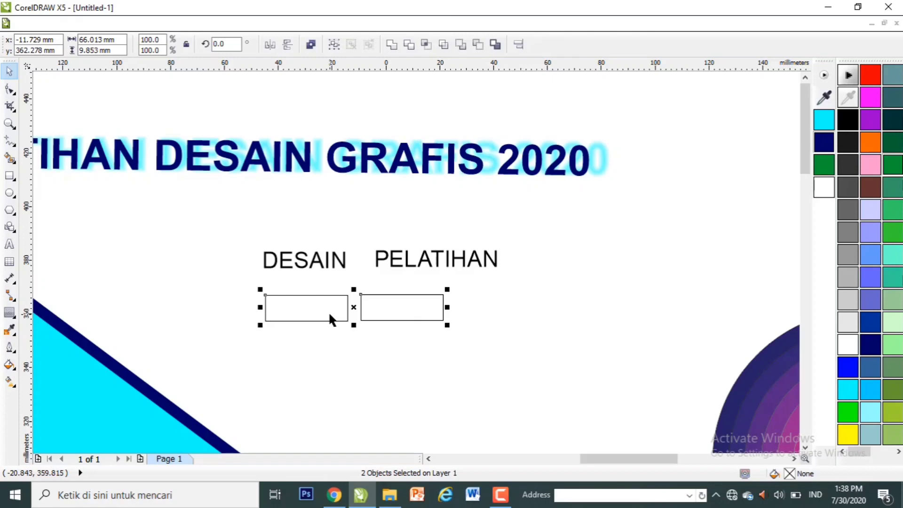
pyautogui.click(378, 341)
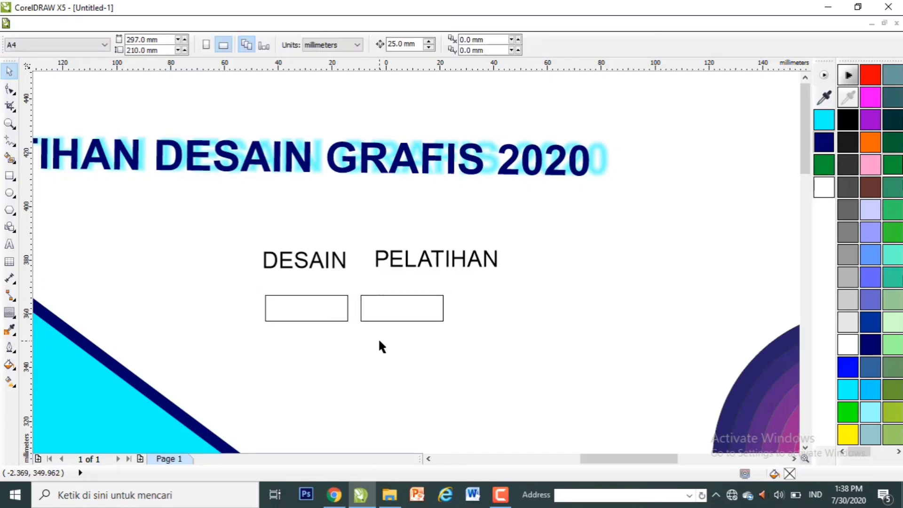
pyautogui.moveTo(476, 281); pyautogui.dragTo(357, 332)
pyautogui.press('Delete')
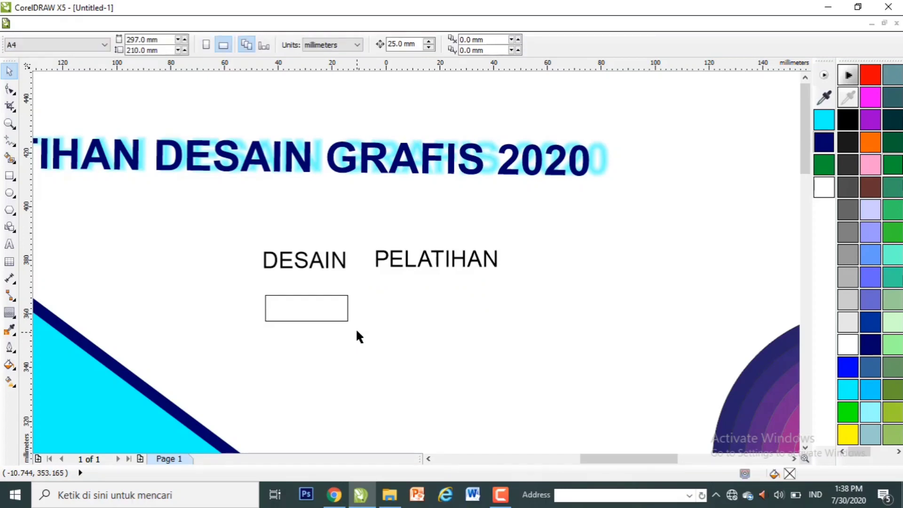
# Step: Move the word DESAIN slightly upward, to about Y 382 mm
pyautogui.click(348, 322)
pyautogui.click(371, 363)
pyautogui.click(343, 266)
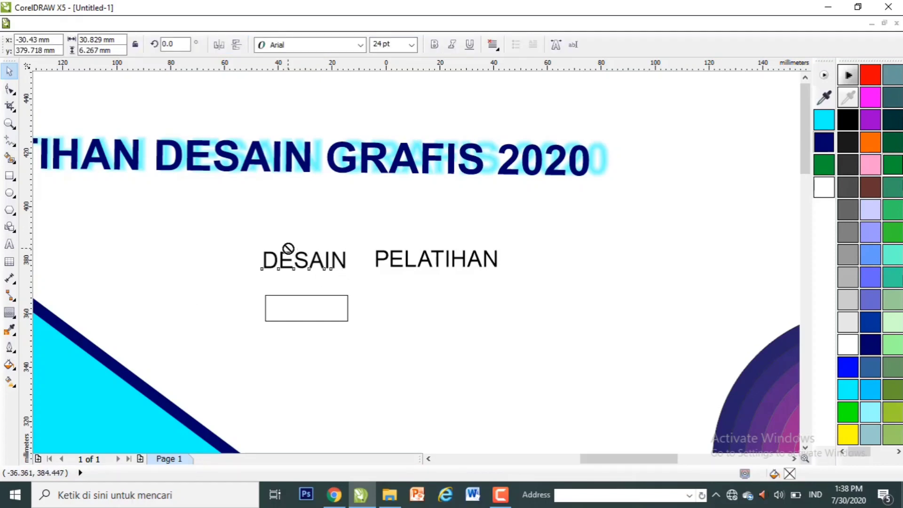
pyautogui.click(359, 268)
pyautogui.doubleClick(341, 266)
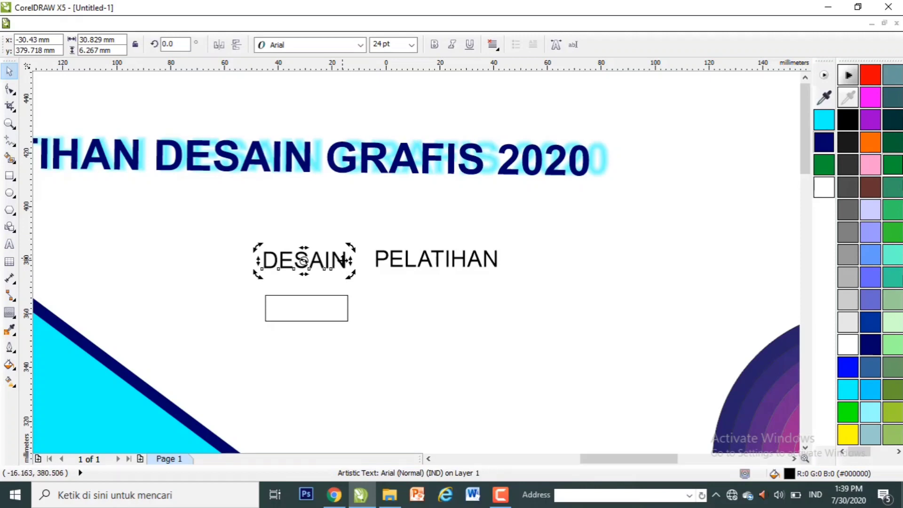
pyautogui.moveTo(341, 264)
pyautogui.mouseDown()
pyautogui.moveTo(348, 307)
pyautogui.moveTo(338, 309)
pyautogui.moveTo(342, 252)
pyautogui.mouseUp()
# Step: Enlarge the rectangle proportionally from its lower-right corner to about 101 mm by 32 mm
pyautogui.click(339, 327)
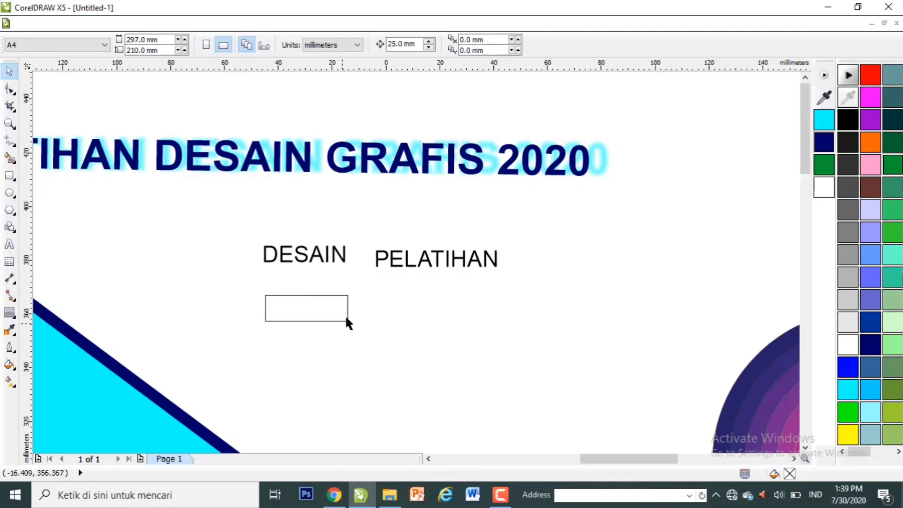
pyautogui.click(348, 320)
pyautogui.moveTo(352, 325); pyautogui.dragTo(544, 425)
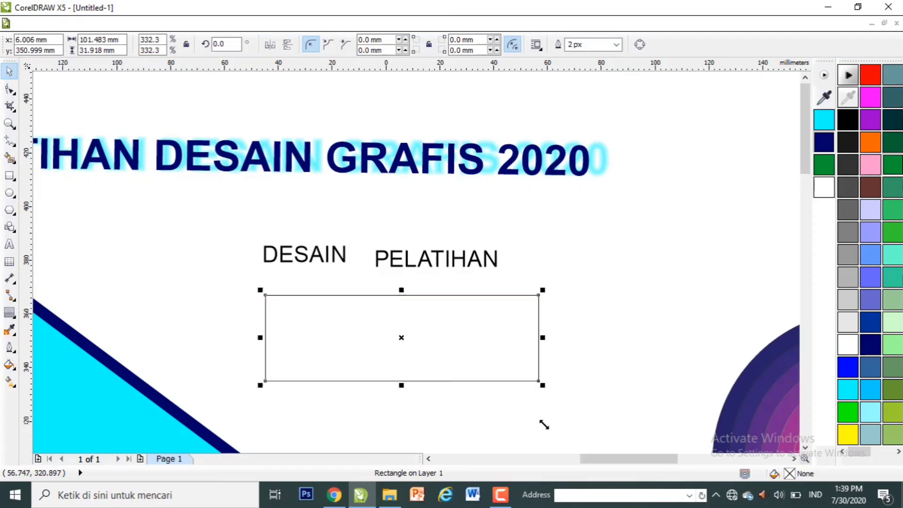
# Step: Center the word DESAIN horizontally and vertically inside the large rectangle
pyautogui.click(348, 255)
pyautogui.click(339, 256)
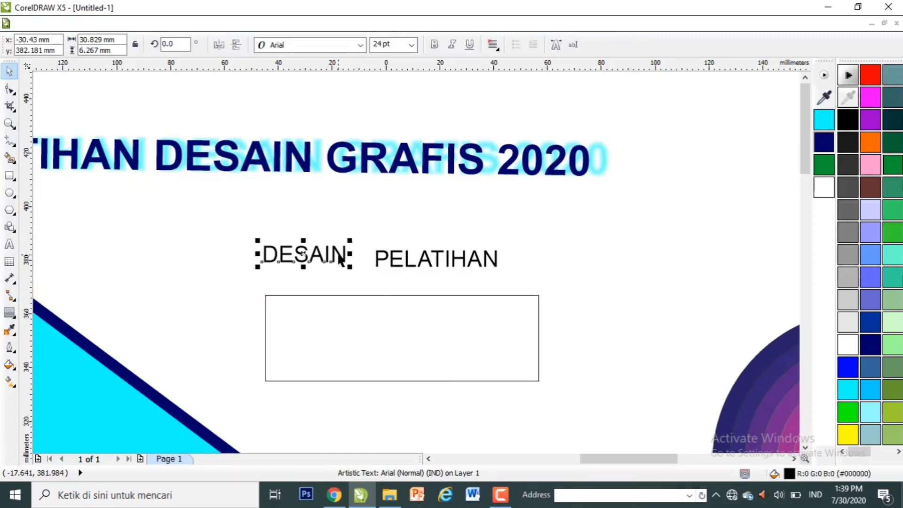
pyautogui.keyDown('shift'); pyautogui.click(357, 332); pyautogui.keyUp('shift')
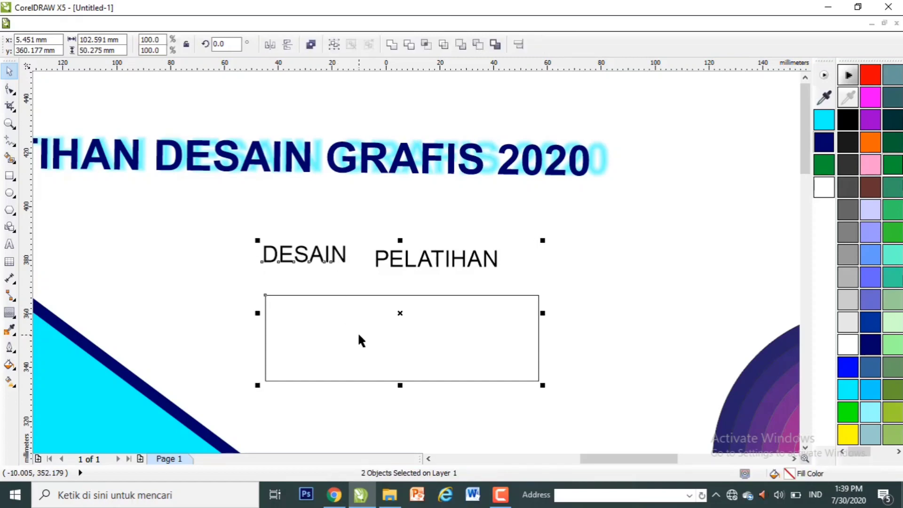
pyautogui.press('c')
pyautogui.press('e')
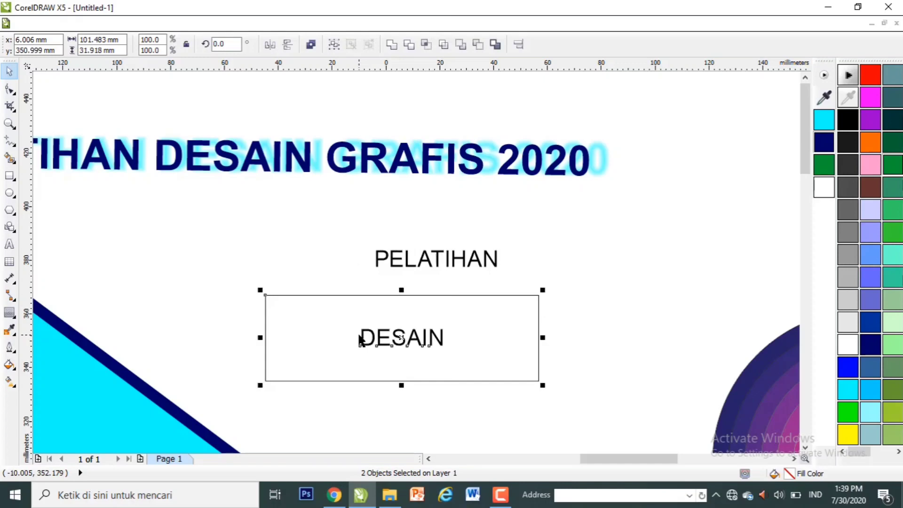
pyautogui.click(567, 339)
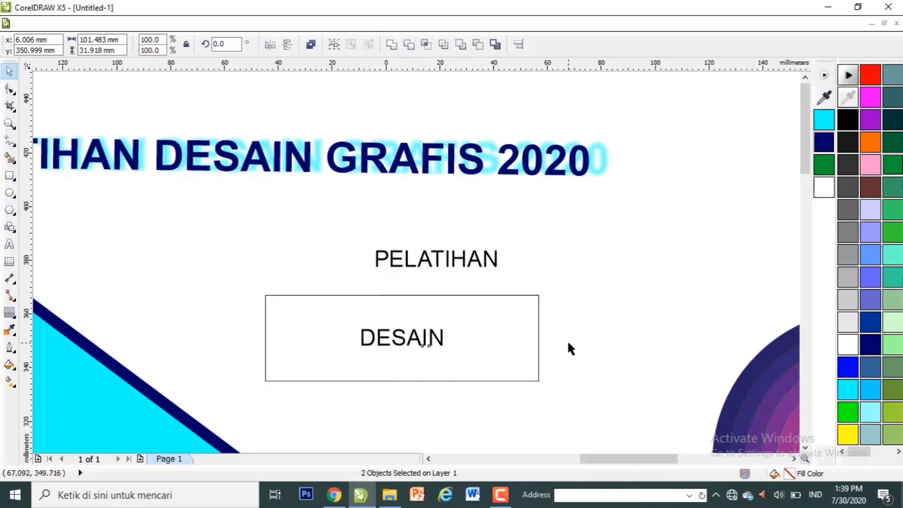
pyautogui.click(485, 328)
pyautogui.click(569, 332)
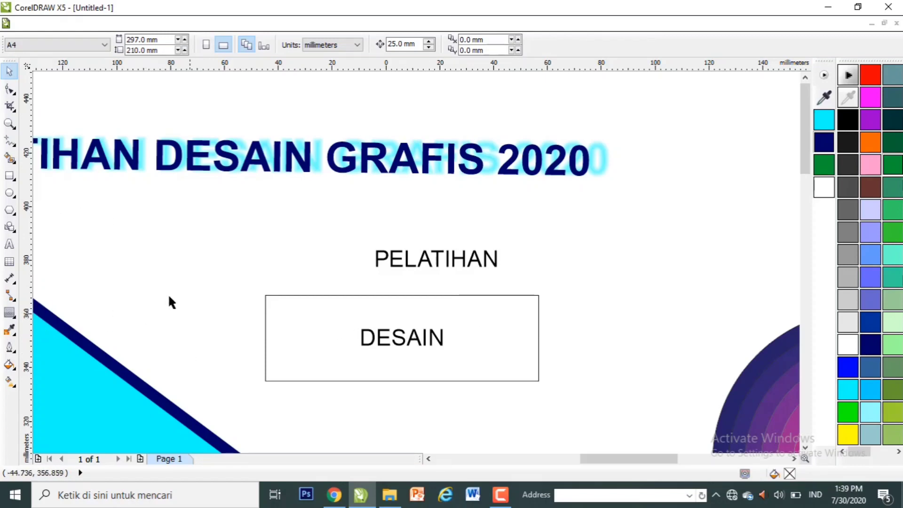
# Step: Select the rectangle around DESAIN and activate the Color Eyedropper tool
pyautogui.click(317, 315)
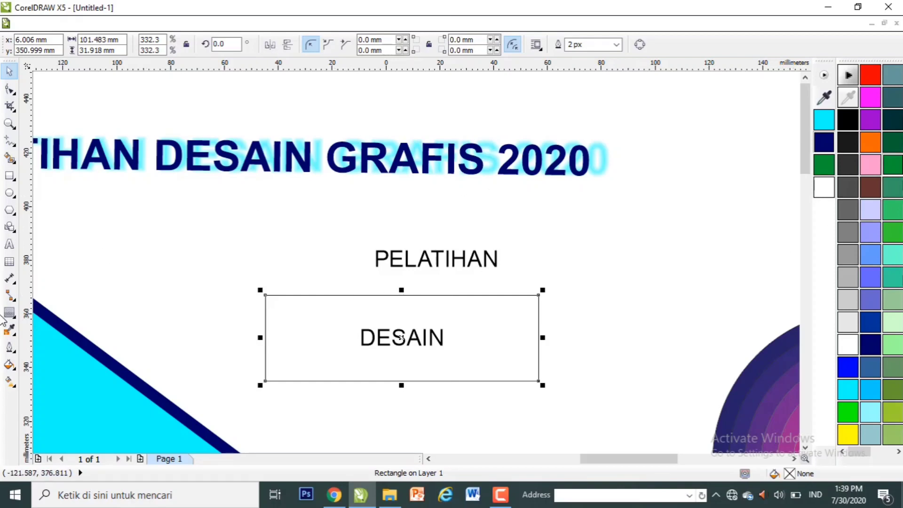
pyautogui.click(10, 330)
pyautogui.click(9, 330)
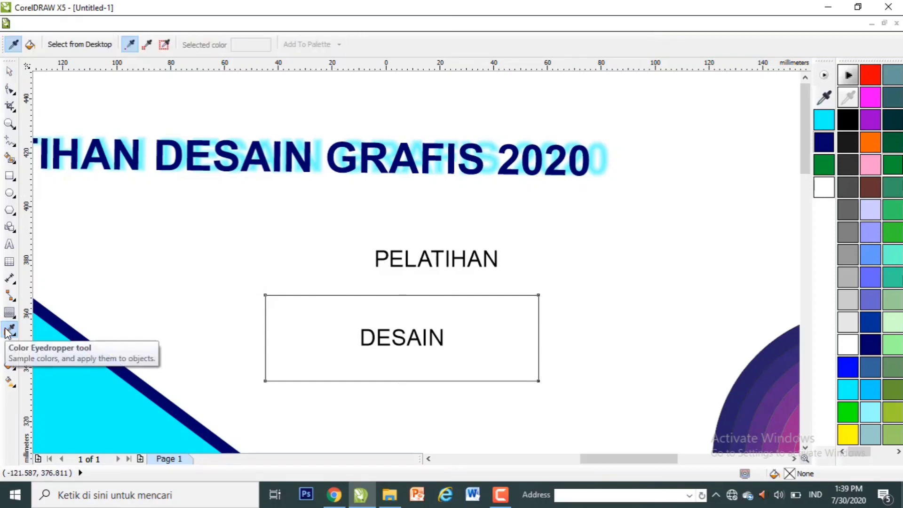
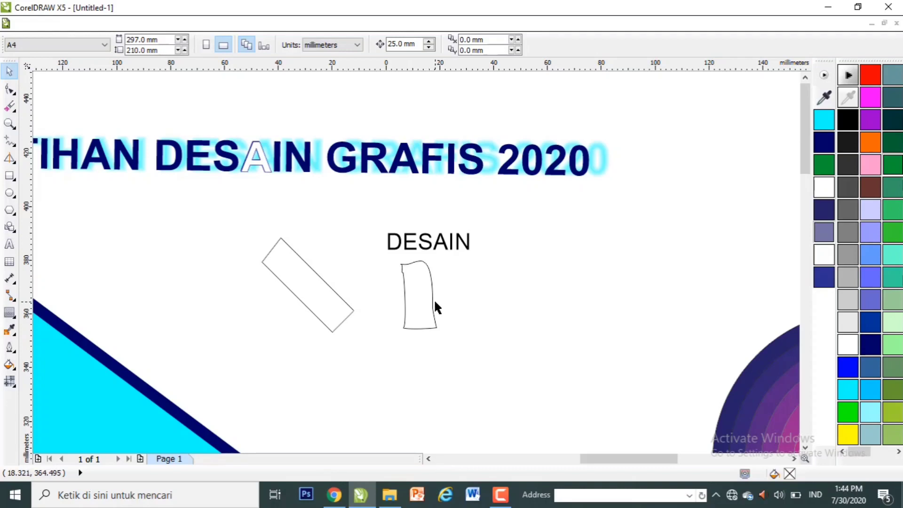
# Step: Move the curved shape below DESAIN further down, to about X 10 mm, Y 355 mm
pyautogui.moveTo(432, 302); pyautogui.dragTo(426, 334)
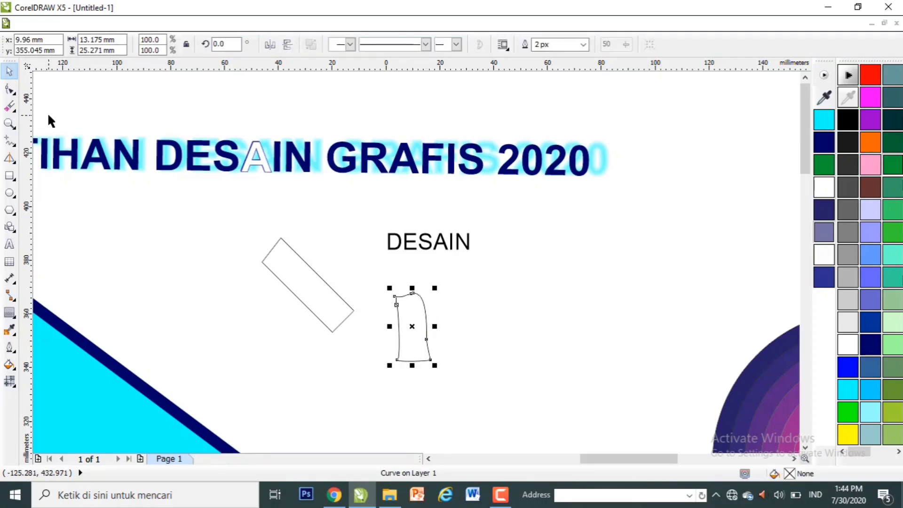
# Step: Draw a closed four-sided Bézier outline right of the curved shape, about 15 mm wide at its upper edge and 32 mm tall
pyautogui.click(20, 152)
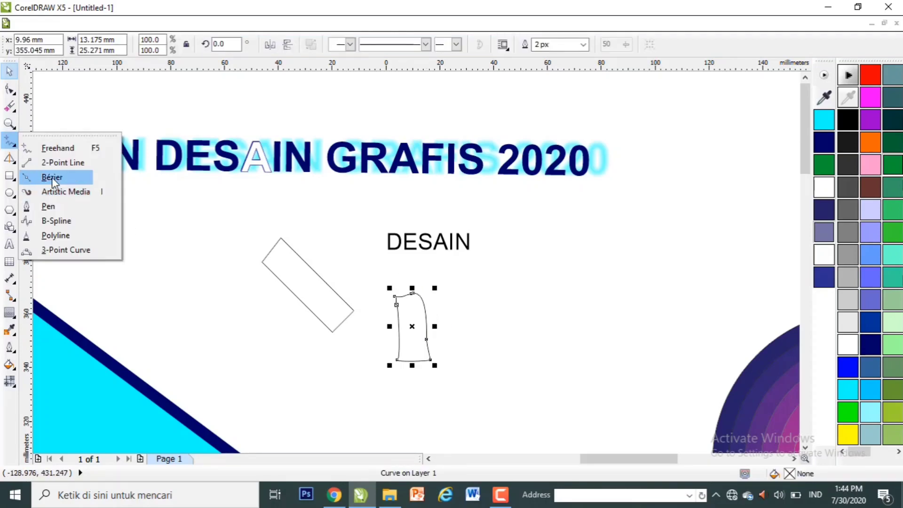
pyautogui.click(52, 177)
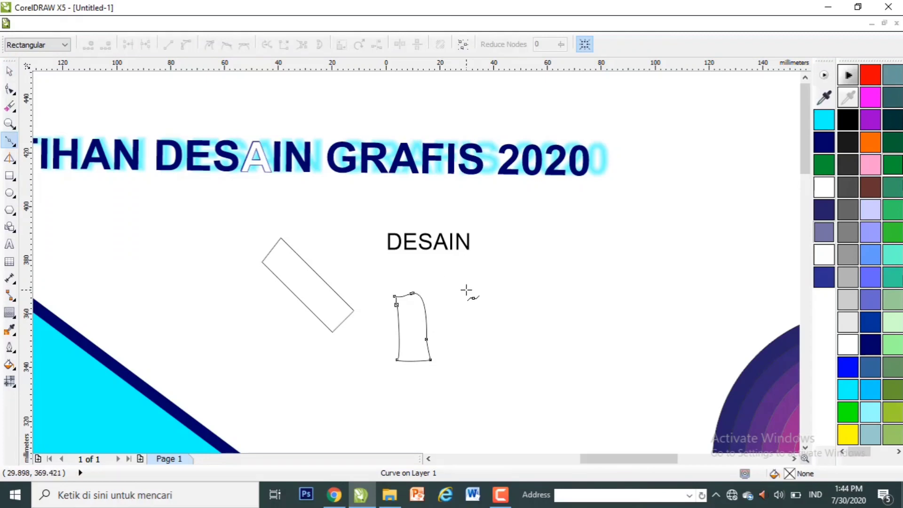
pyautogui.click(473, 375)
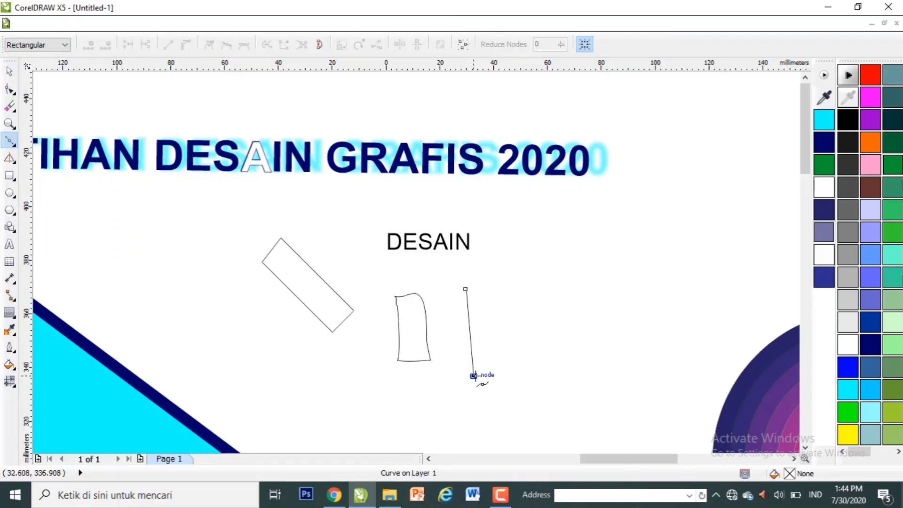
pyautogui.click(519, 372)
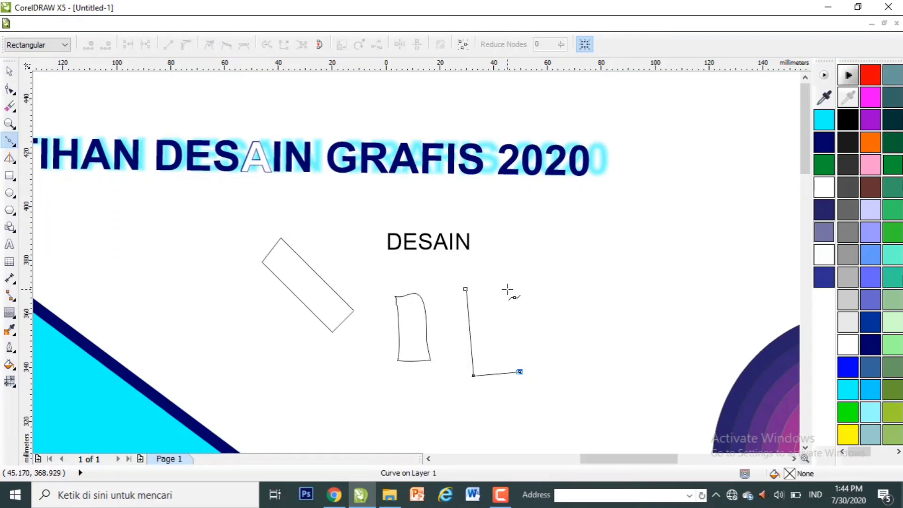
pyautogui.click(507, 289)
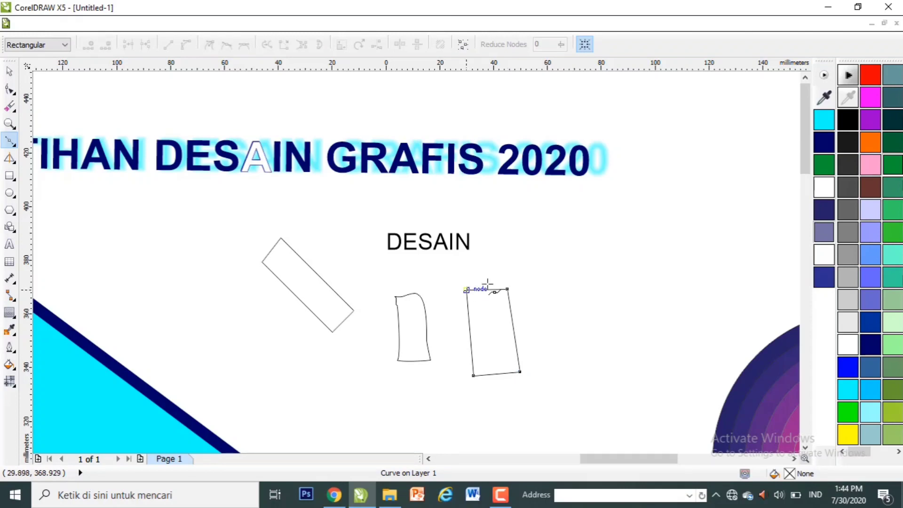
# Step: Move the four-sided outline closer to the curved shape below the DESAIN text
pyautogui.click(488, 282)
pyautogui.press('space')
pyautogui.moveTo(506, 289); pyautogui.dragTo(482, 318)
pyautogui.click(530, 323)
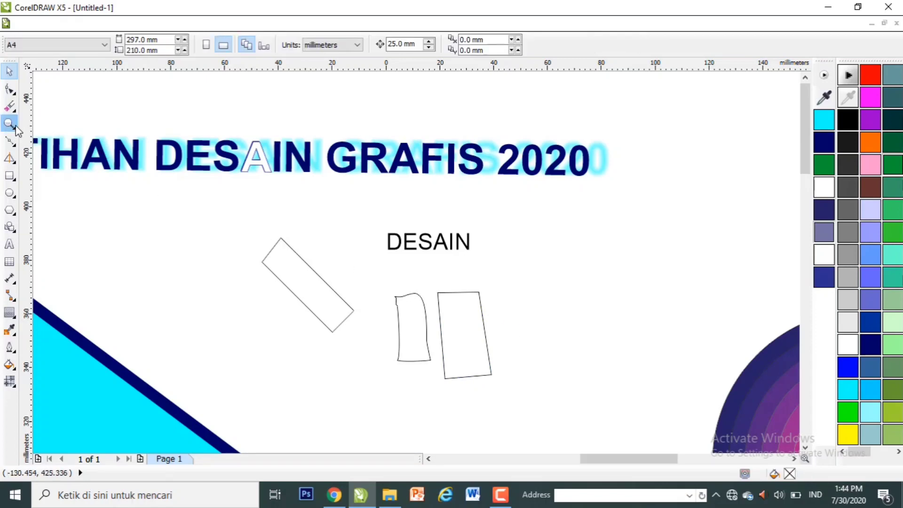
# Step: Delete the four-sided outline and the curved shape below the DESAIN text
pyautogui.click(459, 314)
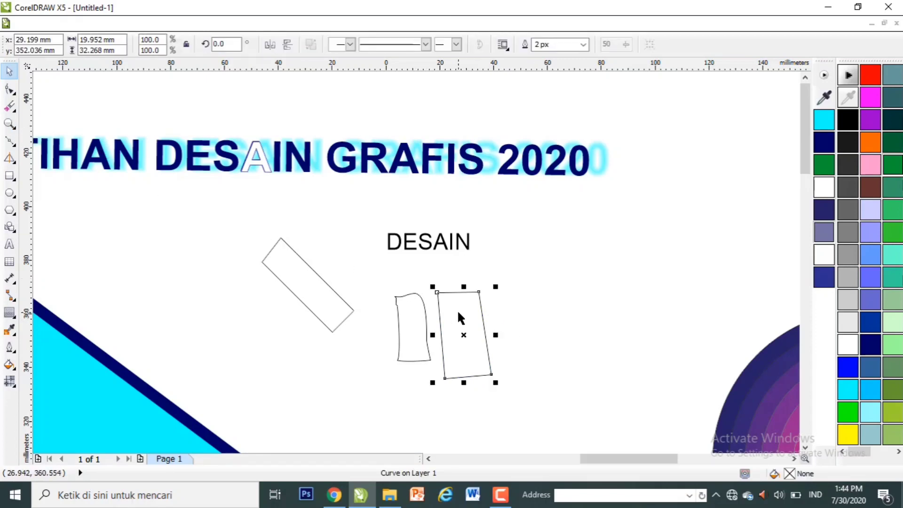
pyautogui.click(10, 141)
pyautogui.press('space')
pyautogui.press('Delete')
pyautogui.click(416, 328)
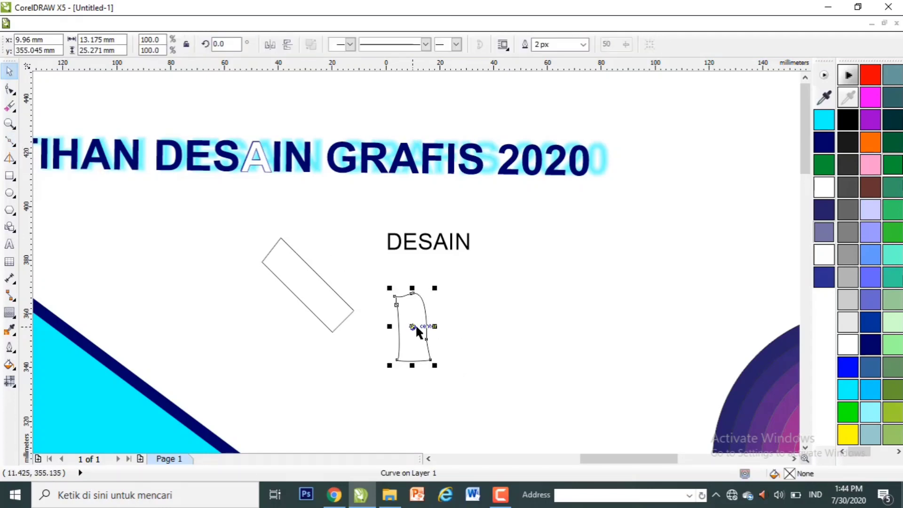
pyautogui.press('Delete')
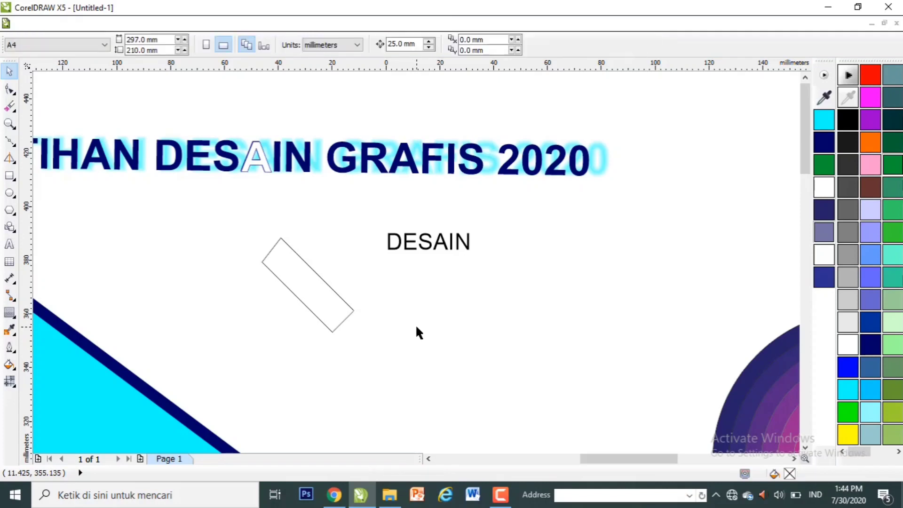
# Step: Draw a wavy Artistic Media brush stroke about 32 mm wide below the DESAIN text using the blue Splatter stroke
pyautogui.click(12, 142)
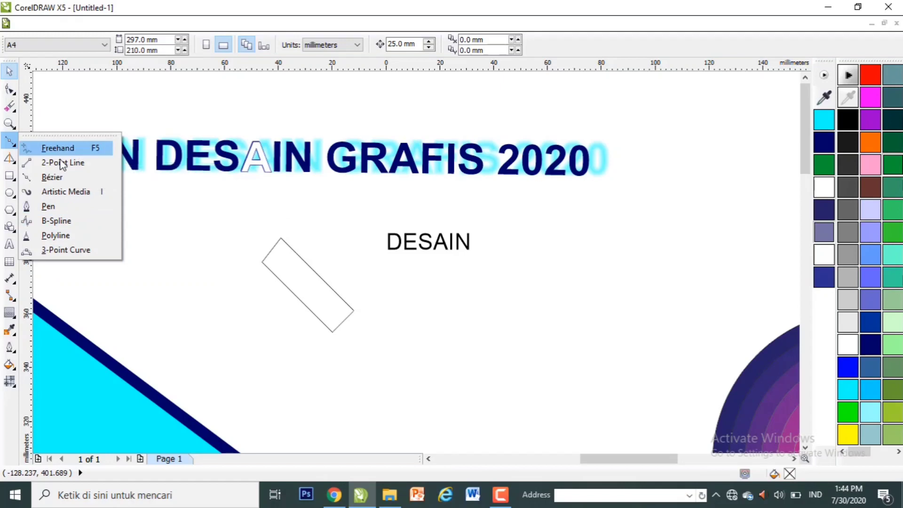
pyautogui.click(64, 192)
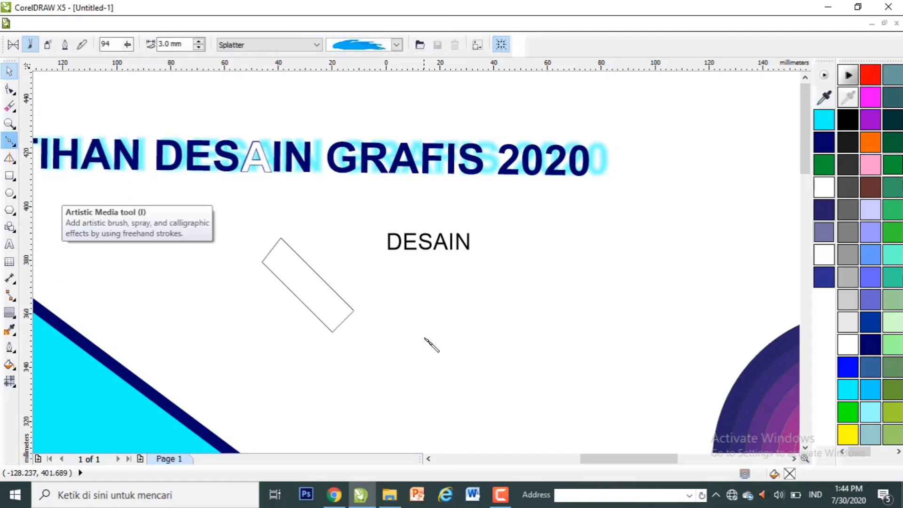
pyautogui.moveTo(444, 315); pyautogui.dragTo(507, 319)
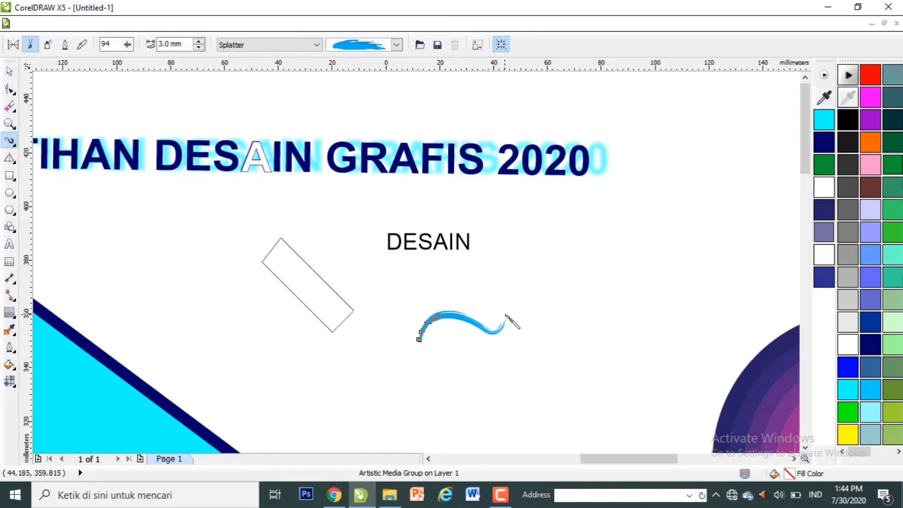
pyautogui.click(396, 44)
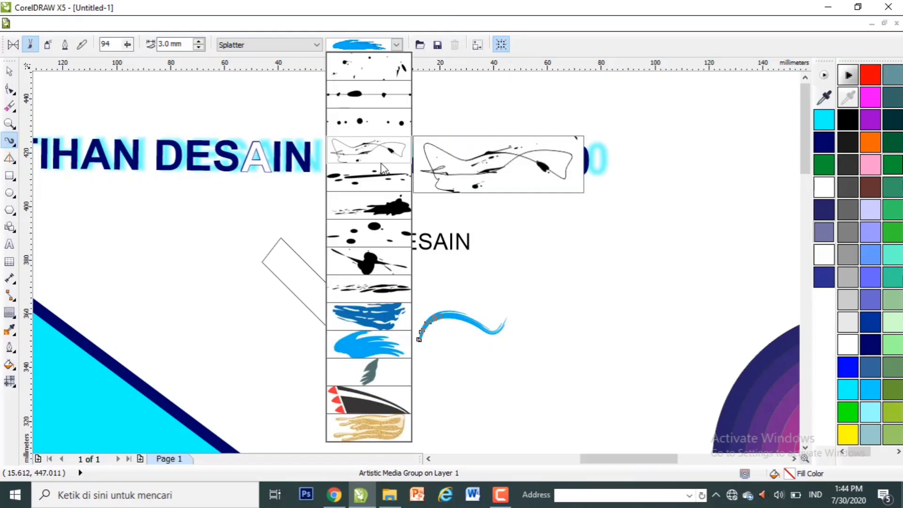
pyautogui.click(286, 45)
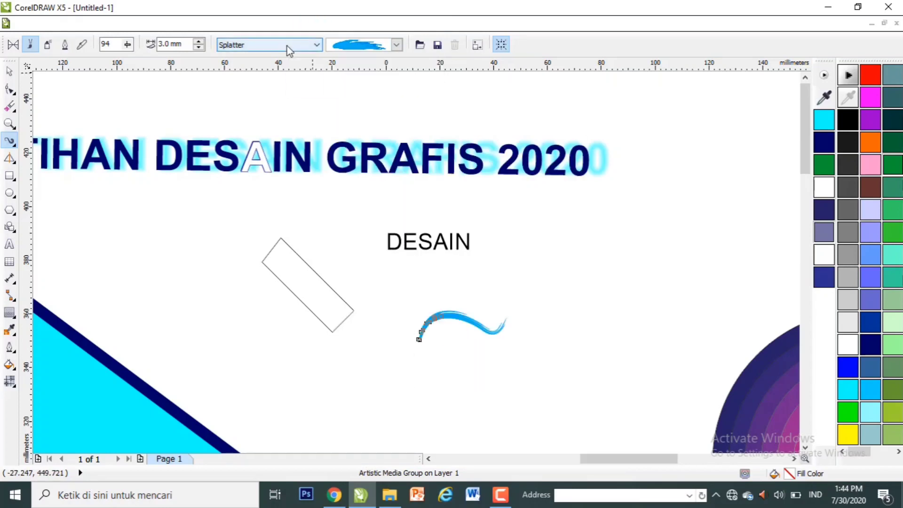
pyautogui.click(297, 44)
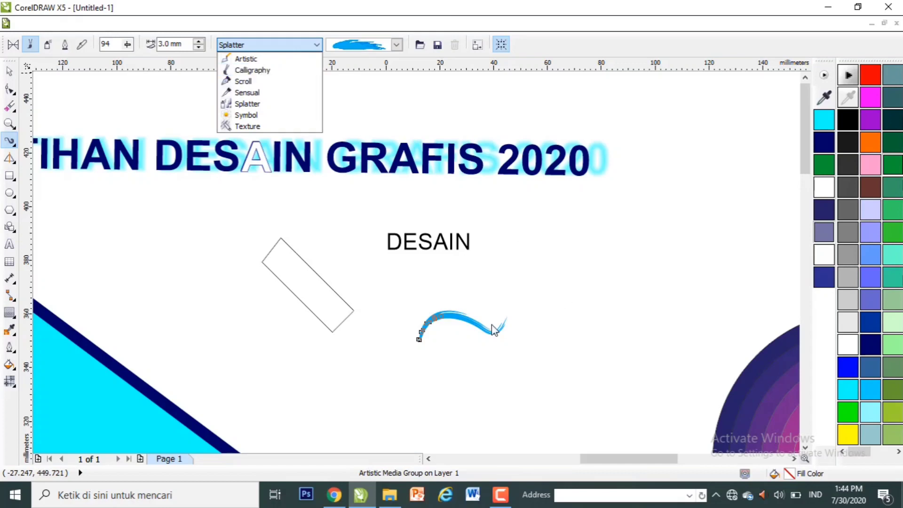
pyautogui.click(471, 357)
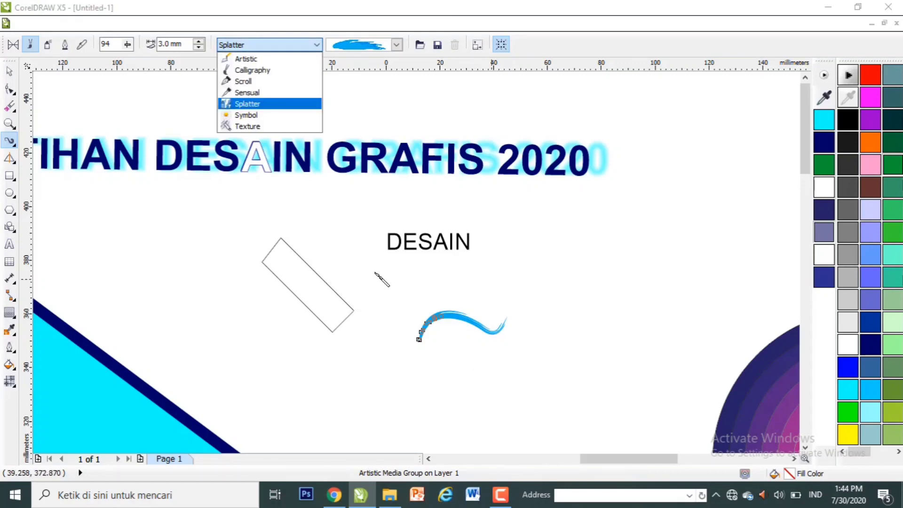
# Step: Move the blue brush stroke so it sits just above the end of the DESAIN text
pyautogui.click(9, 72)
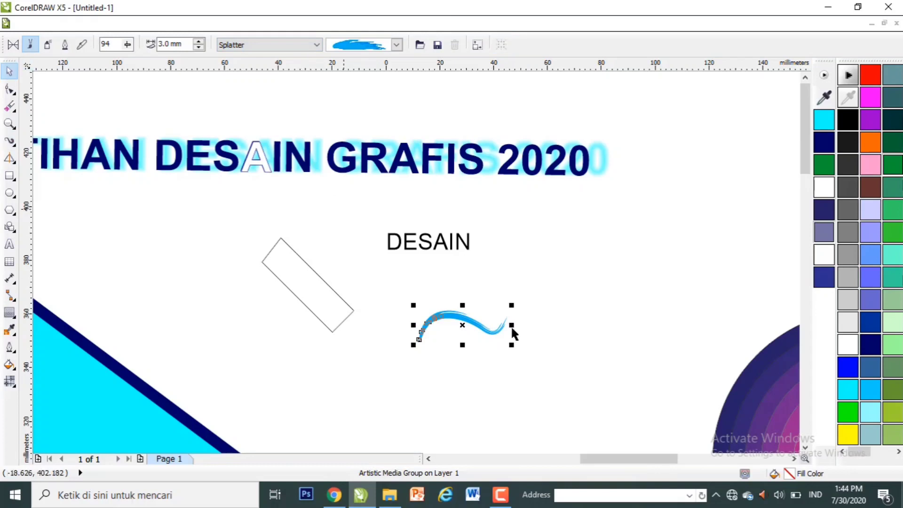
pyautogui.moveTo(497, 308); pyautogui.dragTo(565, 210)
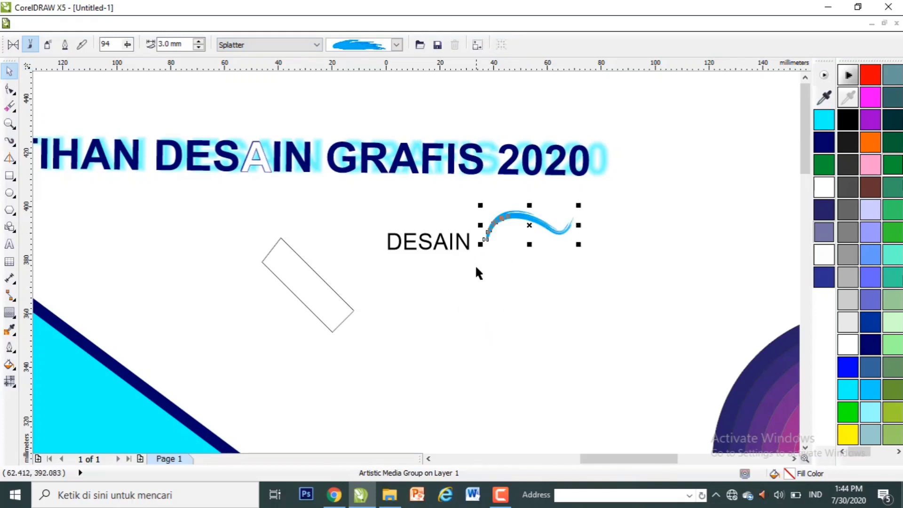
pyautogui.click(478, 269)
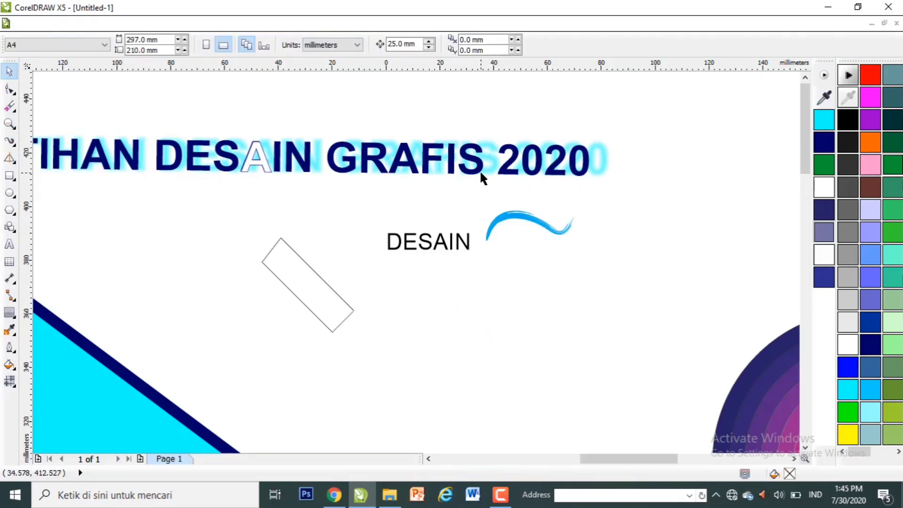
pyautogui.moveTo(519, 219); pyautogui.dragTo(475, 208)
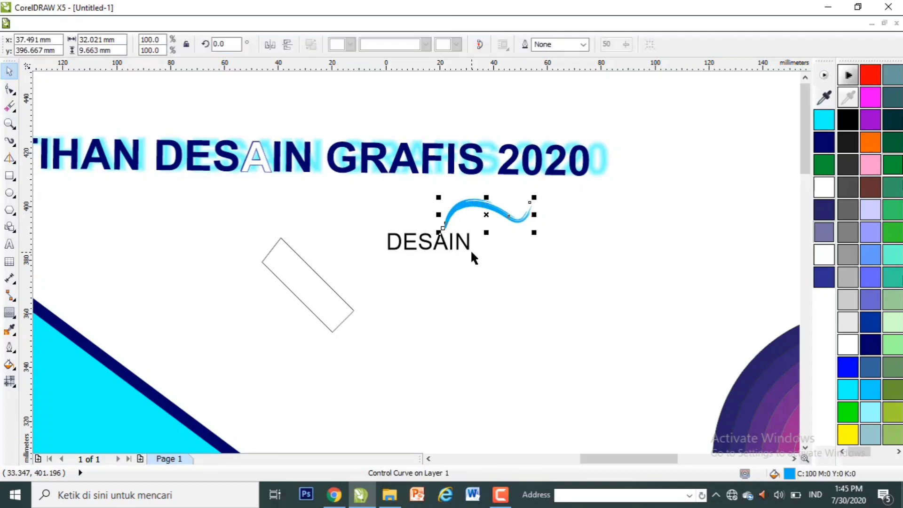
pyautogui.click(464, 248)
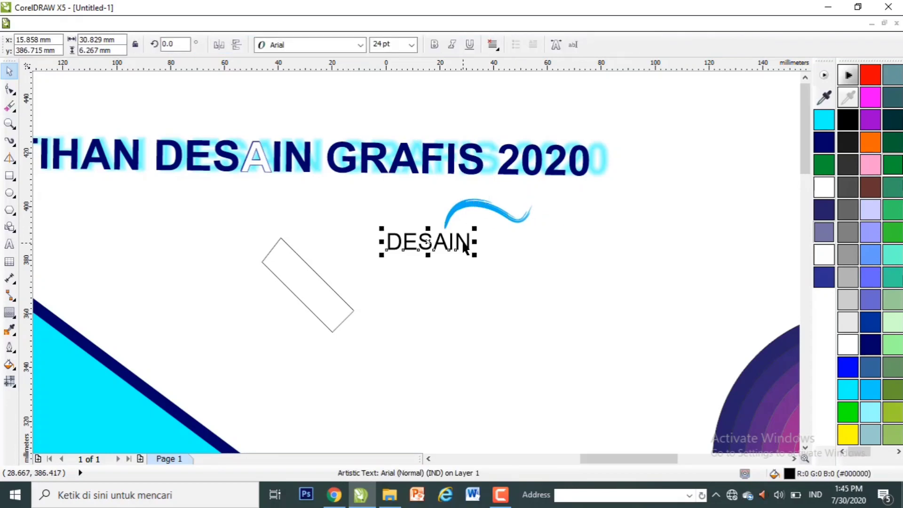
pyautogui.click(473, 308)
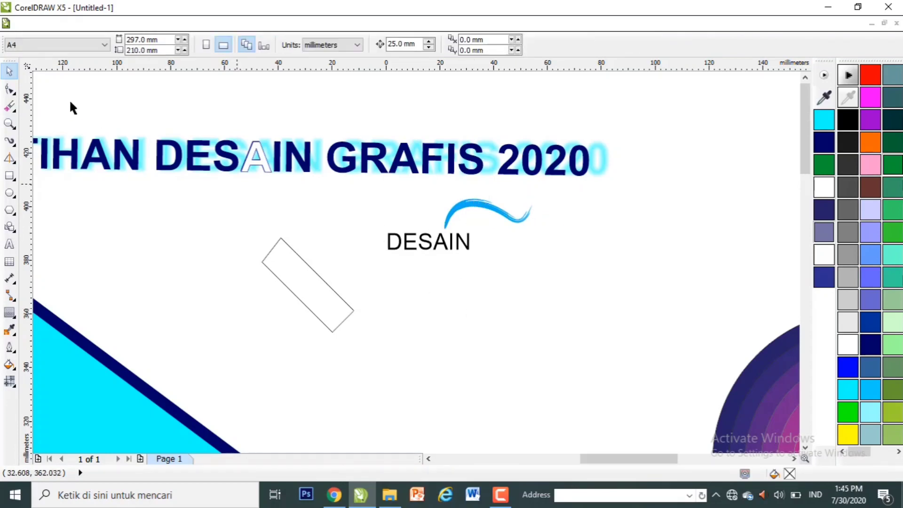
pyautogui.click(15, 94)
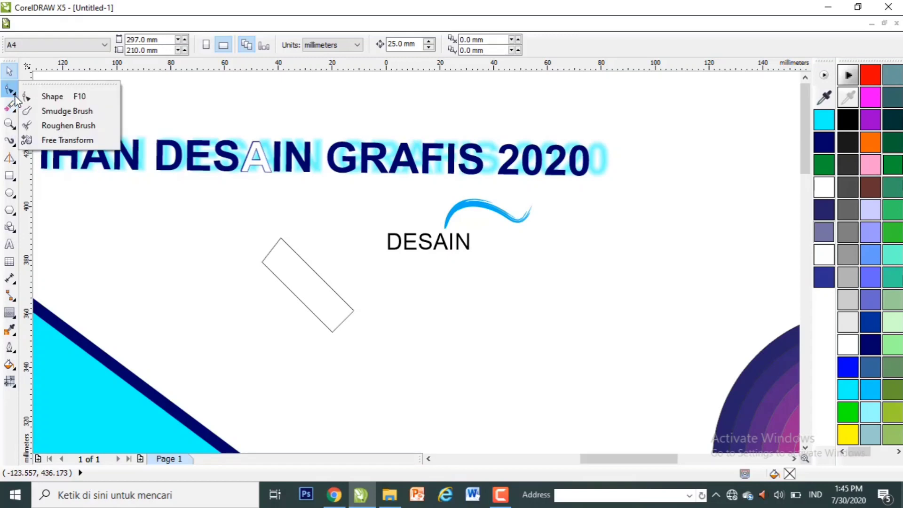
pyautogui.click(12, 126)
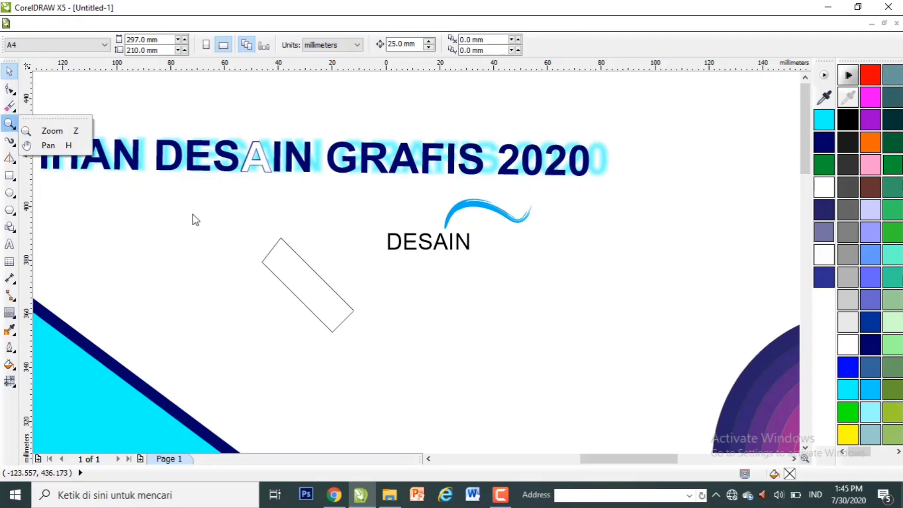
pyautogui.click(194, 238)
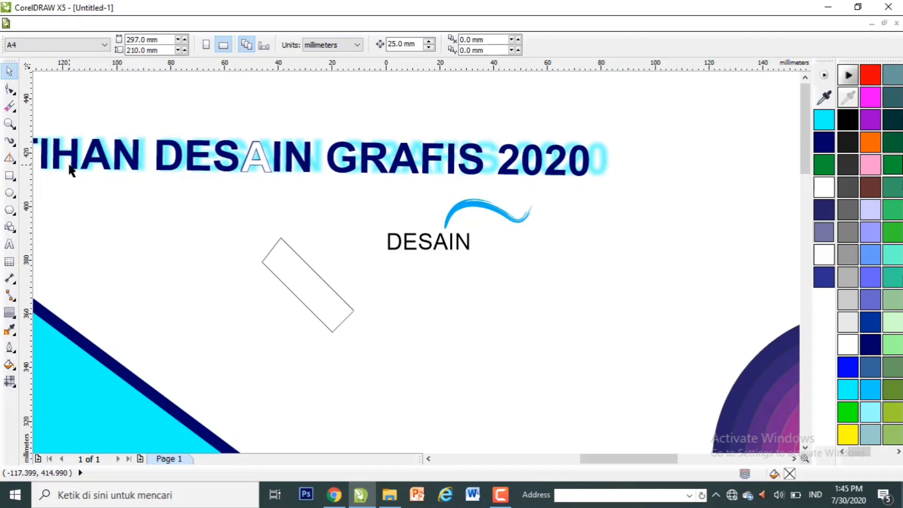
# Step: Draw a closed six-sided Bézier polygon about 58 mm wide and 22 mm high below the DESAIN text
pyautogui.click(14, 146)
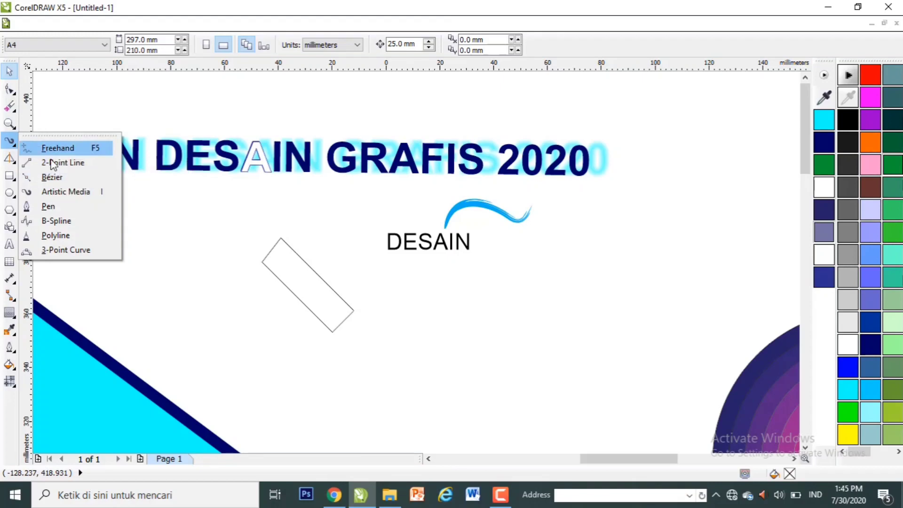
pyautogui.click(83, 175)
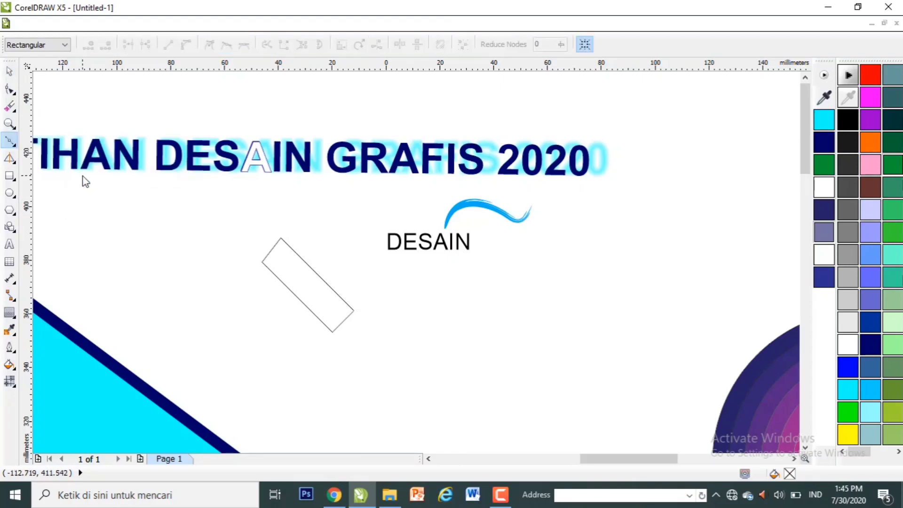
pyautogui.click(422, 353)
pyautogui.click(484, 313)
pyautogui.click(560, 306)
pyautogui.click(578, 362)
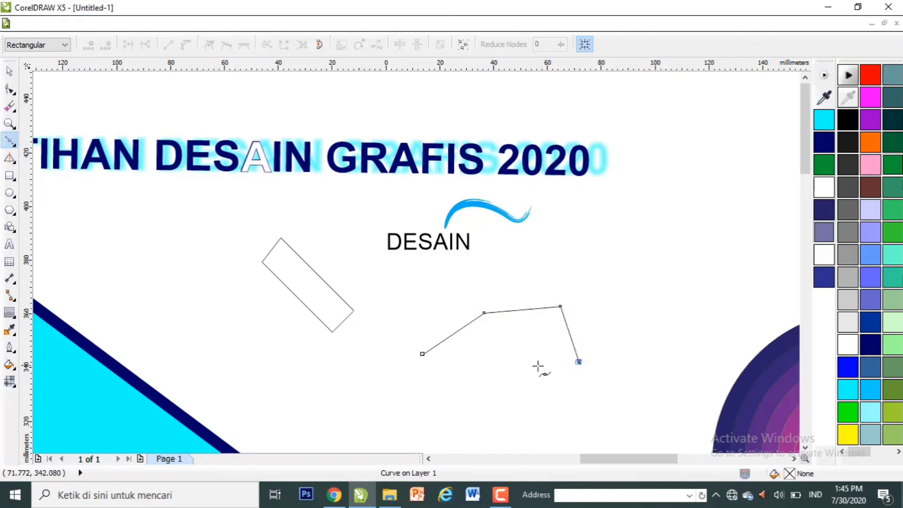
pyautogui.click(532, 364)
pyautogui.click(445, 351)
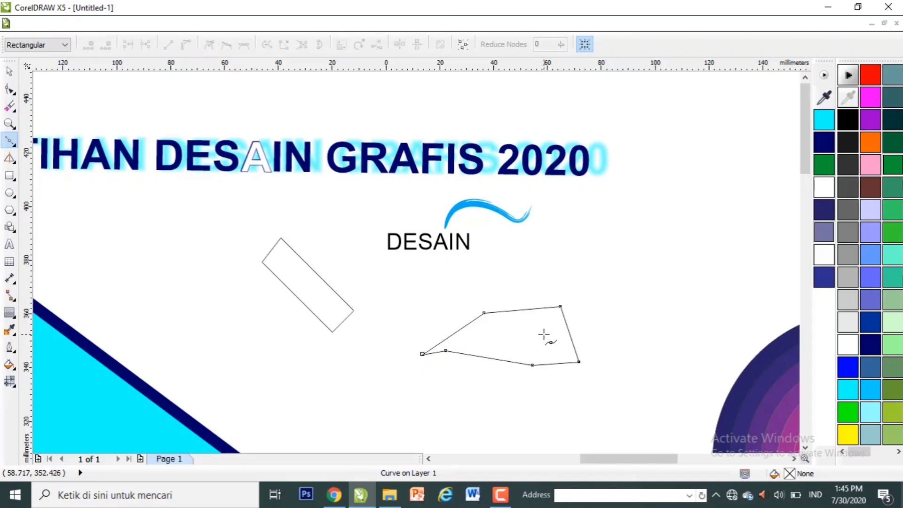
# Step: Fill the six-sided polygon with cyan and position it just below the DESAIN text
pyautogui.press('space')
pyautogui.moveTo(544, 335); pyautogui.dragTo(516, 320)
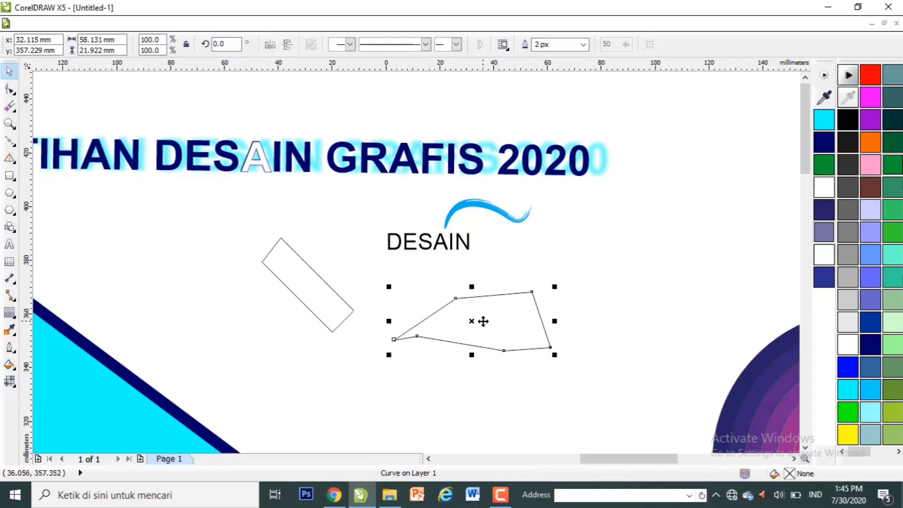
pyautogui.moveTo(481, 318); pyautogui.dragTo(440, 344)
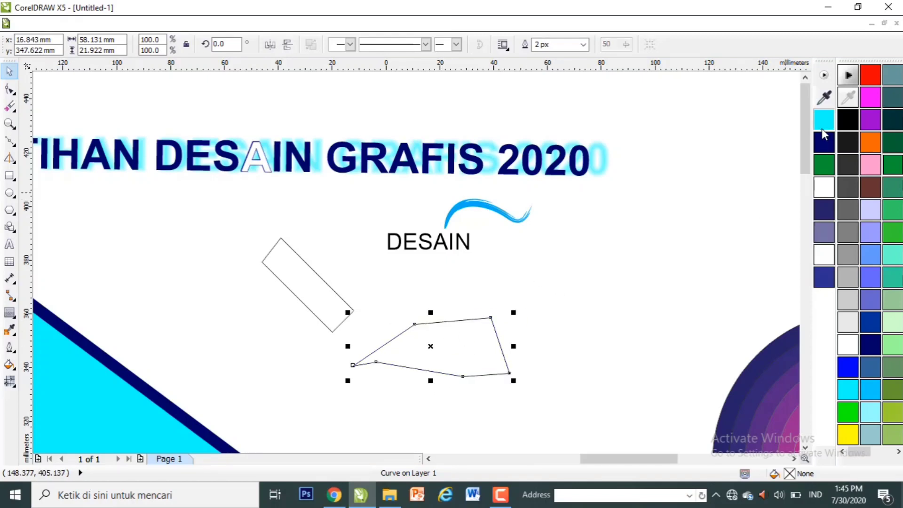
pyautogui.click(822, 128)
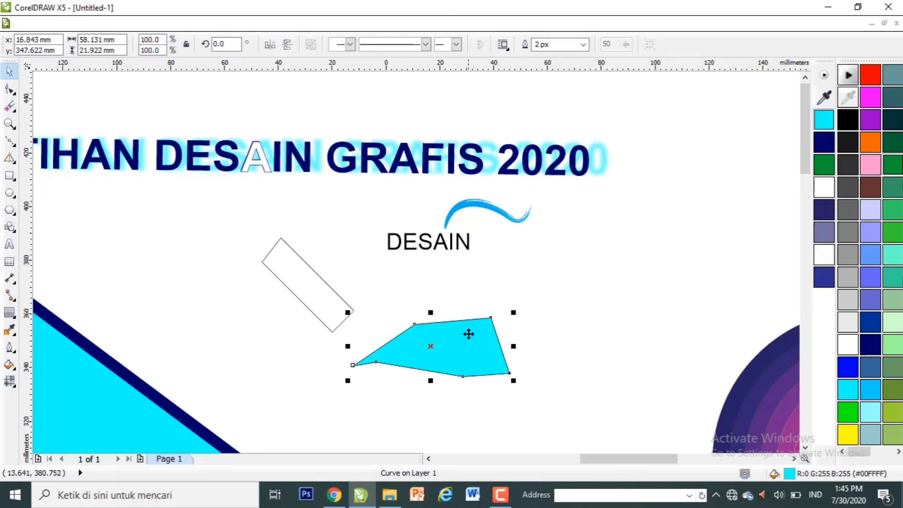
pyautogui.moveTo(467, 331); pyautogui.dragTo(503, 301)
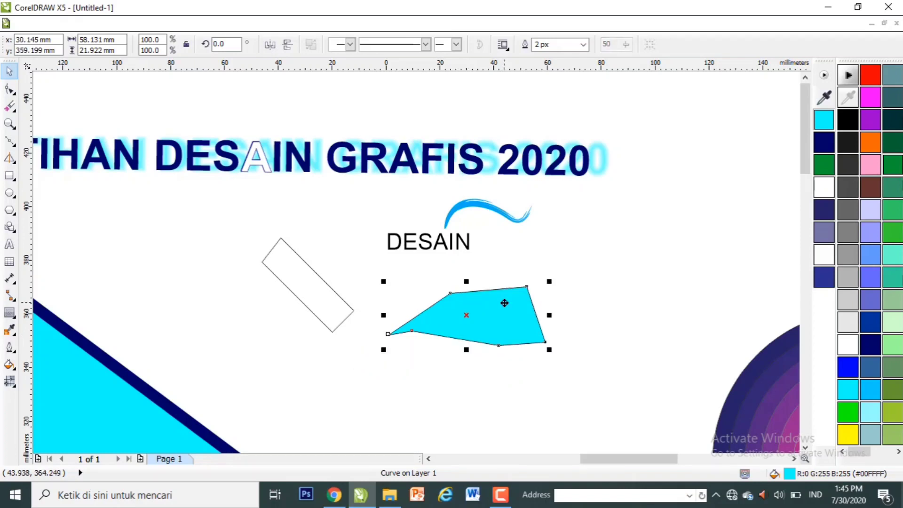
# Step: Draw an open five-node Bézier outline about 26 mm wide and 47 mm high to the right of the cyan polygon
pyautogui.click(9, 141)
pyautogui.click(592, 227)
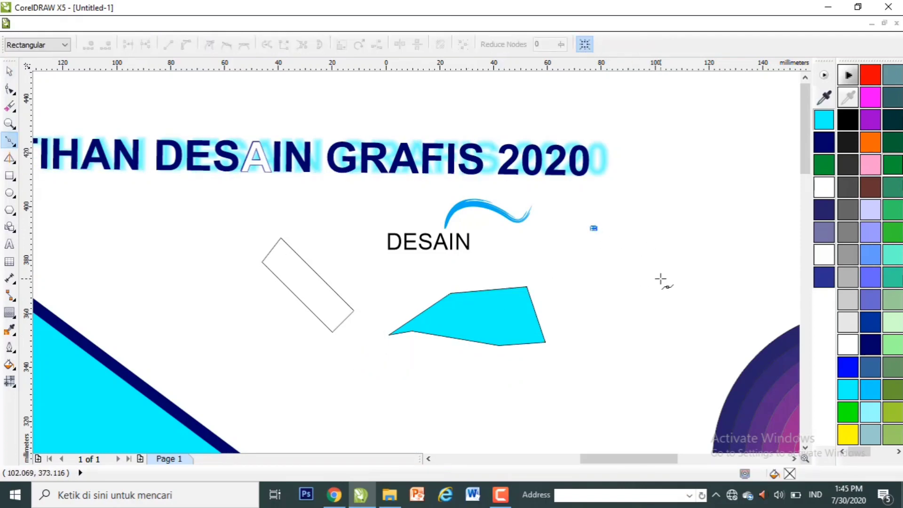
pyautogui.click(660, 278)
pyautogui.click(663, 353)
pyautogui.click(614, 277)
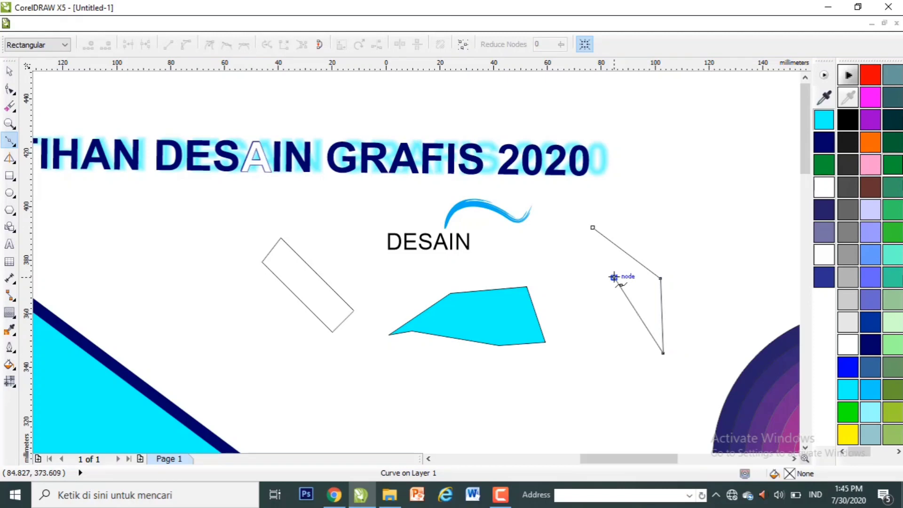
pyautogui.click(608, 234)
pyautogui.press('space')
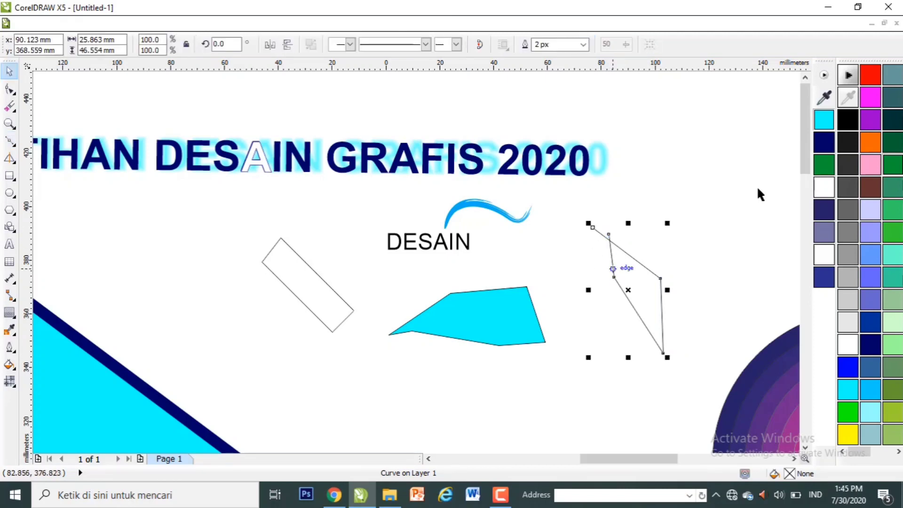
# Step: Assign the cyan fill colour to the open five-node outline
pyautogui.doubleClick(830, 119)
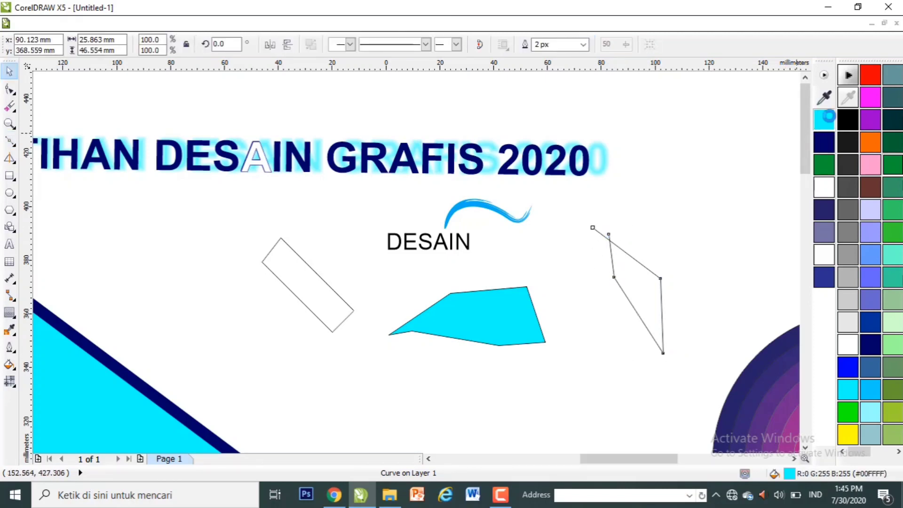
pyautogui.click(577, 87)
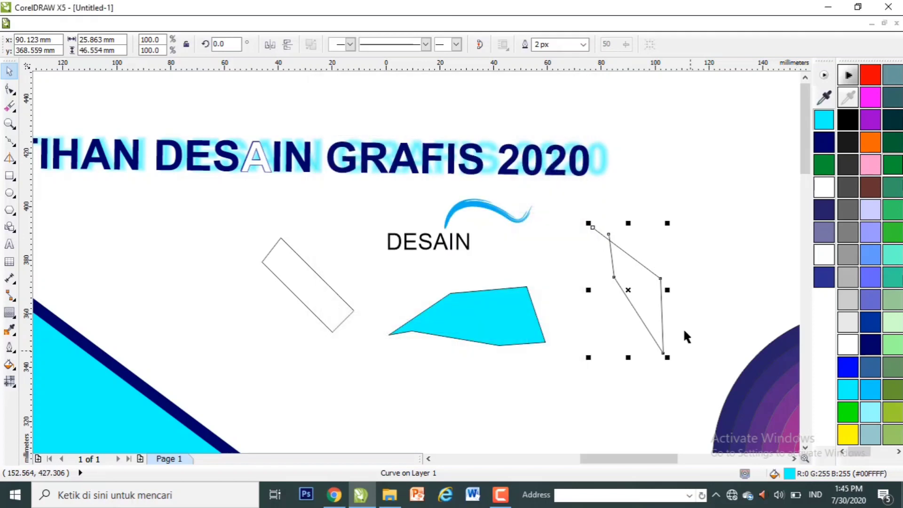
pyautogui.click(683, 328)
# Step: Close the open outline by moving its end node onto its start node with the Shape tool
pyautogui.click(632, 277)
pyautogui.press('F10')
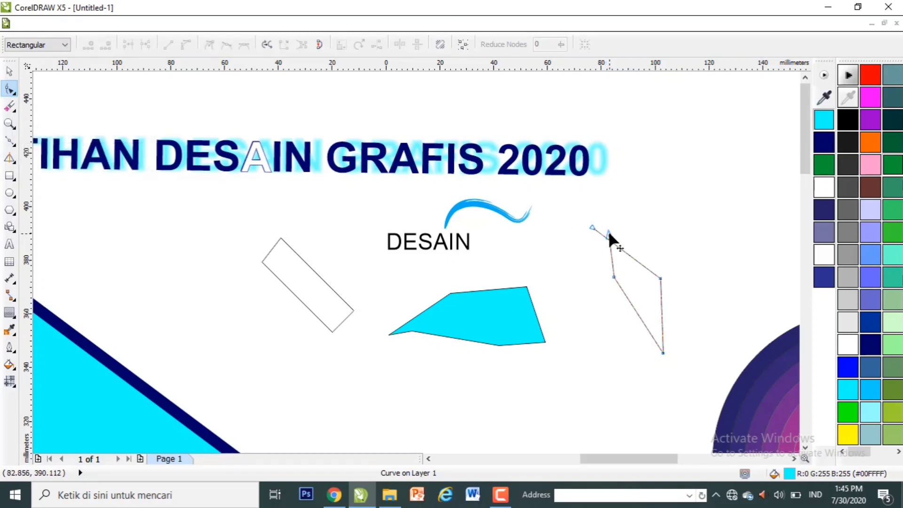
pyautogui.moveTo(608, 234); pyautogui.dragTo(601, 227)
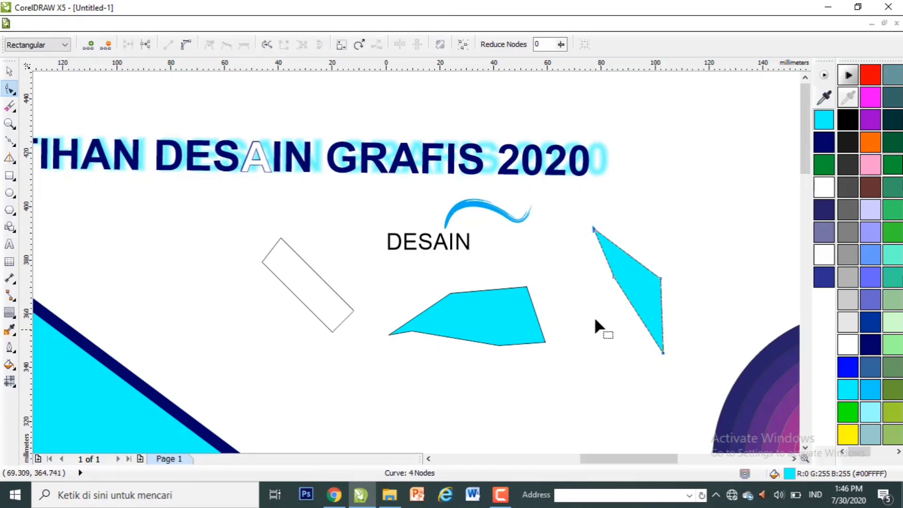
# Step: Delete the four-sided cyan shape and the cyan polygon below the DESAIN text
pyautogui.press('space')
pyautogui.moveTo(618, 268); pyautogui.dragTo(602, 252)
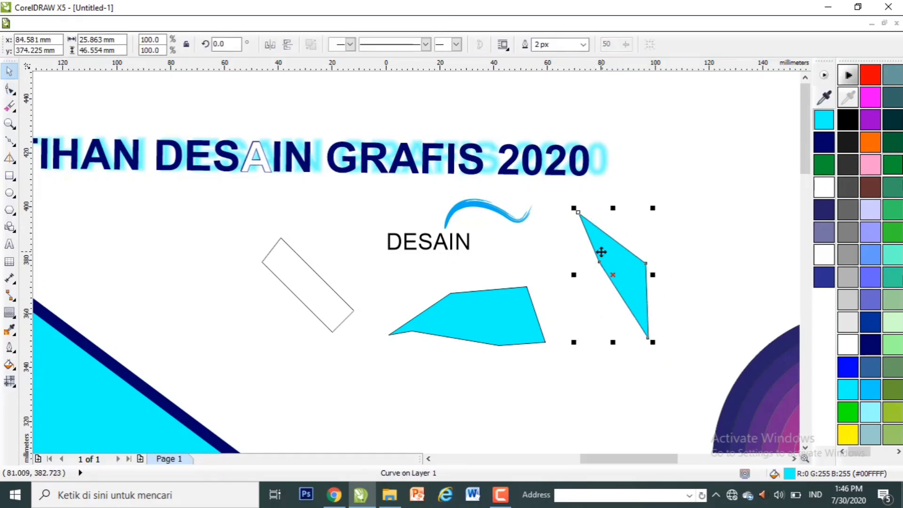
pyautogui.press('Delete')
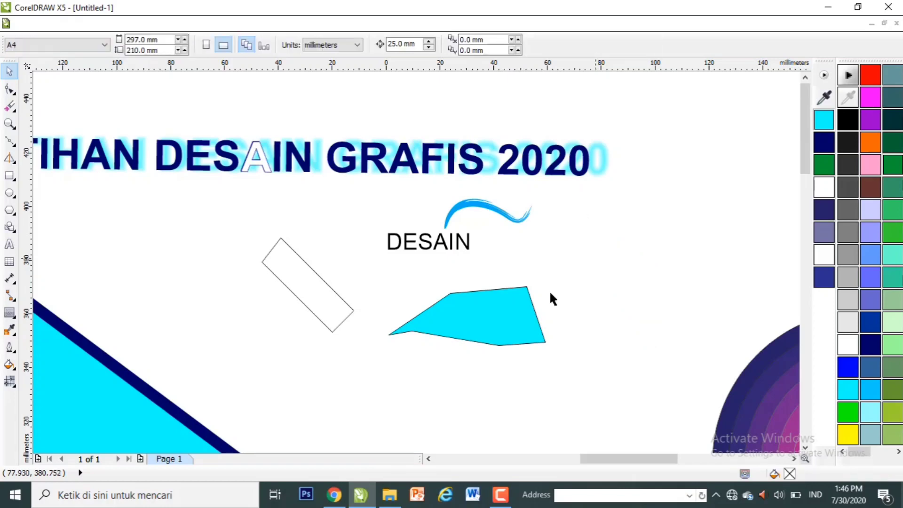
pyautogui.click(482, 331)
pyautogui.press('Delete')
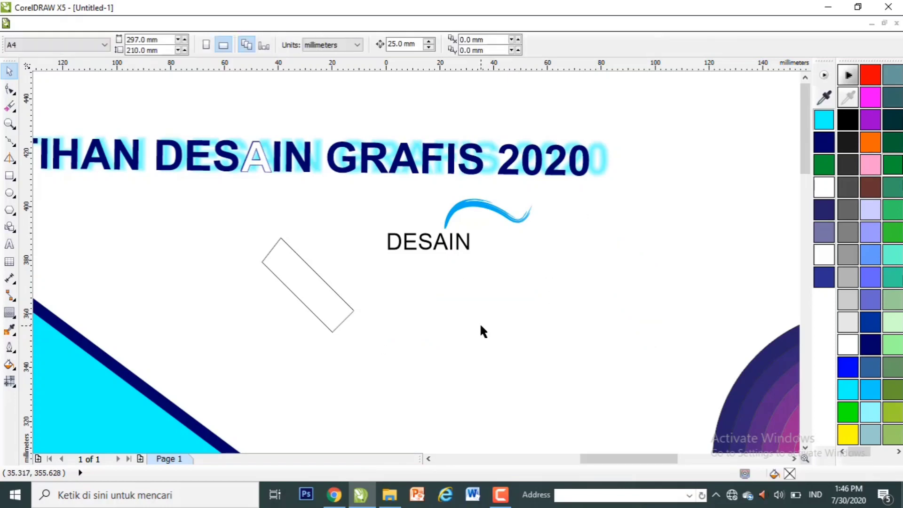
# Step: Bring the square yellow-and-dark geometric image from File Explorer into the drawing and place it below the DESAIN text
pyautogui.click(389, 495)
pyautogui.moveTo(579, 185); pyautogui.dragTo(488, 301)
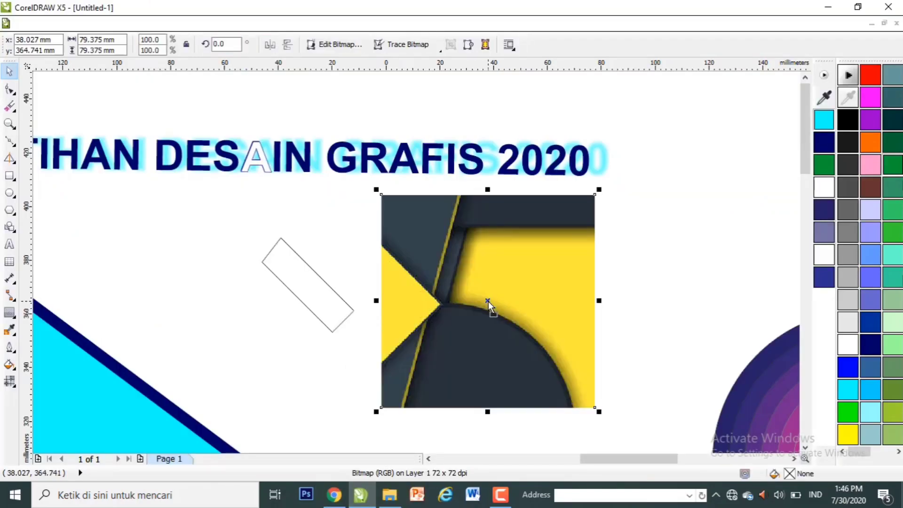
pyautogui.moveTo(573, 298); pyautogui.dragTo(599, 386)
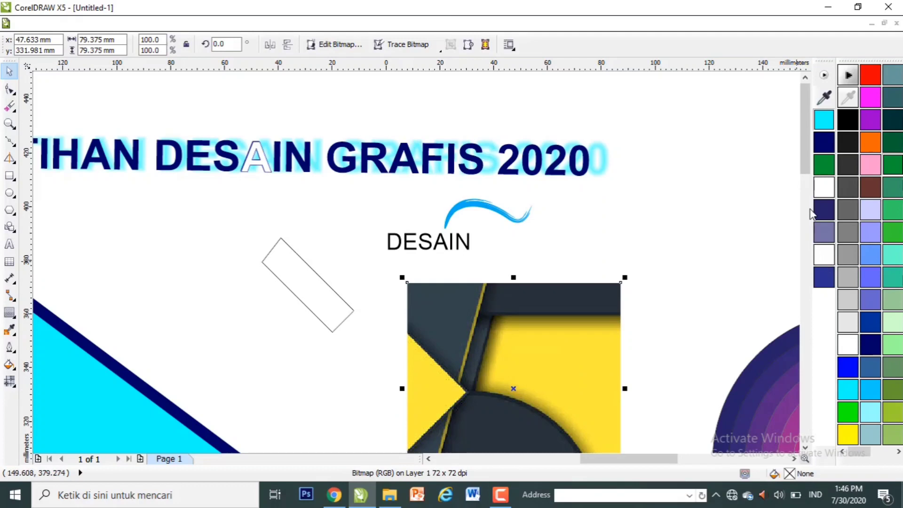
pyautogui.moveTo(802, 128); pyautogui.dragTo(802, 154)
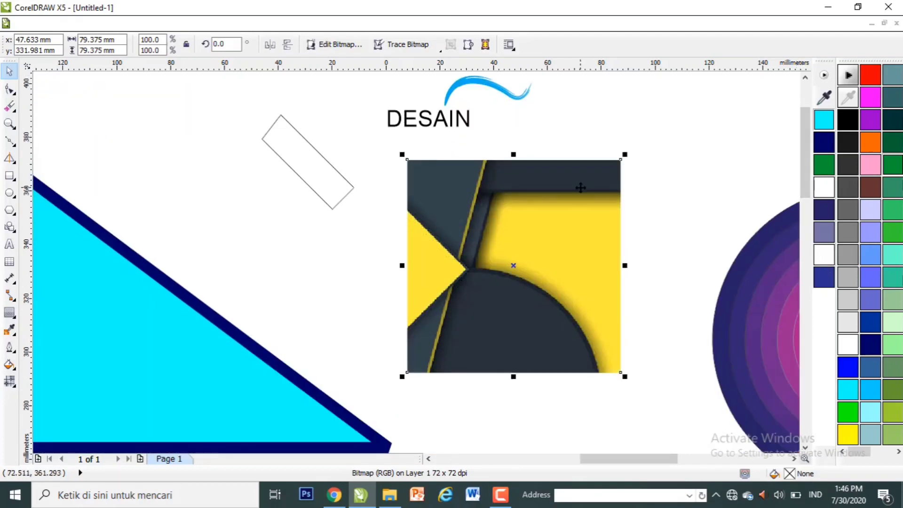
# Step: Trace the image's dark L-shaped band with the Bézier tool as a closed six-node outline about 60 mm wide and 40 mm high
pyautogui.click(11, 140)
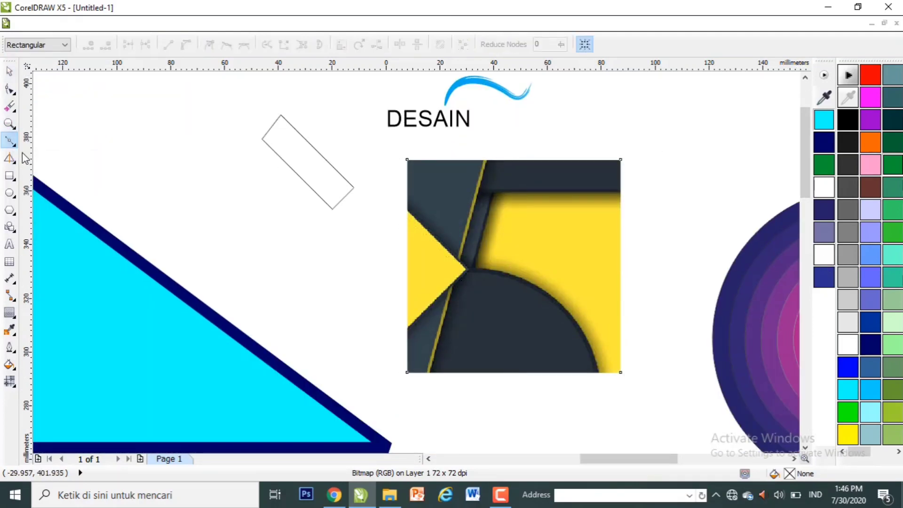
pyautogui.click(16, 146)
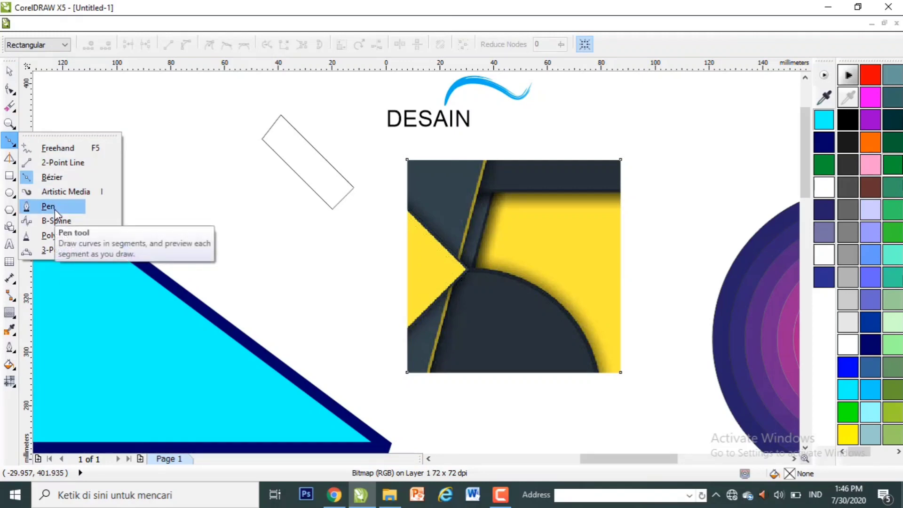
pyautogui.click(11, 126)
pyautogui.click(13, 148)
pyautogui.click(53, 175)
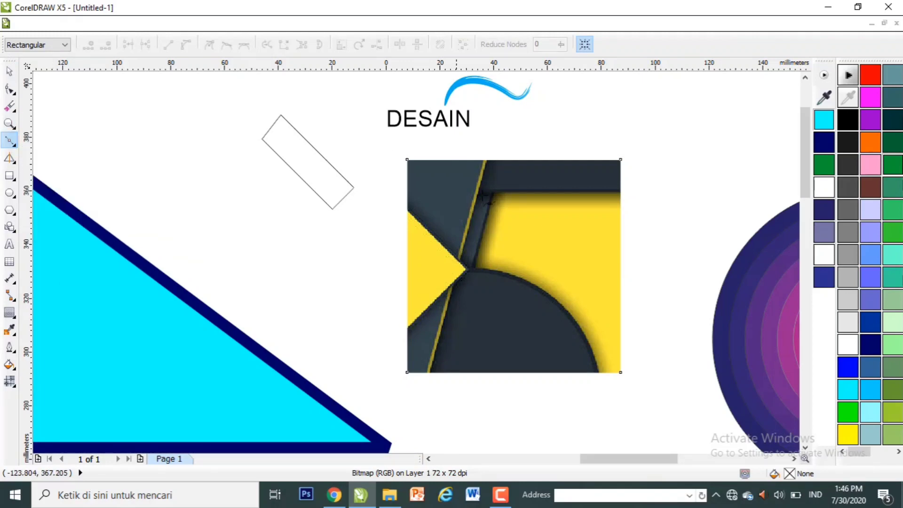
pyautogui.click(621, 160)
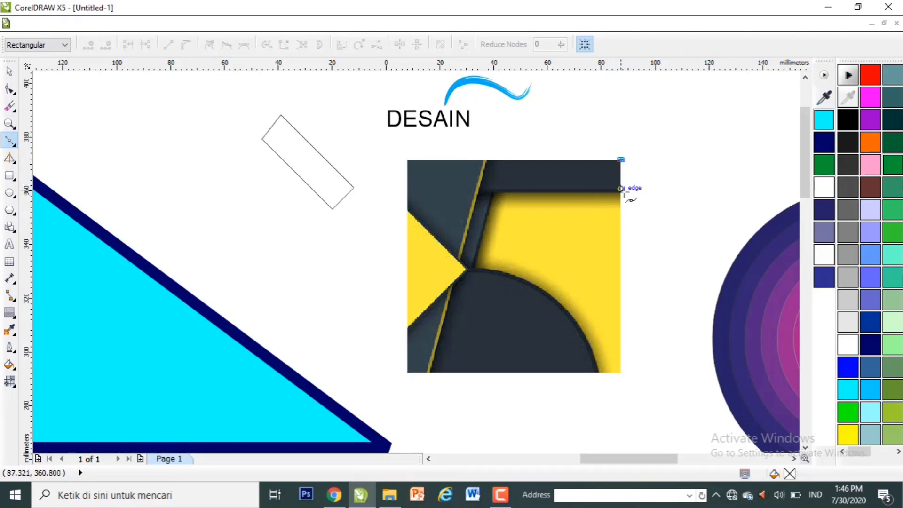
pyautogui.click(621, 191)
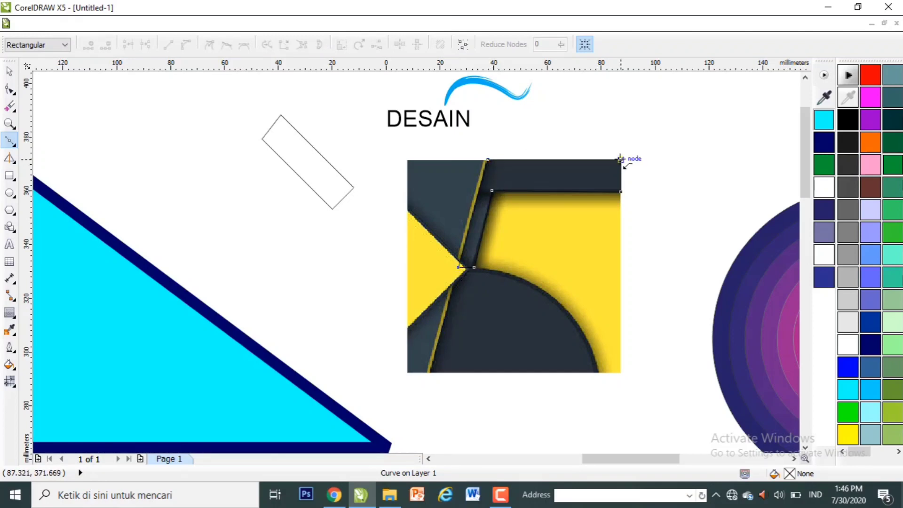
# Step: Set the L-shaped curve's outline width to 3 px and its outline colour to cyan
pyautogui.press('space')
pyautogui.click(583, 44)
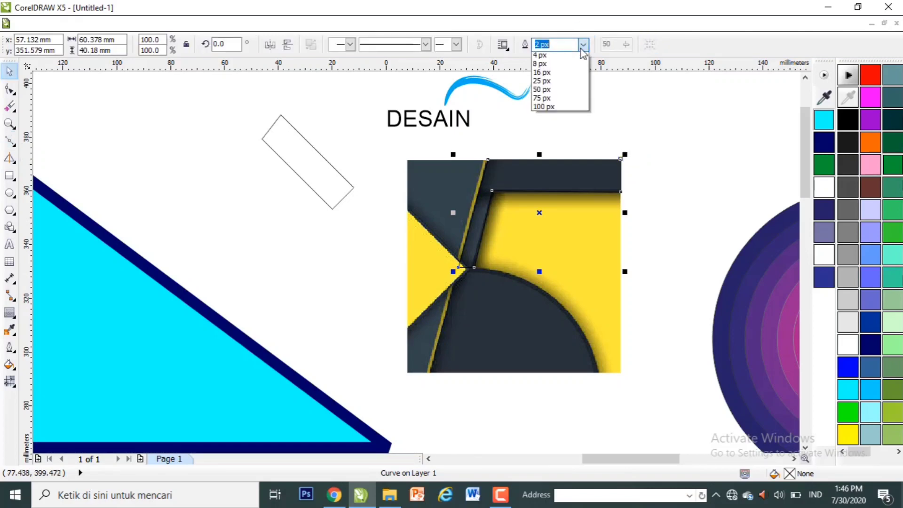
pyautogui.click(560, 91)
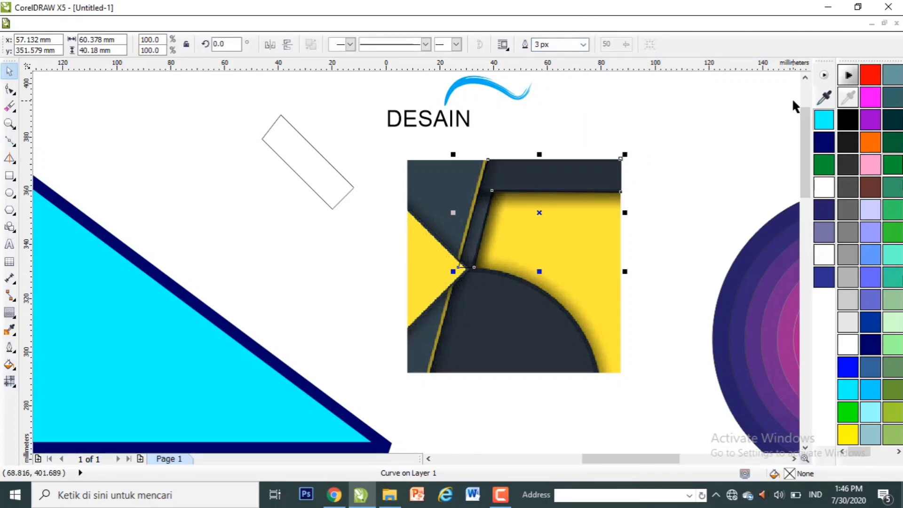
pyautogui.rightClick(824, 119)
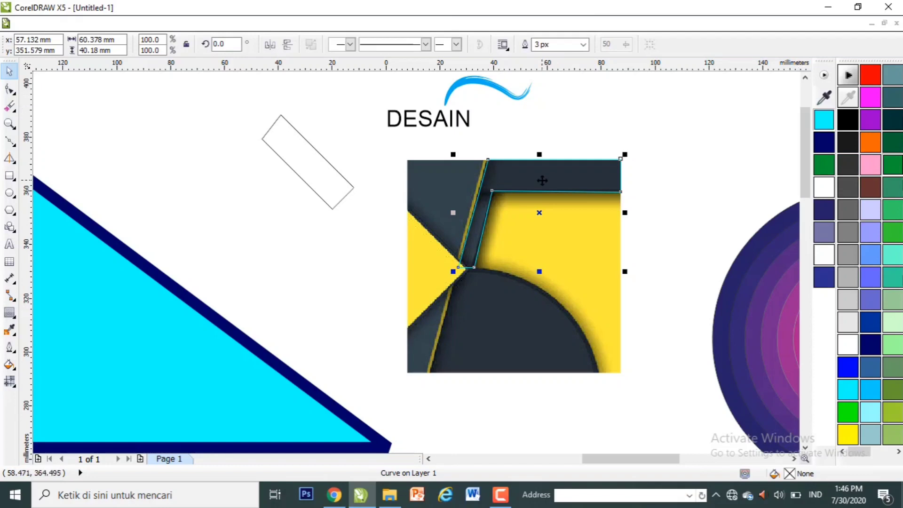
pyautogui.click(648, 208)
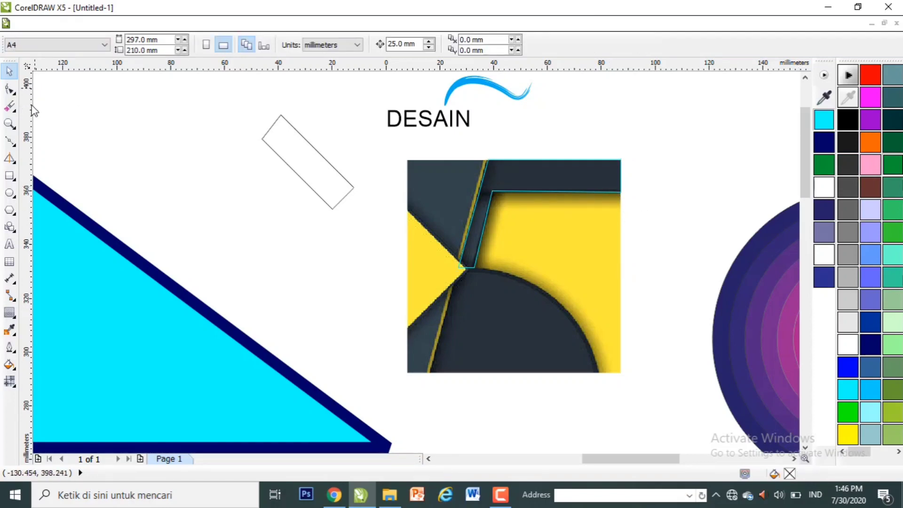
# Step: Shift the cyan L-shaped outline slightly off the dark band and return it to its traced position
pyautogui.click(9, 123)
pyautogui.click(541, 202)
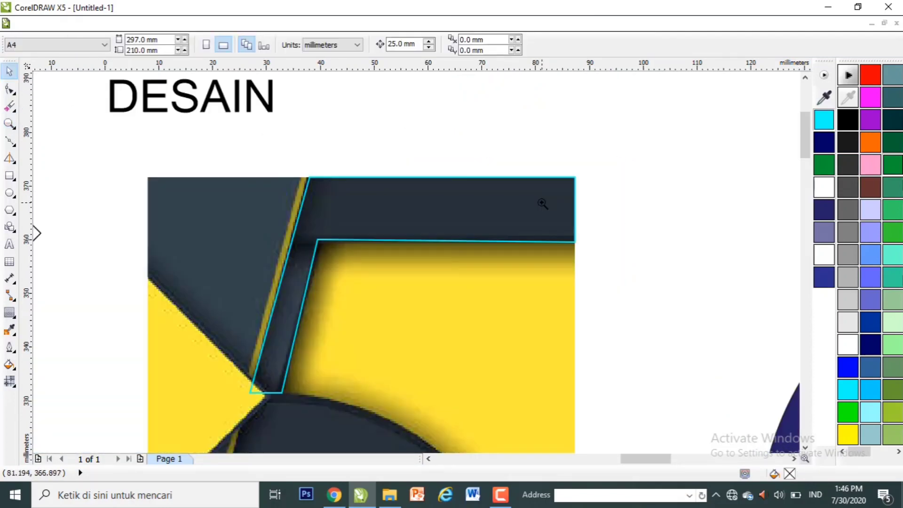
pyautogui.click(540, 242)
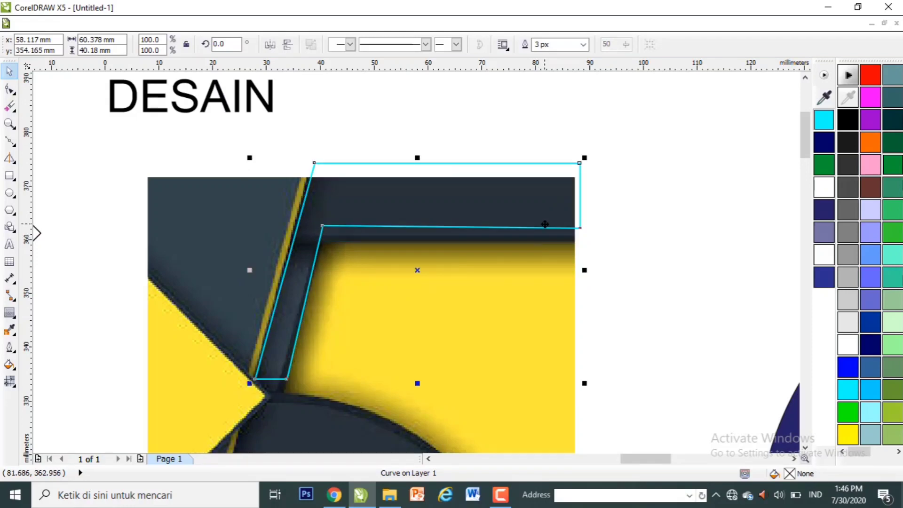
pyautogui.moveTo(545, 225); pyautogui.dragTo(543, 235)
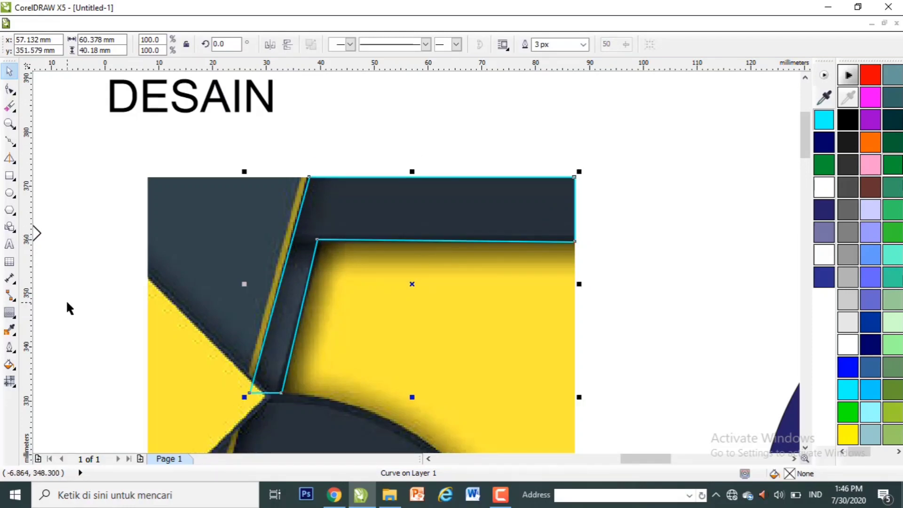
# Step: Fill the L-shaped curve with the dark slate colour sampled from the image's upper-left area
pyautogui.click(11, 329)
pyautogui.click(243, 201)
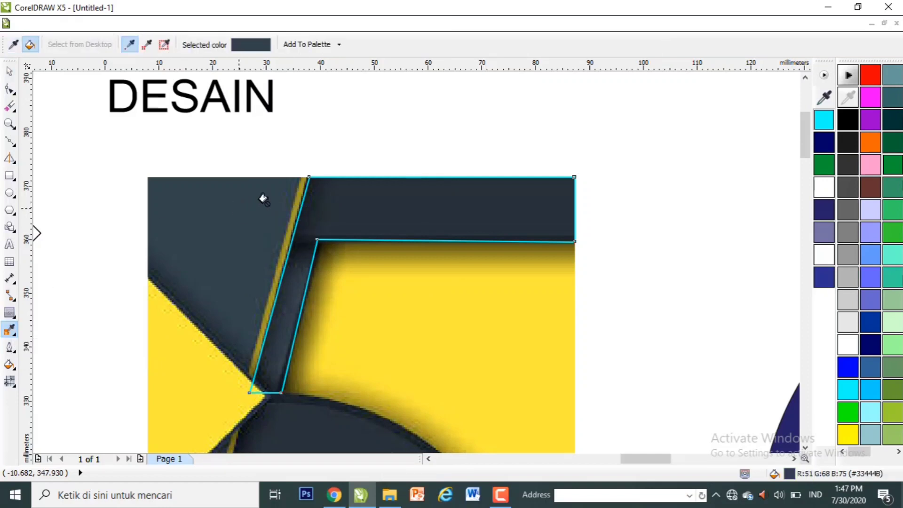
pyautogui.click(338, 196)
pyautogui.press('space')
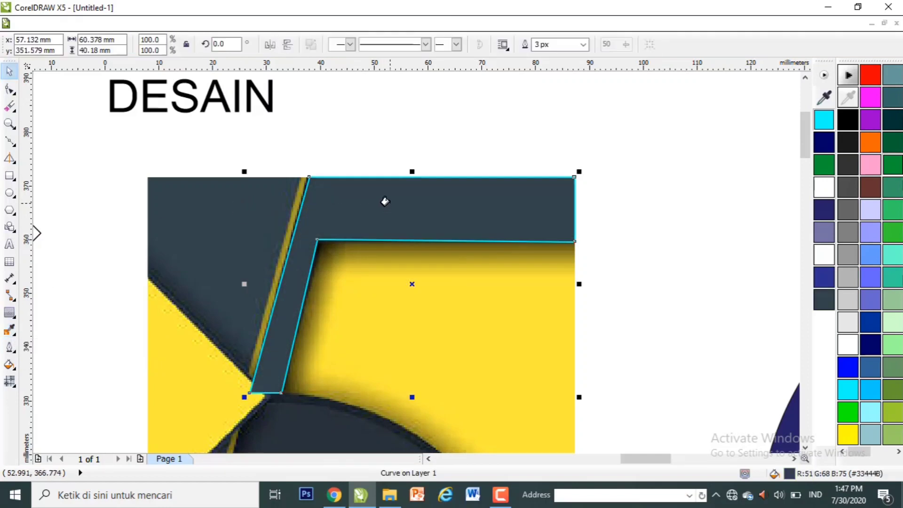
# Step: Undo the slate fill of the L-shaped curve and keep the curve selected
pyautogui.click(634, 246)
pyautogui.click(552, 222)
pyautogui.hotkey('ctrl', 'z')
pyautogui.click(647, 263)
pyautogui.click(534, 218)
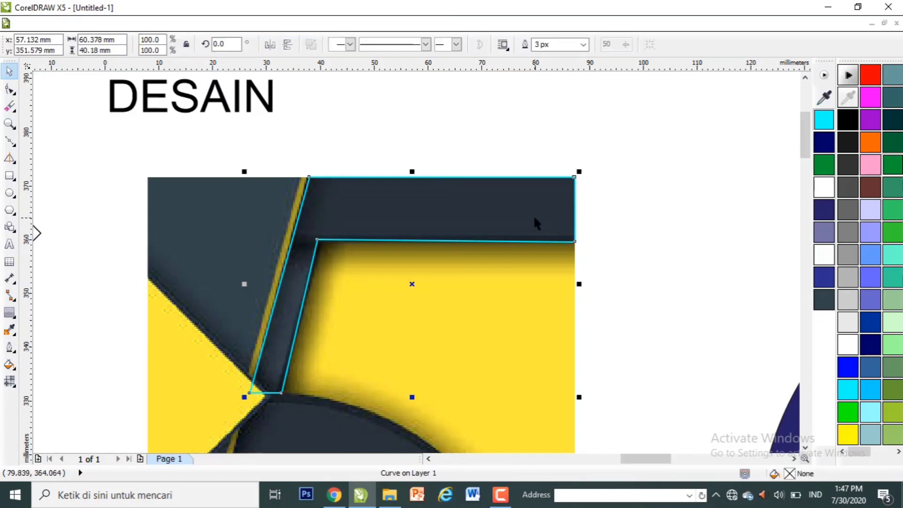
# Step: Intersect the L-shaped outline with the image to cut out the band as a separate bitmap piece
pyautogui.moveTo(802, 137); pyautogui.dragTo(805, 156)
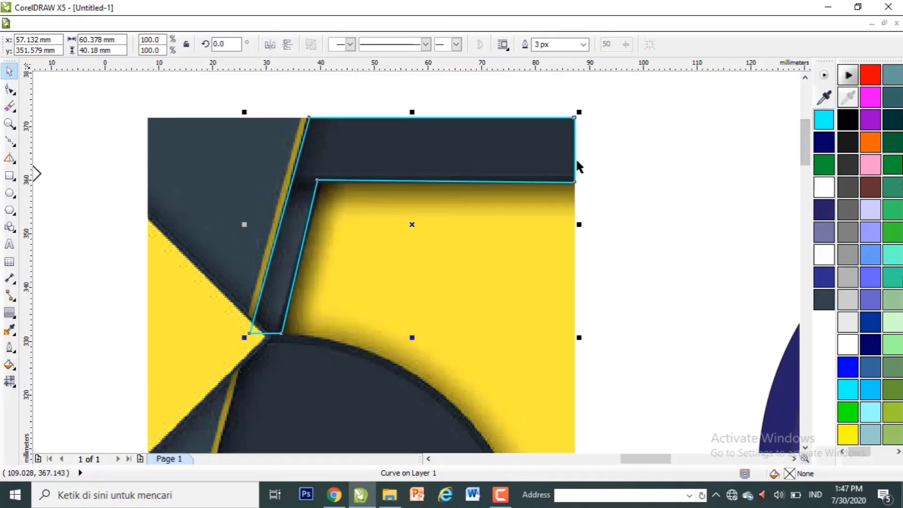
pyautogui.click(665, 243)
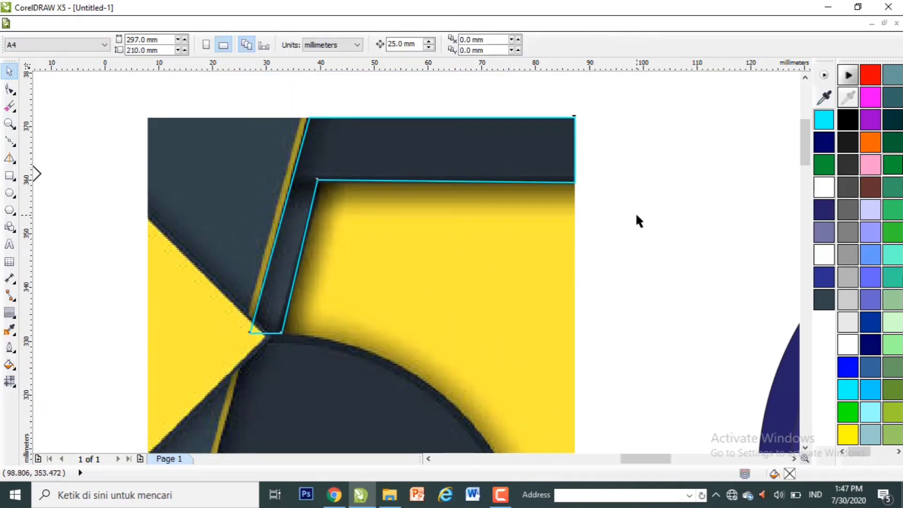
pyautogui.click(561, 183)
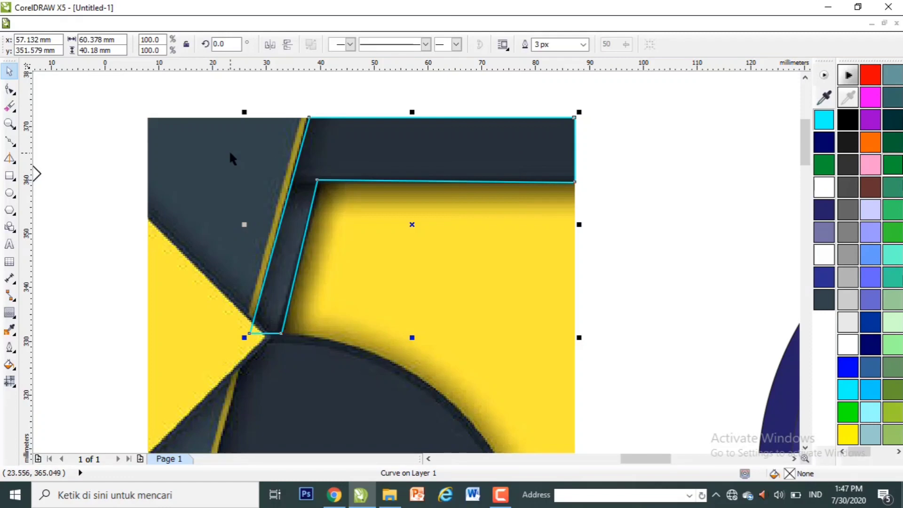
pyautogui.keyDown('shift'); pyautogui.click(194, 141); pyautogui.keyUp('shift')
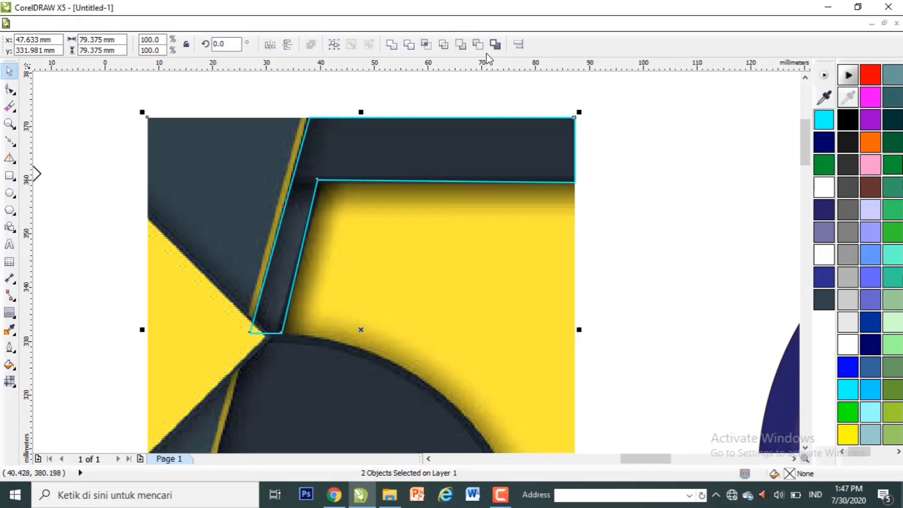
pyautogui.click(427, 46)
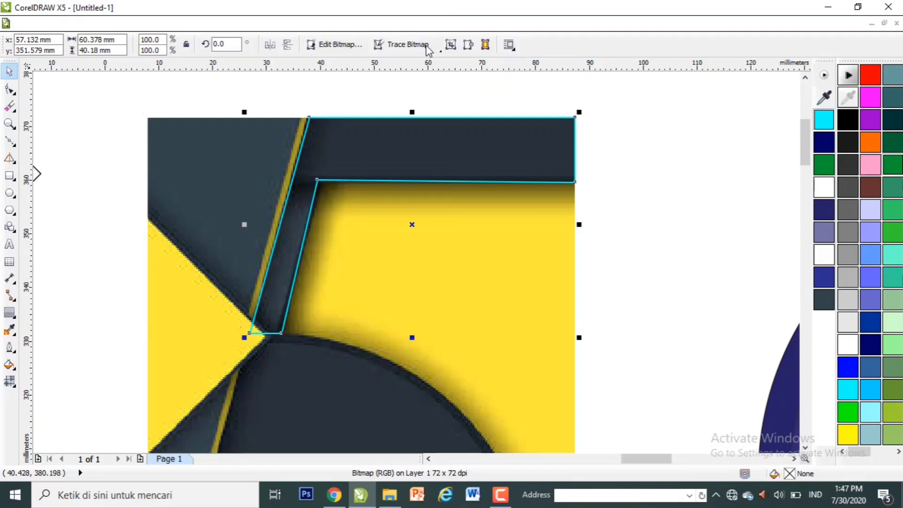
# Step: Move the cyan outline down and left off the band and shift the intersected bitmap piece slightly
pyautogui.moveTo(422, 173); pyautogui.dragTo(336, 276)
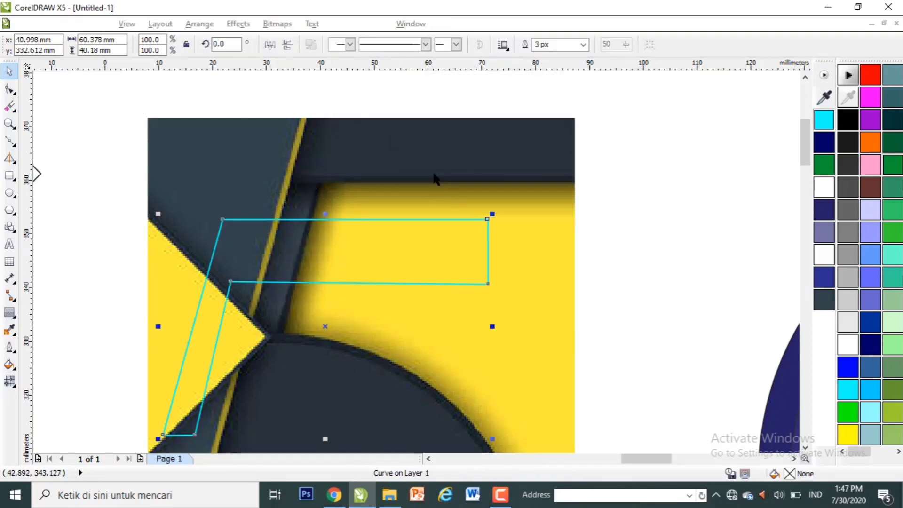
pyautogui.moveTo(444, 158)
pyautogui.mouseDown()
pyautogui.moveTo(615, 171)
pyautogui.moveTo(654, 184)
pyautogui.moveTo(440, 162)
pyautogui.mouseUp()
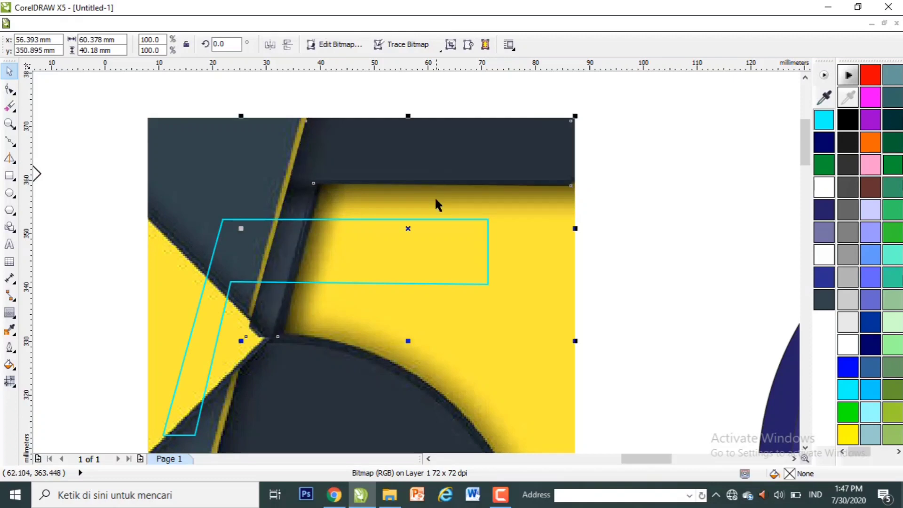
pyautogui.click(450, 220)
pyautogui.click(467, 162)
pyautogui.press('Escape')
# Step: Move the cyan L-shaped outline back over the image's dark band and deselect it
pyautogui.click(464, 225)
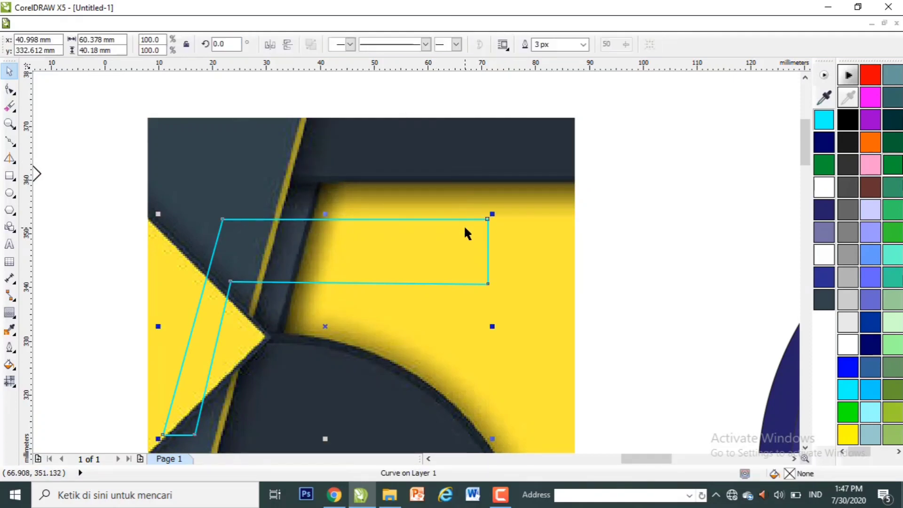
pyautogui.moveTo(463, 225); pyautogui.dragTo(551, 127)
pyautogui.press('Escape')
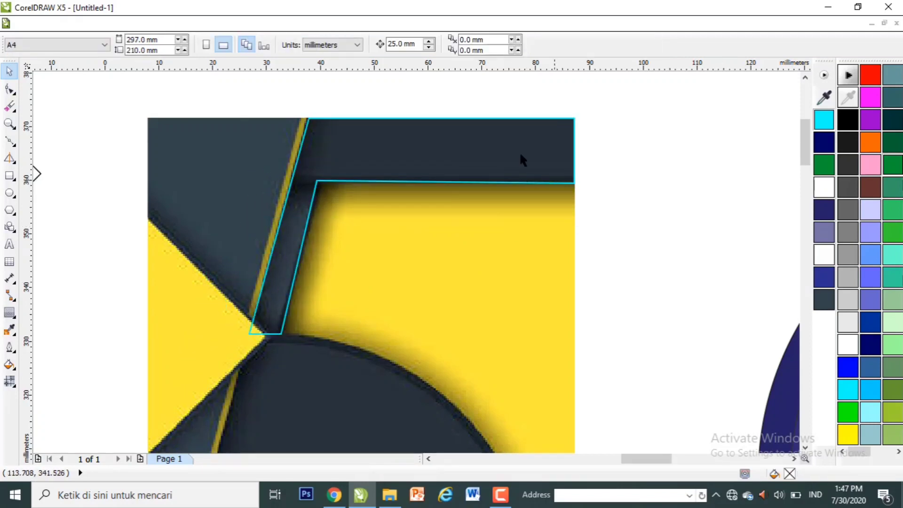
# Step: Fill the L-shaped curve with a dark green-grey (#293F3D) sampled using the Color Eyedropper
pyautogui.click(512, 148)
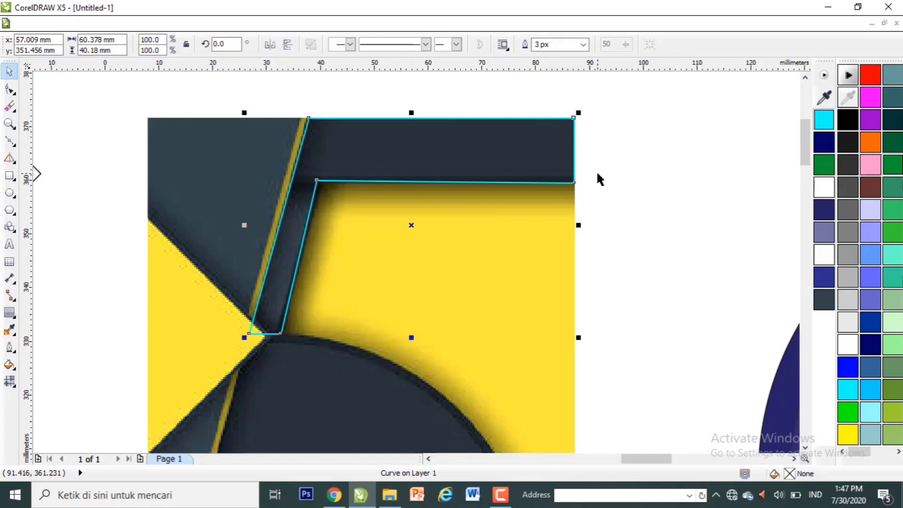
pyautogui.click(411, 116)
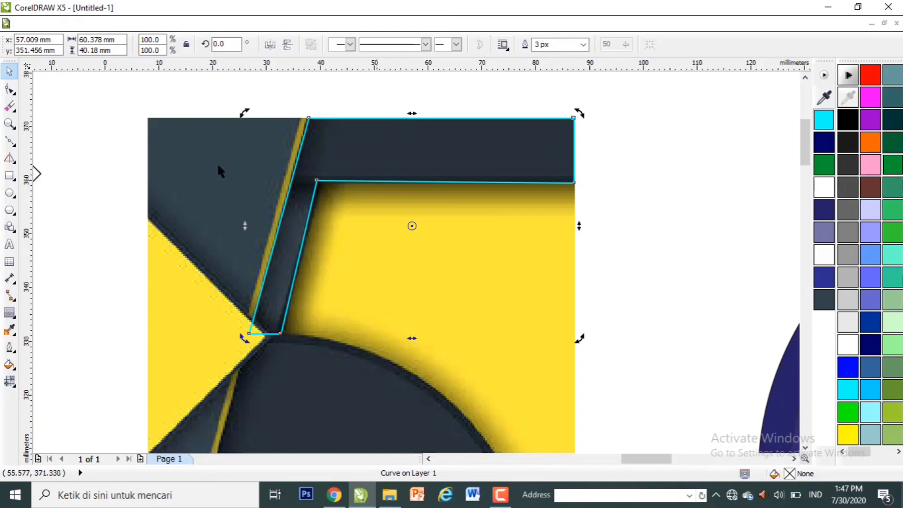
pyautogui.click(9, 330)
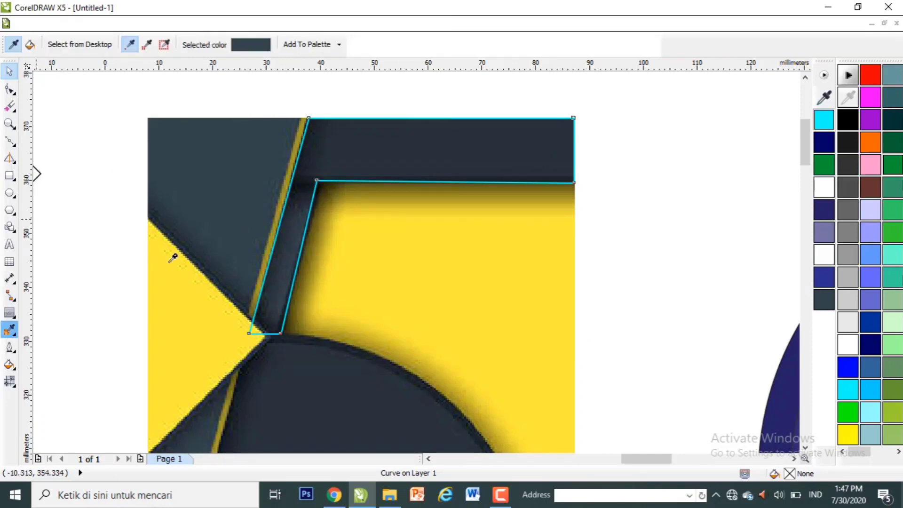
pyautogui.click(351, 157)
pyautogui.press('space')
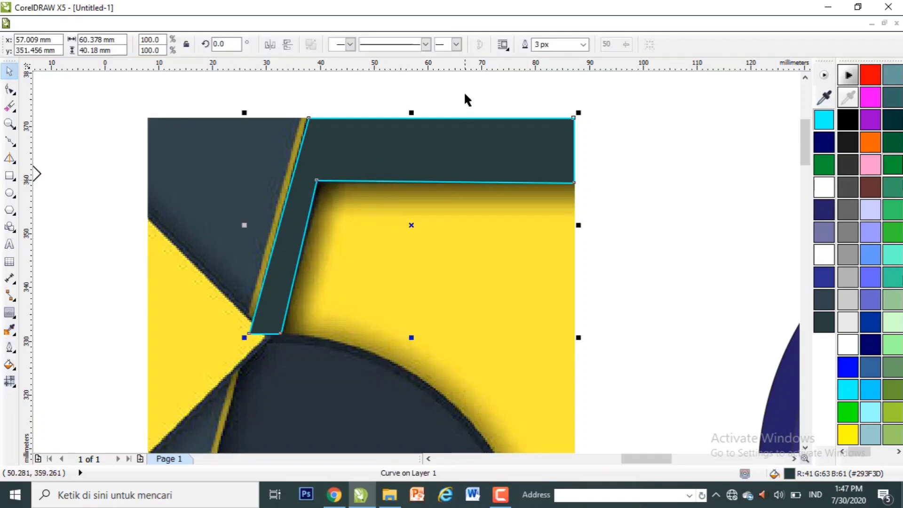
# Step: Remove the outline from the dark L-shaped curve and deselect it
pyautogui.click(583, 45)
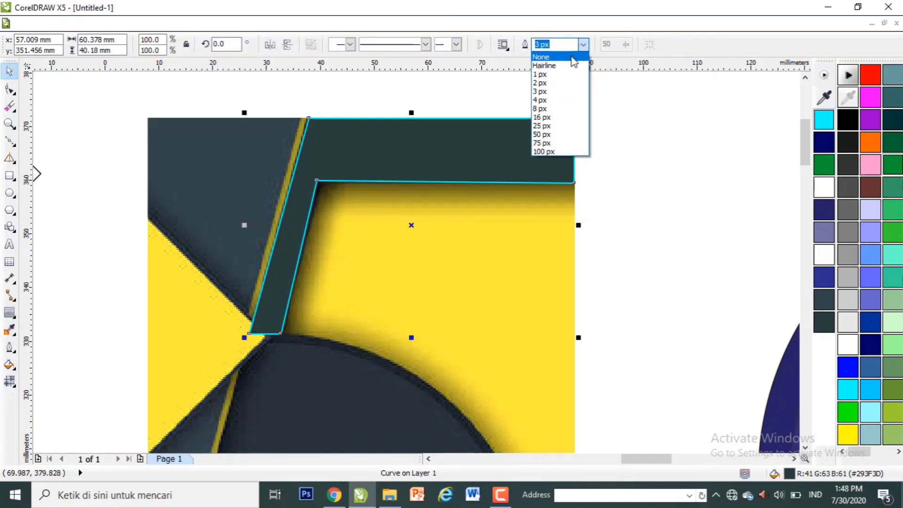
pyautogui.click(555, 57)
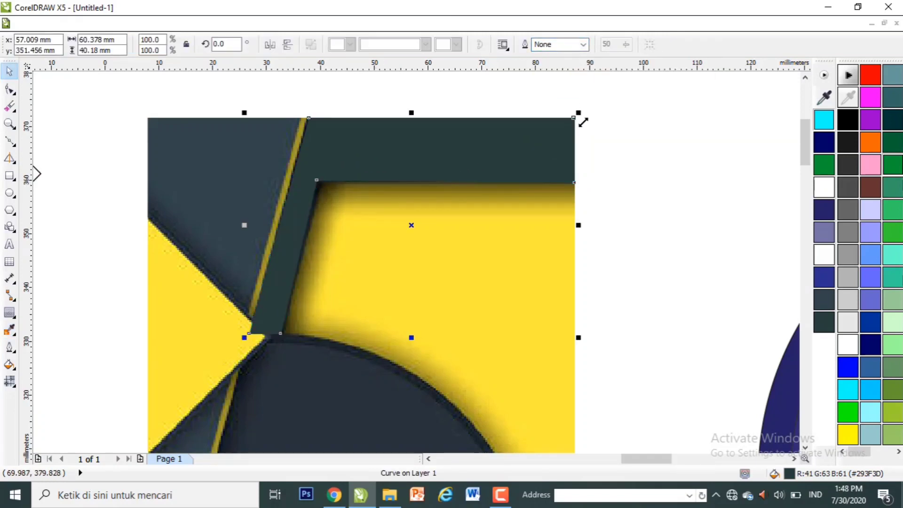
pyautogui.click(591, 137)
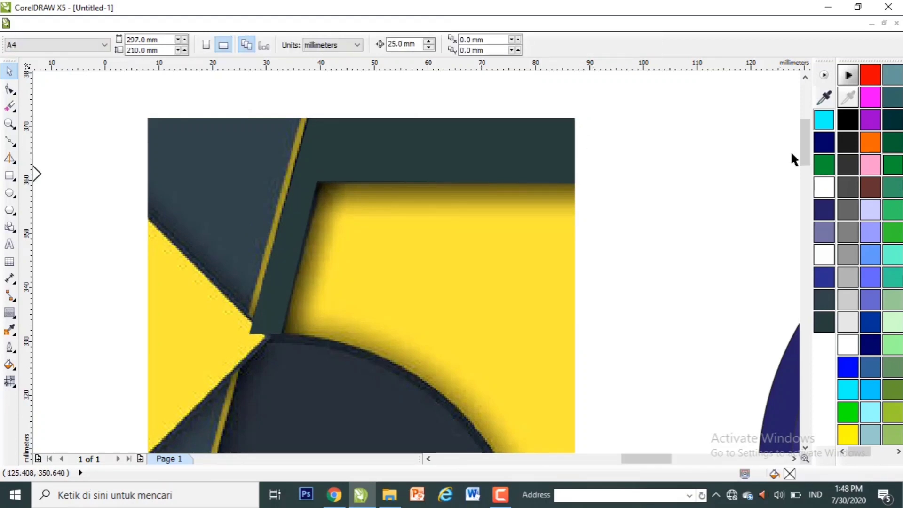
# Step: Trace the image's left yellow triangle with a closed three-point curve about 22 mm wide and 45 mm high
pyautogui.scroll(-4, 807, 159)
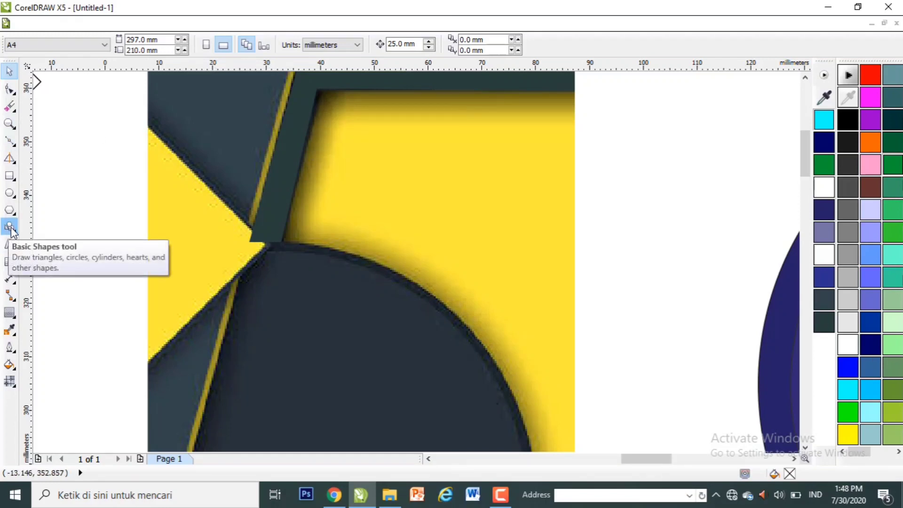
pyautogui.click(9, 140)
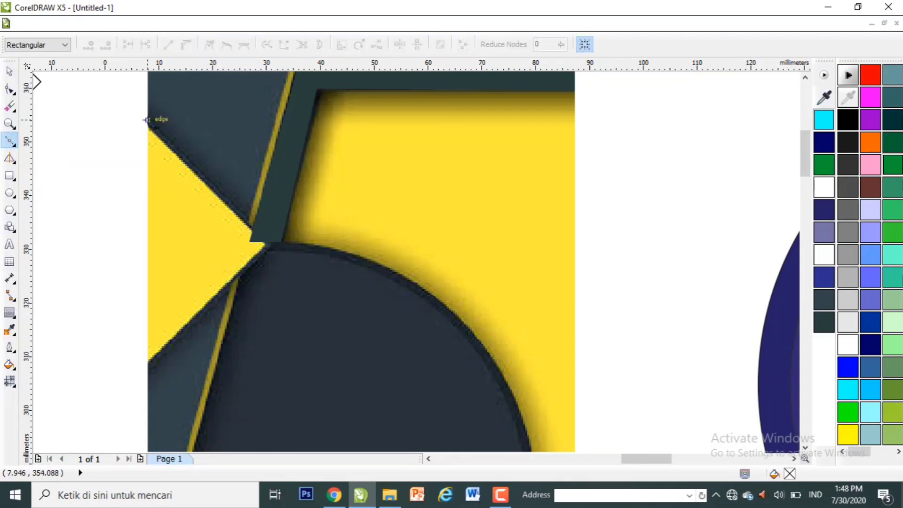
pyautogui.click(147, 120)
pyautogui.click(265, 241)
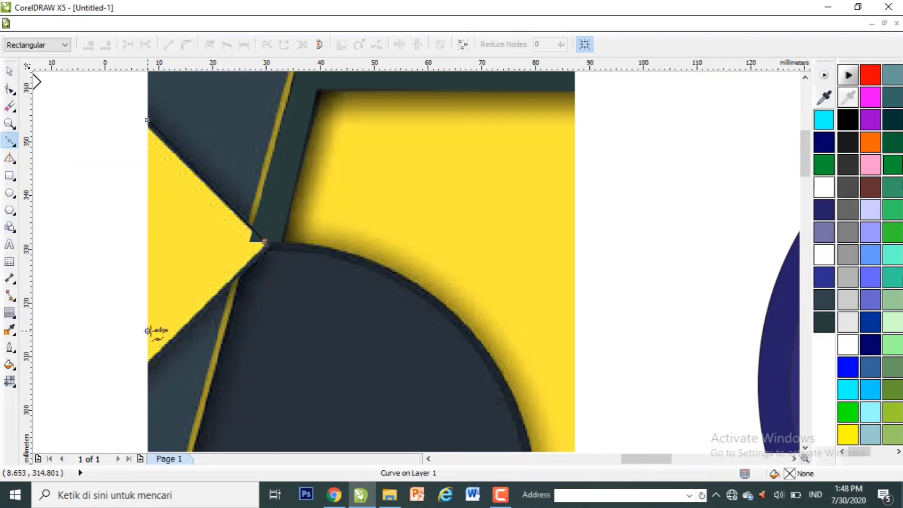
pyautogui.click(146, 364)
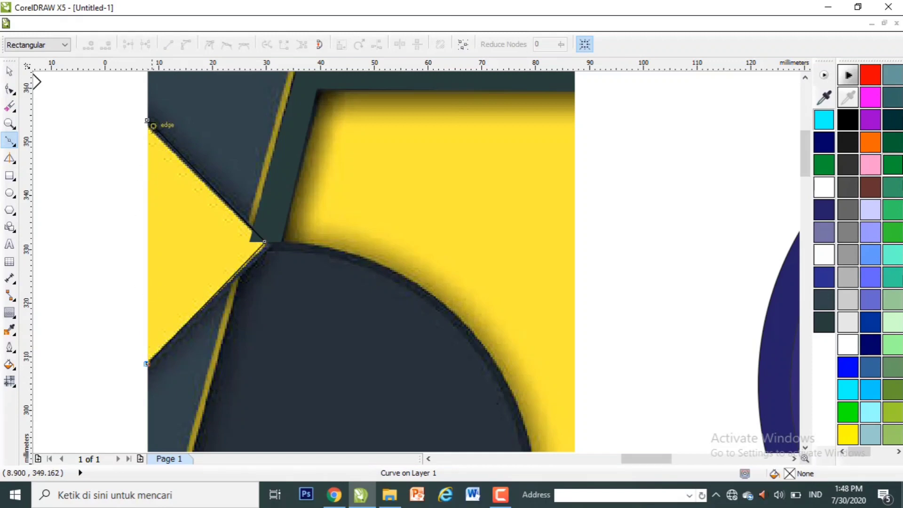
pyautogui.click(147, 120)
pyautogui.press('space')
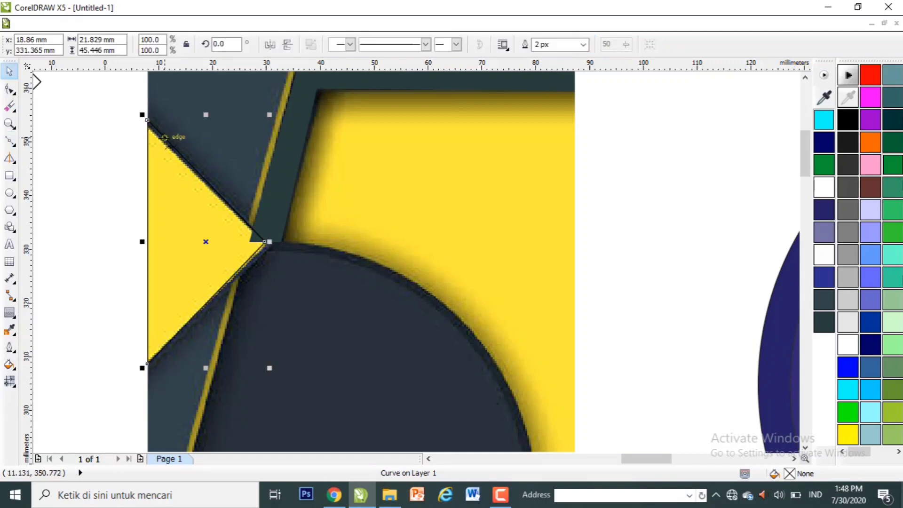
# Step: Set the triangle's outline width to 16 px and fill it with yellow (#FFE93B) sampled from the image
pyautogui.click(583, 44)
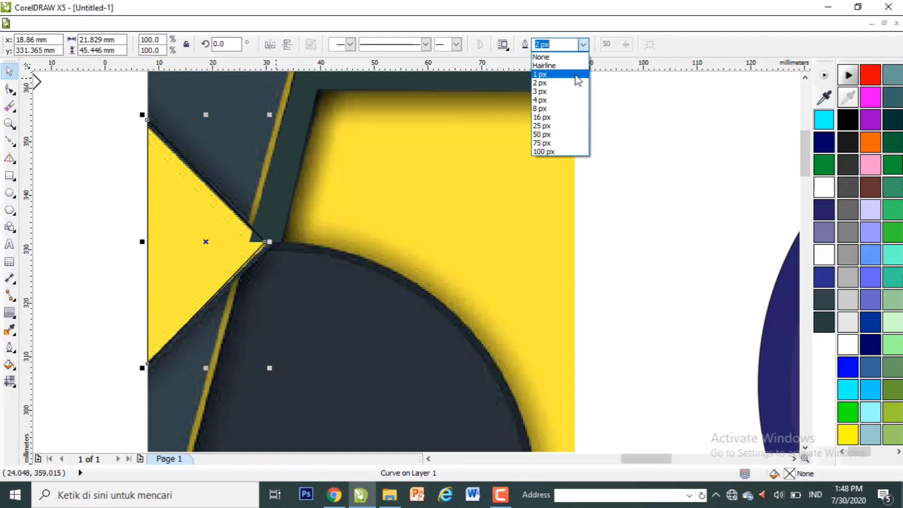
pyautogui.click(568, 119)
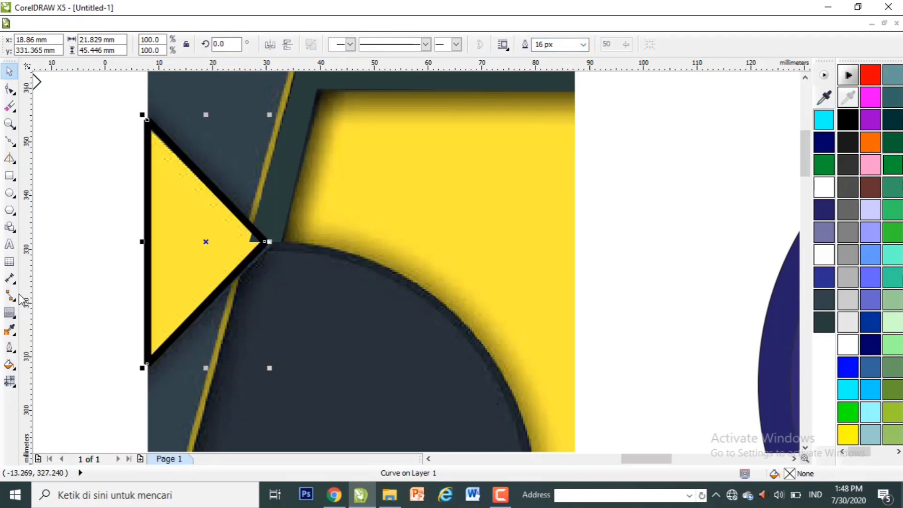
pyautogui.click(9, 331)
pyautogui.click(229, 219)
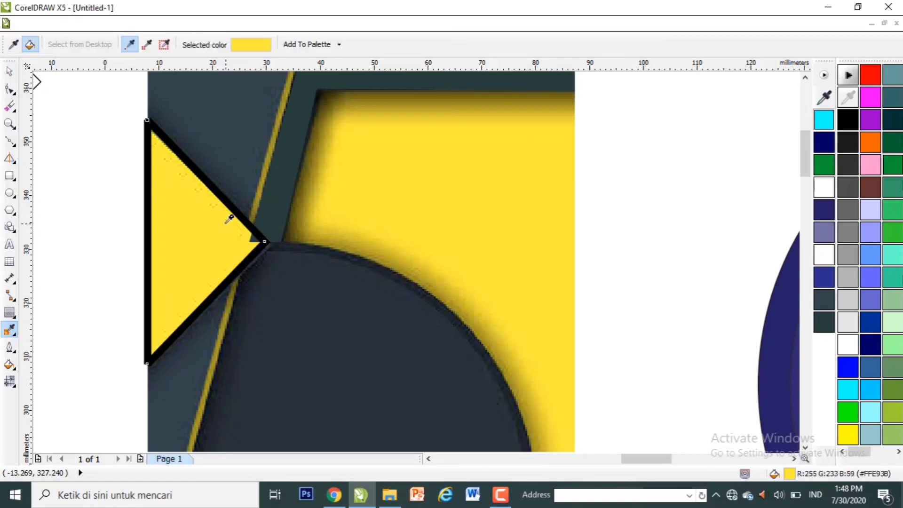
pyautogui.click(197, 232)
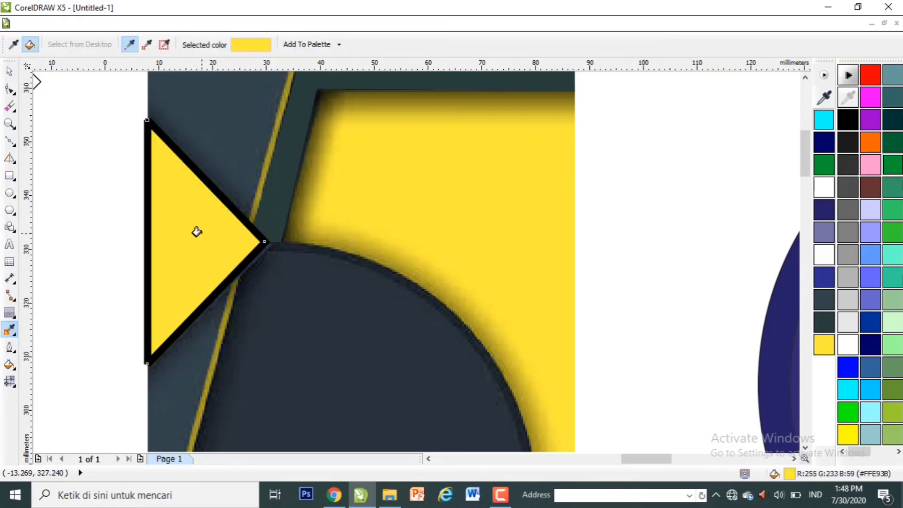
pyautogui.press('space')
pyautogui.click(631, 274)
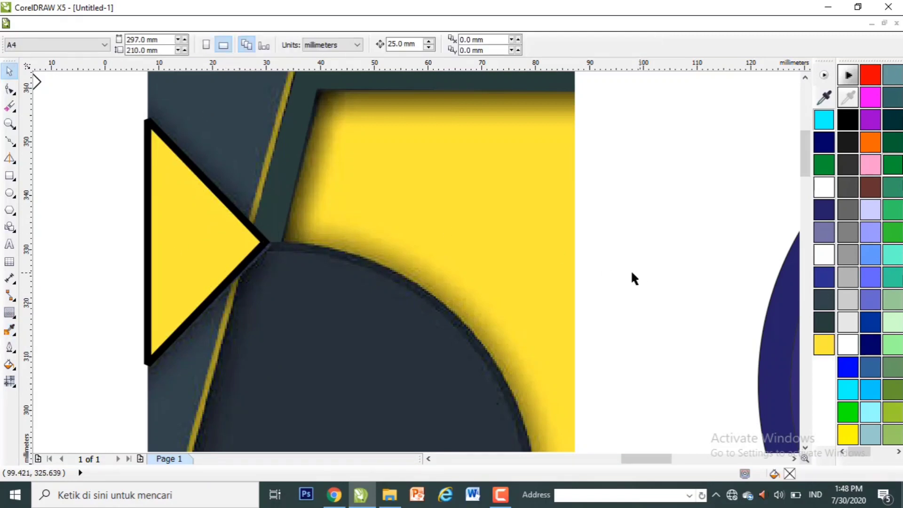
# Step: Move the yellow triangle left, partly off the image, and apply a drop shadow cast toward its right side
pyautogui.click(230, 243)
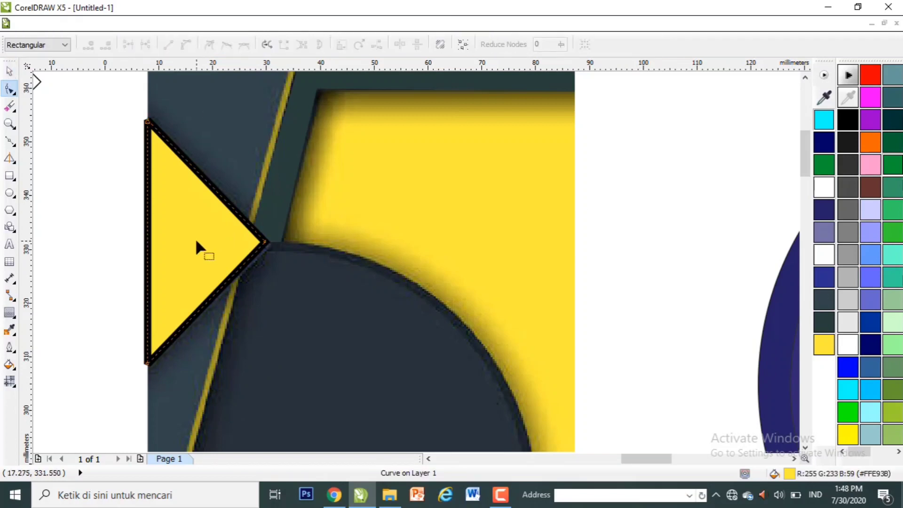
pyautogui.moveTo(203, 241); pyautogui.dragTo(163, 238)
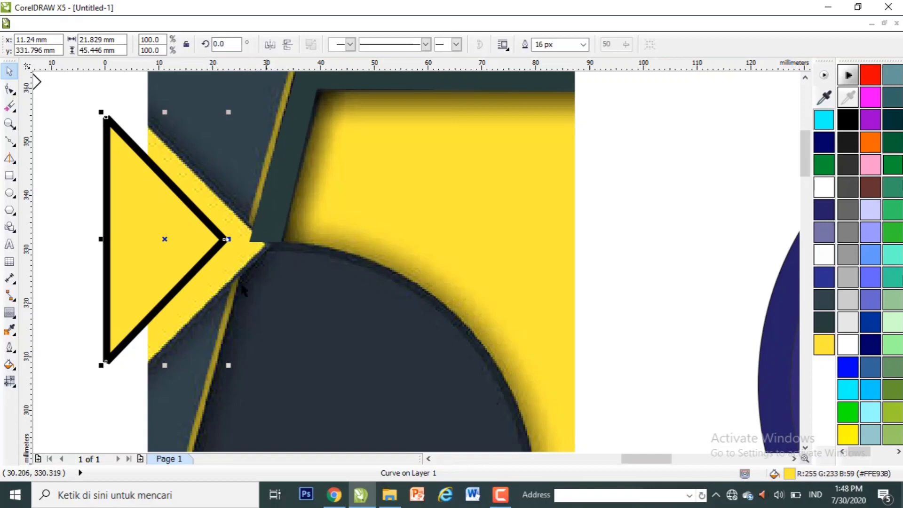
pyautogui.click(10, 312)
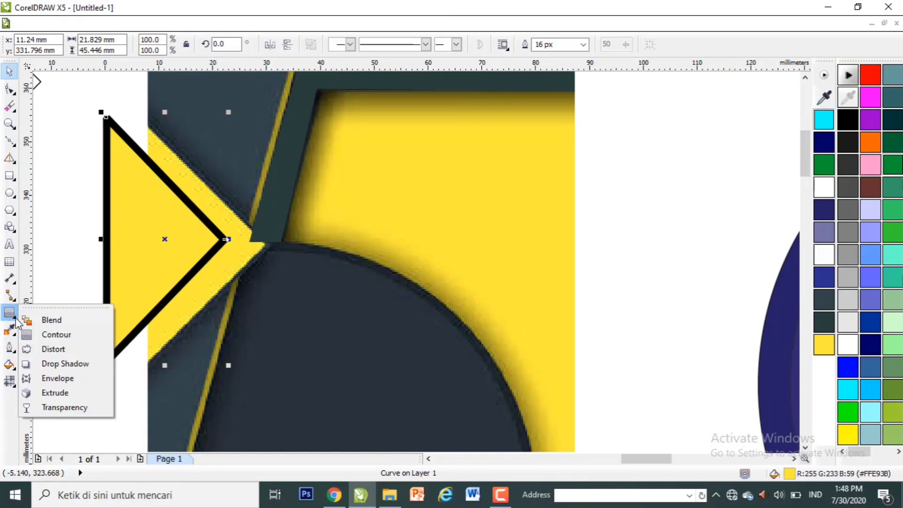
pyautogui.click(53, 363)
pyautogui.moveTo(102, 239); pyautogui.dragTo(238, 241)
# Step: Move the shadowed yellow triangle back over the left part of the image and deselect it
pyautogui.press('space')
pyautogui.moveTo(168, 234); pyautogui.dragTo(211, 221)
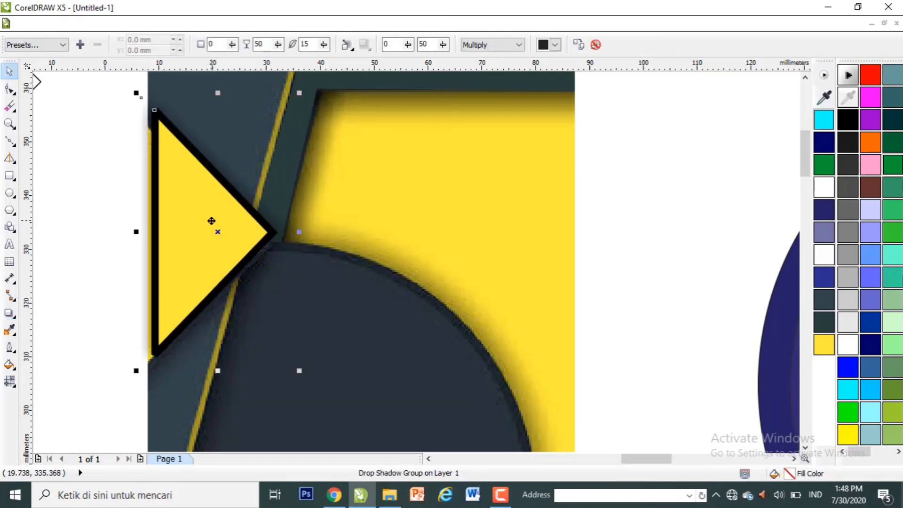
pyautogui.click(610, 253)
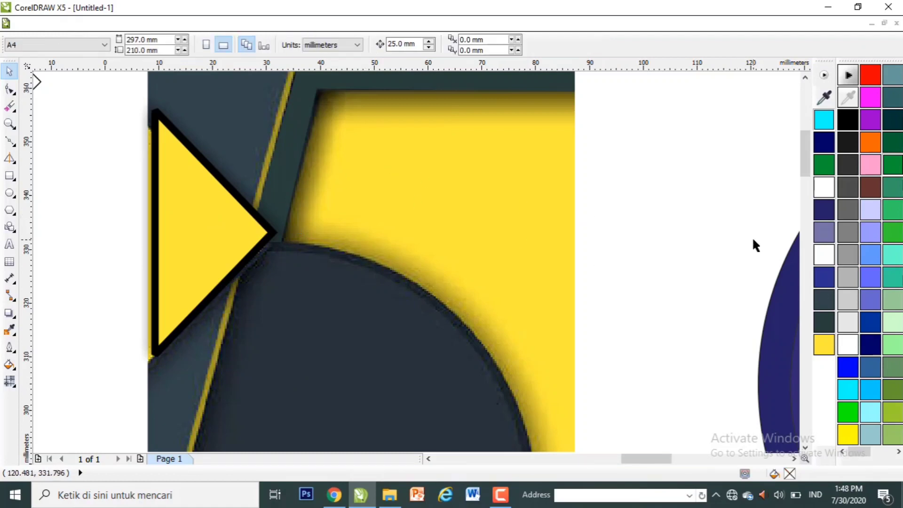
pyautogui.scroll(1, 805, 174)
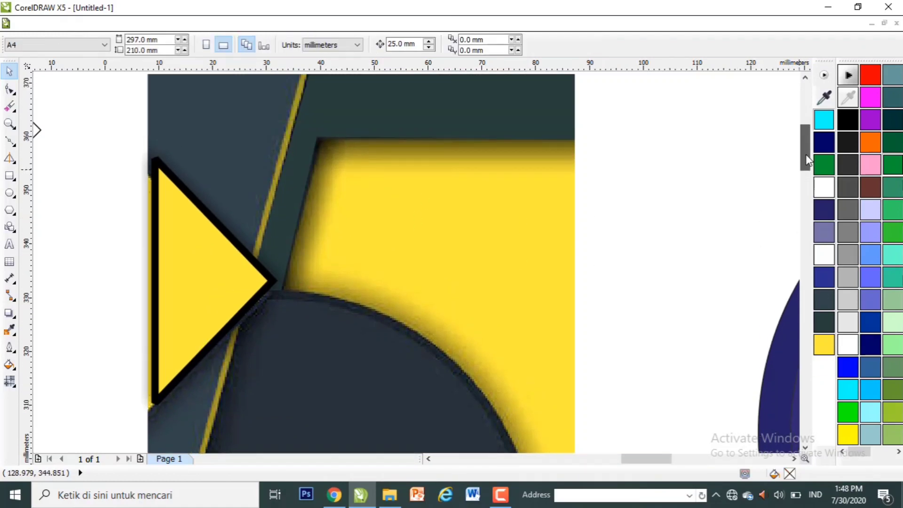
pyautogui.click(493, 100)
pyautogui.click(613, 171)
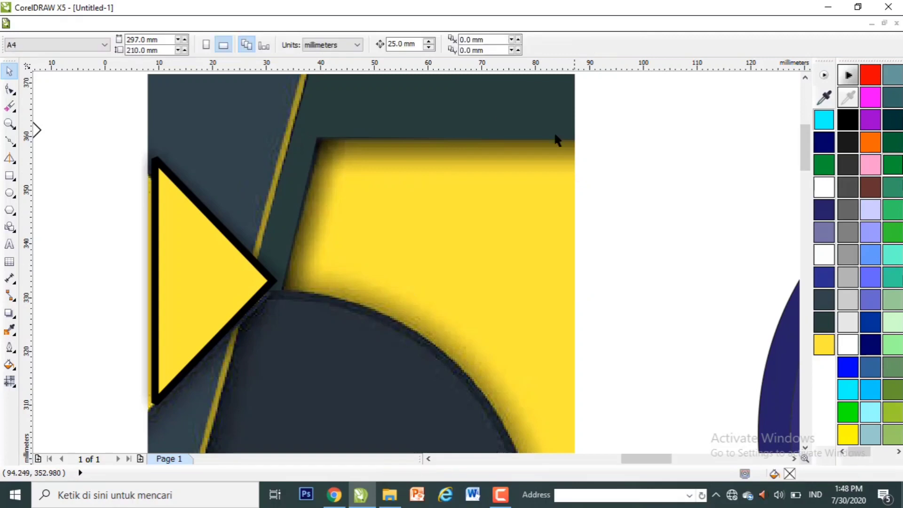
pyautogui.click(555, 136)
pyautogui.click(627, 166)
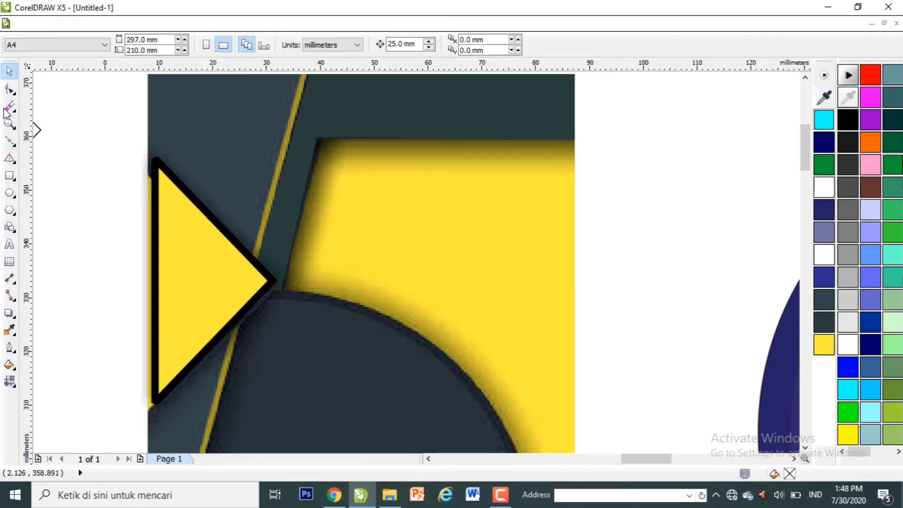
pyautogui.click(218, 250)
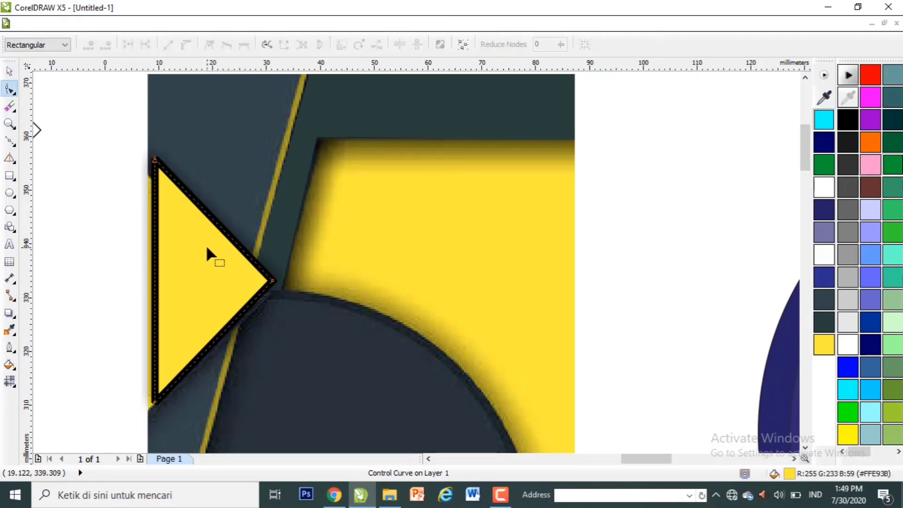
# Step: Move the green circle and cyan triangle together to the empty area above and right of the concentric circles, and deselect them
pyautogui.click(10, 123)
pyautogui.click(96, 44)
pyautogui.click(96, 44)
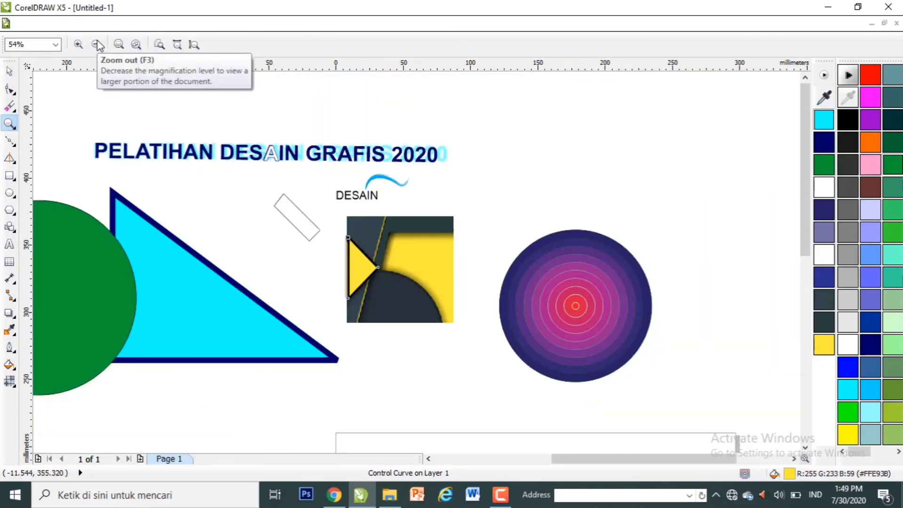
pyautogui.click(96, 44)
pyautogui.press('space')
pyautogui.click(215, 282)
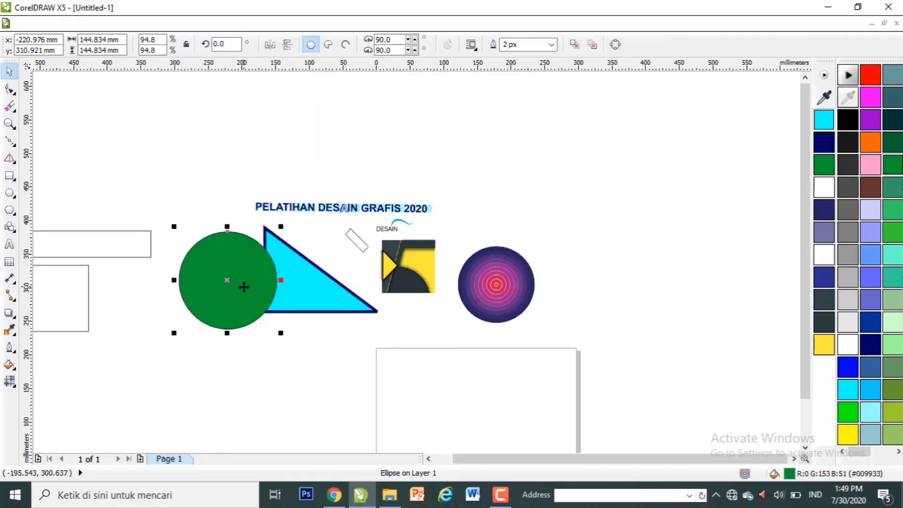
pyautogui.click(230, 278)
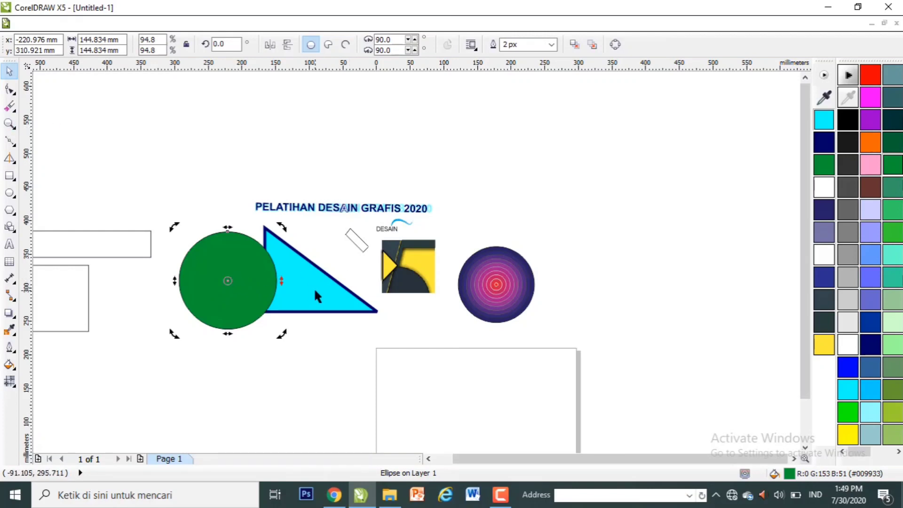
pyautogui.keyDown('shift'); pyautogui.click(315, 291); pyautogui.keyUp('shift')
pyautogui.moveTo(314, 290); pyautogui.dragTo(703, 174)
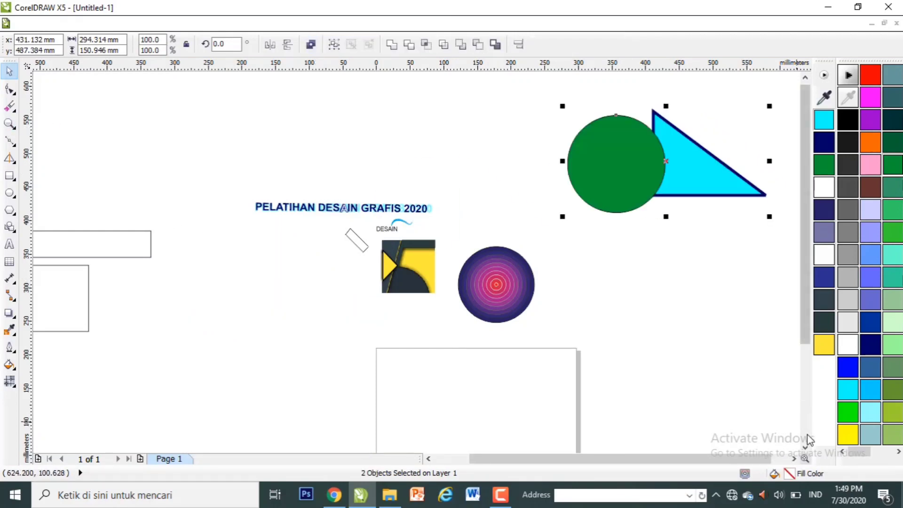
pyautogui.click(794, 458)
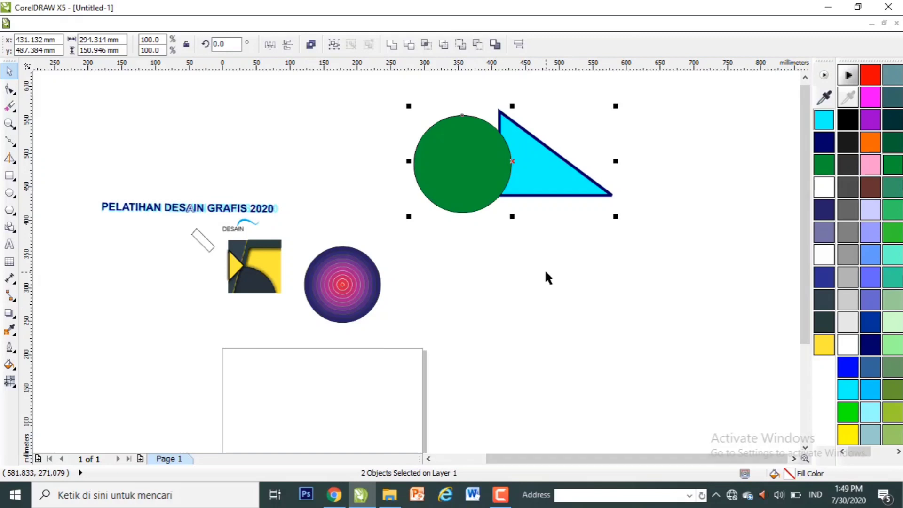
pyautogui.click(545, 271)
# Step: Weld the green circle and cyan triangle into one shape and move it slightly down and right
pyautogui.click(454, 165)
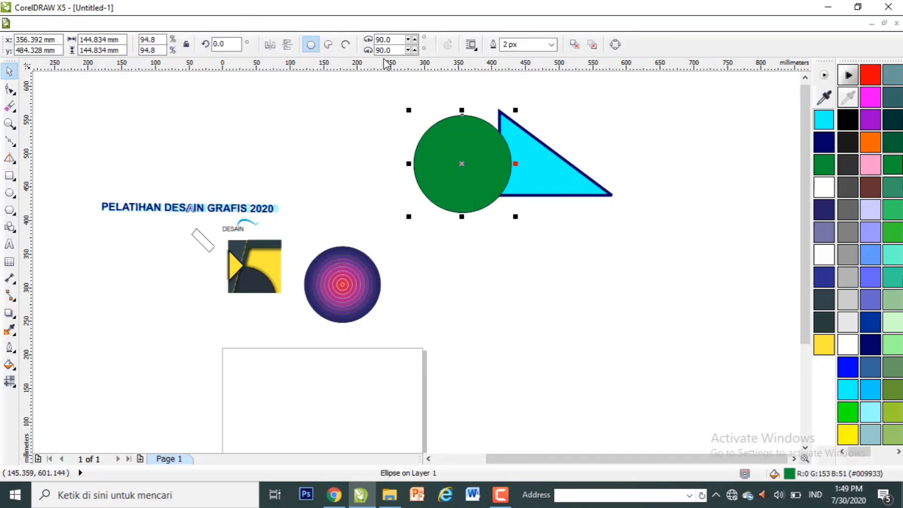
pyautogui.keyDown('shift'); pyautogui.click(565, 176); pyautogui.keyUp('shift')
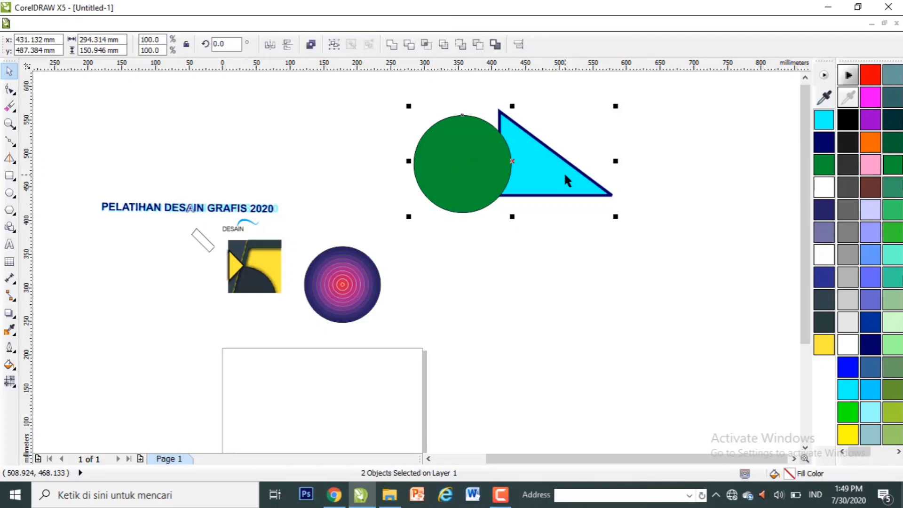
pyautogui.click(391, 45)
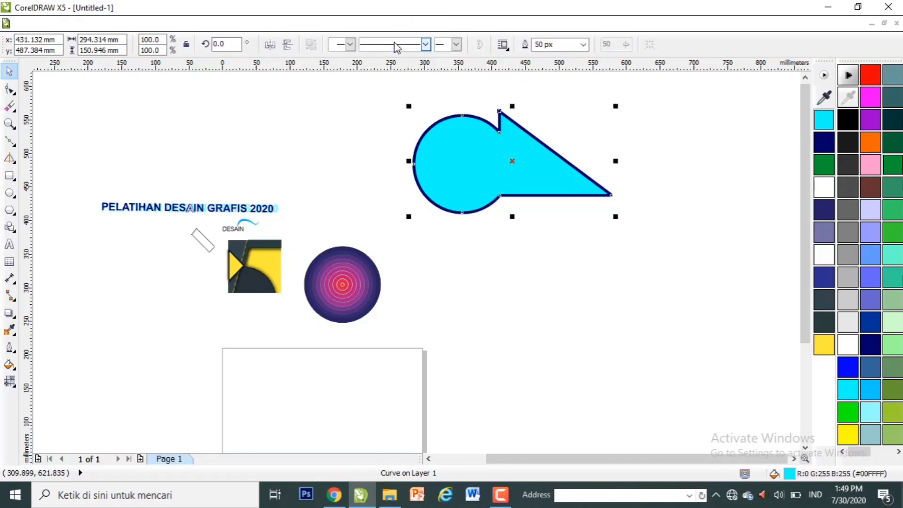
pyautogui.moveTo(529, 160); pyautogui.dragTo(541, 215)
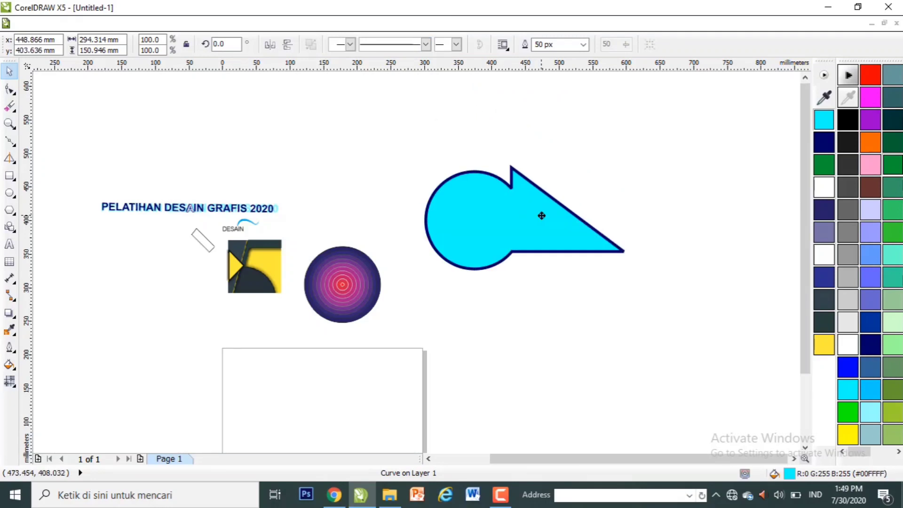
# Step: Undo the move and the weld of the circle and triangle, and clear the selection
pyautogui.hotkey('ctrl', 'z')
pyautogui.hotkey('ctrl', 'z')
pyautogui.click(532, 239)
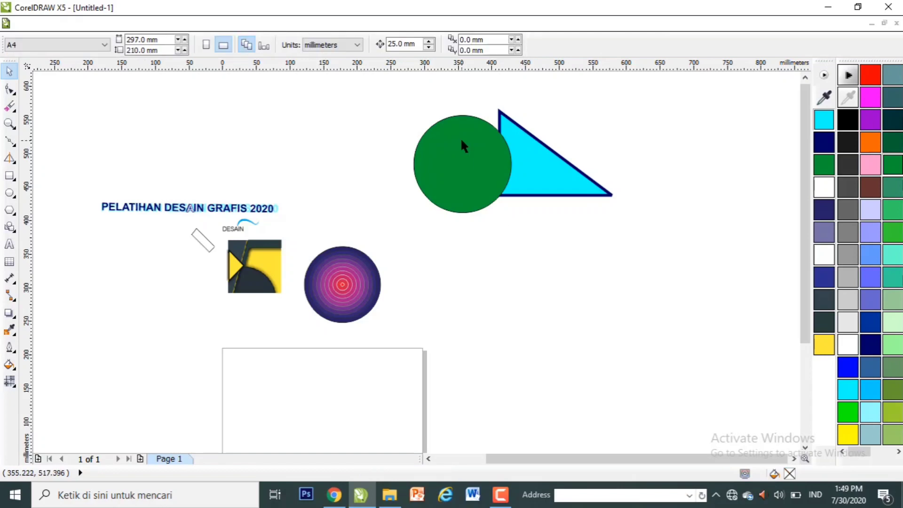
# Step: Separate the green circle and cyan triangle, and place the circle over the triangle's lower-left corner
pyautogui.click(461, 137)
pyautogui.moveTo(460, 137); pyautogui.dragTo(411, 144)
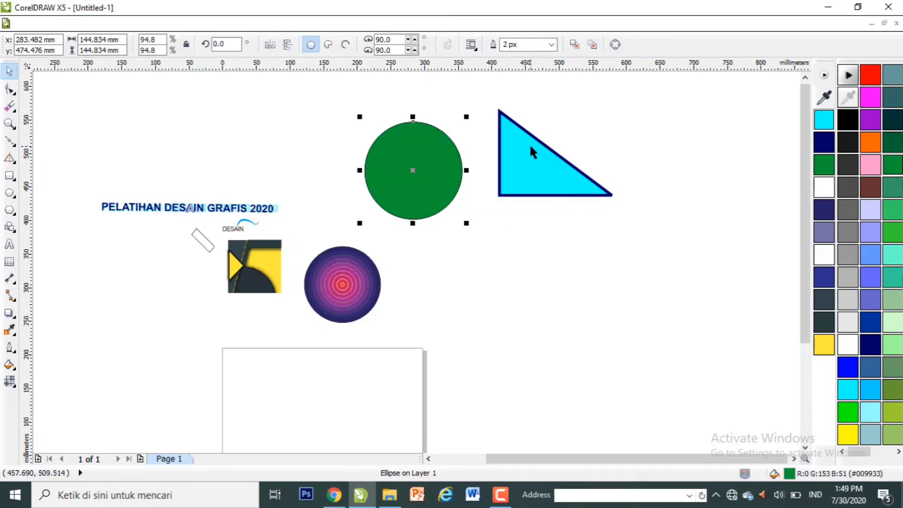
pyautogui.click(540, 173)
pyautogui.moveTo(540, 173); pyautogui.dragTo(568, 179)
pyautogui.click(407, 171)
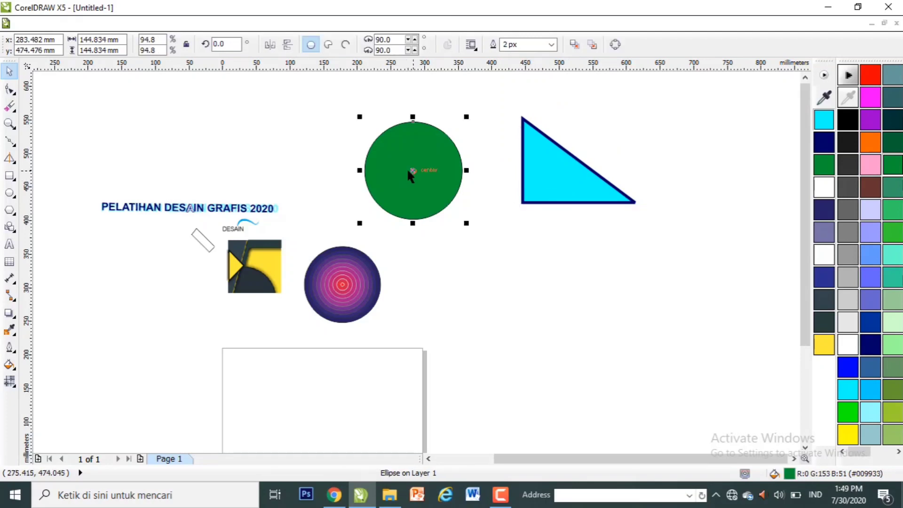
pyautogui.moveTo(408, 171); pyautogui.dragTo(517, 213)
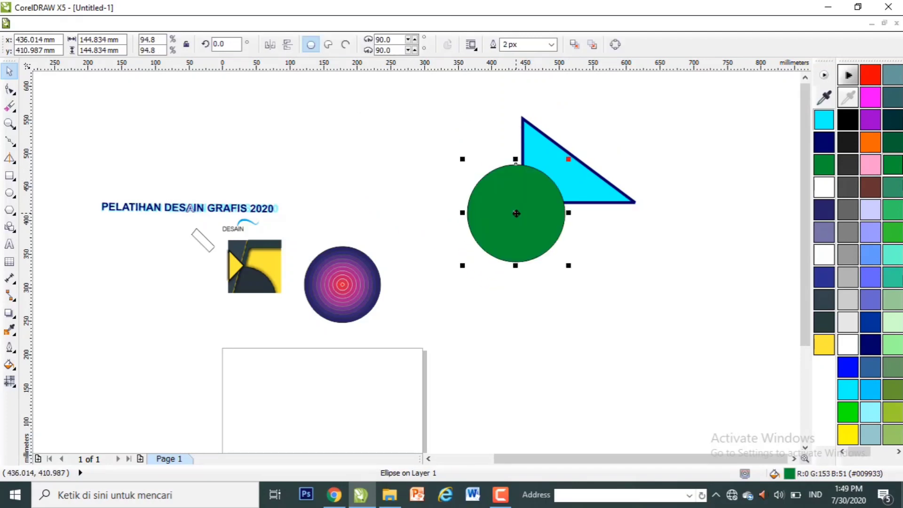
# Step: Trim the cyan triangle with the overlapping green circle, and move the circle down and left away from the cutout
pyautogui.click(630, 261)
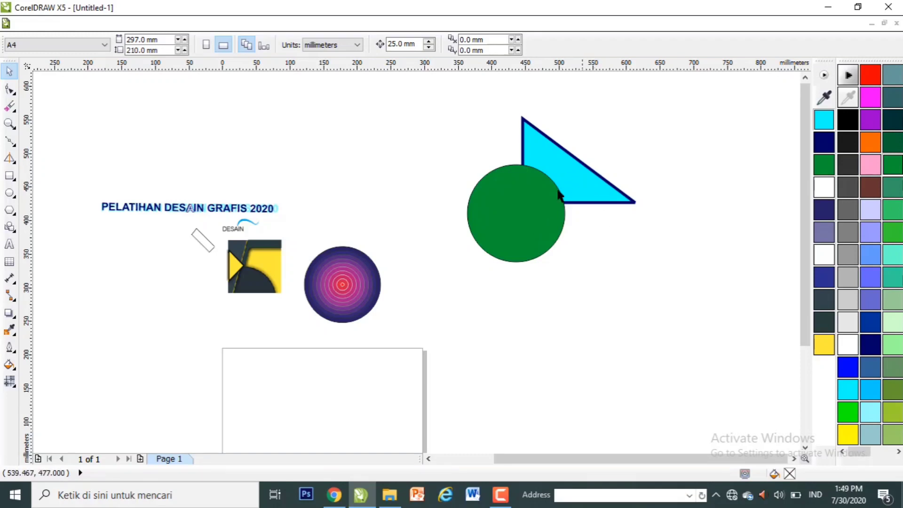
pyautogui.click(519, 211)
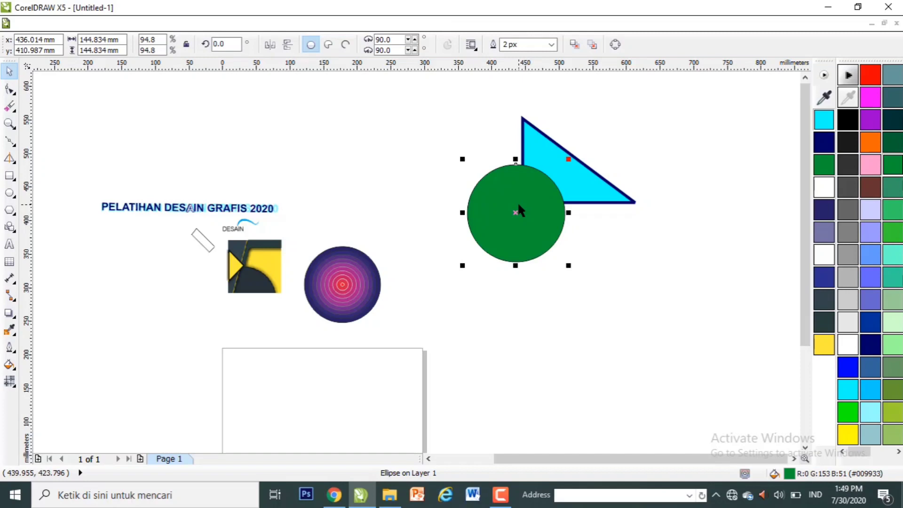
pyautogui.keyDown('shift'); pyautogui.click(591, 182); pyautogui.keyUp('shift')
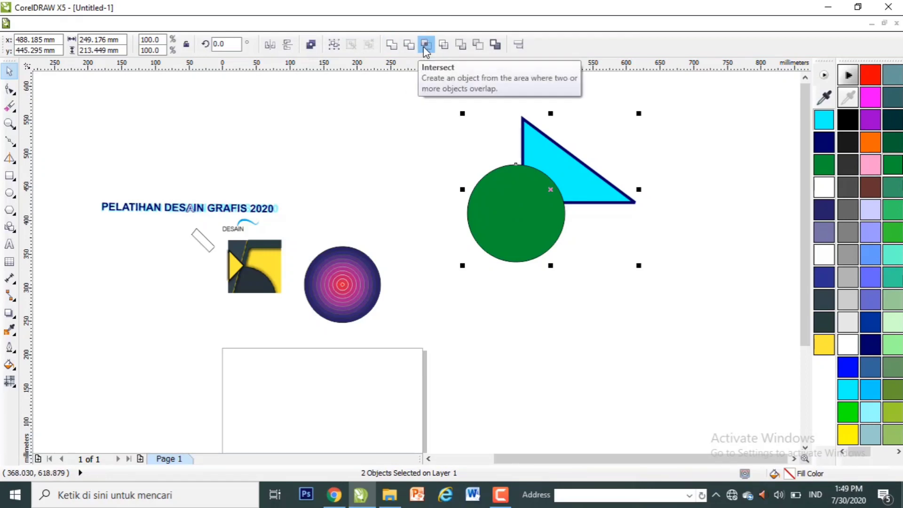
pyautogui.click(409, 44)
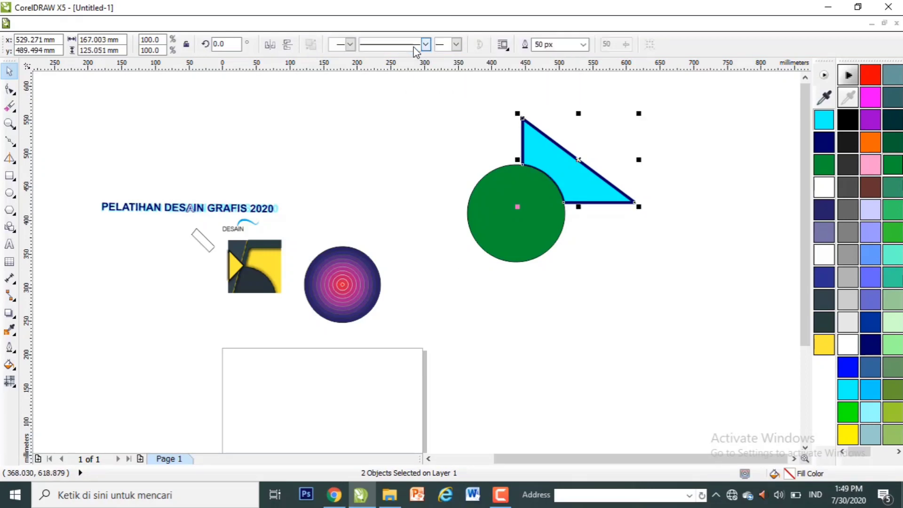
pyautogui.moveTo(523, 227); pyautogui.dragTo(498, 244)
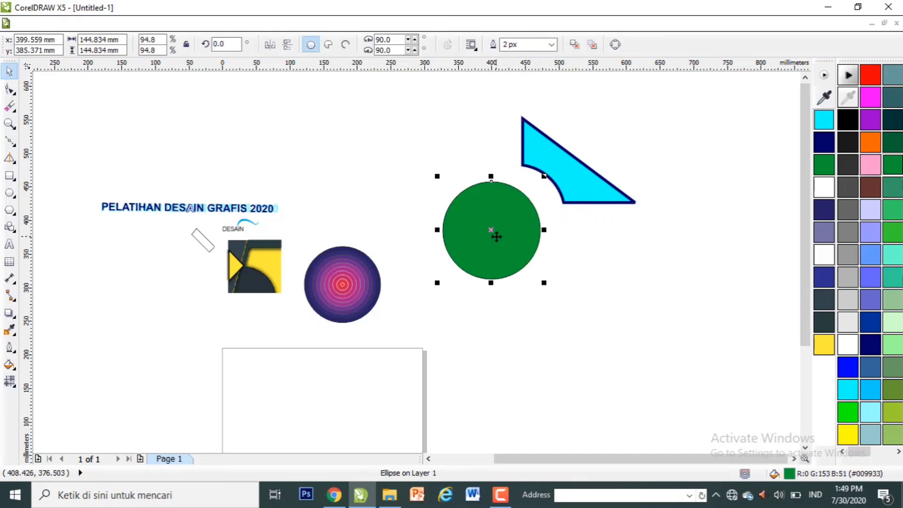
# Step: Shrink the green circle to about 89 mm wide beside the triangle's cutout, and set its outline width to 50 px
pyautogui.moveTo(495, 234); pyautogui.dragTo(504, 219)
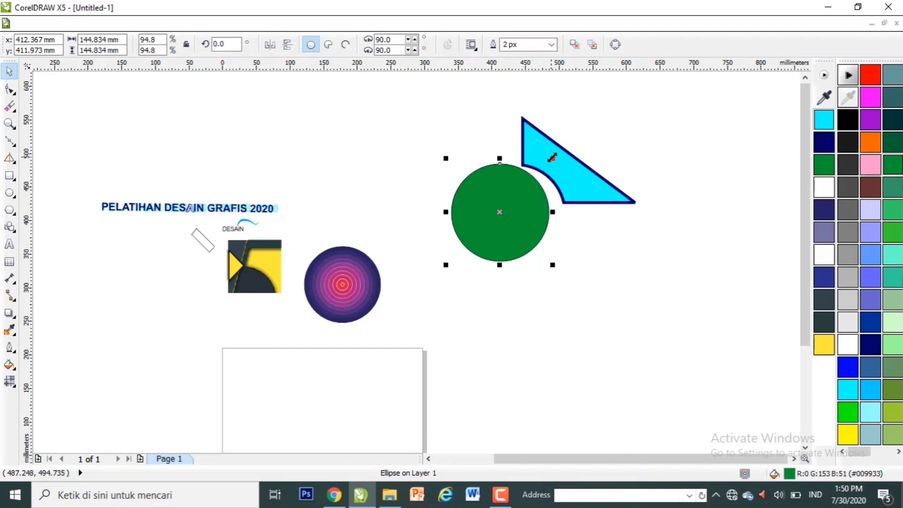
pyautogui.moveTo(553, 158); pyautogui.dragTo(541, 186)
pyautogui.click(548, 47)
pyautogui.click(551, 44)
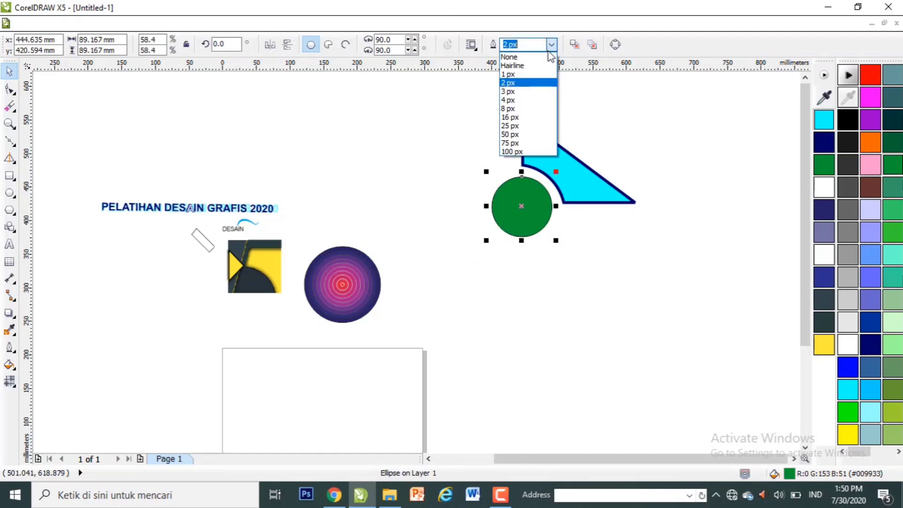
pyautogui.click(529, 127)
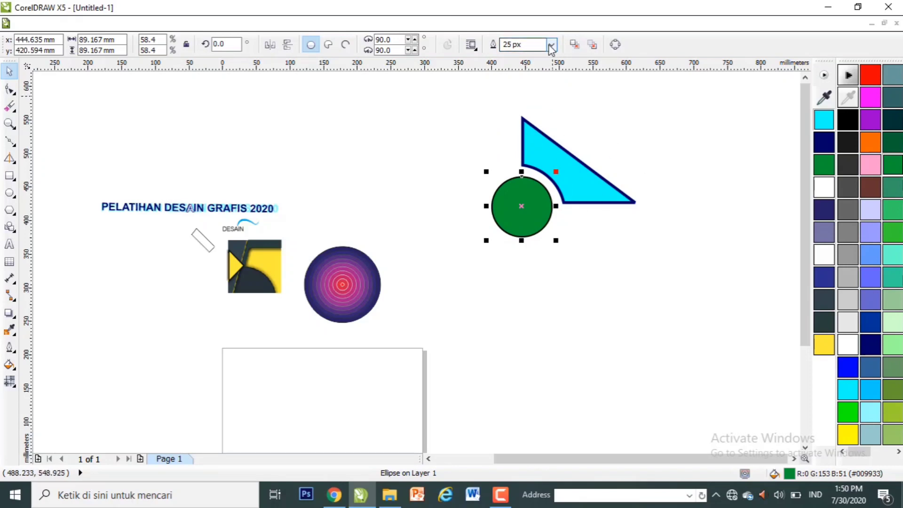
pyautogui.click(551, 44)
pyautogui.click(534, 135)
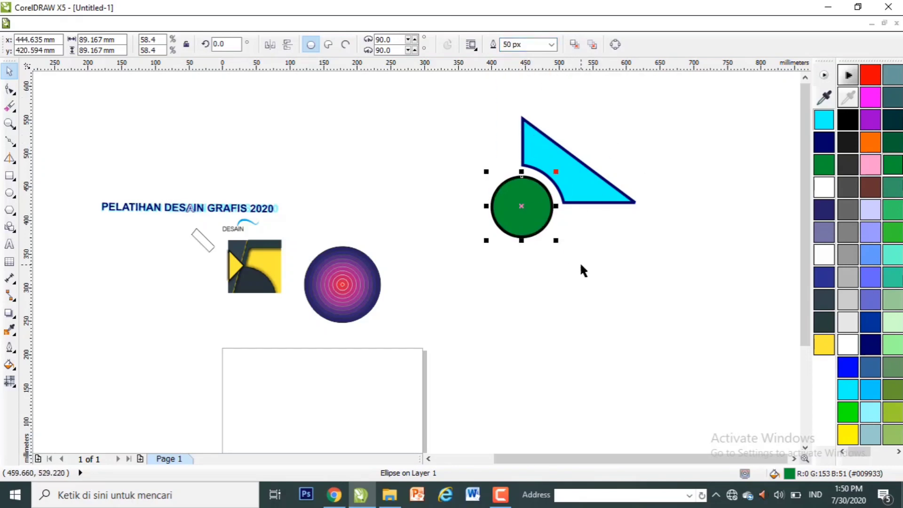
pyautogui.click(579, 261)
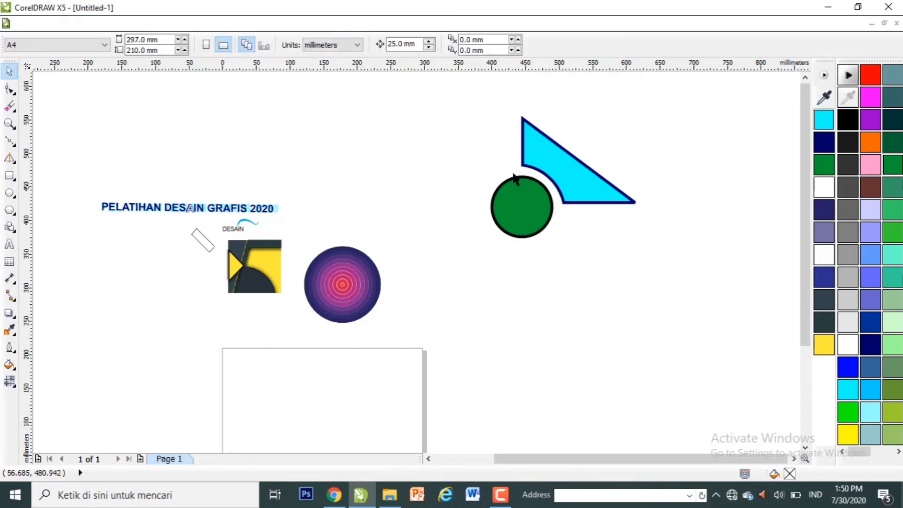
# Step: Combine the green circle and the trimmed triangle into one curve, undo the combination, and clear the selection
pyautogui.click(530, 201)
pyautogui.click(591, 272)
pyautogui.moveTo(432, 81); pyautogui.dragTo(693, 322)
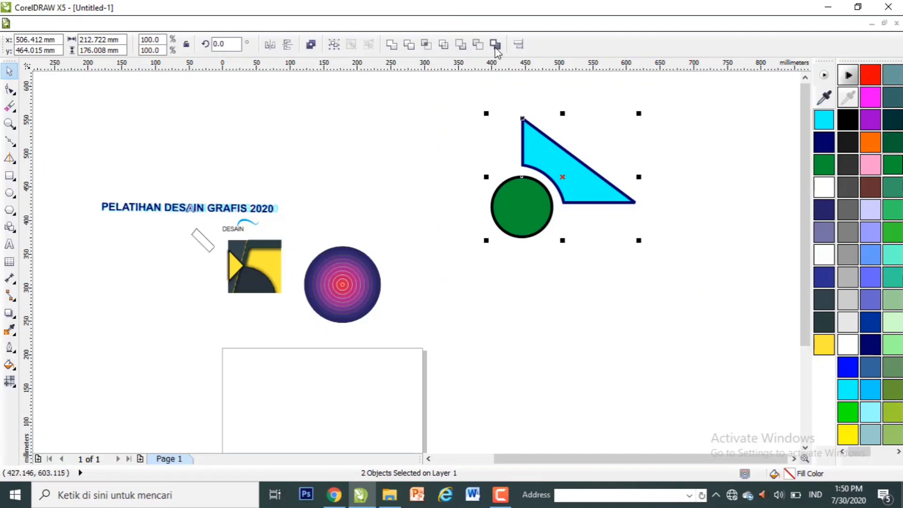
pyautogui.click(313, 45)
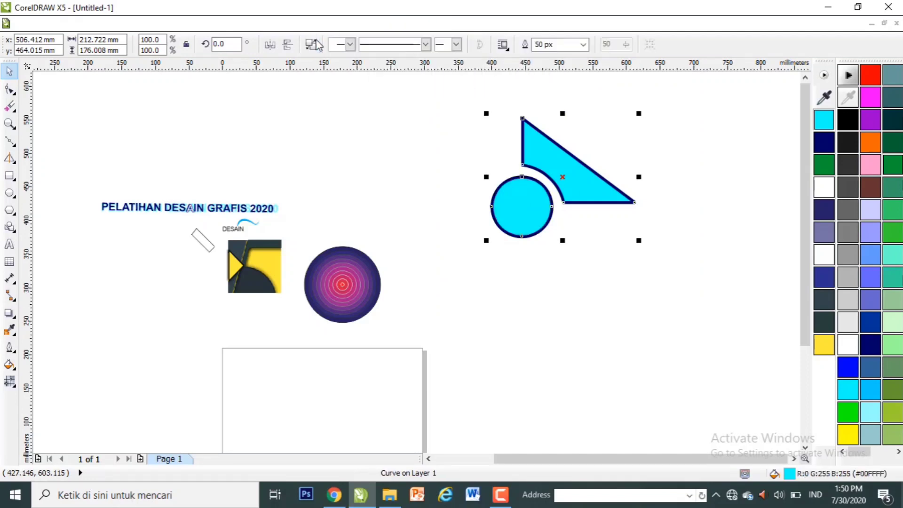
pyautogui.click(606, 276)
pyautogui.hotkey('ctrl', 'z')
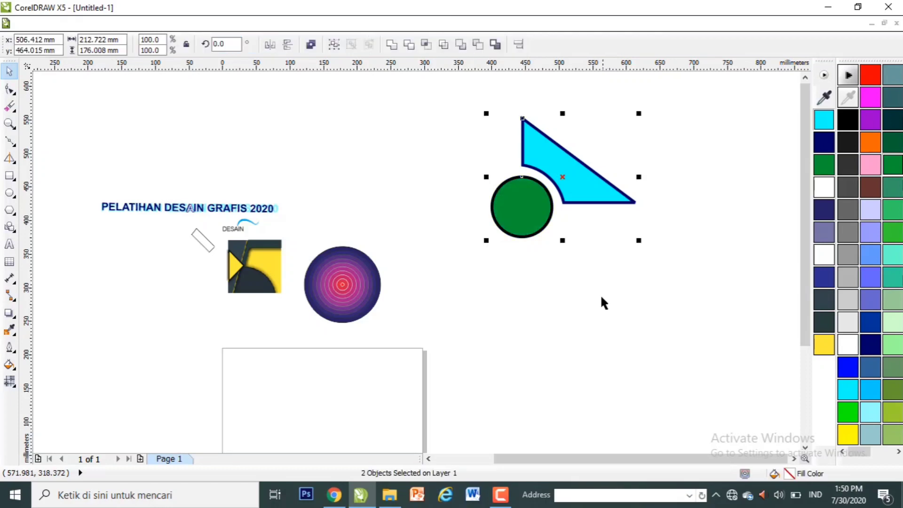
pyautogui.click(588, 293)
# Step: Shift the green circle and the trimmed triangle to the left, placing the circle close to the triangle's curved cutout
pyautogui.moveTo(536, 202); pyautogui.dragTo(504, 203)
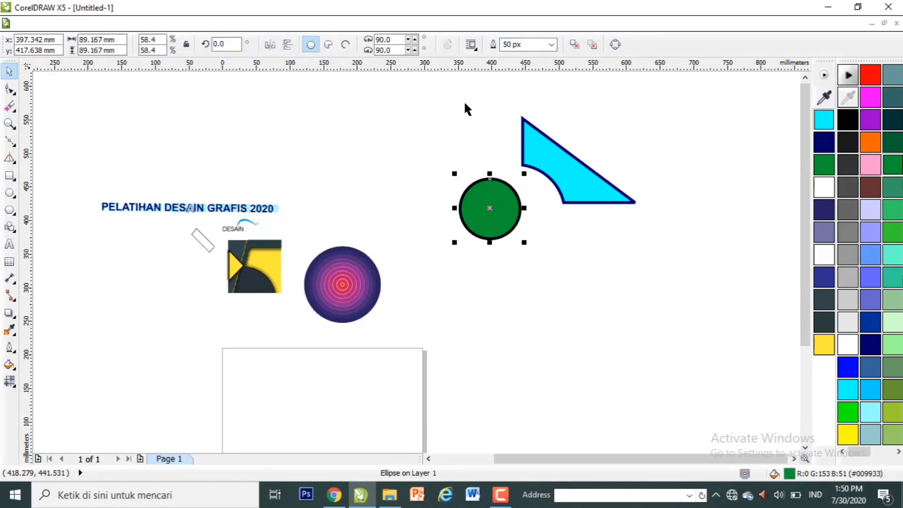
pyautogui.moveTo(543, 139); pyautogui.dragTo(522, 140)
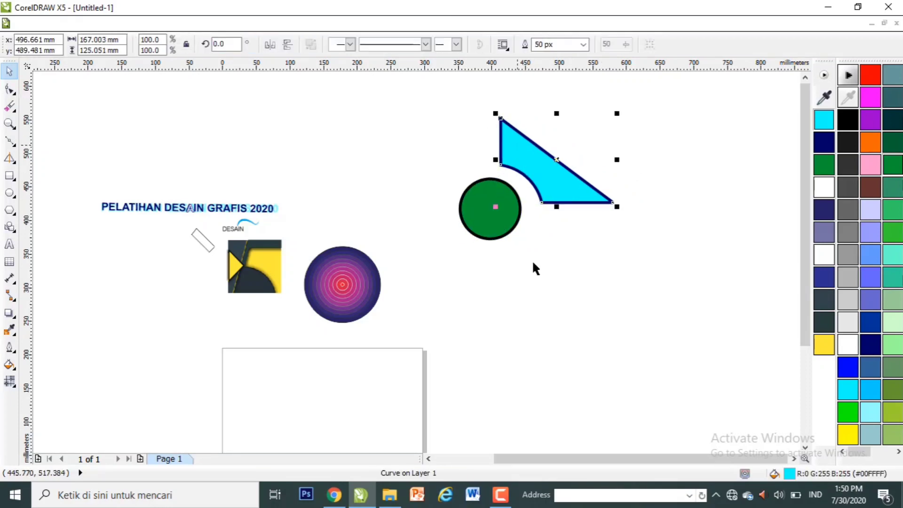
pyautogui.moveTo(493, 218); pyautogui.dragTo(505, 214)
pyautogui.click(549, 255)
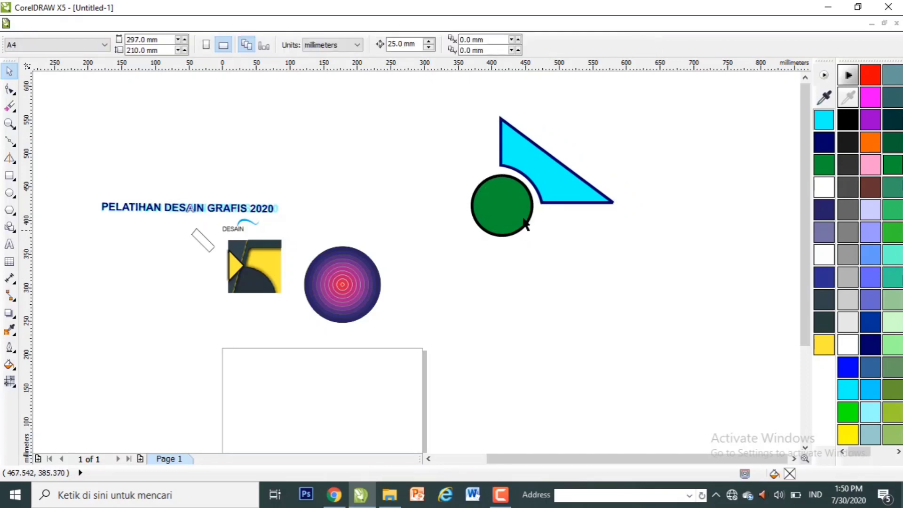
# Step: Convert the green circle to a 270° pie, move it left of the triangle, and enlarge it to about 158 mm wide
pyautogui.click(9, 123)
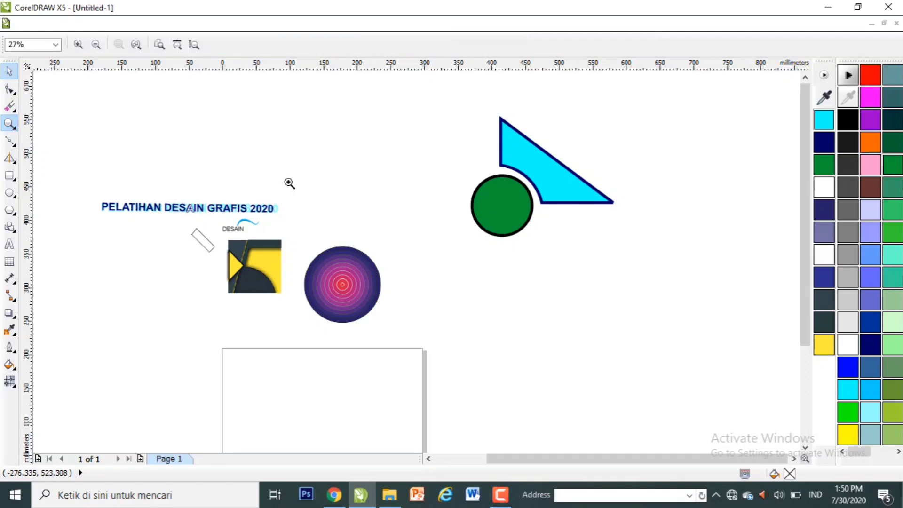
pyautogui.click(494, 187)
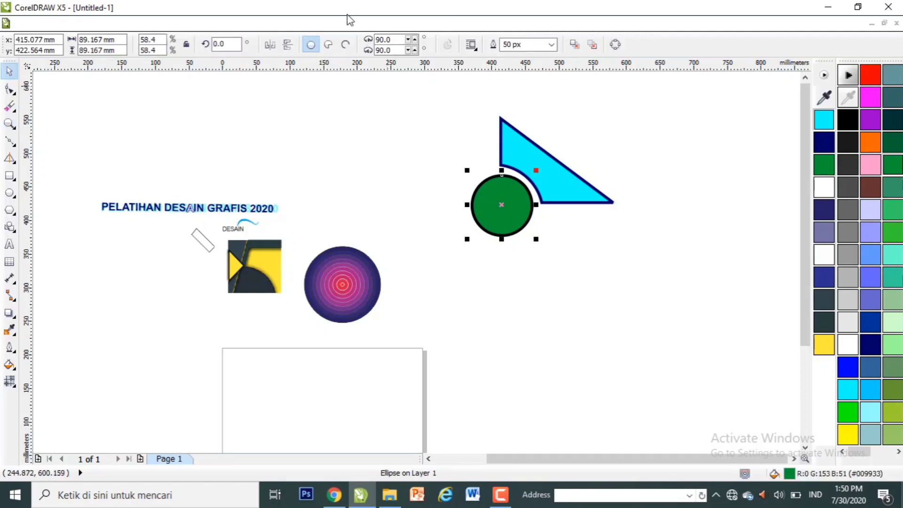
pyautogui.click(328, 44)
pyautogui.moveTo(489, 202); pyautogui.dragTo(410, 175)
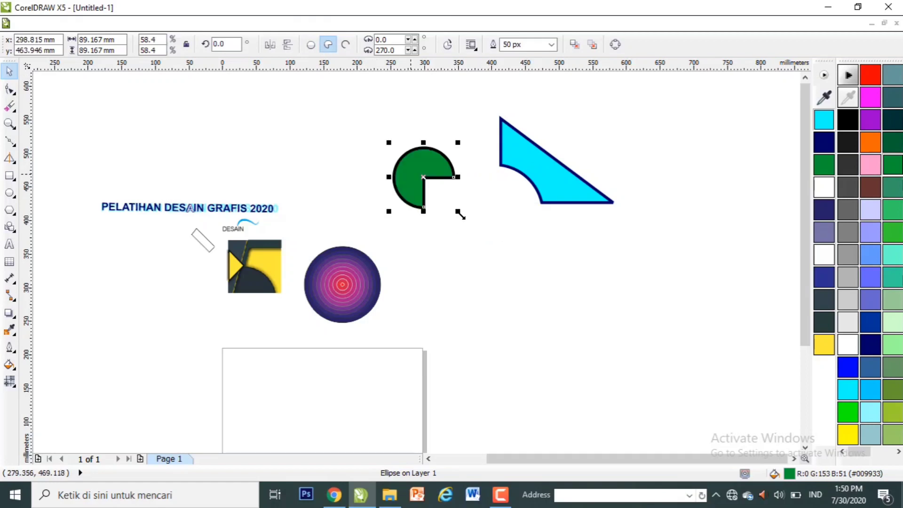
pyautogui.moveTo(459, 214); pyautogui.dragTo(507, 259)
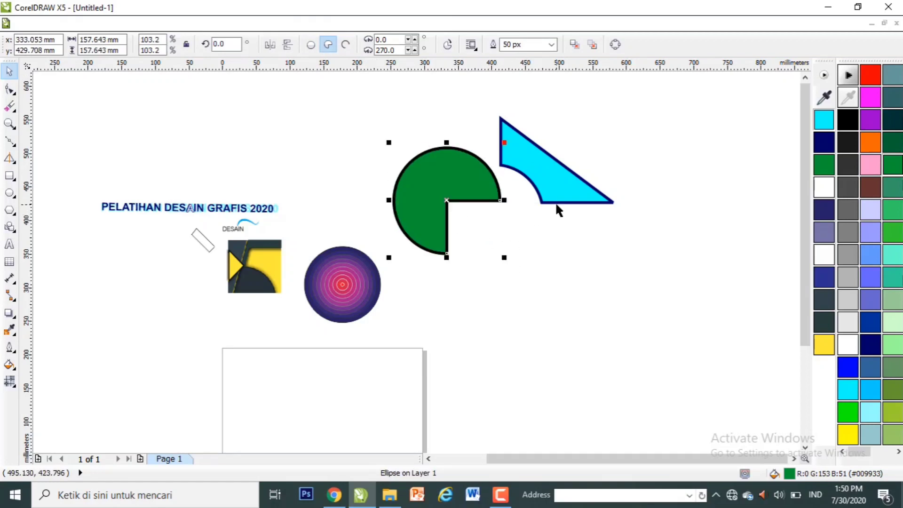
# Step: Move the trimmed cyan triangle over the upper-right part of the green pie and bring it to the front
pyautogui.click(557, 205)
pyautogui.moveTo(566, 184); pyautogui.dragTo(499, 192)
pyautogui.hotkey('shift', 'pageup')
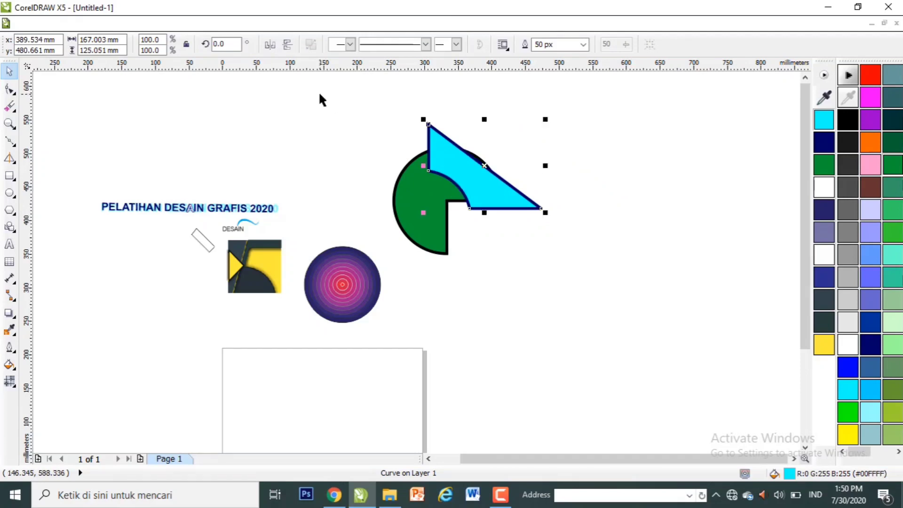
# Step: Weld the green pie and the cyan triangle into one shape, and move it down and to the right
pyautogui.moveTo(333, 83); pyautogui.dragTo(637, 265)
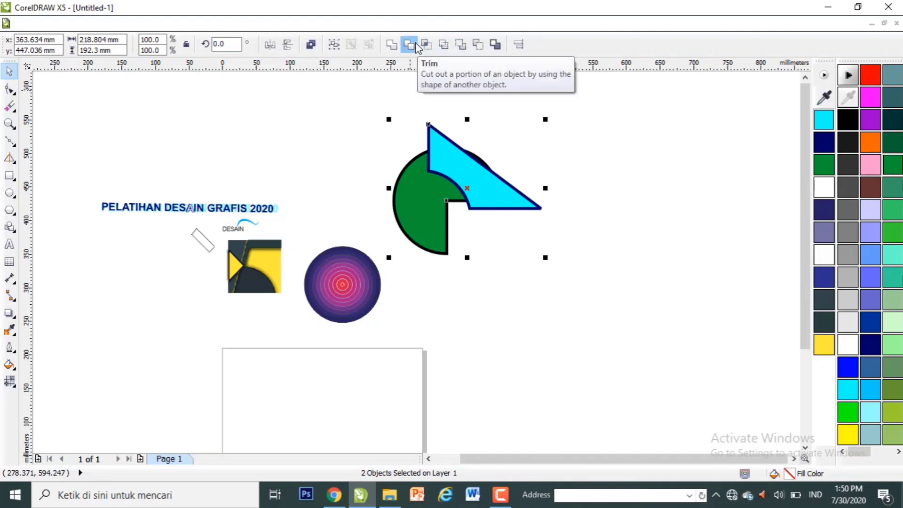
pyautogui.click(393, 45)
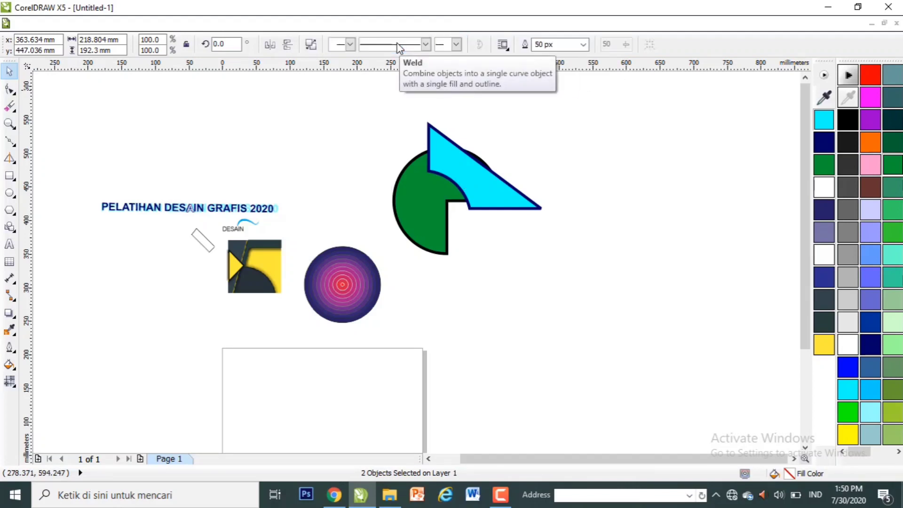
pyautogui.click(553, 257)
pyautogui.moveTo(520, 210); pyautogui.dragTo(590, 246)
# Step: Delete the welded shape's corner node just right of the notch, and bend the resulting lower edge downward into a curve
pyautogui.press('F10')
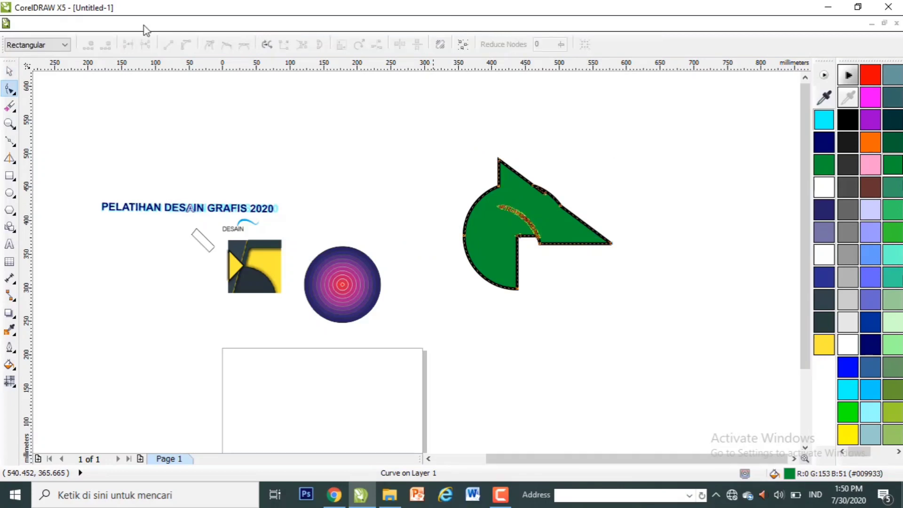
pyautogui.click(10, 124)
pyautogui.click(573, 255)
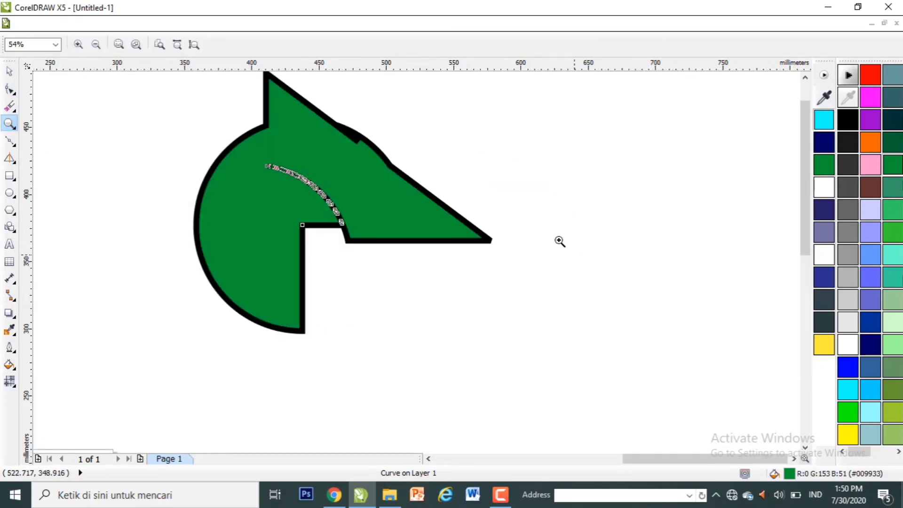
pyautogui.press('space')
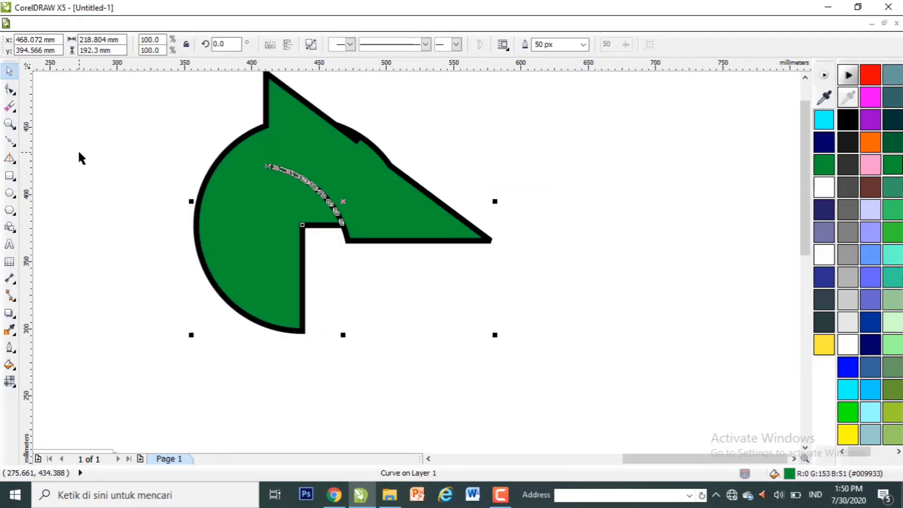
pyautogui.click(10, 89)
pyautogui.doubleClick(358, 210)
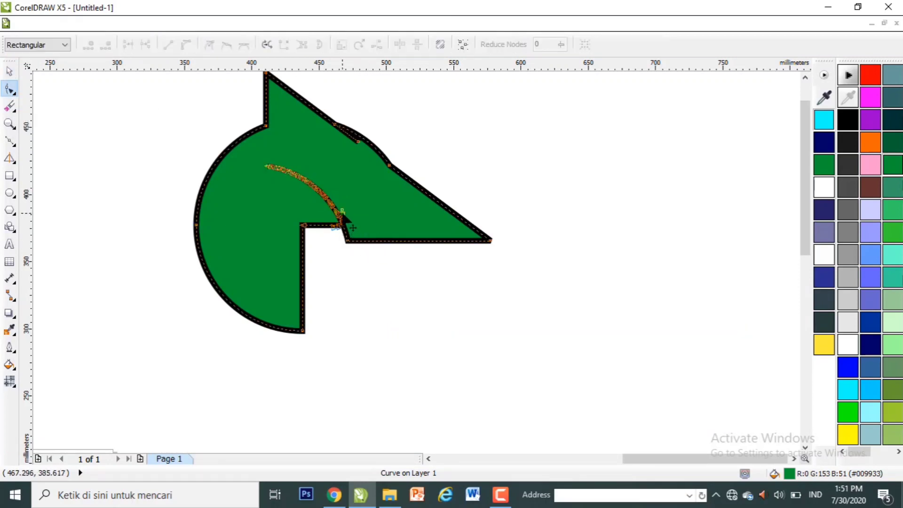
pyautogui.click(347, 241)
pyautogui.press('Delete')
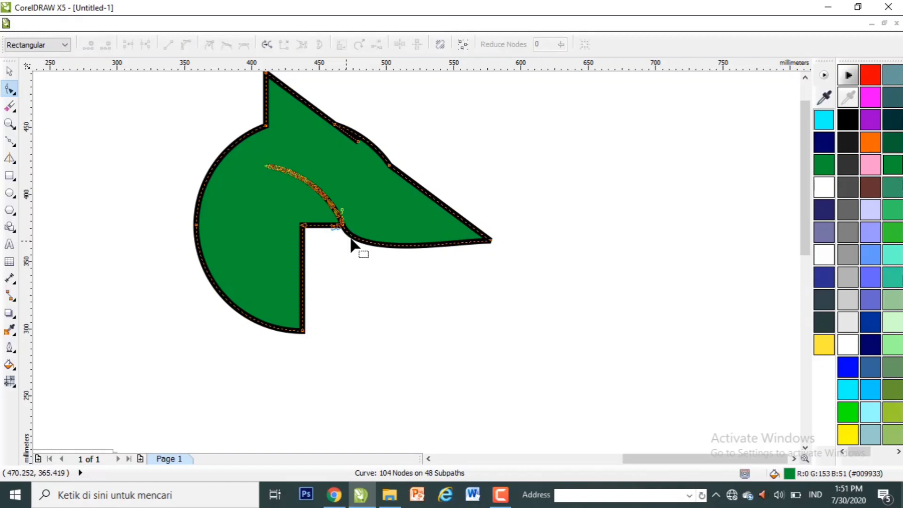
pyautogui.moveTo(363, 256); pyautogui.dragTo(364, 291)
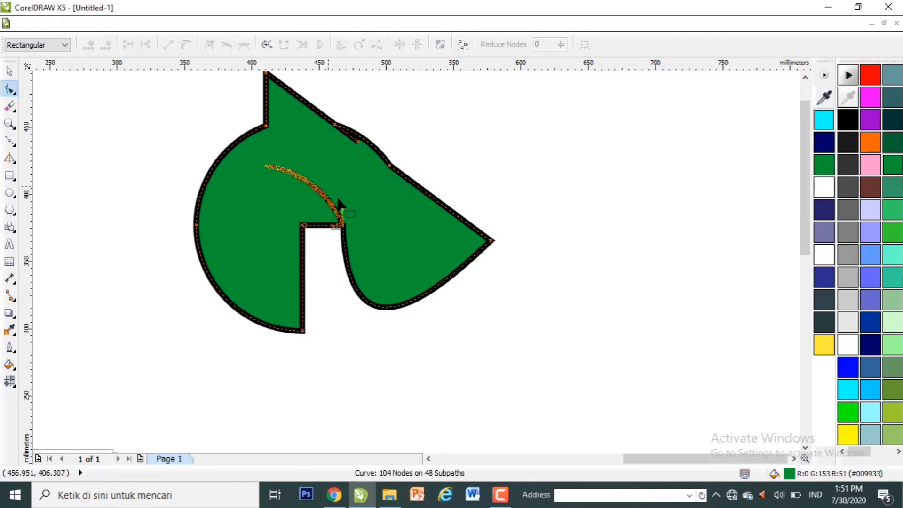
# Step: Narrow the notch by moving its right-hand node down and left, and move the whole shape to the right
pyautogui.moveTo(342, 223); pyautogui.dragTo(410, 256)
pyautogui.press('space')
pyautogui.press('F10')
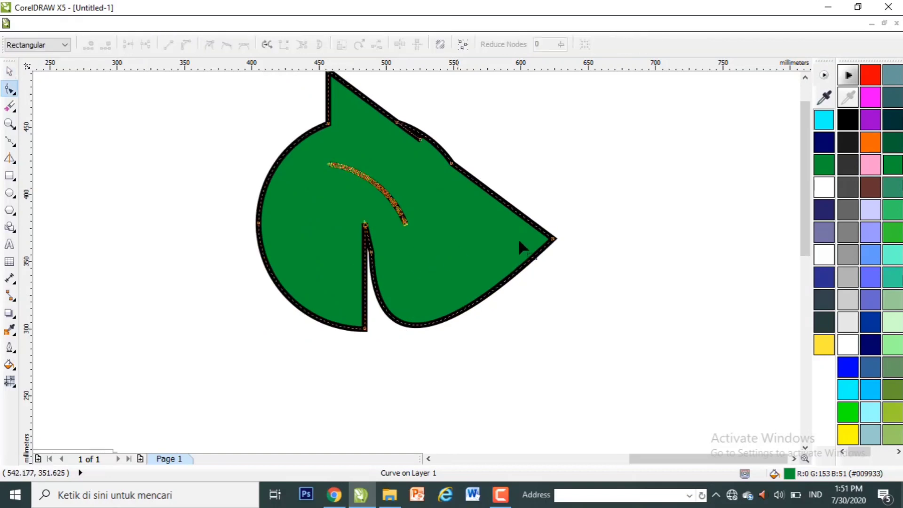
# Step: Pull the node at the shape's pointed right tip up and to the right, and deselect the shape
pyautogui.moveTo(553, 239); pyautogui.dragTo(583, 207)
pyautogui.press('space')
pyautogui.click(613, 340)
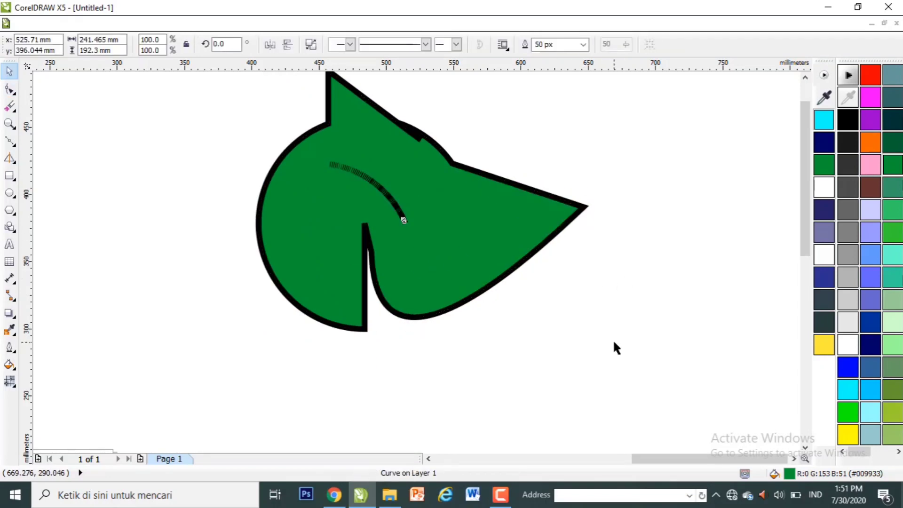
pyautogui.click(385, 158)
pyautogui.click(471, 393)
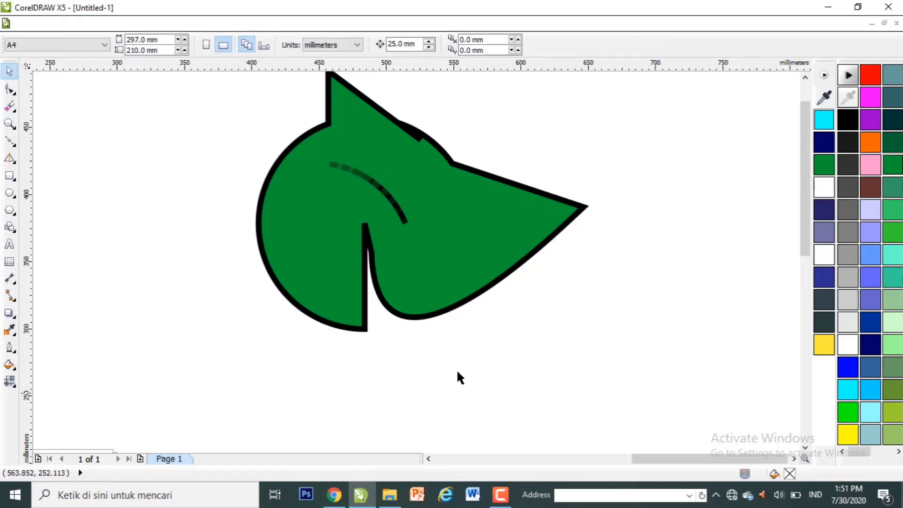
# Step: Delete the extra nodes on the notch's right edge and the upper-right outline, and move the shape slightly down and left
pyautogui.doubleClick(372, 252)
pyautogui.doubleClick(371, 252)
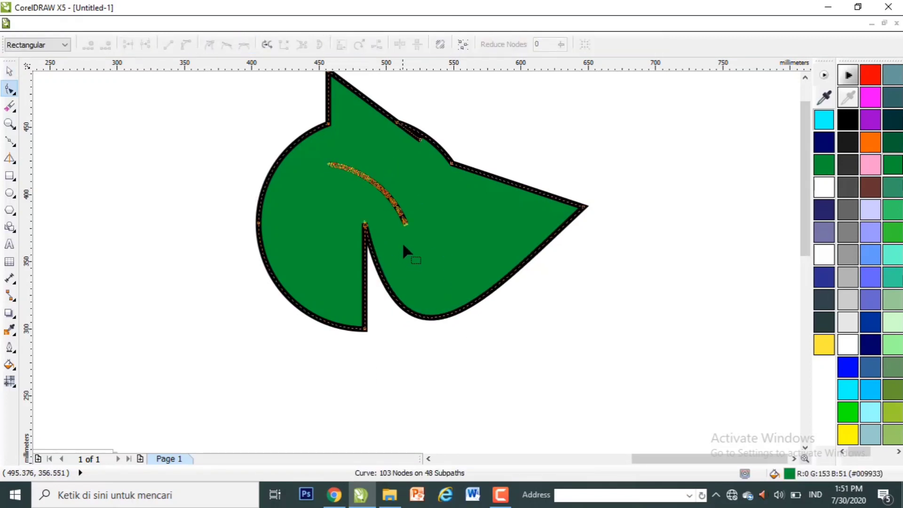
pyautogui.press('space')
pyautogui.moveTo(456, 230); pyautogui.dragTo(412, 248)
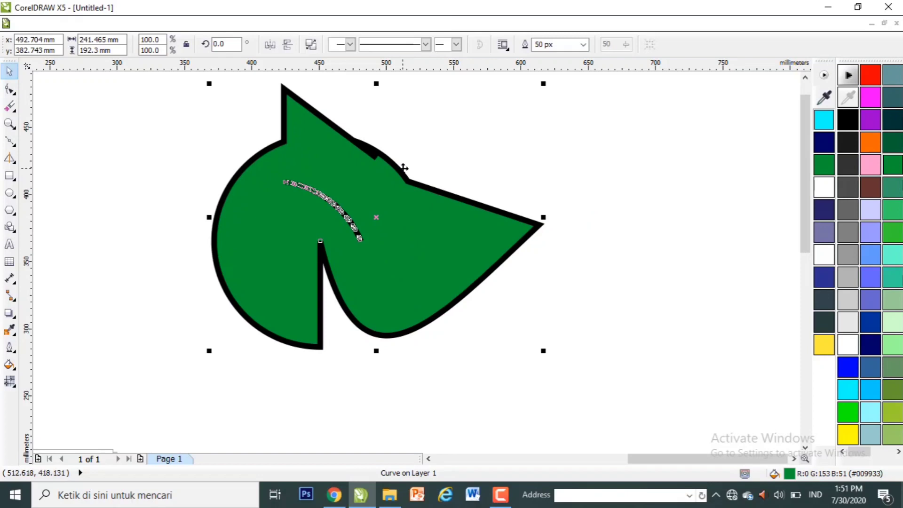
pyautogui.press('space')
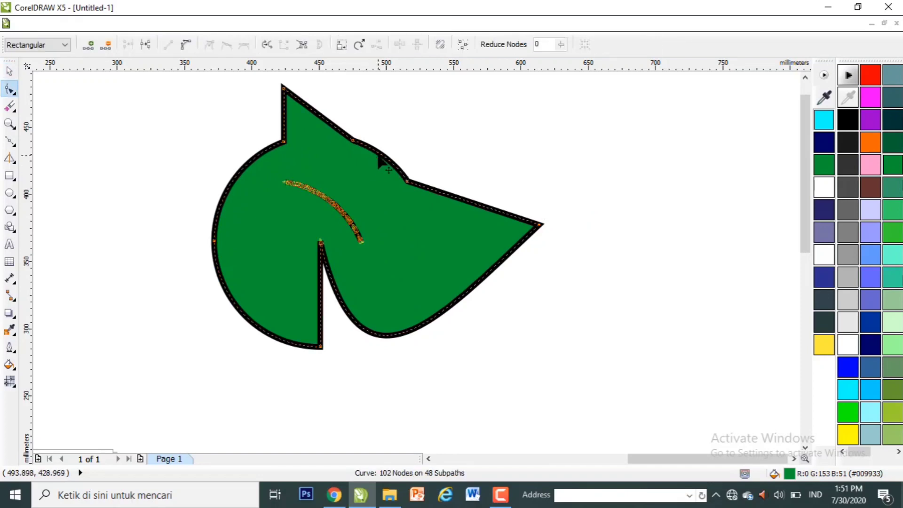
# Step: Deselect the green shape and bring the portrait photo IMG-20190217-WA0008 from the PELATIHAN folder into the CorelDRAW drawing
pyautogui.press('space')
pyautogui.click(655, 329)
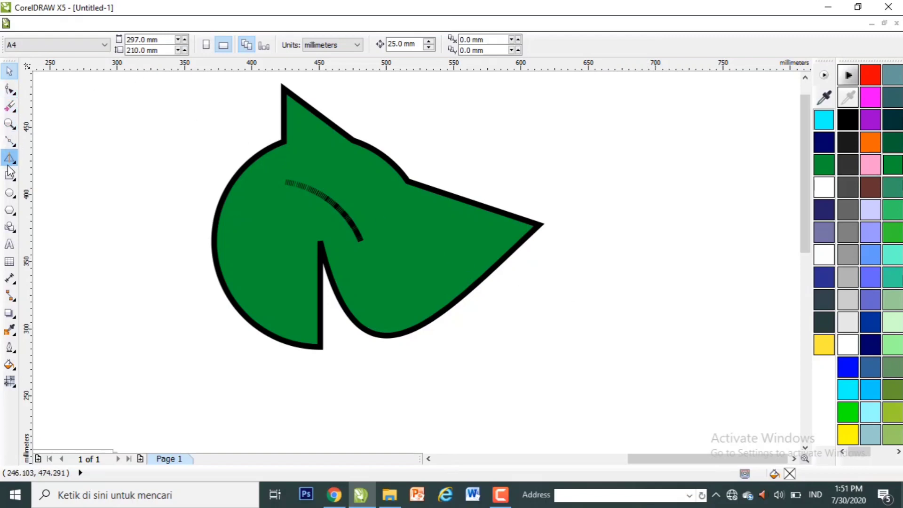
pyautogui.click(390, 494)
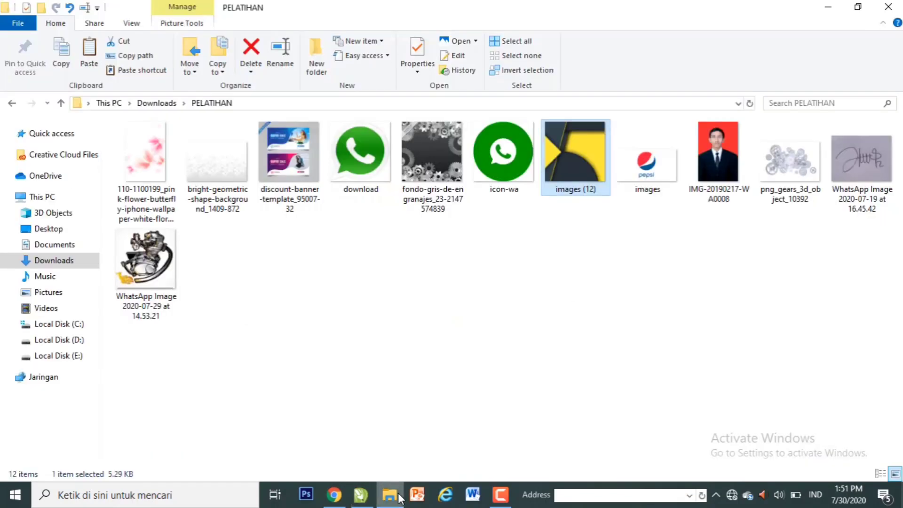
pyautogui.click(488, 275)
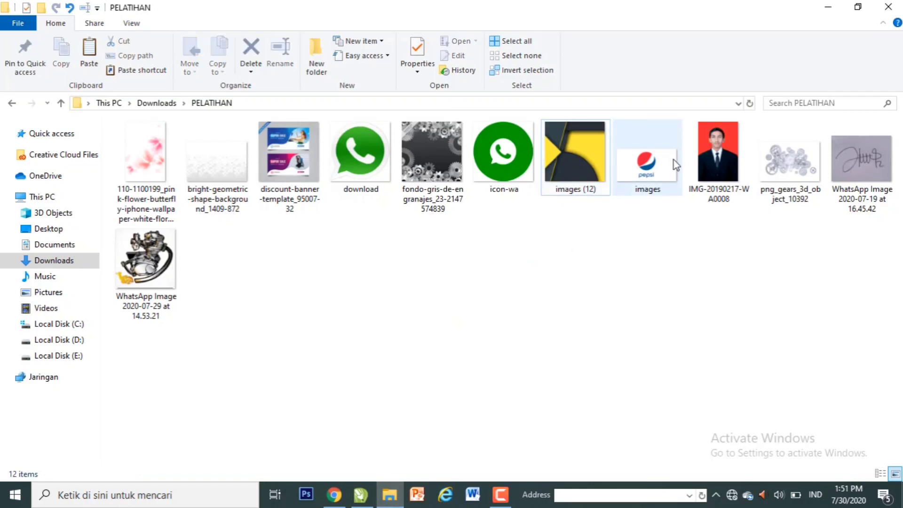
pyautogui.moveTo(712, 167); pyautogui.dragTo(607, 238)
# Step: Scale the portrait photo to 91.8% and place it just right of the green shape
pyautogui.click(9, 123)
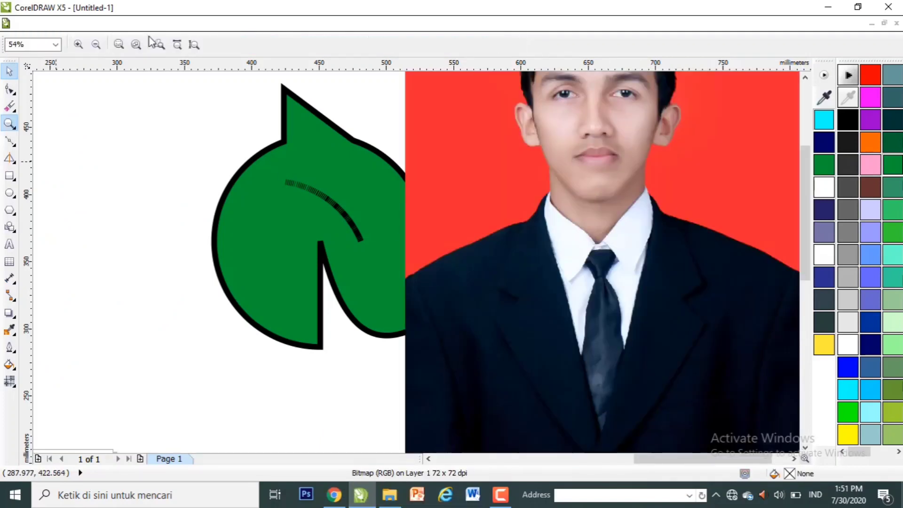
pyautogui.click(99, 47)
pyautogui.press('space')
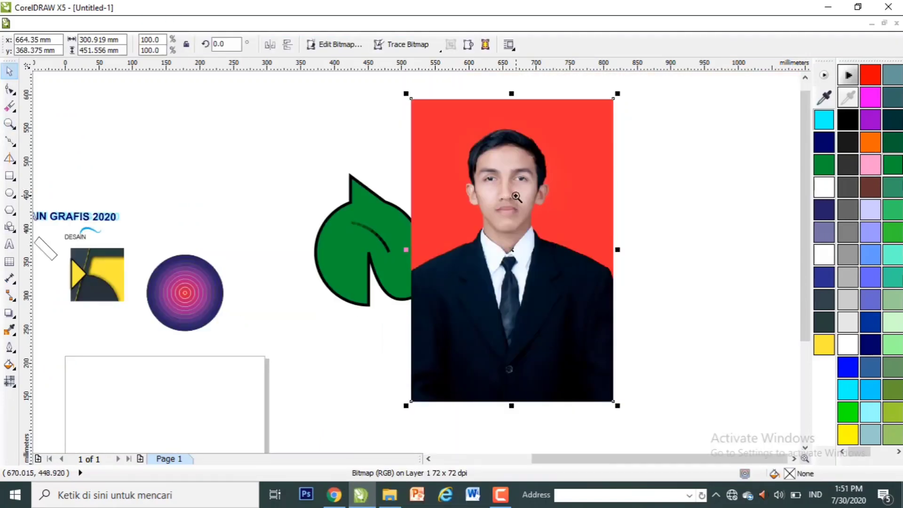
pyautogui.moveTo(541, 193); pyautogui.dragTo(602, 207)
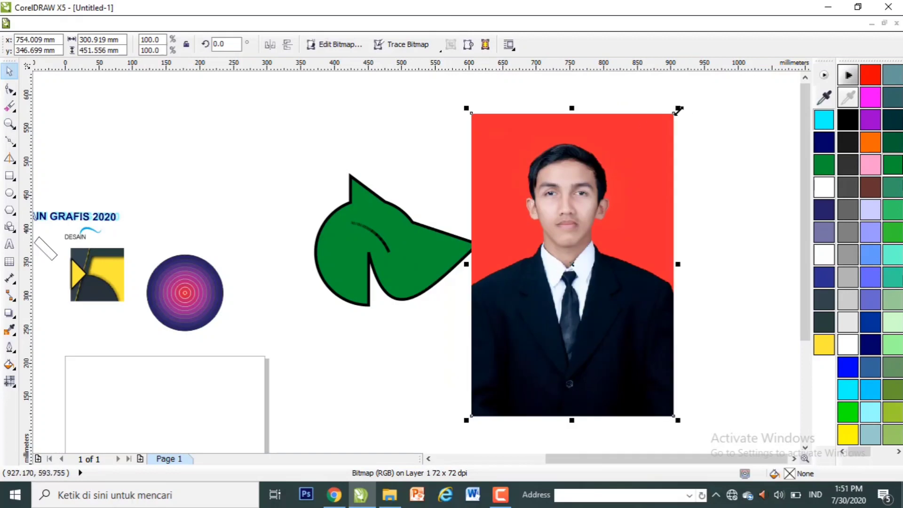
pyautogui.moveTo(677, 110); pyautogui.dragTo(661, 134)
pyautogui.moveTo(601, 200); pyautogui.dragTo(617, 184)
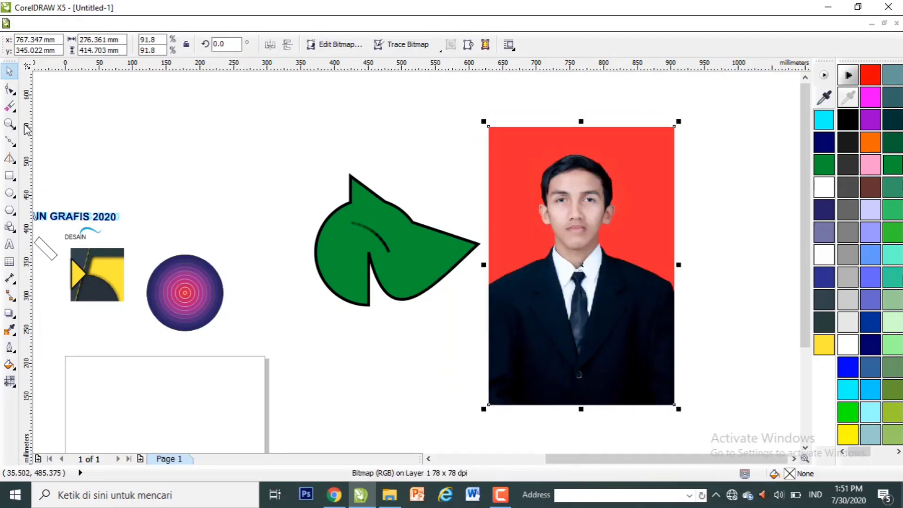
# Step: Try the Eraser on the red background at the photo's upper left, and undo the erasing
pyautogui.click(11, 107)
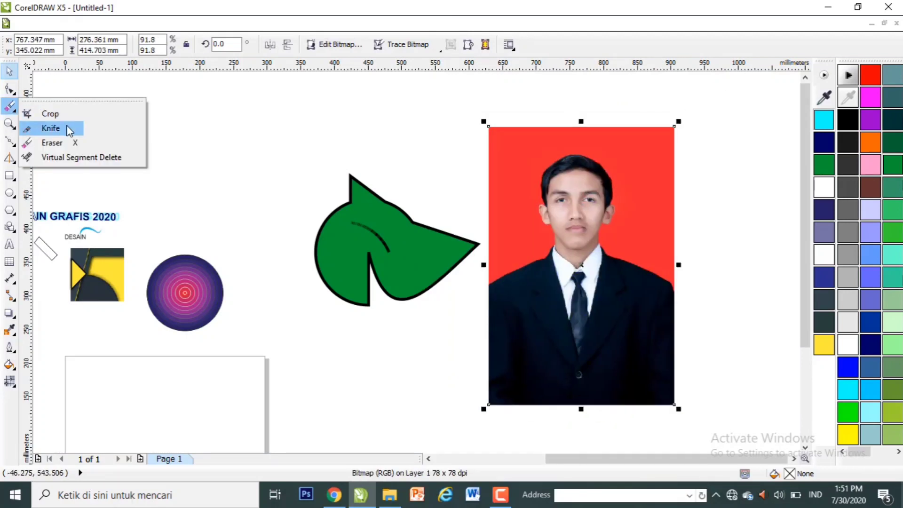
pyautogui.click(73, 143)
pyautogui.moveTo(502, 154)
pyautogui.mouseDown()
pyautogui.moveTo(497, 140)
pyautogui.moveTo(505, 128)
pyautogui.moveTo(515, 143)
pyautogui.moveTo(485, 241)
pyautogui.moveTo(515, 175)
pyautogui.mouseUp()
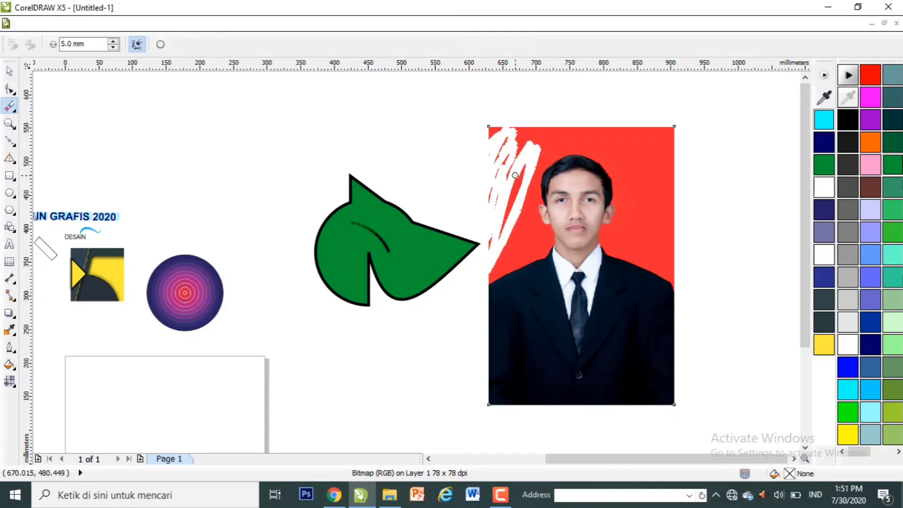
pyautogui.press('space')
pyautogui.hotkey('ctrl', 'z')
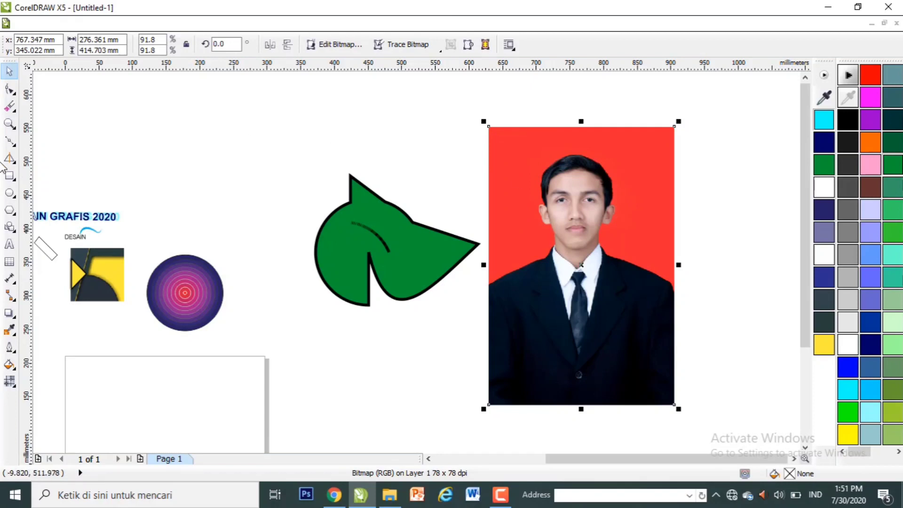
# Step: Try tracing the person's left-hand shoulder, neck and ear with the Freehand tool, and discard the line
pyautogui.click(9, 140)
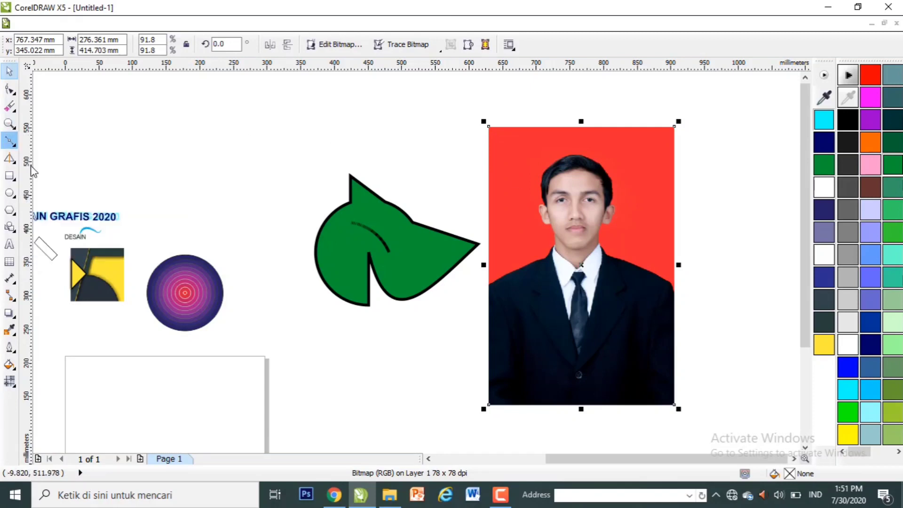
pyautogui.click(8, 138)
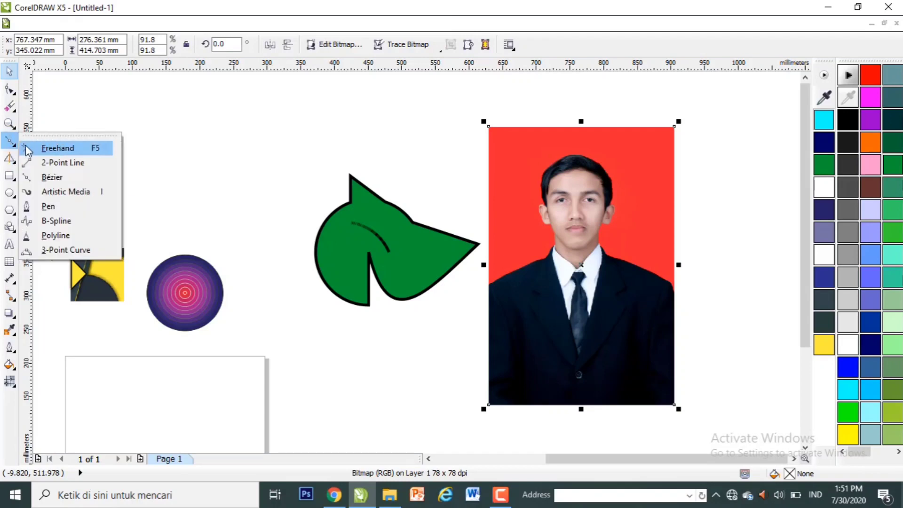
pyautogui.click(50, 149)
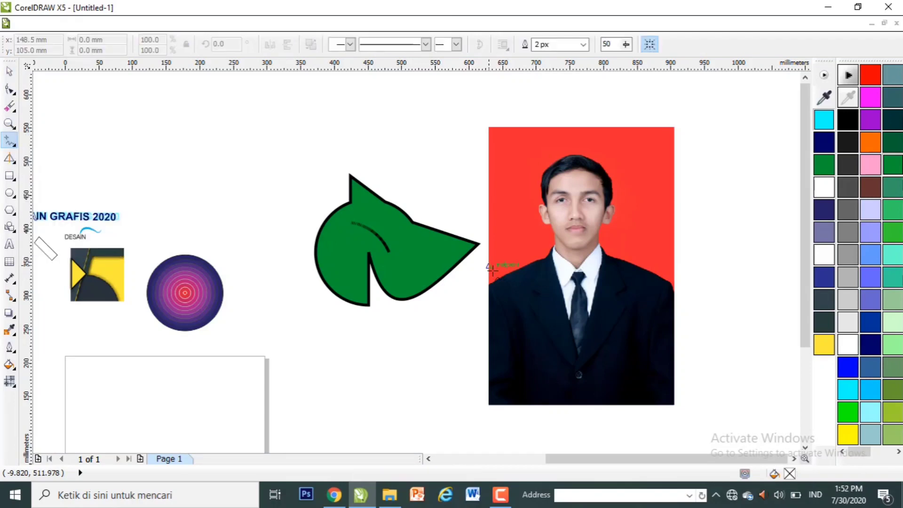
pyautogui.moveTo(487, 283)
pyautogui.mouseDown()
pyautogui.moveTo(552, 250)
pyautogui.moveTo(550, 260)
pyautogui.moveTo(541, 208)
pyautogui.mouseUp()
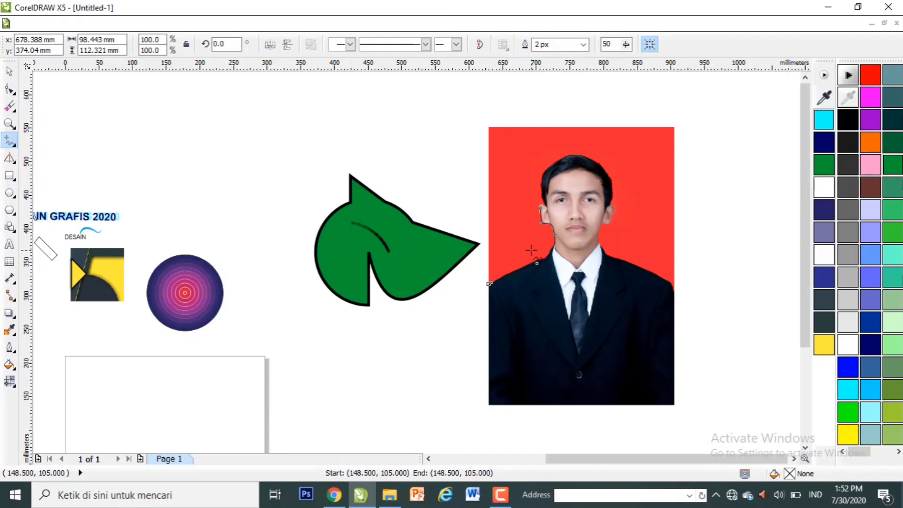
pyautogui.press('space')
pyautogui.press('Escape')
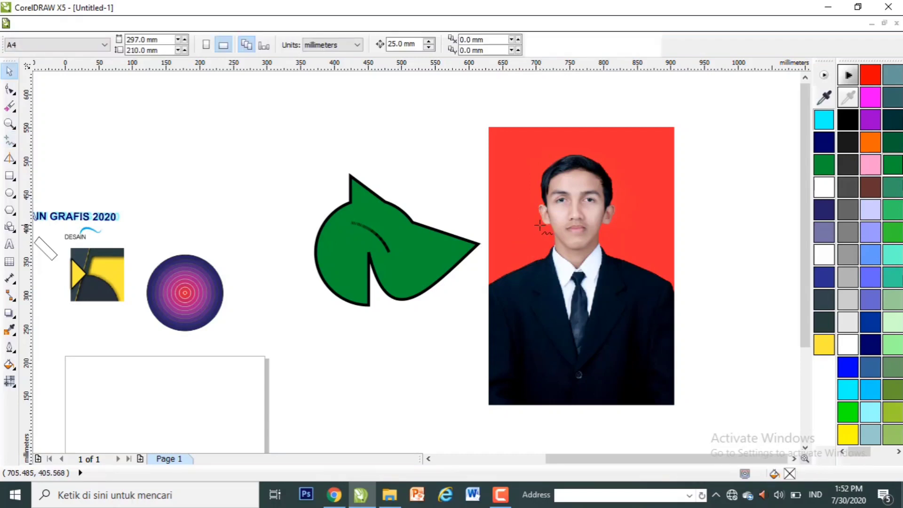
# Step: Start a Bézier outline where the left-hand shoulder meets the photo's edge, and trace up the neck, around the ear and over the hair
pyautogui.click(12, 143)
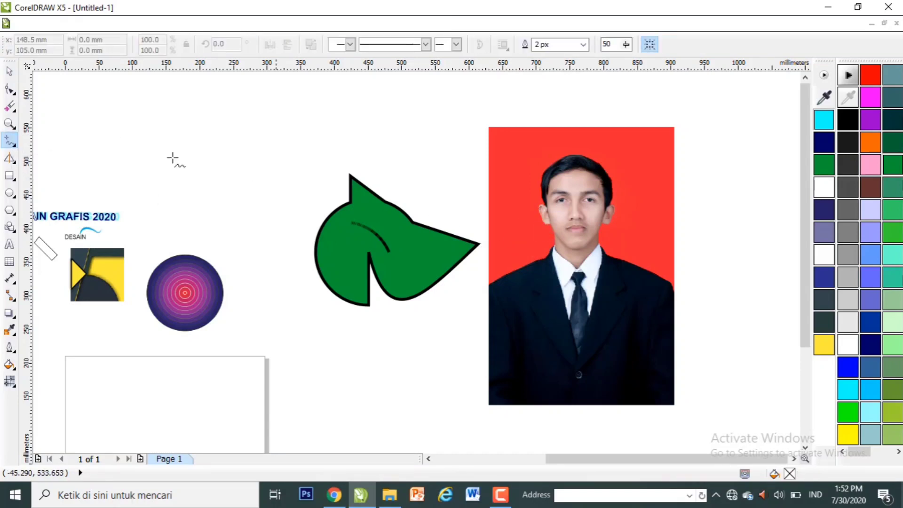
pyautogui.click(11, 158)
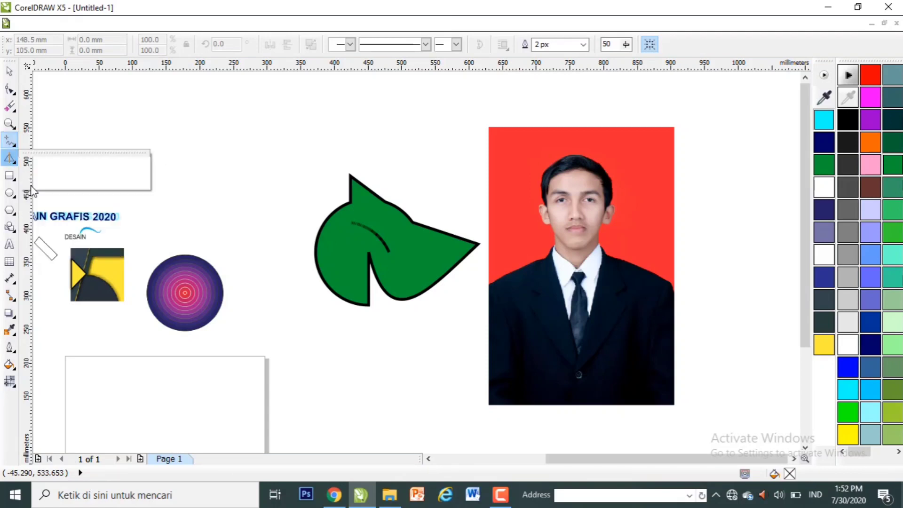
pyautogui.click(9, 140)
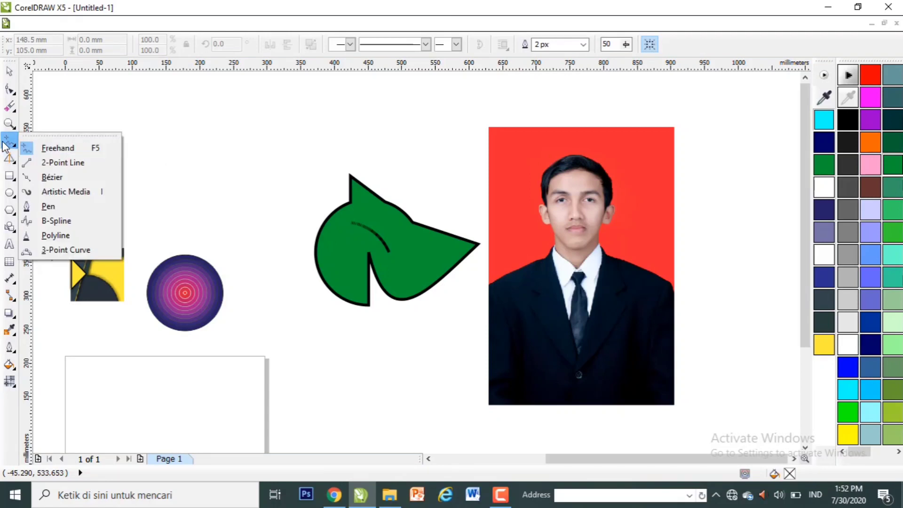
pyautogui.click(46, 179)
pyautogui.click(46, 180)
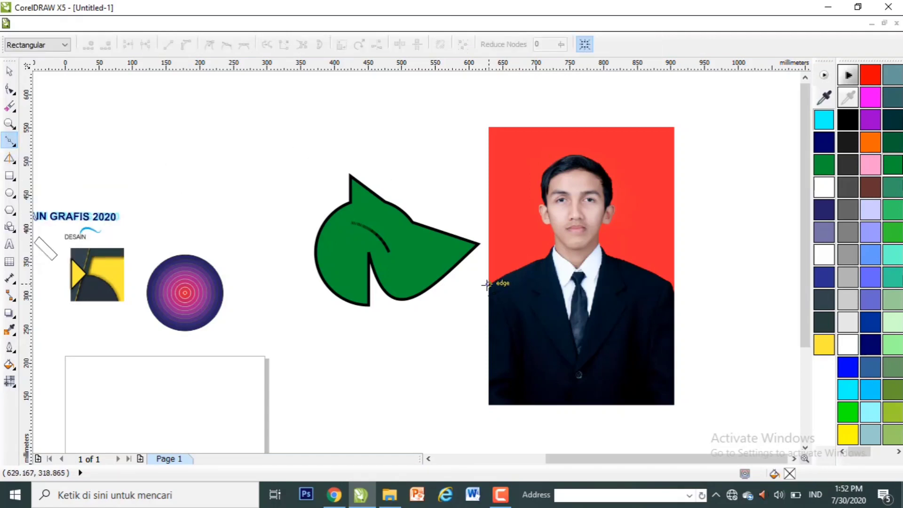
pyautogui.click(548, 256)
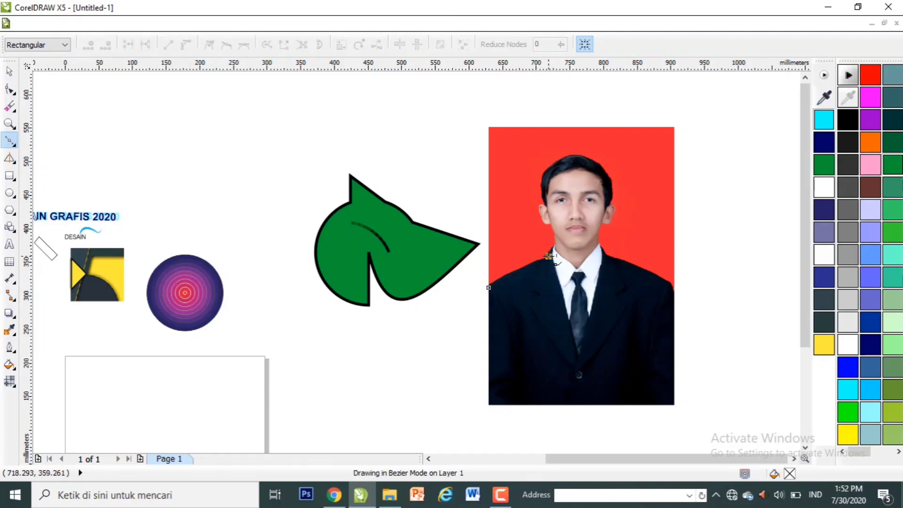
pyautogui.click(551, 224)
pyautogui.click(537, 221)
pyautogui.click(541, 196)
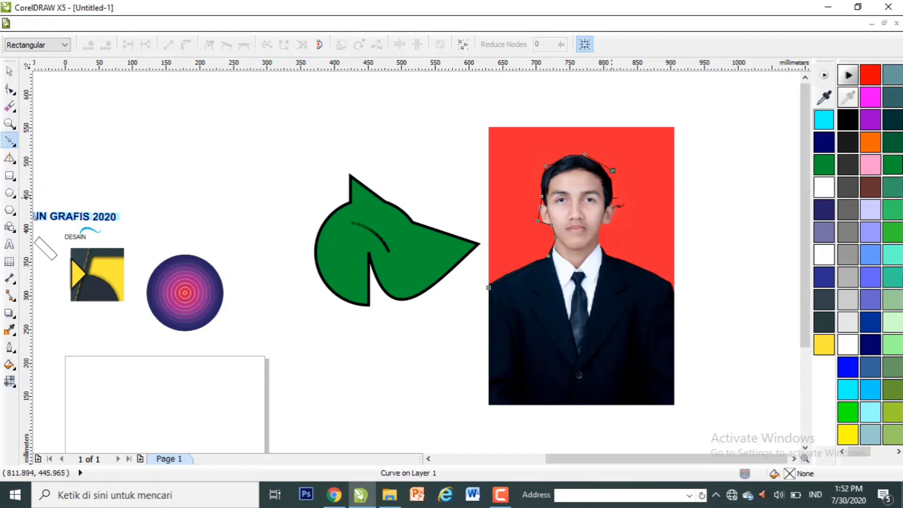
# Step: Continue the Bézier outline down the right-hand side of the head and along the shoulder, and close it at its starting node
pyautogui.click(603, 225)
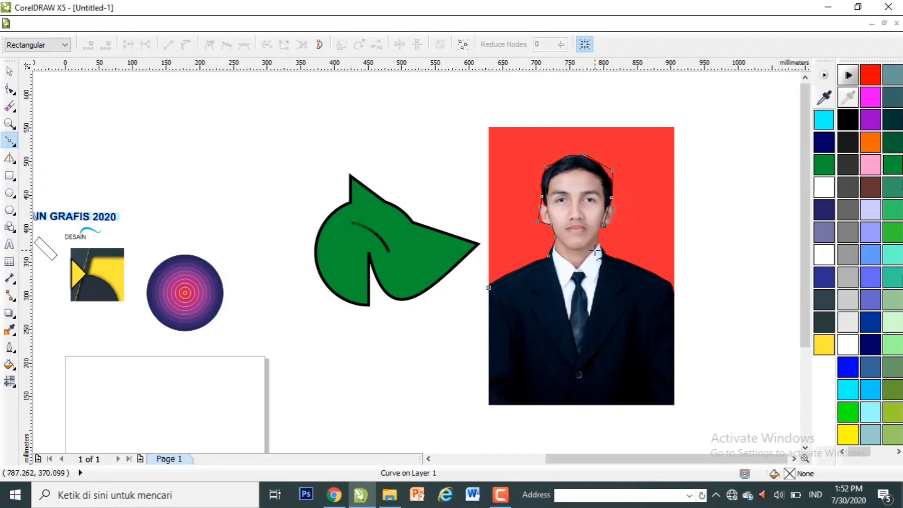
pyautogui.click(623, 256)
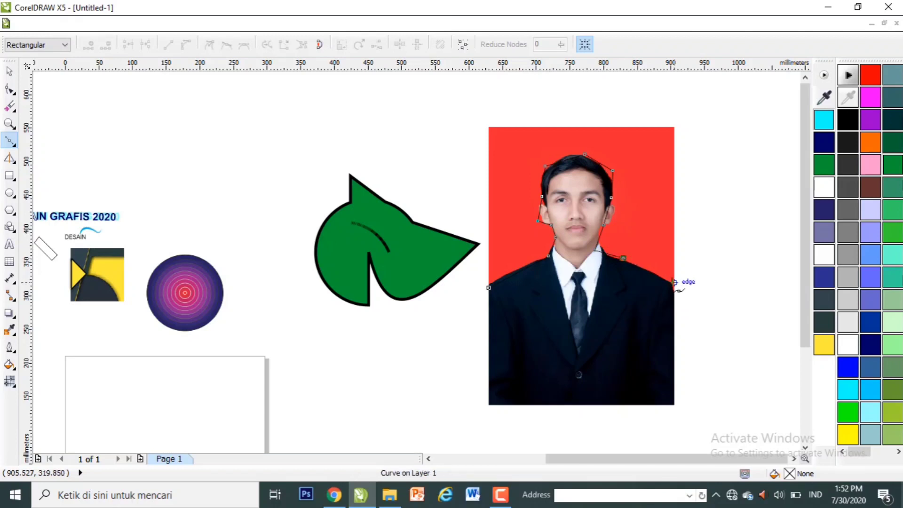
pyautogui.click(674, 283)
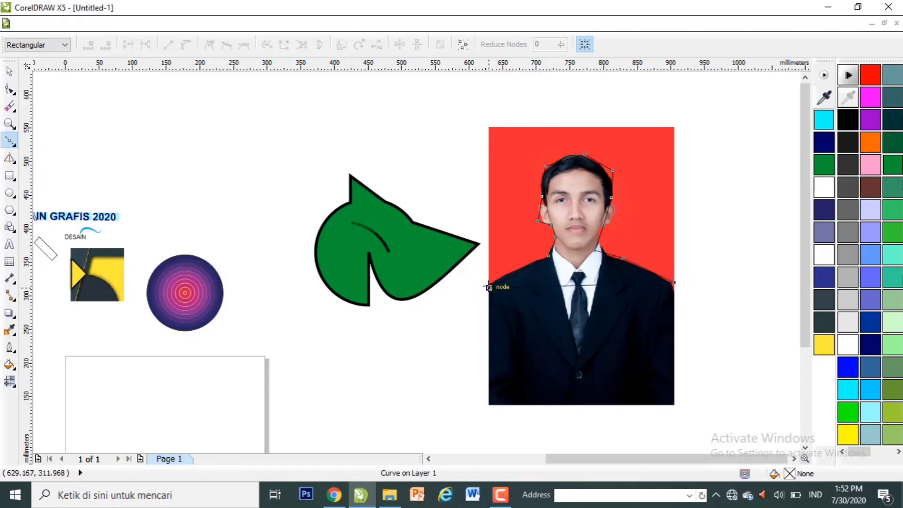
pyautogui.click(488, 287)
pyautogui.press('space')
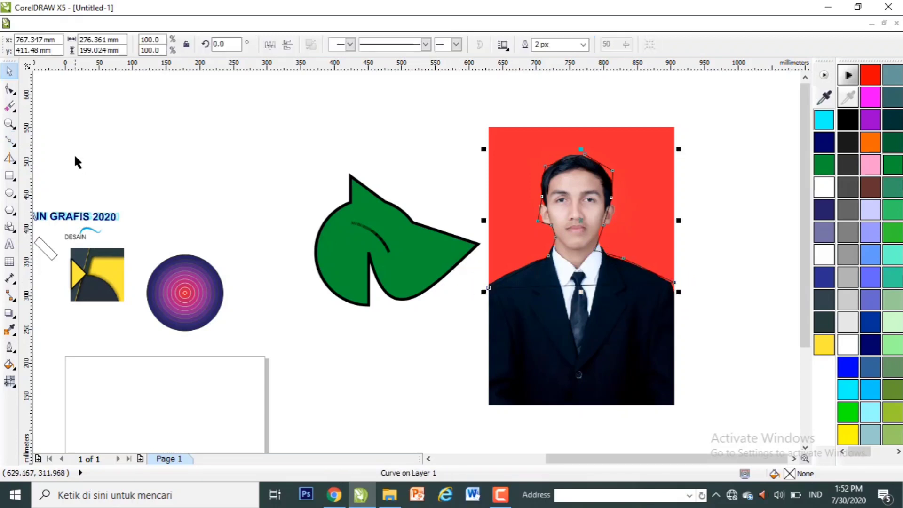
# Step: Try a white fill on the traced outline, undo it, and set the outline width to 50 px
pyautogui.click(822, 190)
pyautogui.hotkey('ctrl', 'z')
pyautogui.click(9, 124)
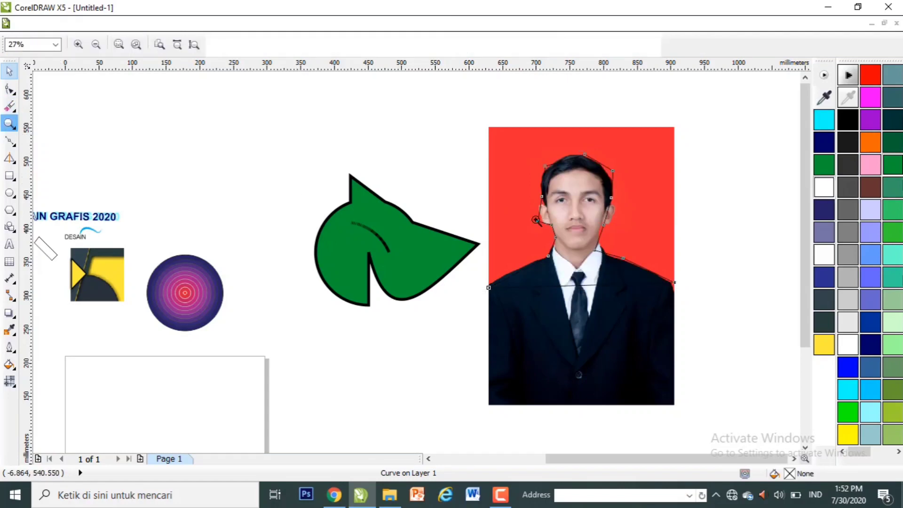
pyautogui.click(549, 239)
pyautogui.press('space')
pyautogui.click(584, 44)
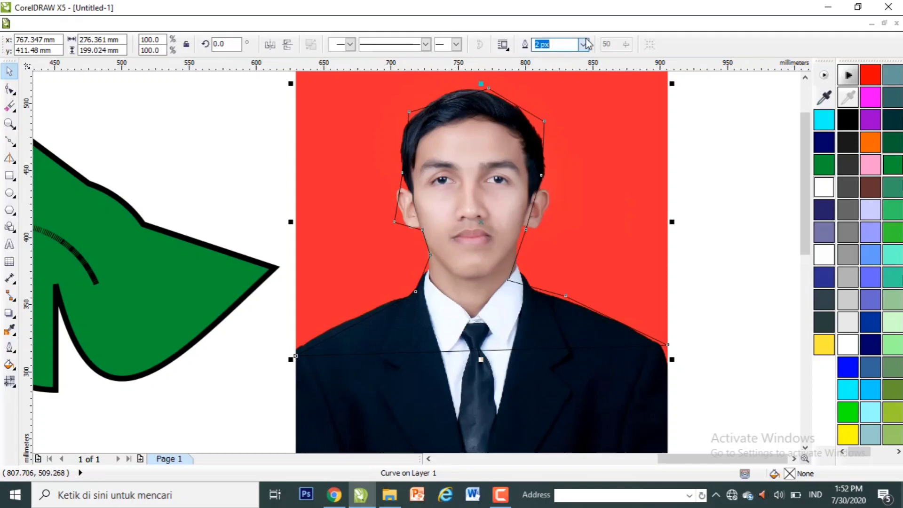
pyautogui.click(566, 132)
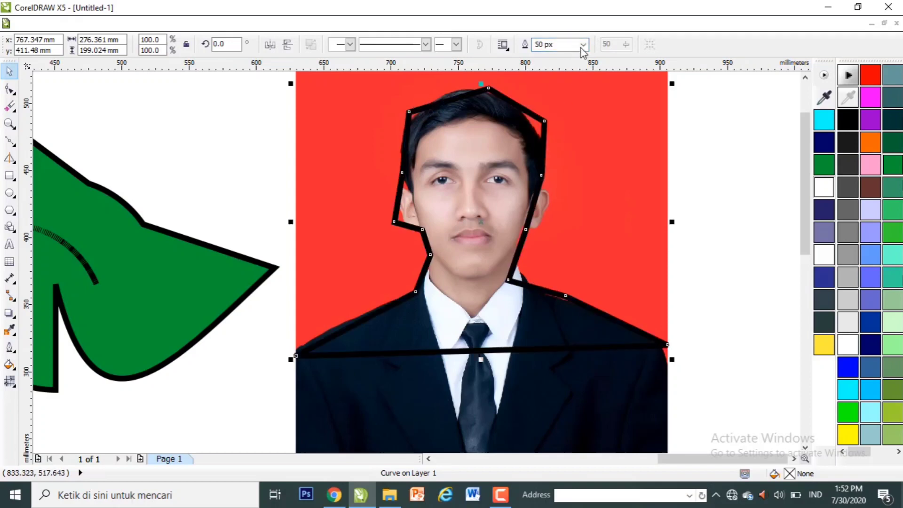
# Step: Delete the outline's corner node at the left-hand ear, convert that segment to a curve, and bend it around the ear
pyautogui.press('F10')
pyautogui.doubleClick(393, 222)
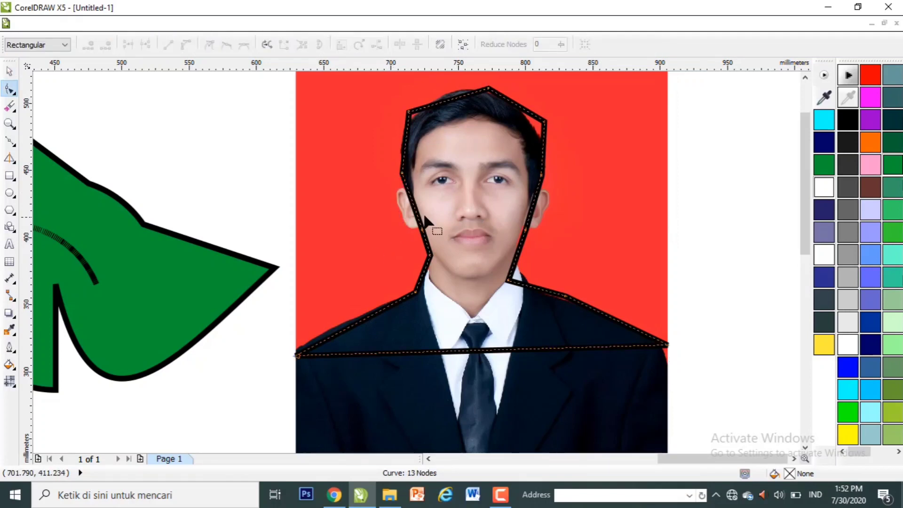
pyautogui.click(412, 207)
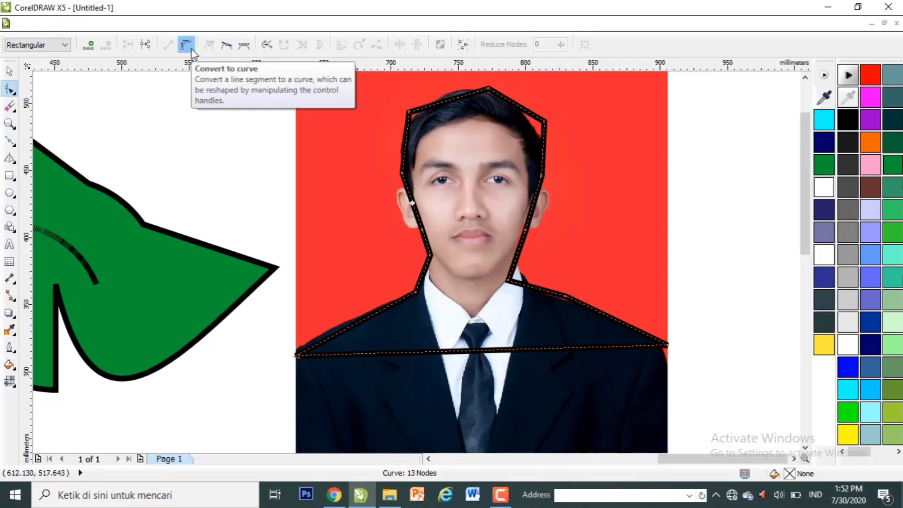
pyautogui.click(186, 44)
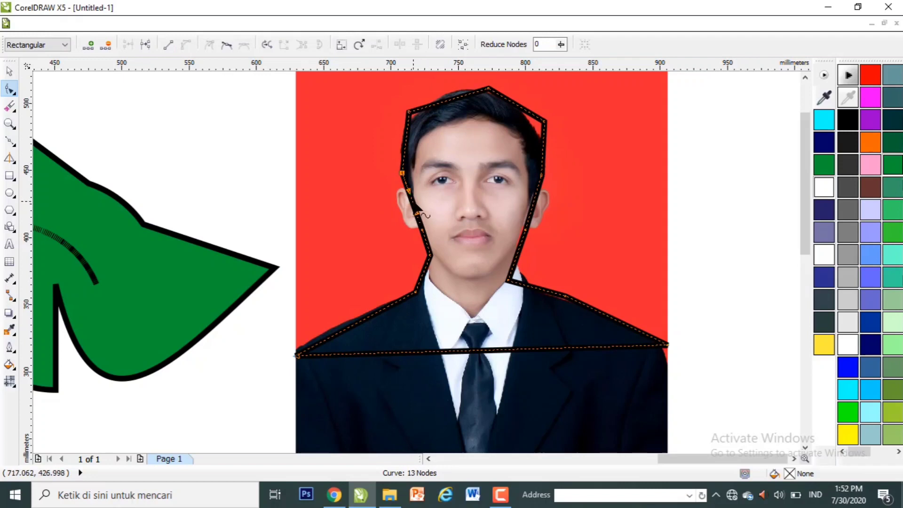
pyautogui.moveTo(414, 208)
pyautogui.mouseDown()
pyautogui.moveTo(395, 210)
pyautogui.moveTo(417, 201)
pyautogui.moveTo(414, 190)
pyautogui.mouseUp()
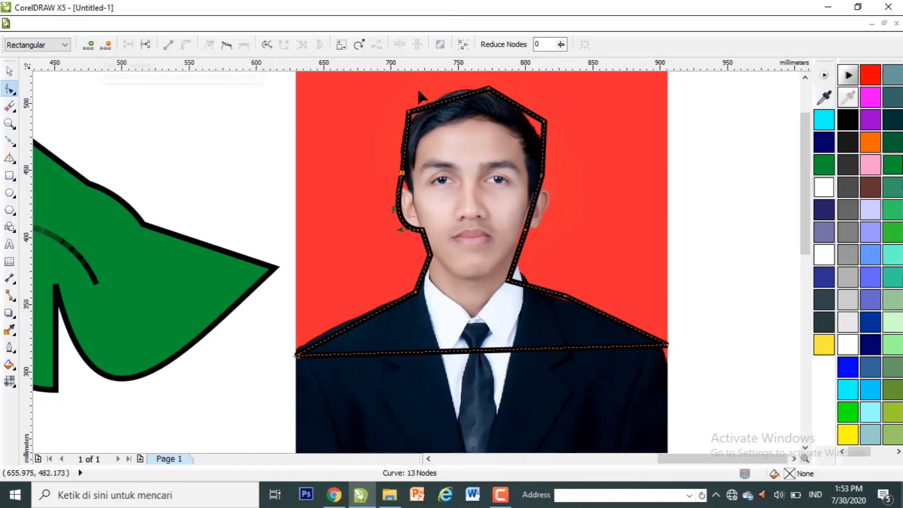
# Step: Add a node on the outline's upper-left hair segment, convert the segment to a curve, and move the node up above the hair
pyautogui.doubleClick(450, 99)
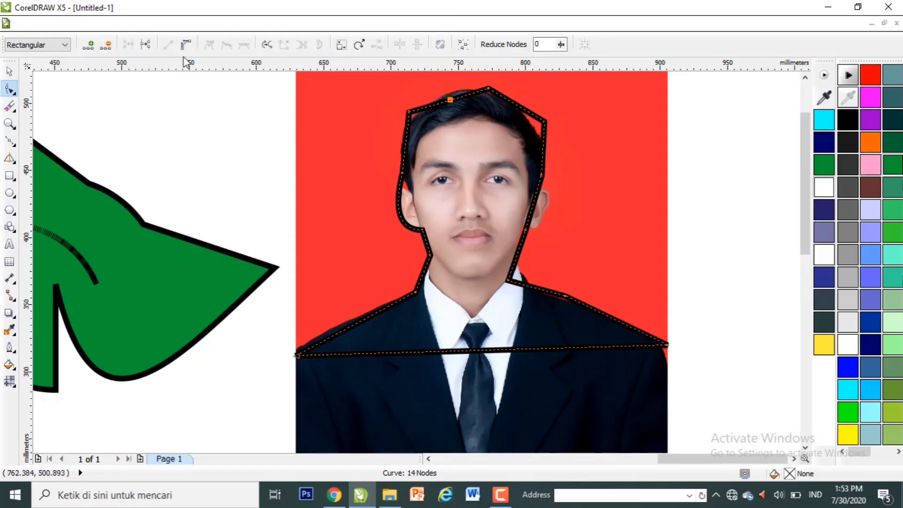
pyautogui.click(186, 45)
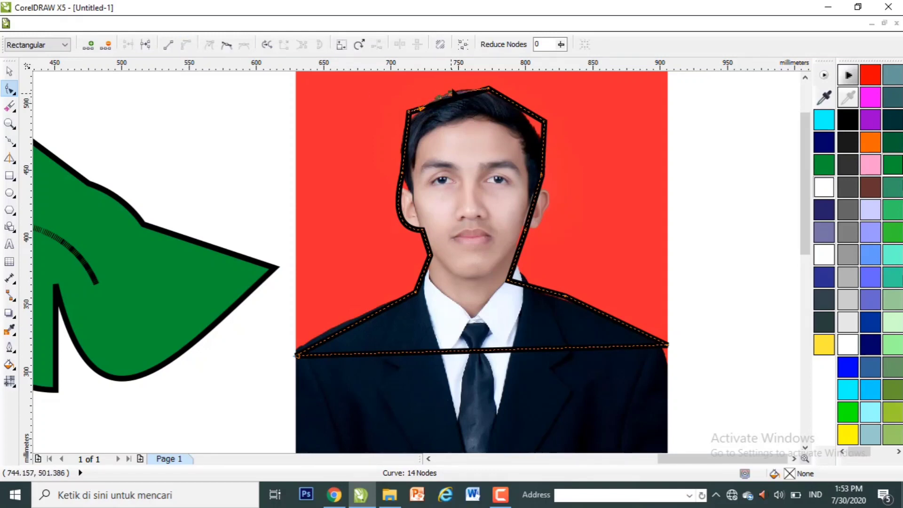
pyautogui.moveTo(450, 100); pyautogui.dragTo(457, 88)
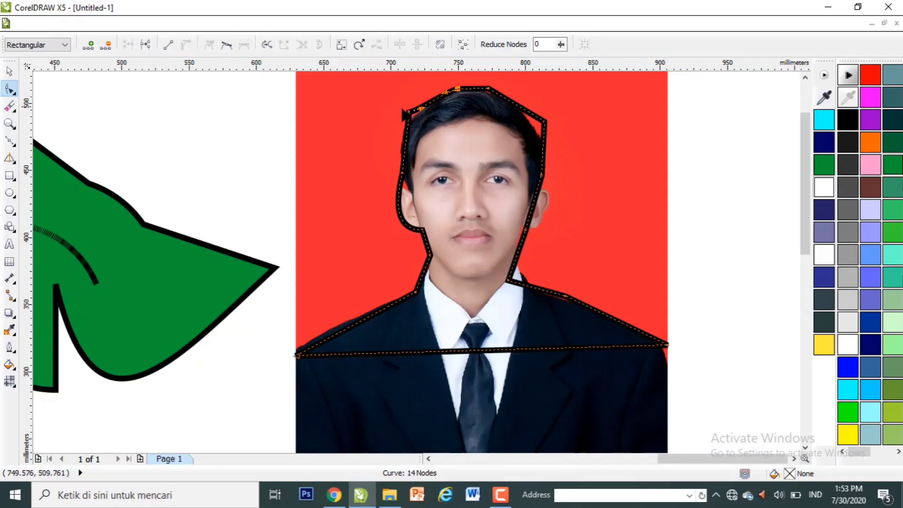
# Step: Delete the outline's corner node beside the upper-left side of the hair
pyautogui.doubleClick(409, 112)
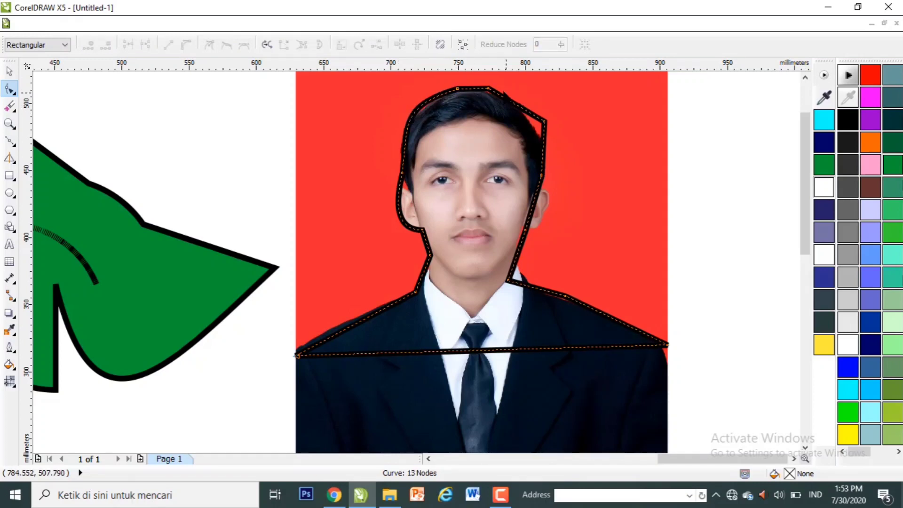
pyautogui.doubleClick(489, 88)
pyautogui.doubleClick(458, 88)
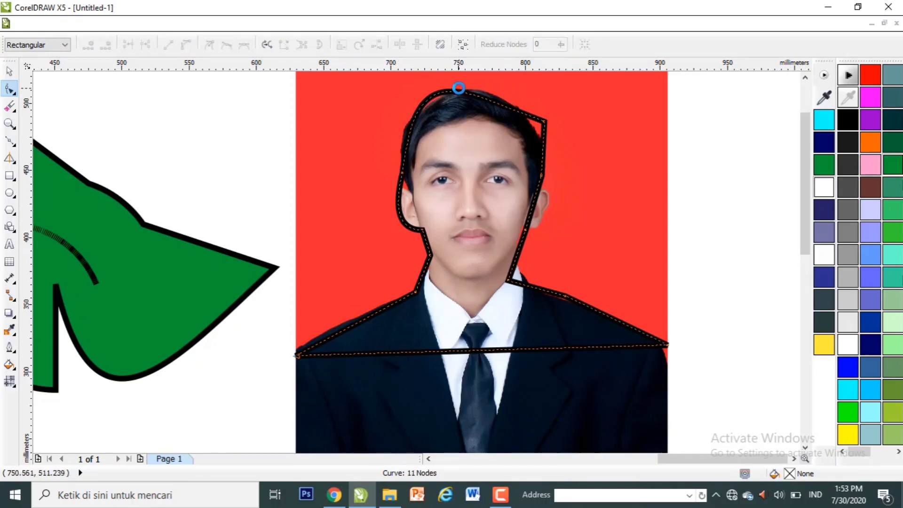
pyautogui.hotkey('ctrl', 'z')
pyautogui.hotkey('ctrl', 'z')
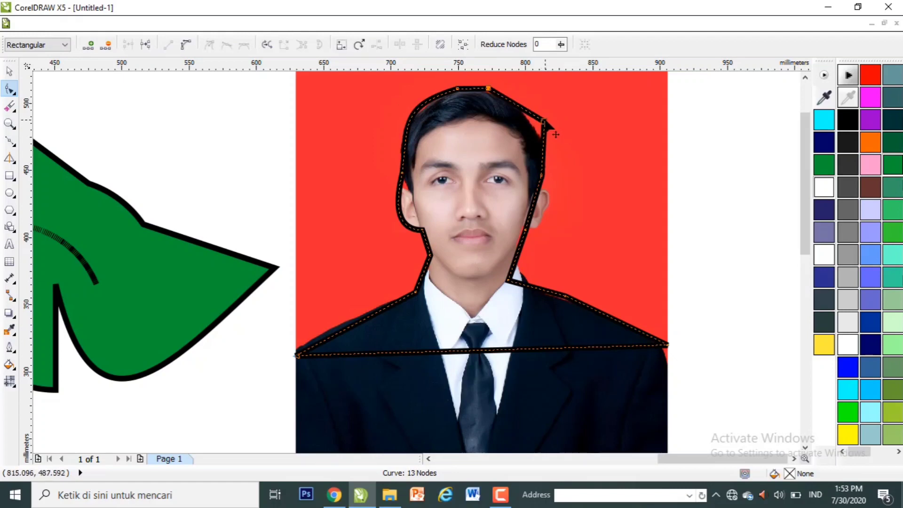
# Step: Delete the outline's corner node at the upper-right side of the hair and bend that segment around the hair
pyautogui.doubleClick(544, 122)
pyautogui.click(514, 137)
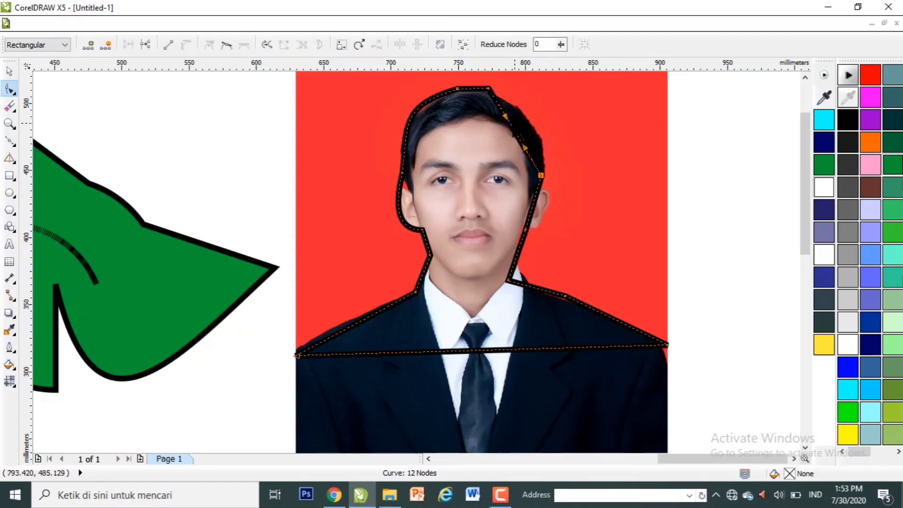
pyautogui.moveTo(512, 124); pyautogui.dragTo(531, 120)
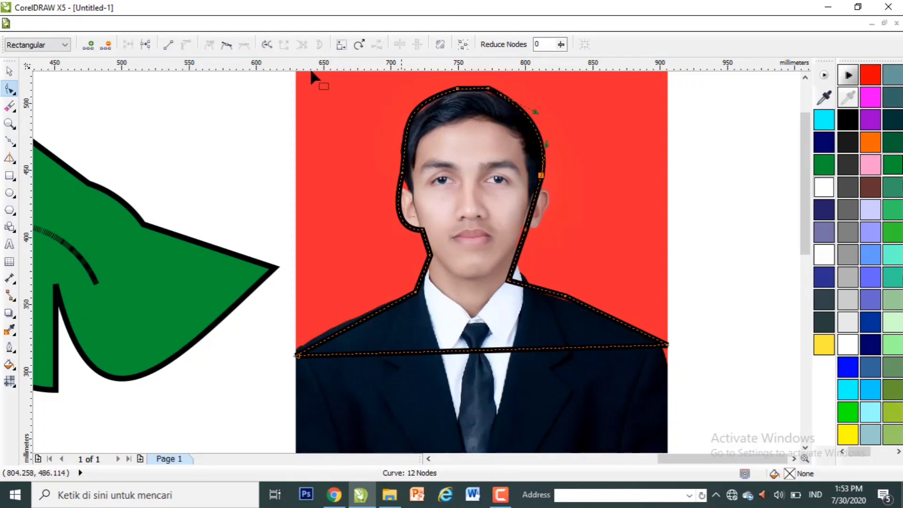
pyautogui.click(226, 44)
# Step: Move the outline's right-hand collar node up beside the jaw, finish node editing, and deselect the outline
pyautogui.moveTo(509, 281); pyautogui.dragTo(535, 284)
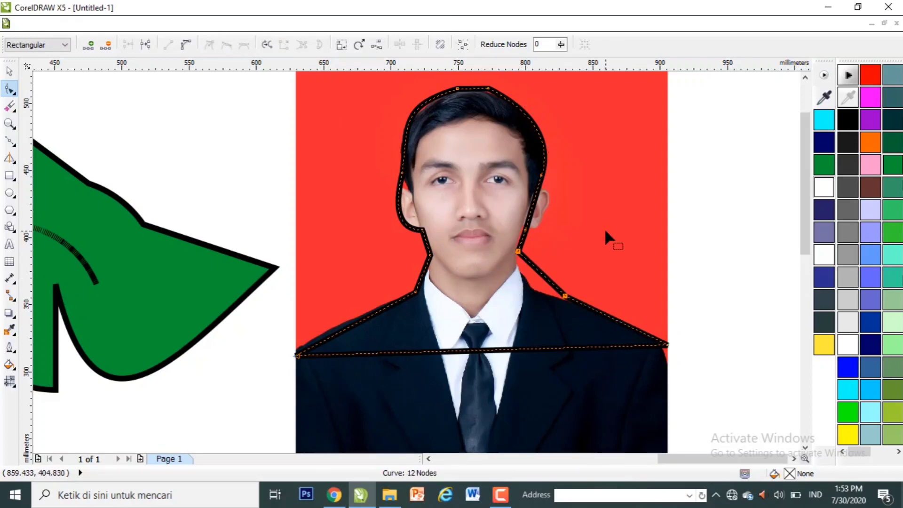
pyautogui.press('space')
pyautogui.click(740, 336)
pyautogui.click(664, 343)
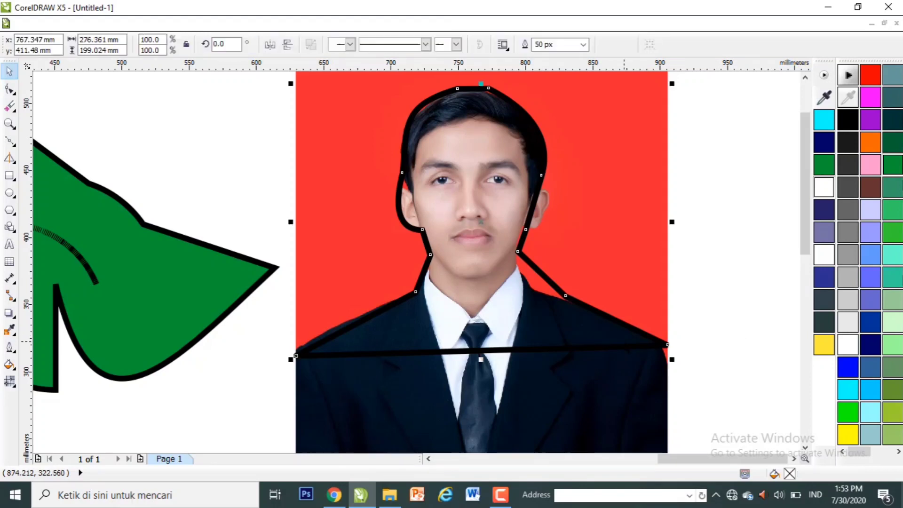
pyautogui.click(723, 378)
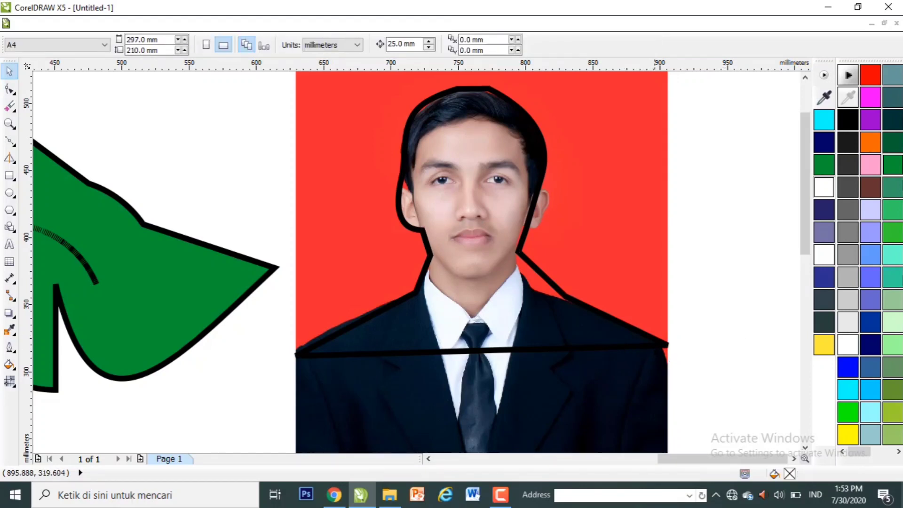
# Step: Select the traced outline together with the portrait photo and intersect them
pyautogui.click(666, 344)
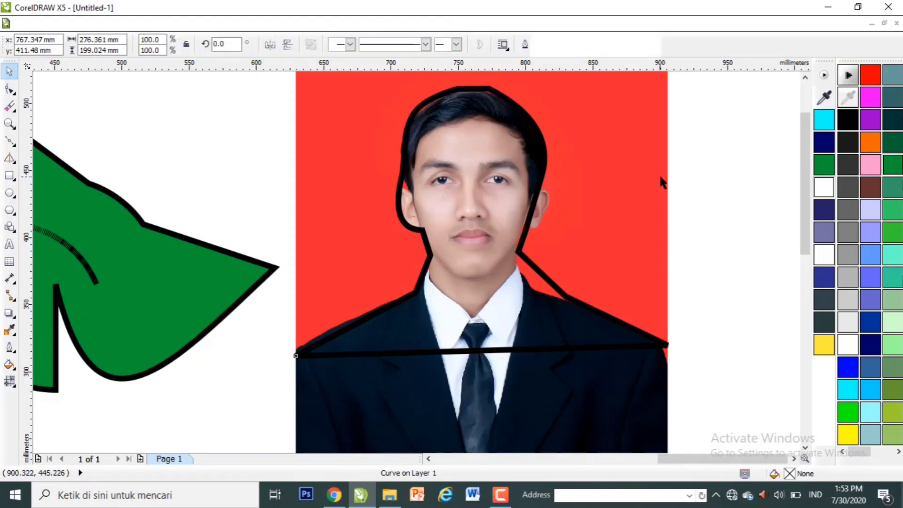
pyautogui.keyDown('shift'); pyautogui.click(536, 116); pyautogui.keyUp('shift')
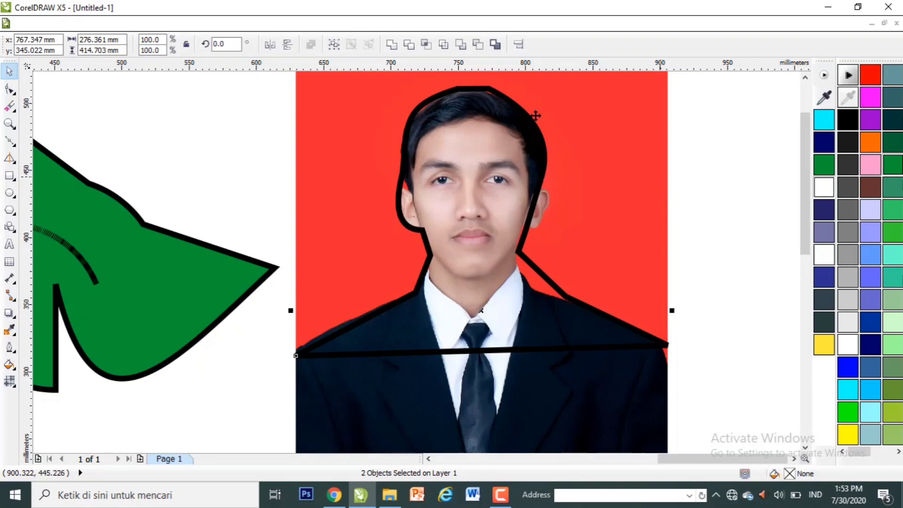
pyautogui.click(425, 46)
# Step: Move the outline and the cut-out portrait away from the photo to show the separate pieces, and undo the moves
pyautogui.moveTo(488, 163); pyautogui.dragTo(301, 215)
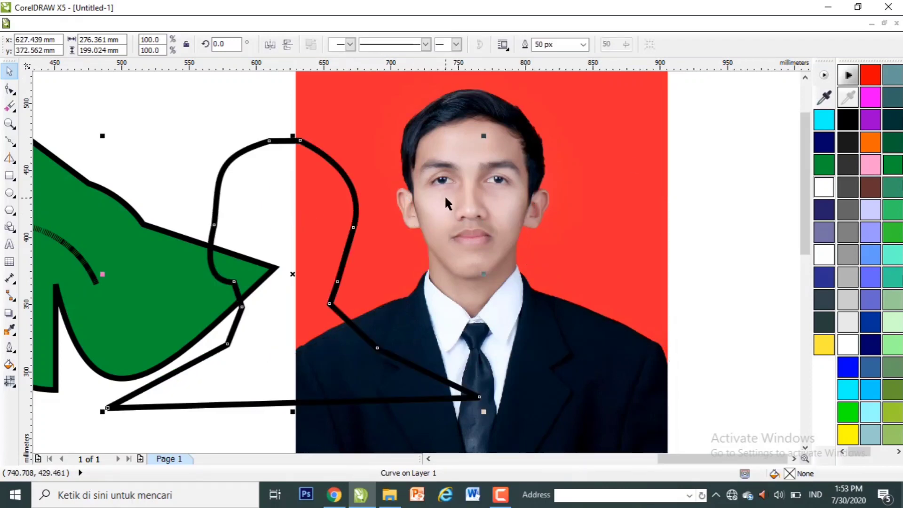
pyautogui.moveTo(446, 198); pyautogui.dragTo(615, 253)
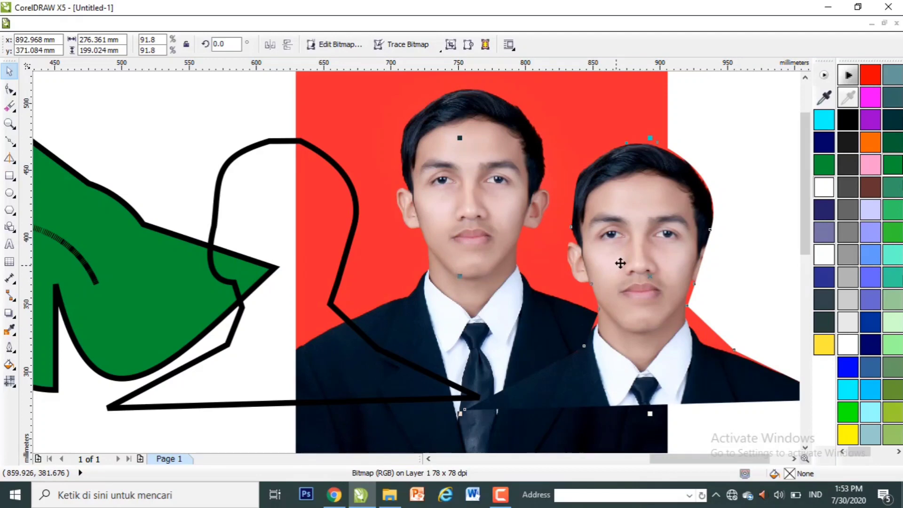
pyautogui.moveTo(544, 240); pyautogui.dragTo(533, 241)
pyautogui.hotkey('ctrl', 'z')
pyautogui.hotkey('ctrl', 'z')
pyautogui.hotkey('ctrl', 'z')
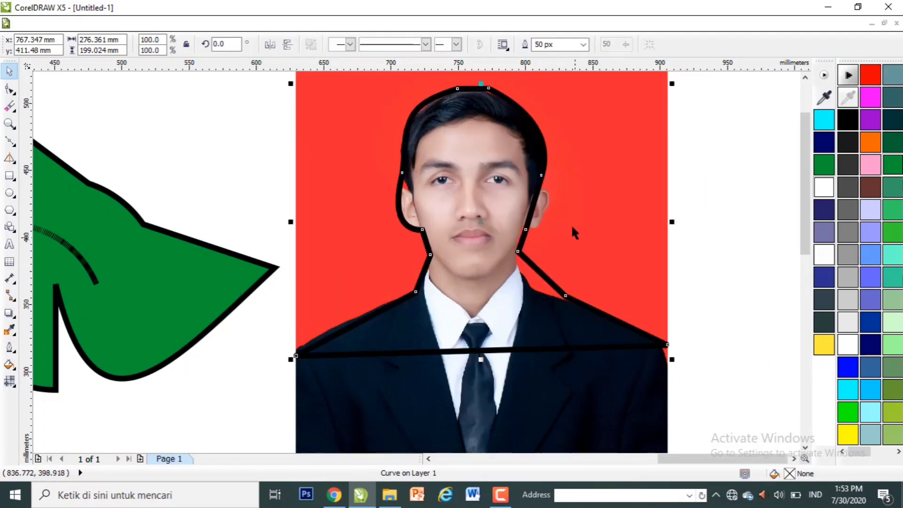
# Step: Delete the traced outline, the original photo and the cut-out portrait
pyautogui.keyDown('shift'); pyautogui.click(611, 188); pyautogui.keyUp('shift')
pyautogui.press('Delete')
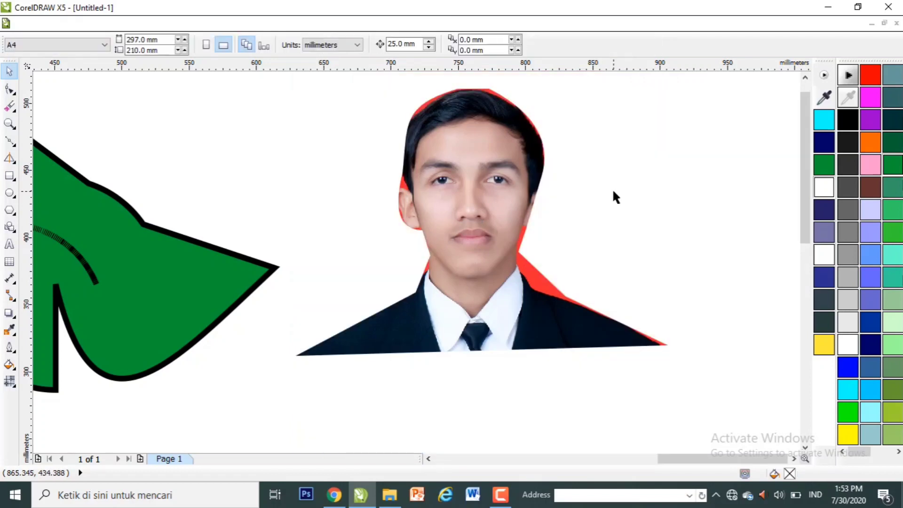
pyautogui.click(501, 196)
pyautogui.press('Delete')
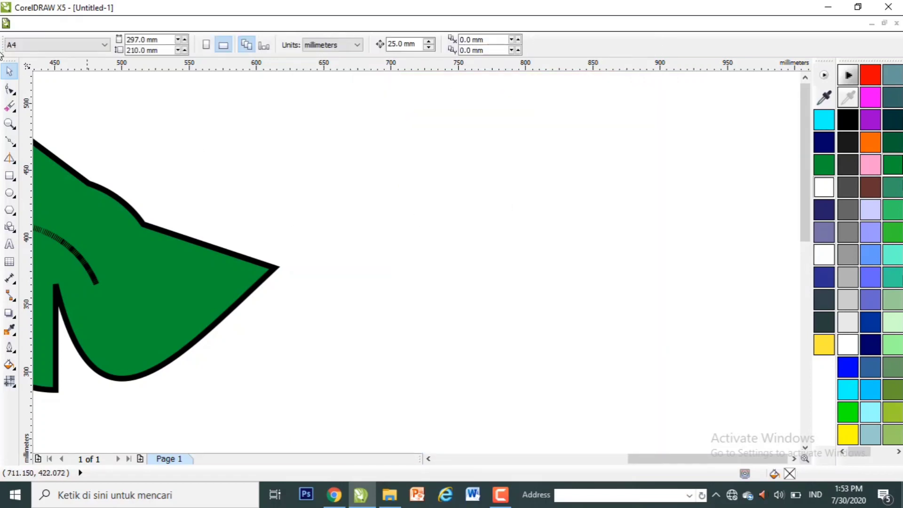
# Step: Move the green shape up and left to sit above the concentric-circle object, and deselect it
pyautogui.click(10, 123)
pyautogui.click(97, 44)
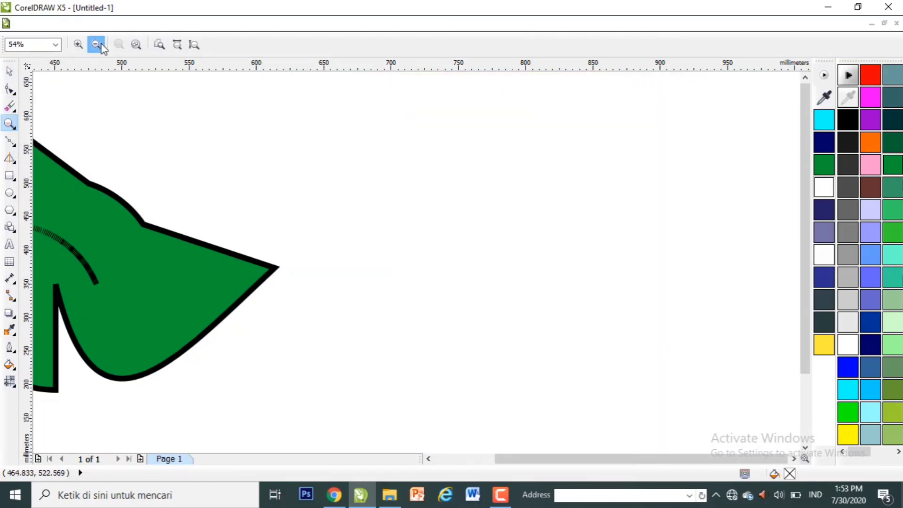
pyautogui.click(102, 46)
pyautogui.click(102, 45)
pyautogui.press('space')
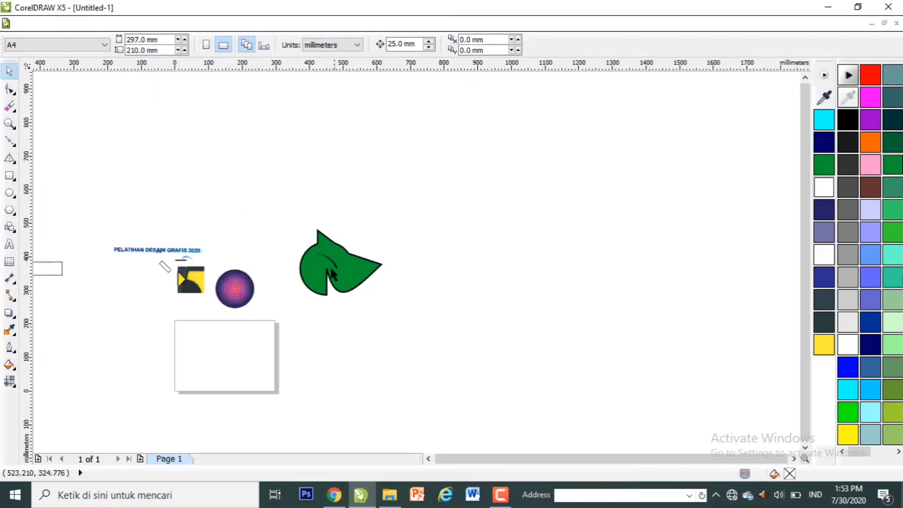
pyautogui.moveTo(332, 274); pyautogui.dragTo(274, 236)
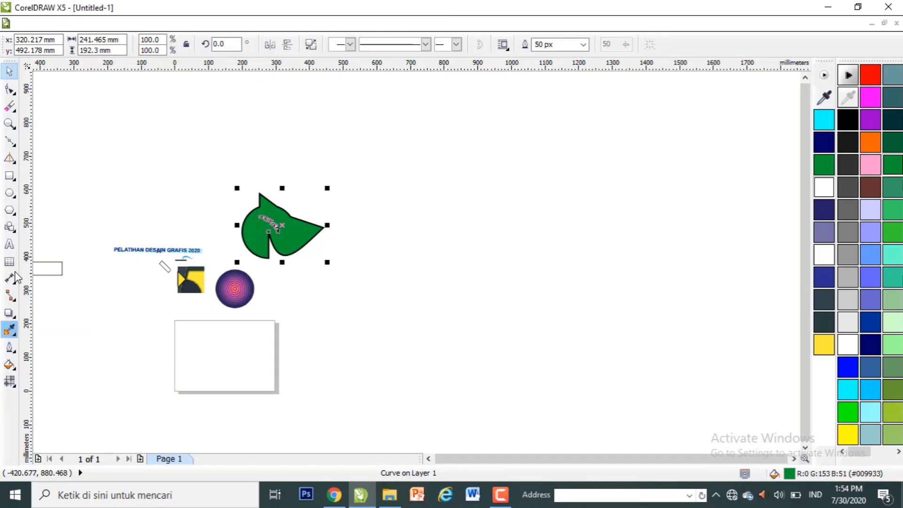
pyautogui.click(105, 144)
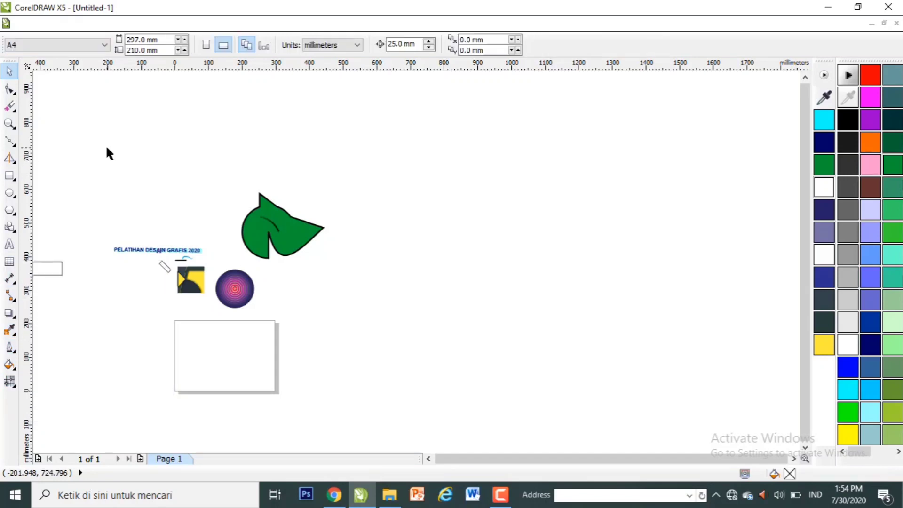
# Step: Draw a rectangle about 427 × 152 mm above and right of the green shape, and shift it slightly down and right
pyautogui.click(8, 123)
pyautogui.click(308, 216)
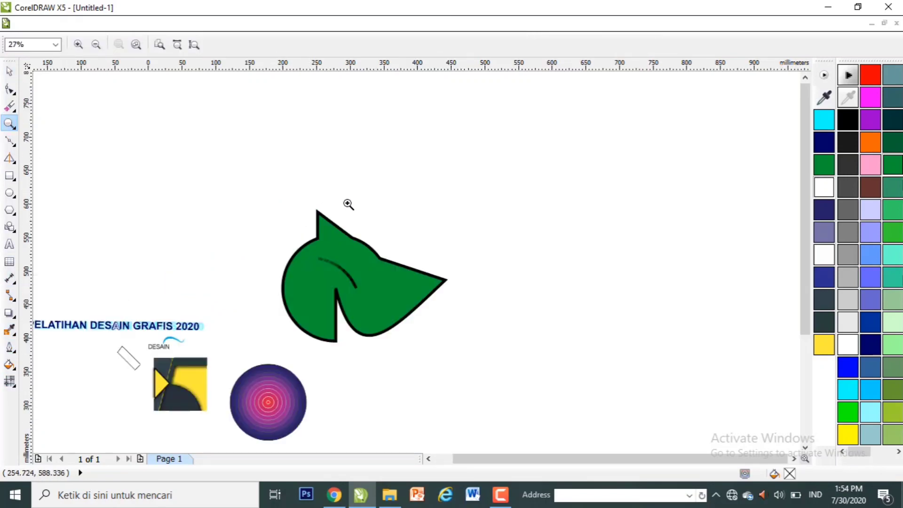
pyautogui.press('space')
pyautogui.click(9, 175)
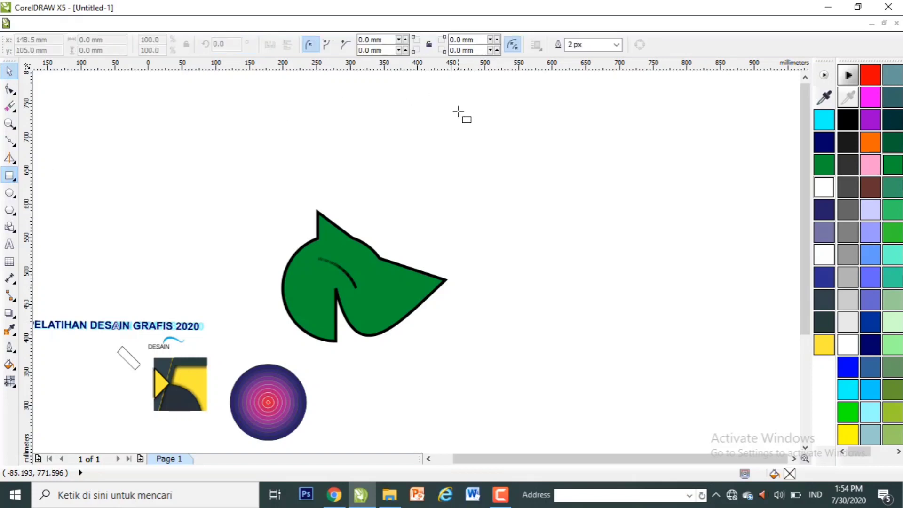
pyautogui.moveTo(424, 128); pyautogui.dragTo(722, 228)
pyautogui.moveTo(711, 231); pyautogui.dragTo(711, 229)
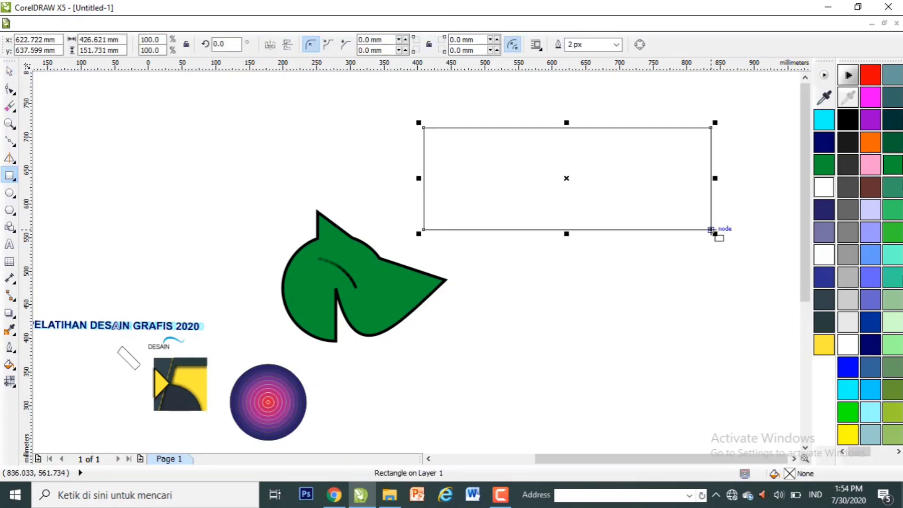
pyautogui.press('space')
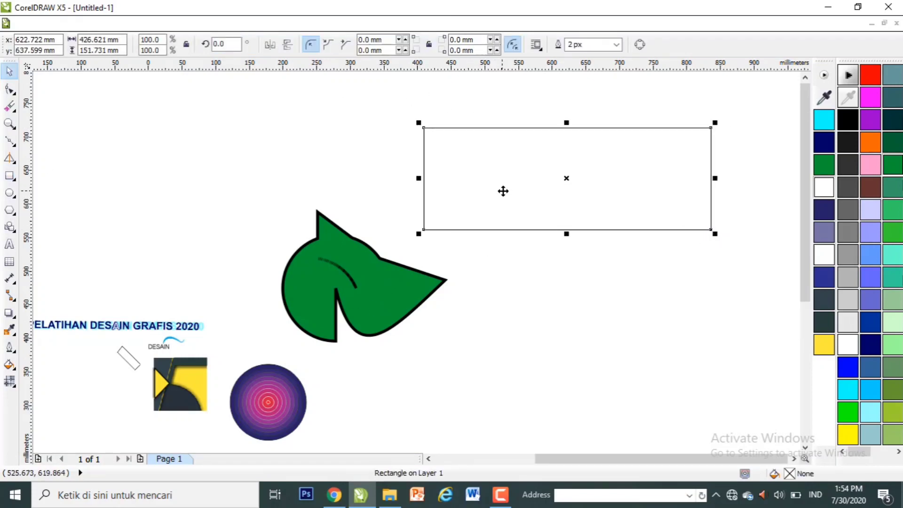
pyautogui.moveTo(501, 192); pyautogui.dragTo(528, 207)
# Step: Move the green shape up and left, away from the rectangle, and scale it proportionally to 77.4%
pyautogui.moveTo(405, 304); pyautogui.dragTo(348, 257)
pyautogui.moveTo(410, 248); pyautogui.dragTo(318, 244)
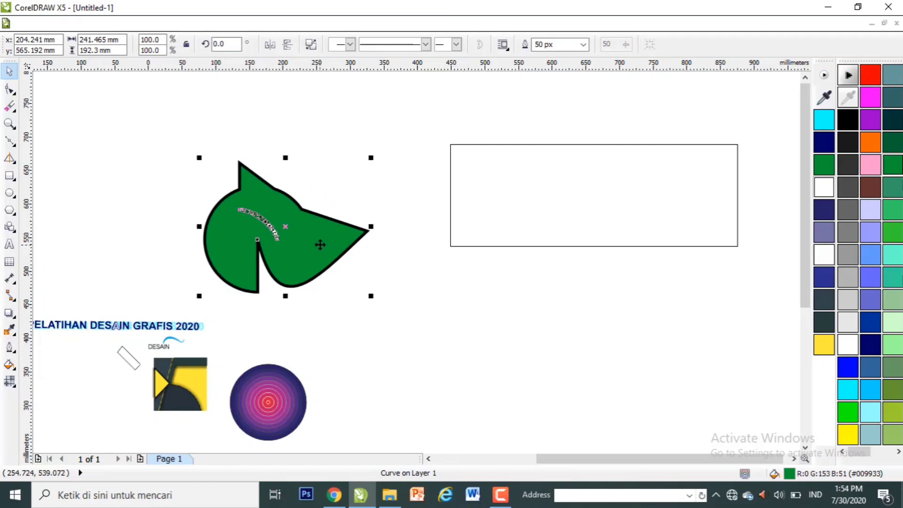
pyautogui.moveTo(371, 156); pyautogui.dragTo(337, 187)
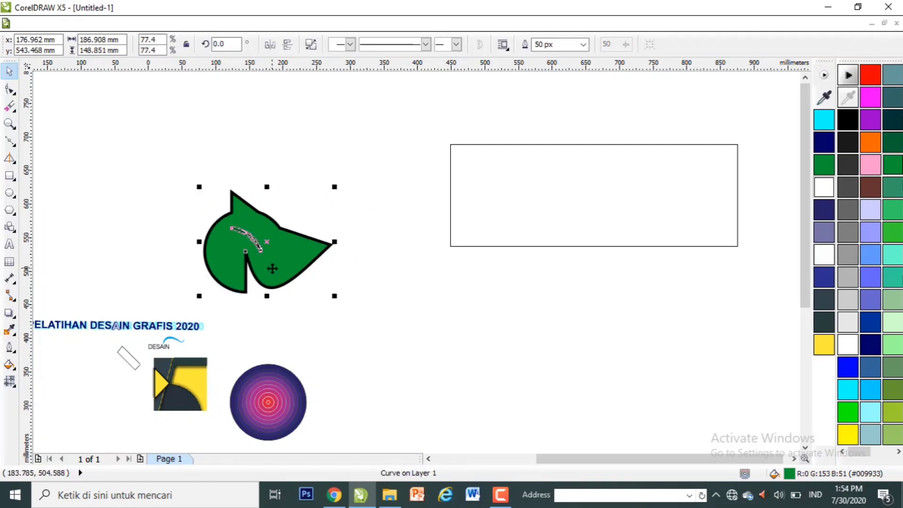
# Step: Move the green shape and the rectangle together so that the shape's tip overlaps the rectangle's left edge
pyautogui.moveTo(272, 266); pyautogui.dragTo(370, 210)
pyautogui.moveTo(543, 214); pyautogui.dragTo(510, 221)
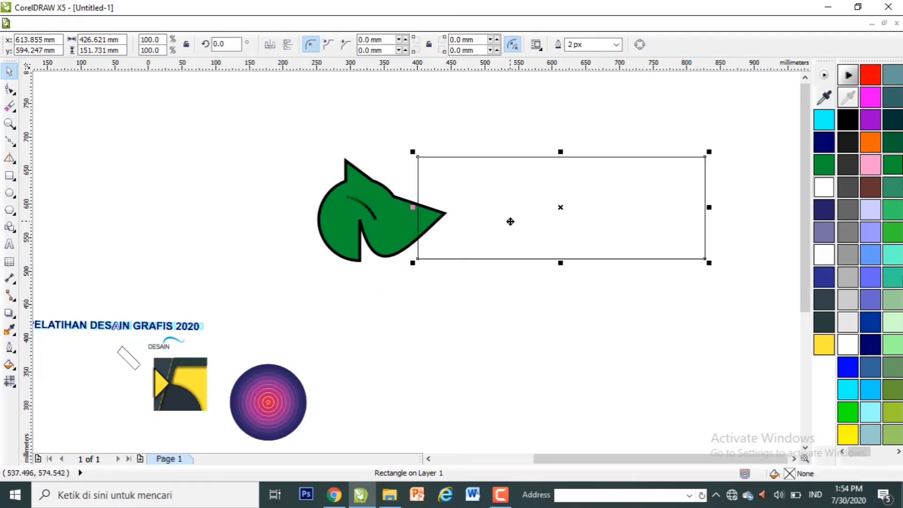
pyautogui.click(335, 322)
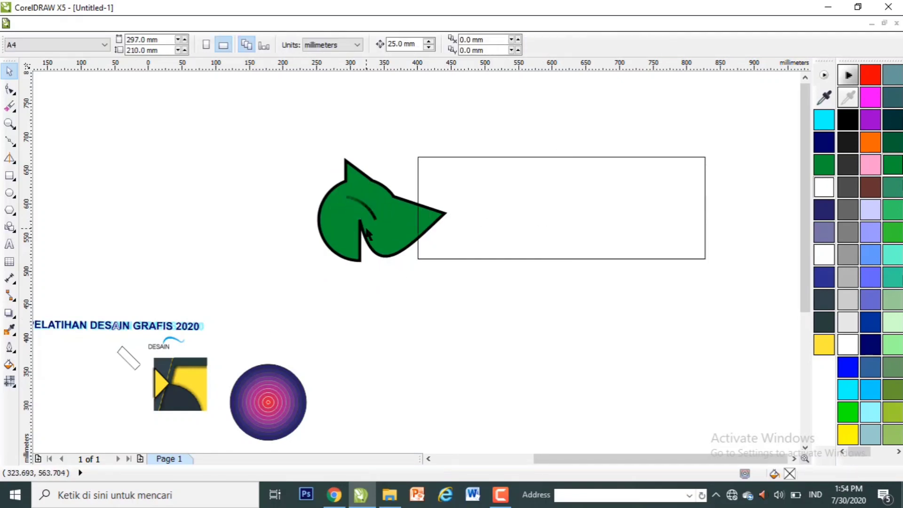
# Step: Try placing the green shape over the rectangle by moving both objects, and undo the moves
pyautogui.moveTo(370, 228); pyautogui.dragTo(453, 221)
pyautogui.click(490, 222)
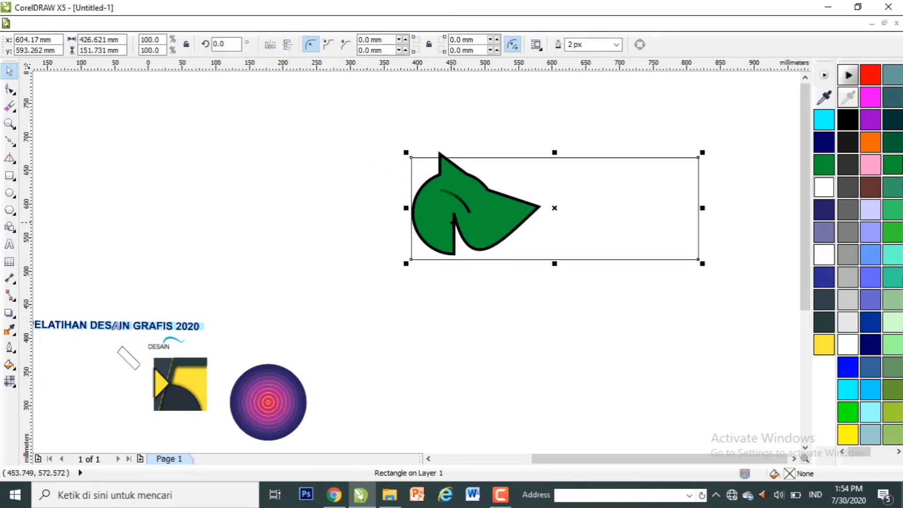
pyautogui.hotkey('ctrl', 'z')
pyautogui.hotkey('ctrl', 'z')
pyautogui.hotkey('ctrl', 'z')
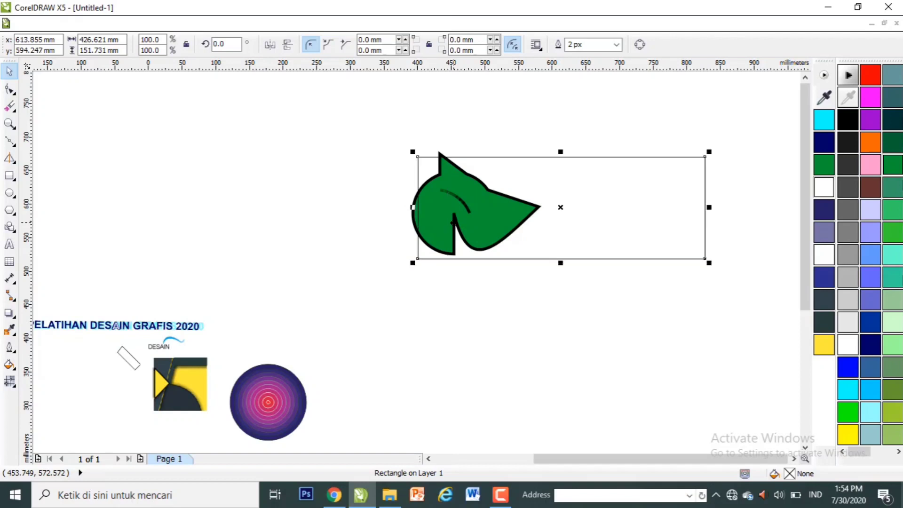
pyautogui.click(393, 312)
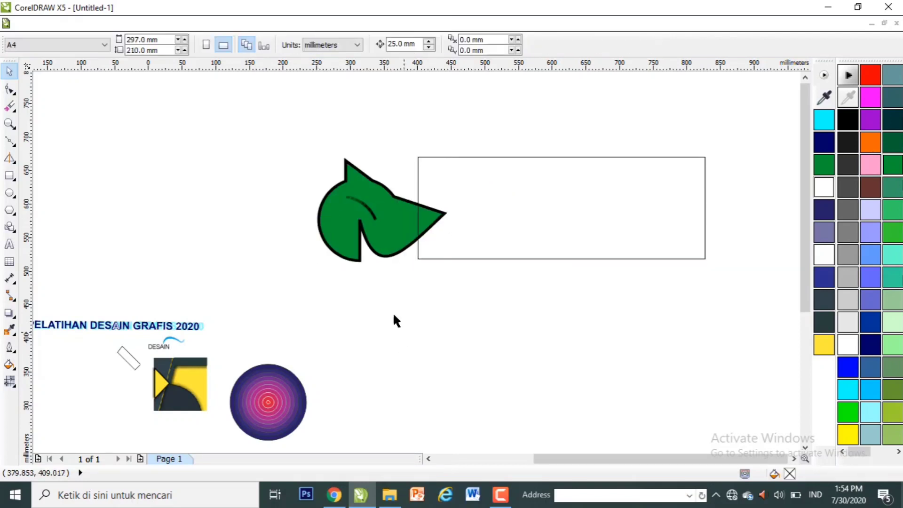
# Step: Move the green shape clear of the rectangle's left side and place it inside the rectangle as a PowerClip
pyautogui.moveTo(375, 219); pyautogui.dragTo(294, 228)
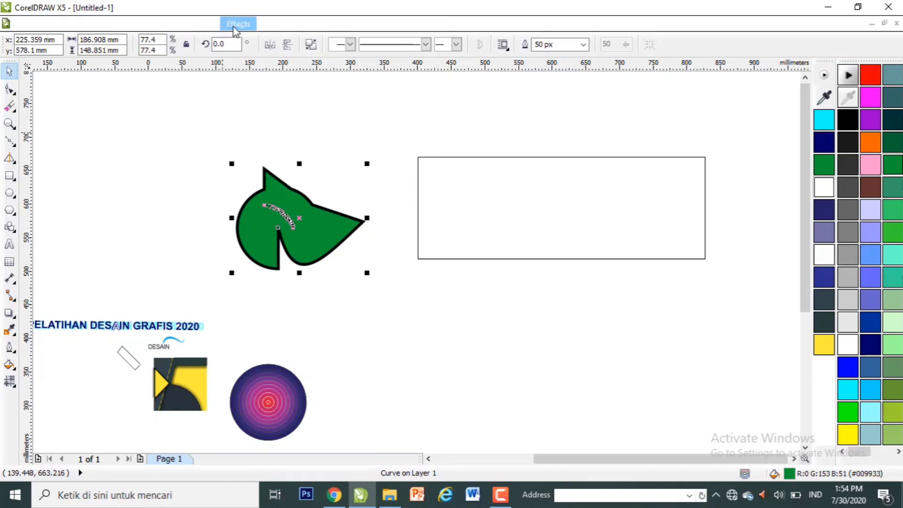
pyautogui.click(237, 24)
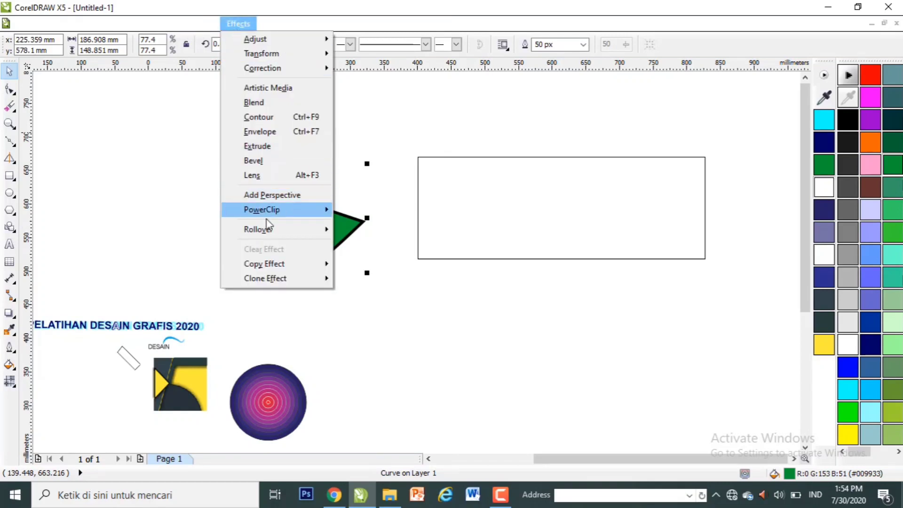
pyautogui.moveTo(272, 217)
pyautogui.click(371, 211)
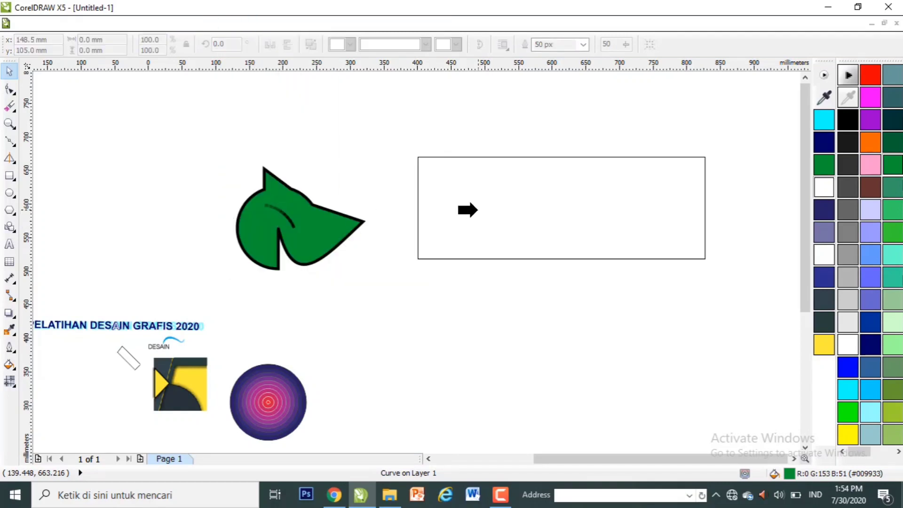
pyautogui.click(477, 210)
# Step: Move the PowerClip rectangle up and to the left on the drawing area
pyautogui.rightClick(478, 209)
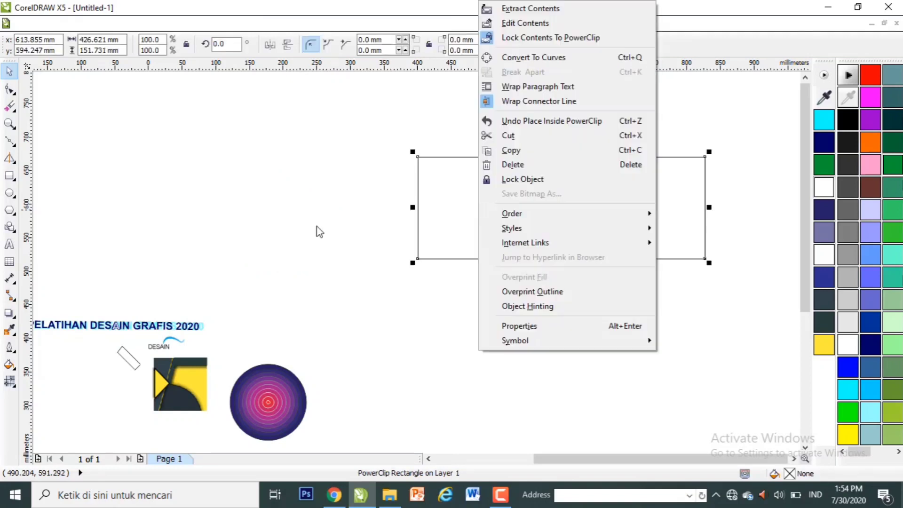
pyautogui.click(310, 222)
pyautogui.moveTo(418, 223); pyautogui.dragTo(297, 205)
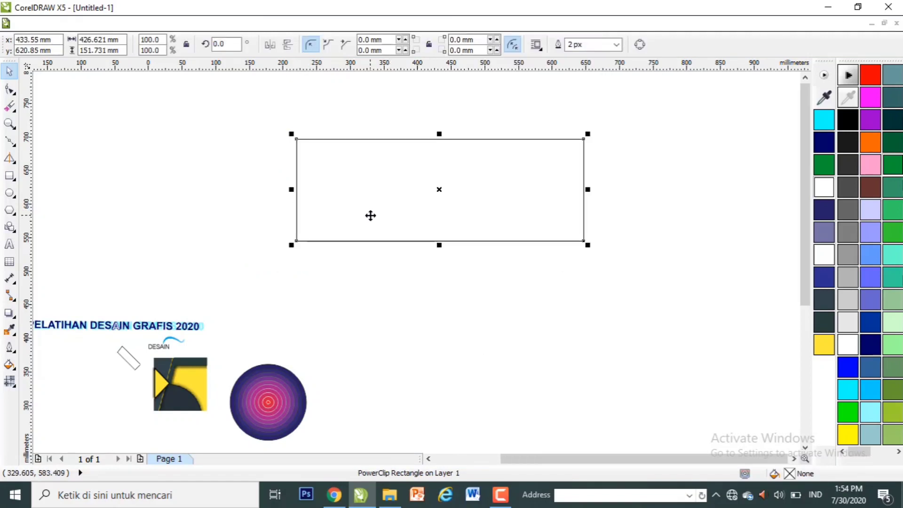
# Step: Open the PowerClip contents for editing, move the green shape inside the rectangle and enlarge it to about 256 mm wide
pyautogui.rightClick(369, 216)
pyautogui.click(417, 23)
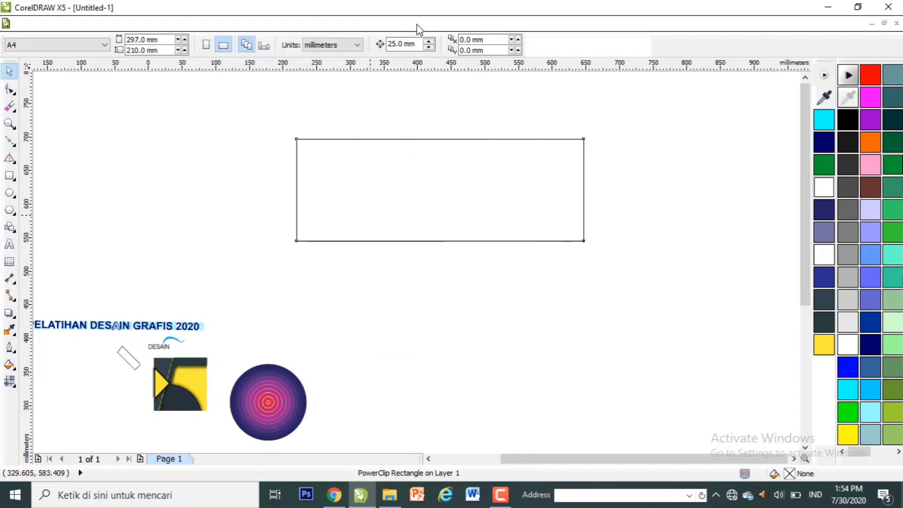
pyautogui.moveTo(174, 209); pyautogui.dragTo(372, 197)
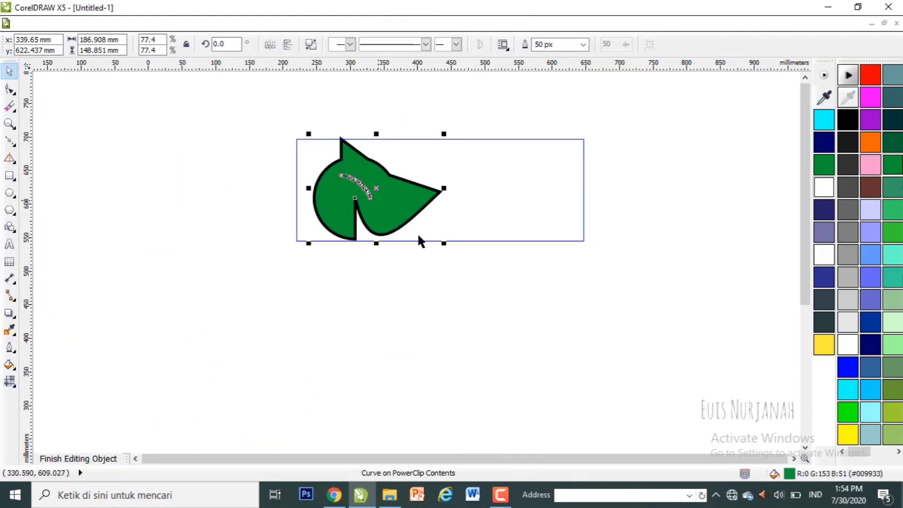
pyautogui.moveTo(444, 243); pyautogui.dragTo(489, 281)
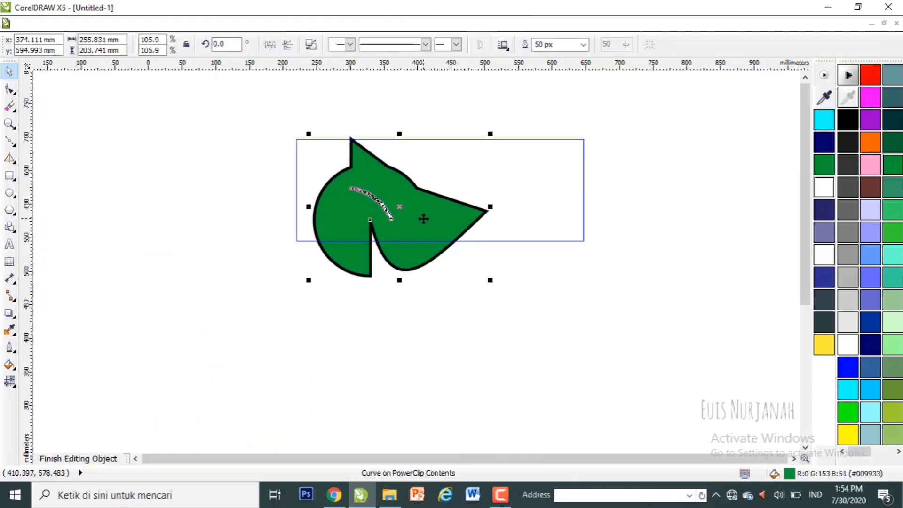
# Step: Move the green shape over the rectangle's upper-left corner so that it extends beyond the frame, and finish editing the PowerClip contents
pyautogui.moveTo(423, 218); pyautogui.dragTo(375, 154)
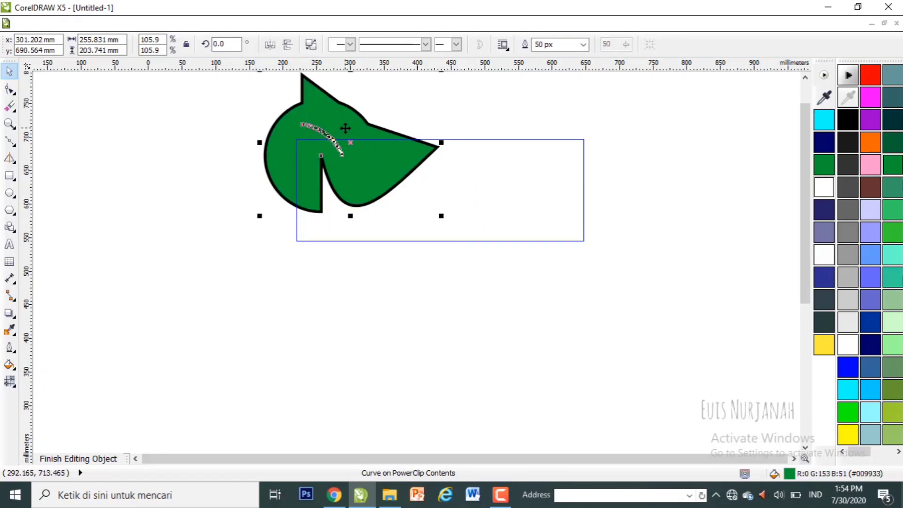
pyautogui.moveTo(344, 127); pyautogui.dragTo(319, 113)
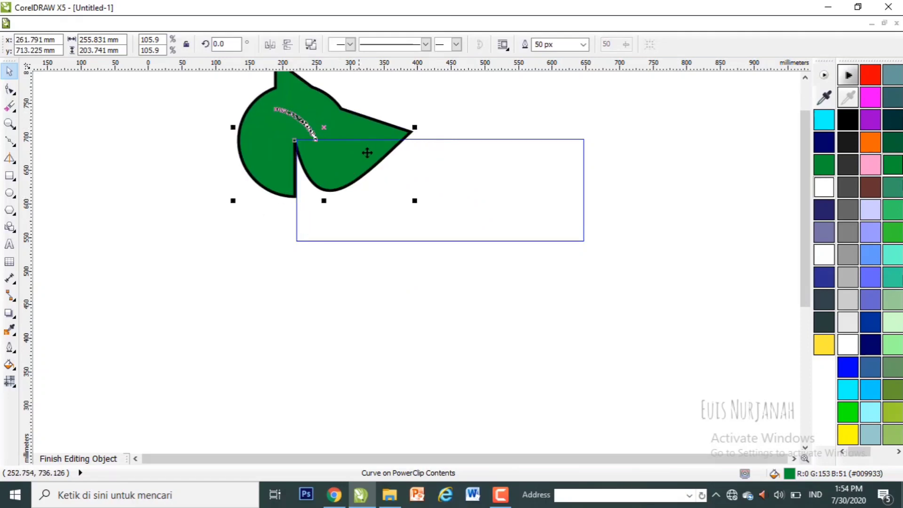
pyautogui.rightClick(369, 165)
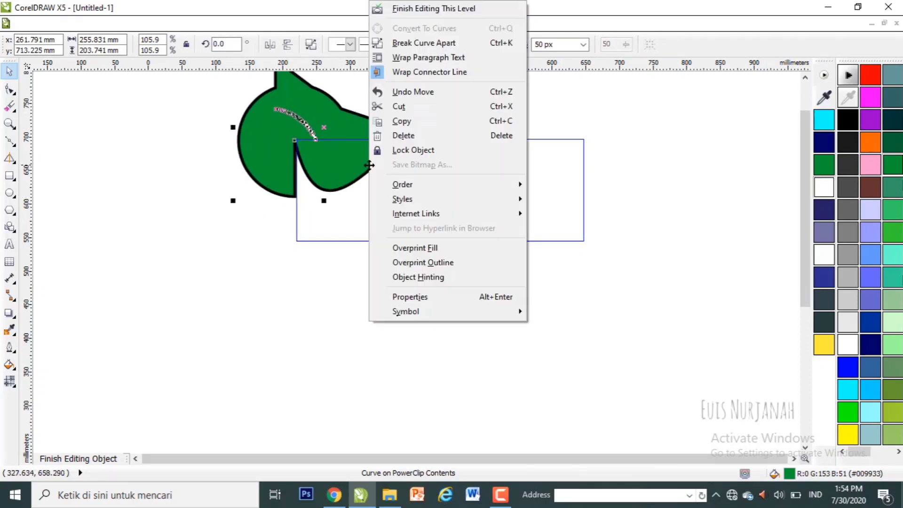
pyautogui.click(313, 148)
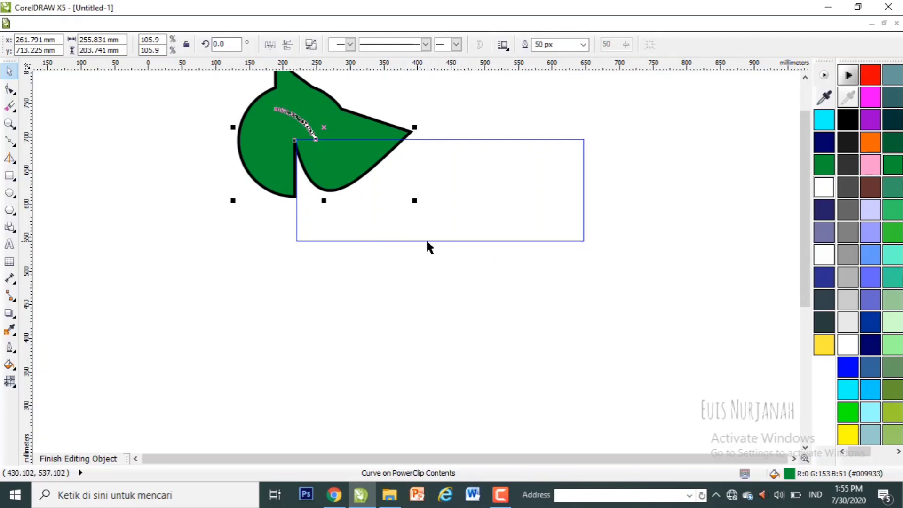
pyautogui.rightClick(363, 168)
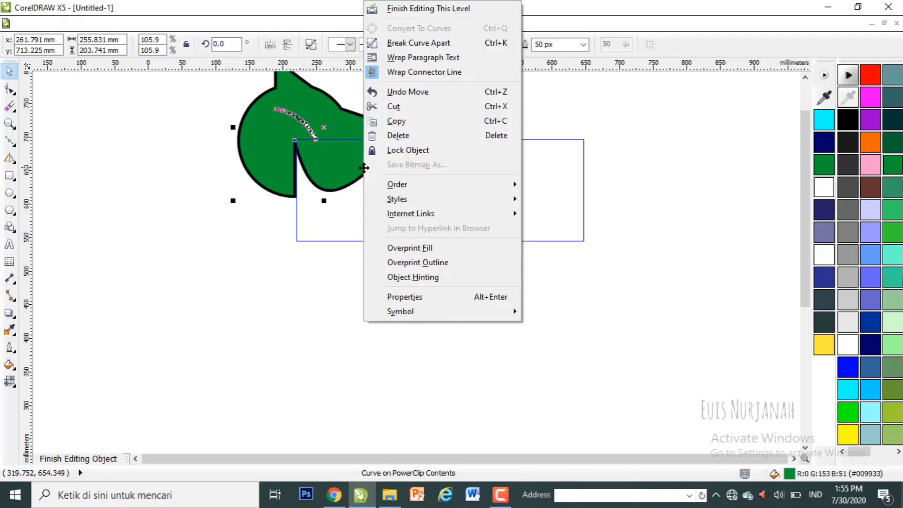
pyautogui.click(388, 8)
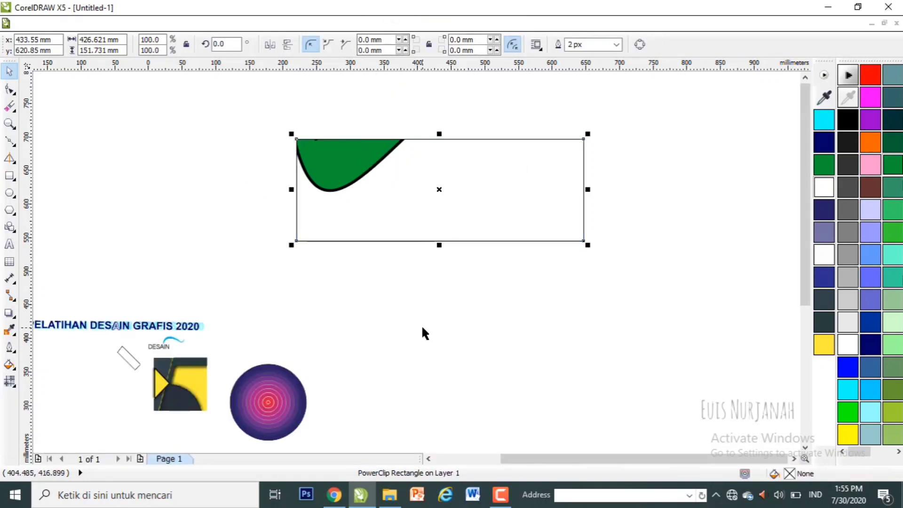
# Step: Shift the PowerClip rectangle slightly down and to the left, and move the yellow triangle out of the collage to below it
pyautogui.click(487, 210)
pyautogui.moveTo(484, 205); pyautogui.dragTo(470, 213)
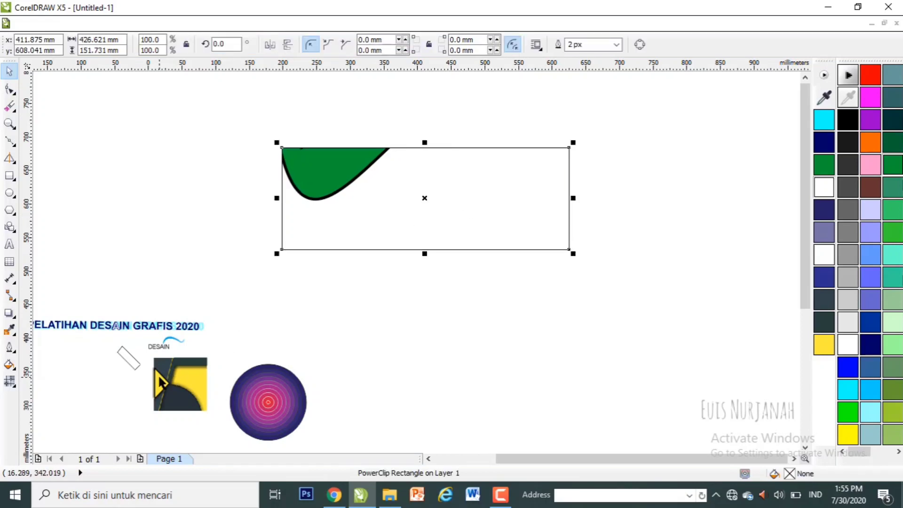
pyautogui.moveTo(161, 376); pyautogui.dragTo(322, 349)
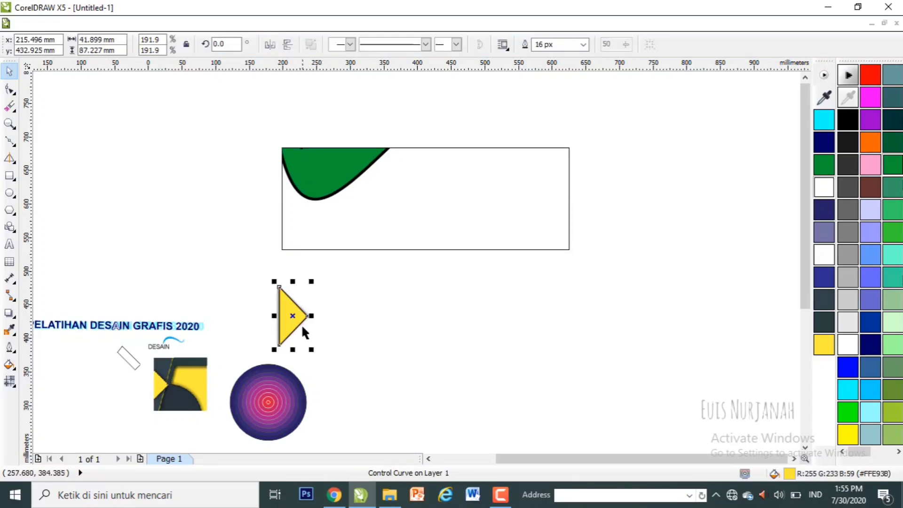
# Step: Align the yellow triangle with the left and bottom edges of the PowerClip rectangle
pyautogui.keyDown('shift'); pyautogui.click(427, 237); pyautogui.keyUp('shift')
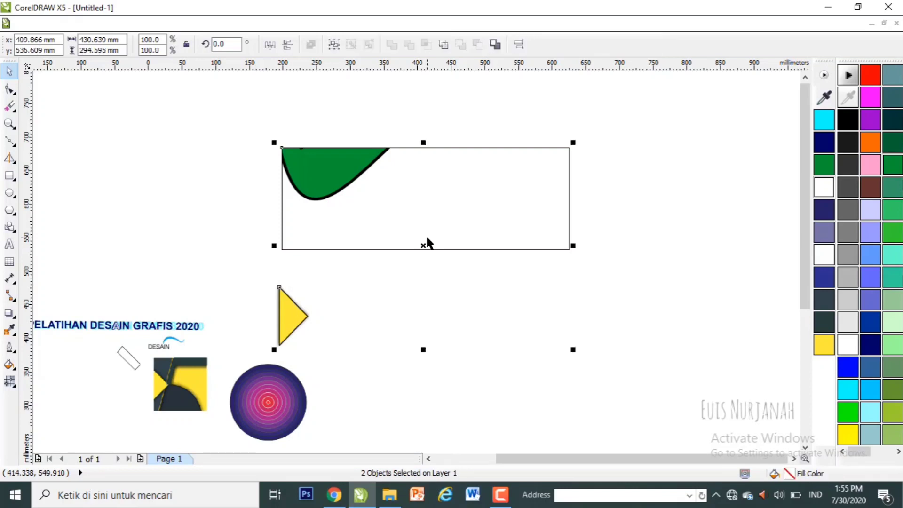
pyautogui.press('l')
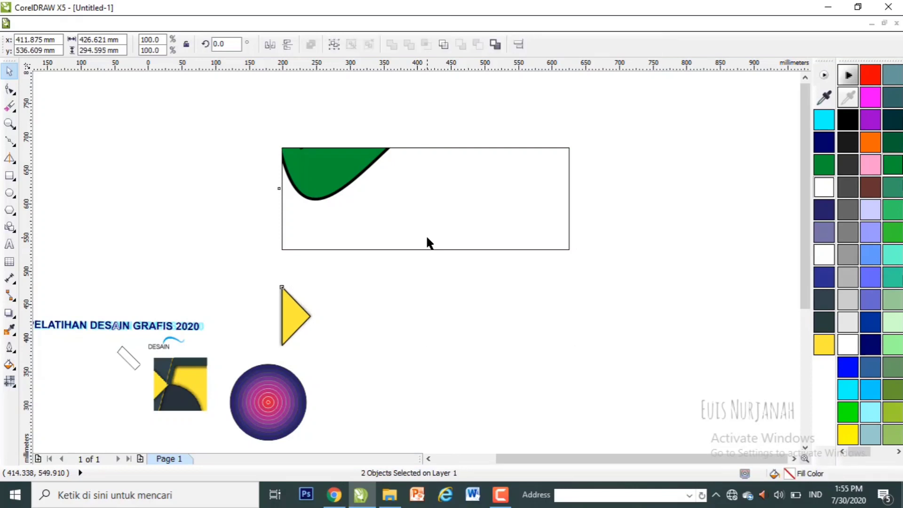
pyautogui.press('e')
pyautogui.click(397, 309)
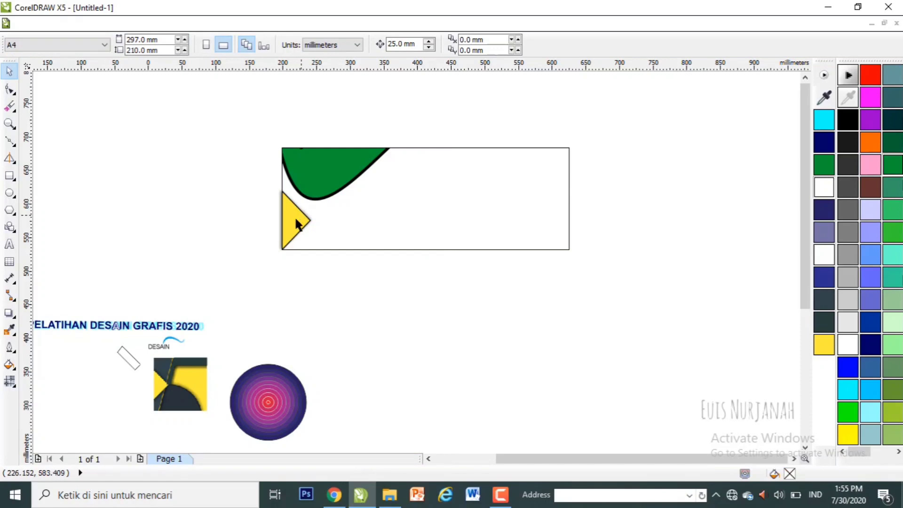
# Step: Move the dark angled bar out of the collage to below the rectangle and enlarge it to about 92 mm wide
pyautogui.click(195, 364)
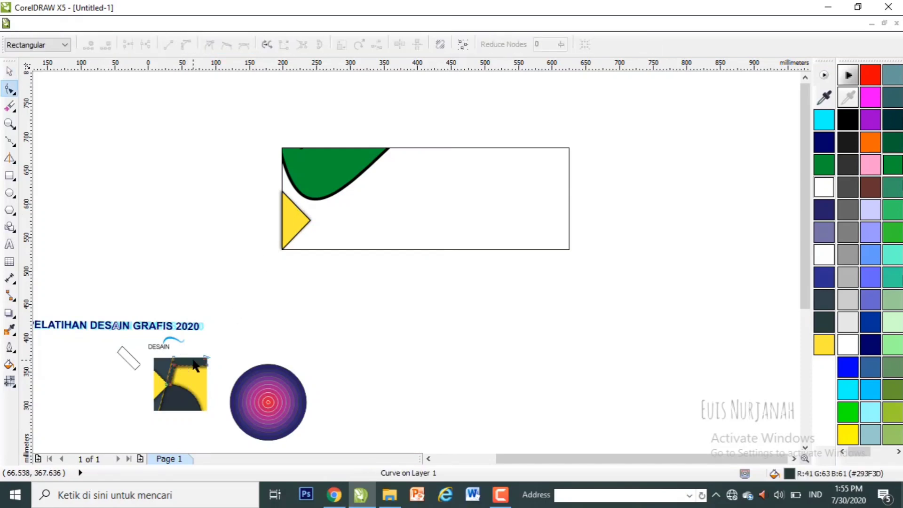
pyautogui.moveTo(195, 365); pyautogui.dragTo(495, 308)
pyautogui.hotkey('ctrl', 'z')
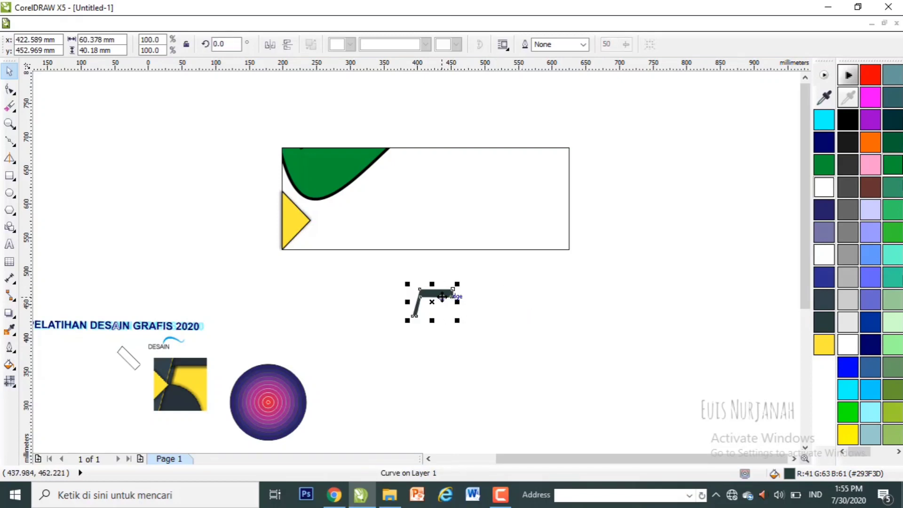
pyautogui.moveTo(414, 315)
pyautogui.mouseDown()
pyautogui.moveTo(451, 311)
pyautogui.moveTo(408, 333)
pyautogui.moveTo(422, 330)
pyautogui.mouseUp()
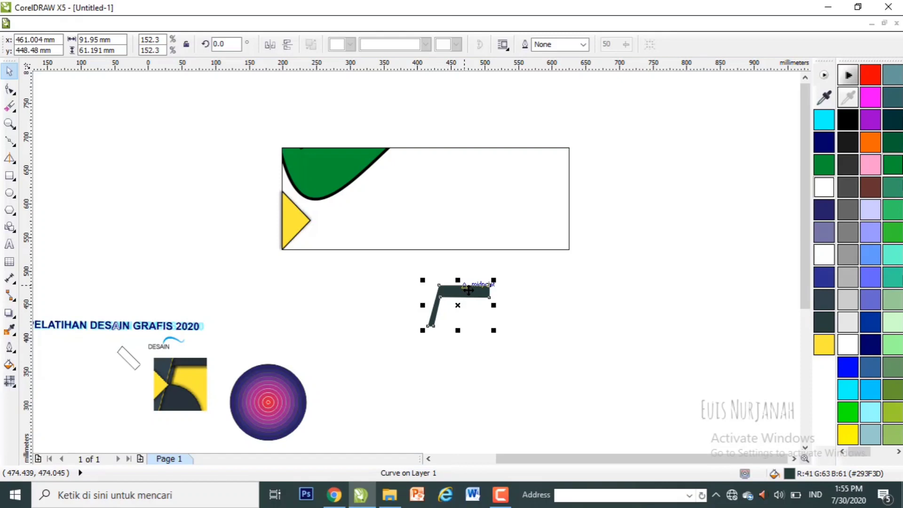
# Step: Align the dark angled bar with the top and right edges of the PowerClip rectangle
pyautogui.keyDown('shift'); pyautogui.click(528, 171); pyautogui.keyUp('shift')
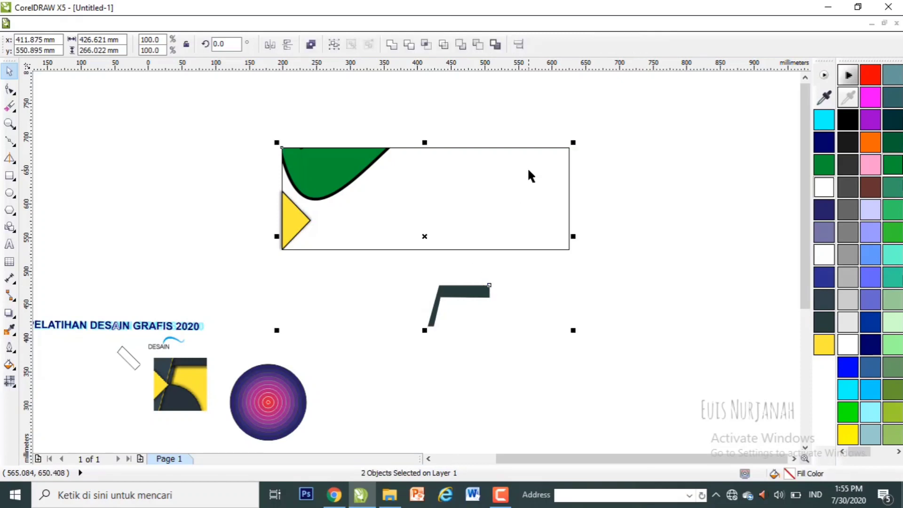
pyautogui.press('t')
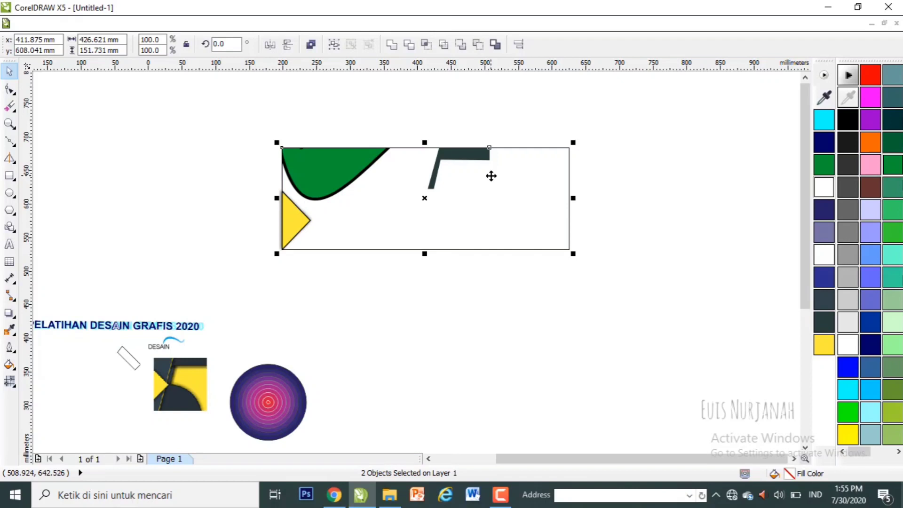
pyautogui.press('r')
pyautogui.click(601, 182)
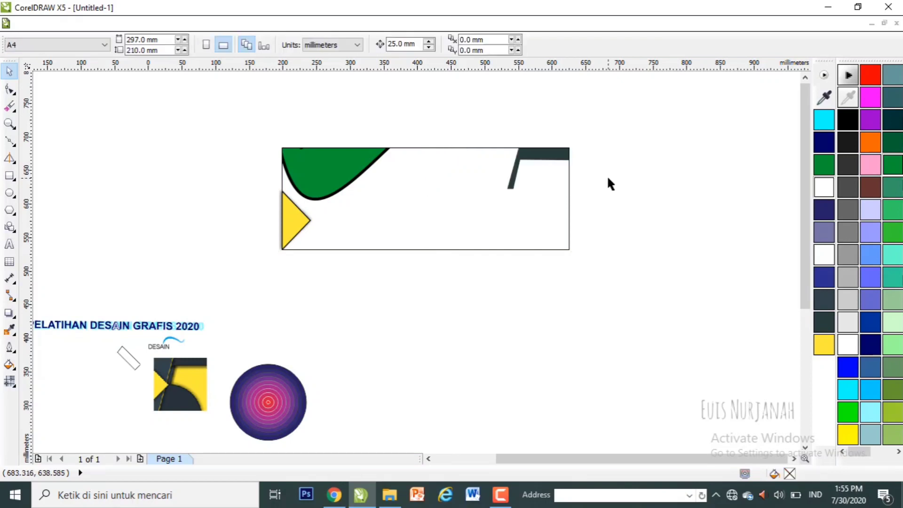
# Step: Try placing the concentric circle design over the rectangle, and move it back beside the collage
pyautogui.moveTo(266, 388); pyautogui.dragTo(489, 243)
pyautogui.moveTo(440, 315); pyautogui.dragTo(256, 381)
# Step: Center the text "PELATIHAN DESAIN GRAFIS 2020" horizontally and vertically on the PowerClip rectangle
pyautogui.click(196, 327)
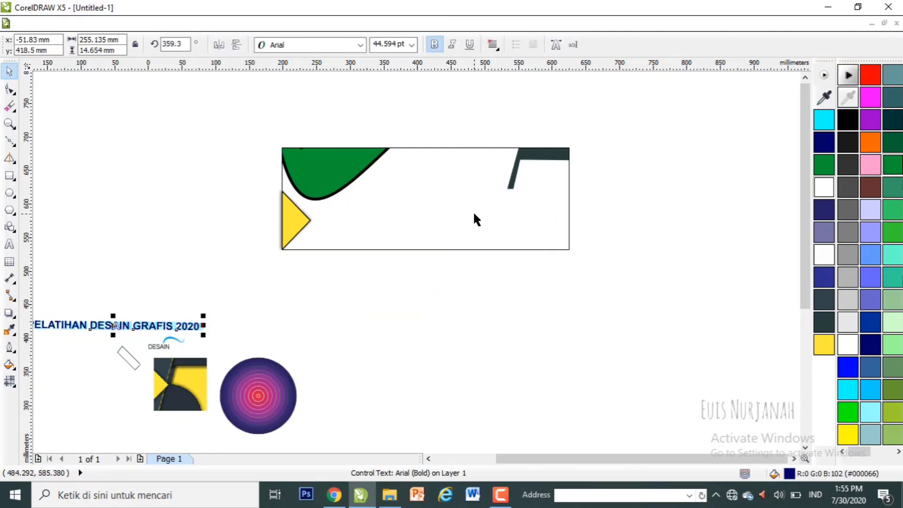
pyautogui.keyDown('shift'); pyautogui.click(473, 218); pyautogui.keyUp('shift')
pyautogui.press('c')
pyautogui.press('e')
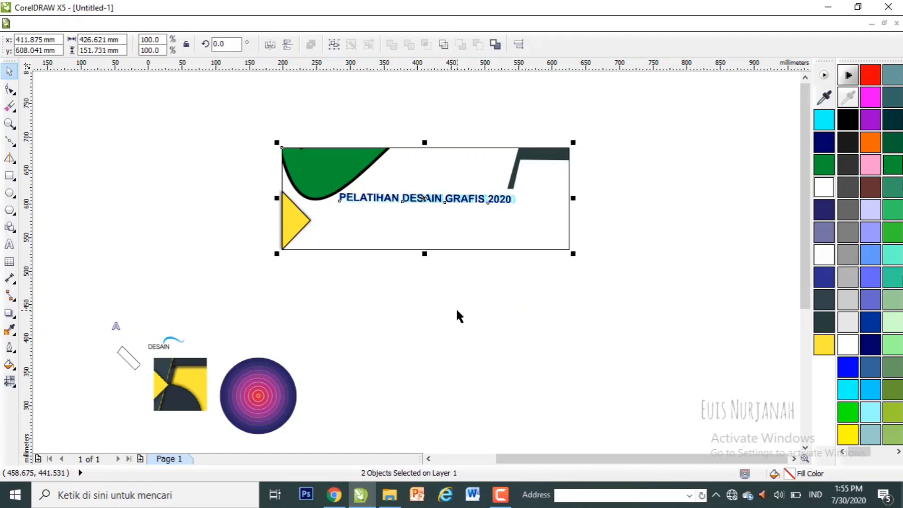
pyautogui.click(457, 311)
# Step: Move the concentric circle design to the empty area left of the PowerClip rectangle and deselect it
pyautogui.moveTo(264, 374); pyautogui.dragTo(270, 294)
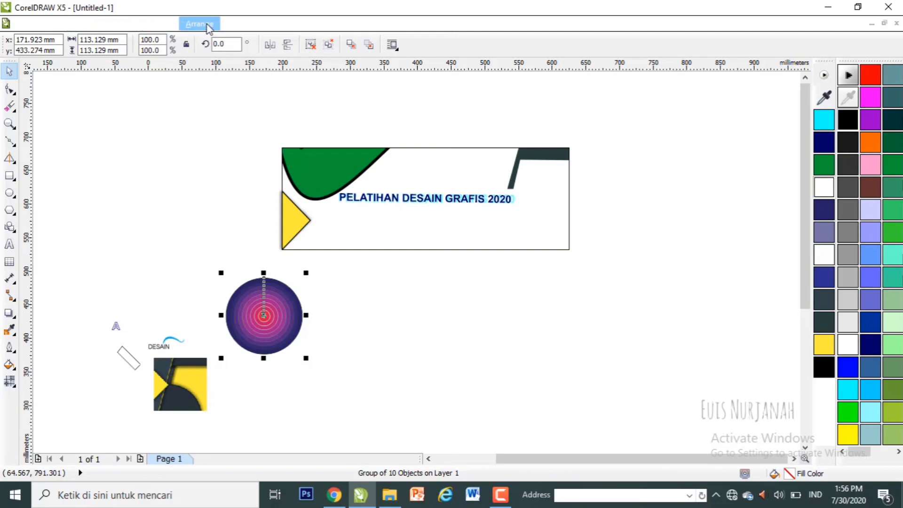
pyautogui.moveTo(287, 311); pyautogui.dragTo(211, 175)
pyautogui.click(315, 310)
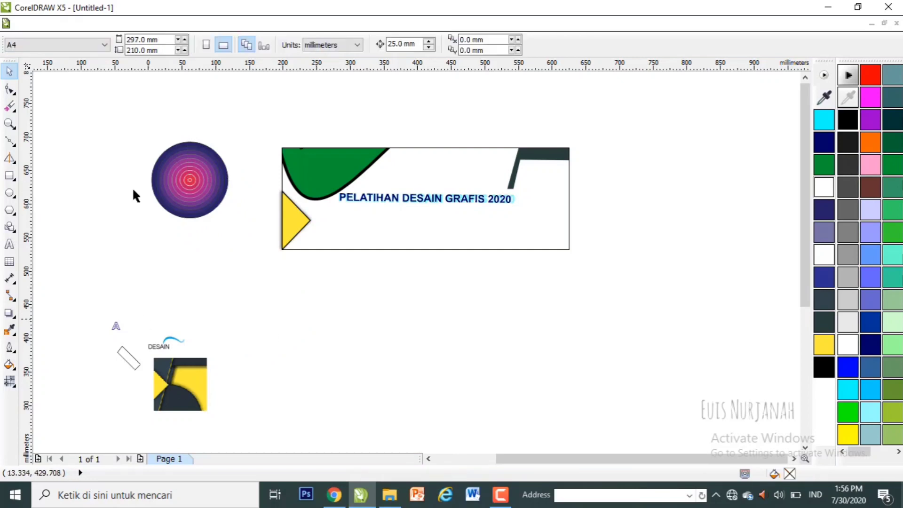